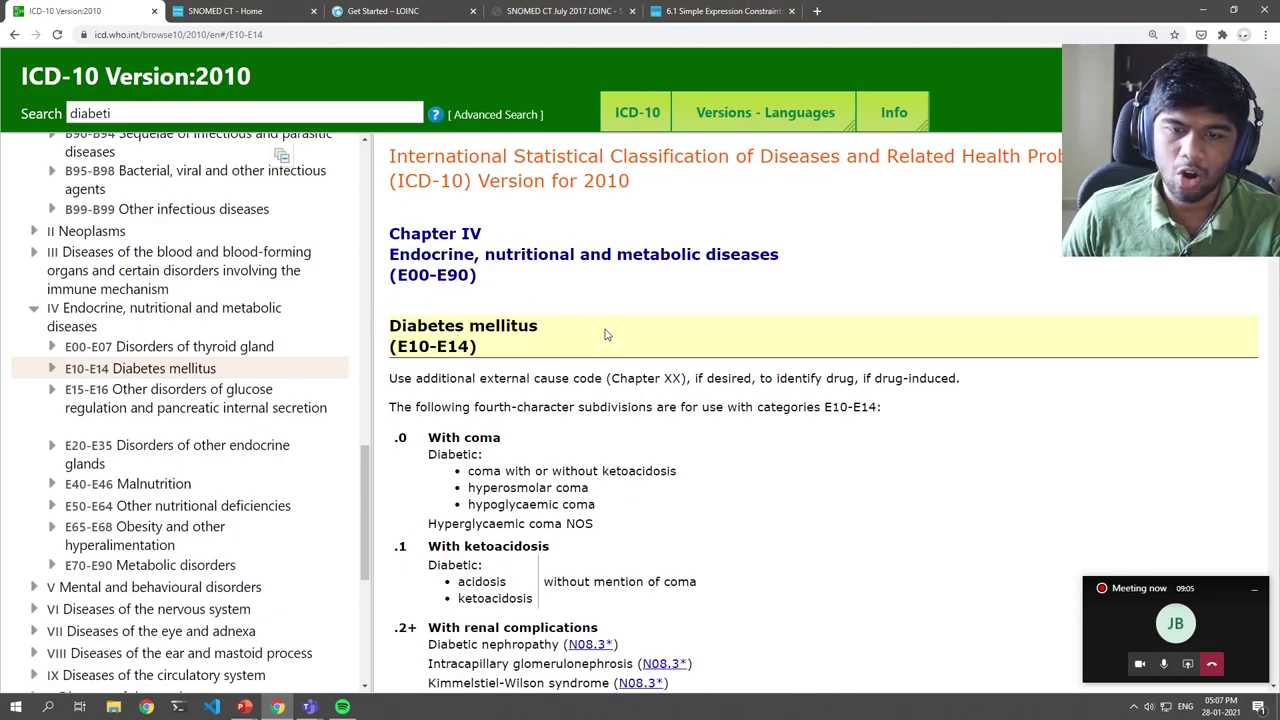
- Examine the Diabetes mellitus (E10-E14) block heading and its parent chapter on endocrine, nutritional and metabolic diseases
left_click_drag(390, 326, 549, 331)
left_click(479, 299)
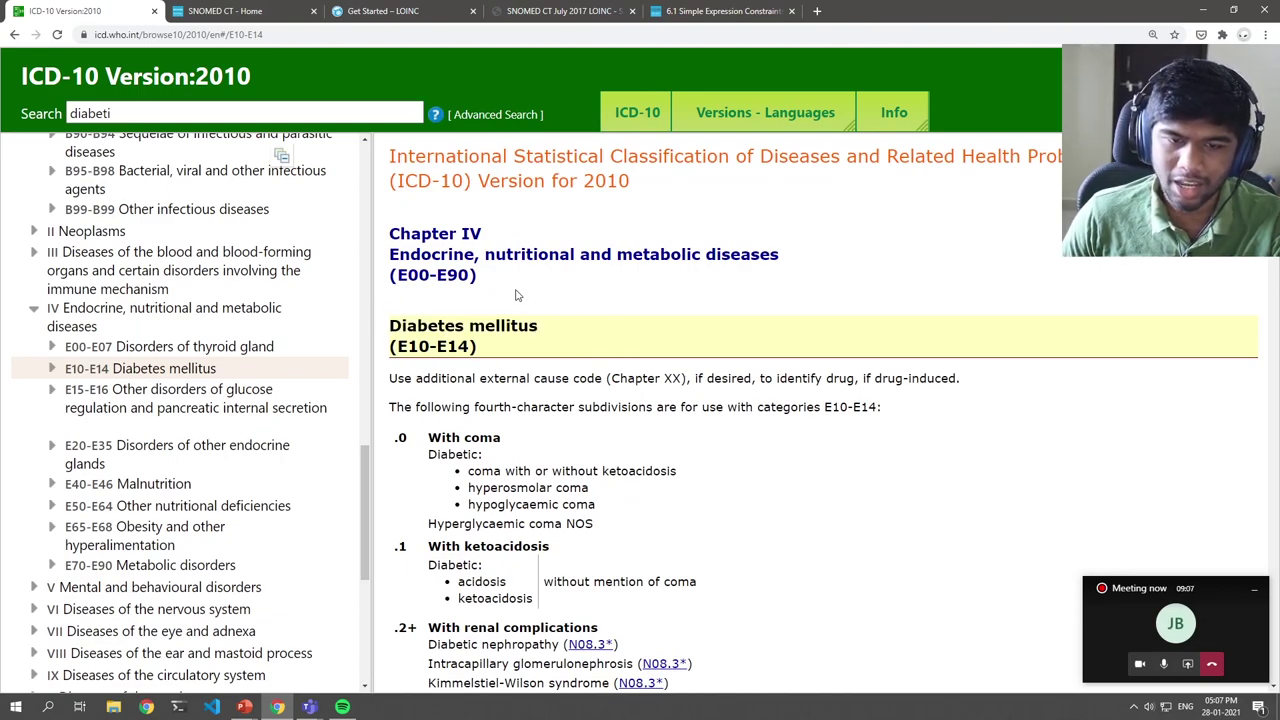
left_click_drag(440, 253, 784, 256)
left_click(614, 256)
left_click(787, 256)
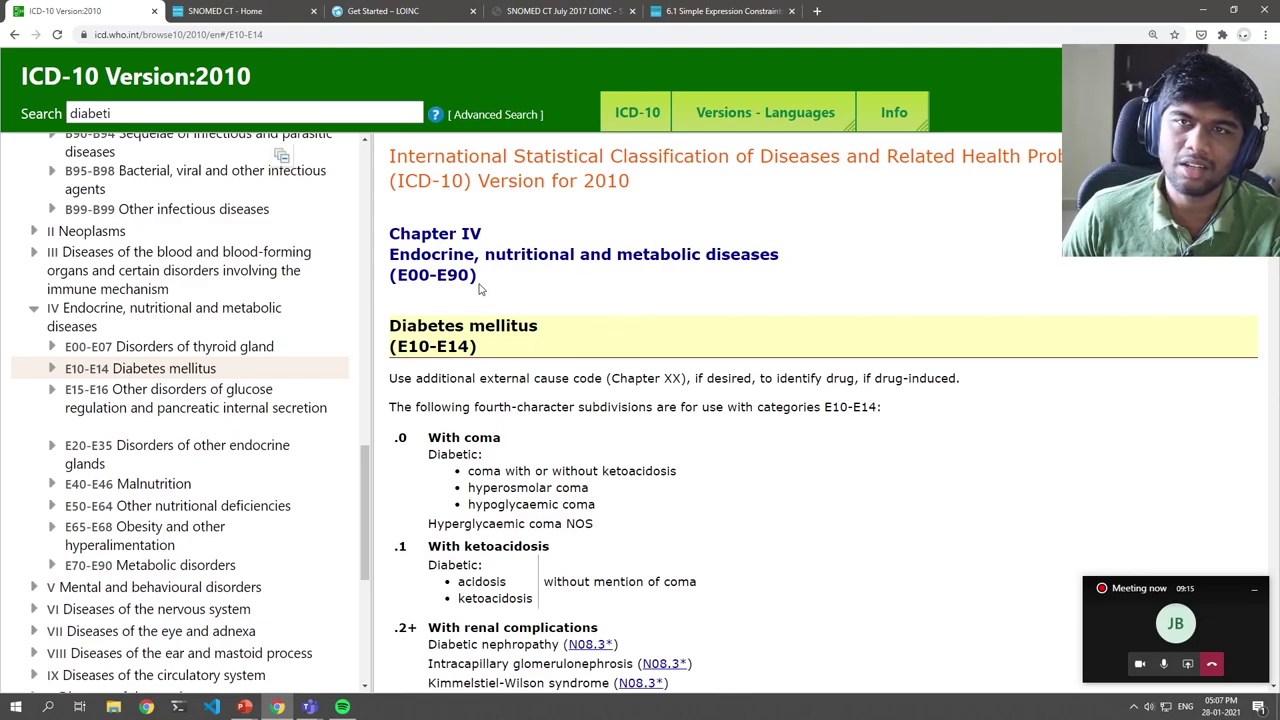
left_click_drag(390, 328, 544, 330)
left_click(575, 338)
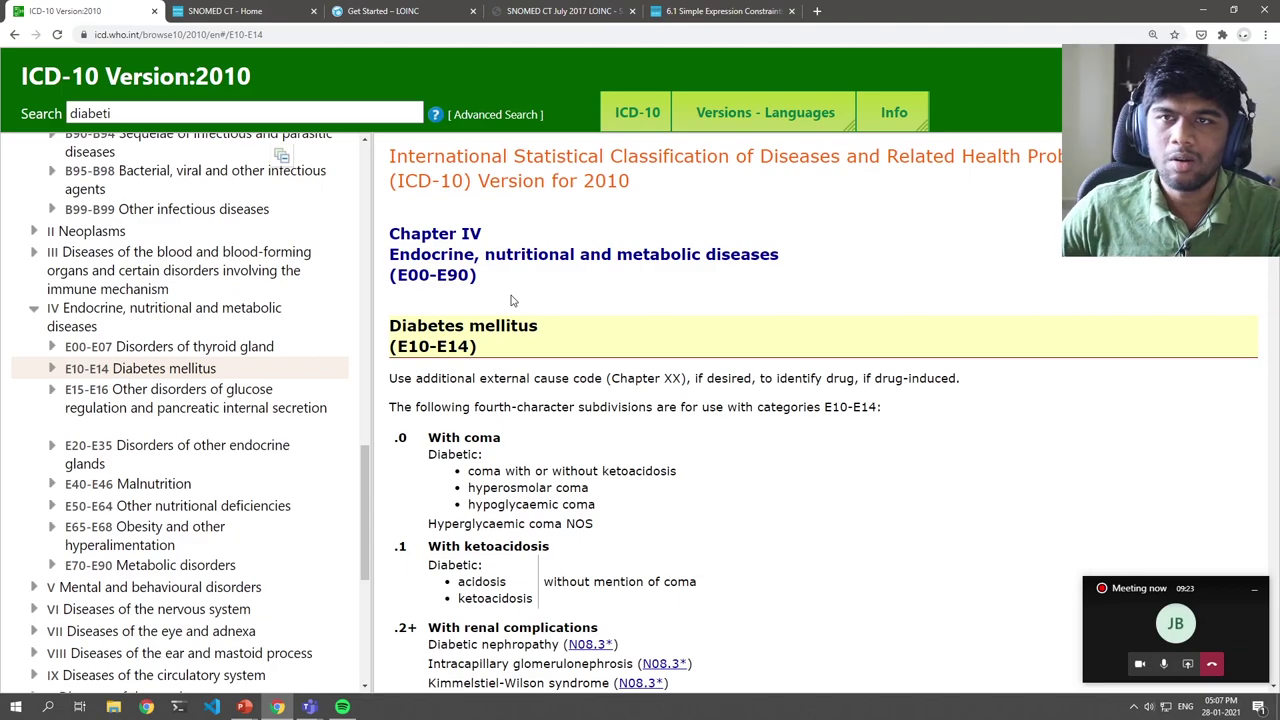
- Switch to the SNOMED CT Browser and open the International Edition 2020-07-31 for browsing
left_click(228, 10)
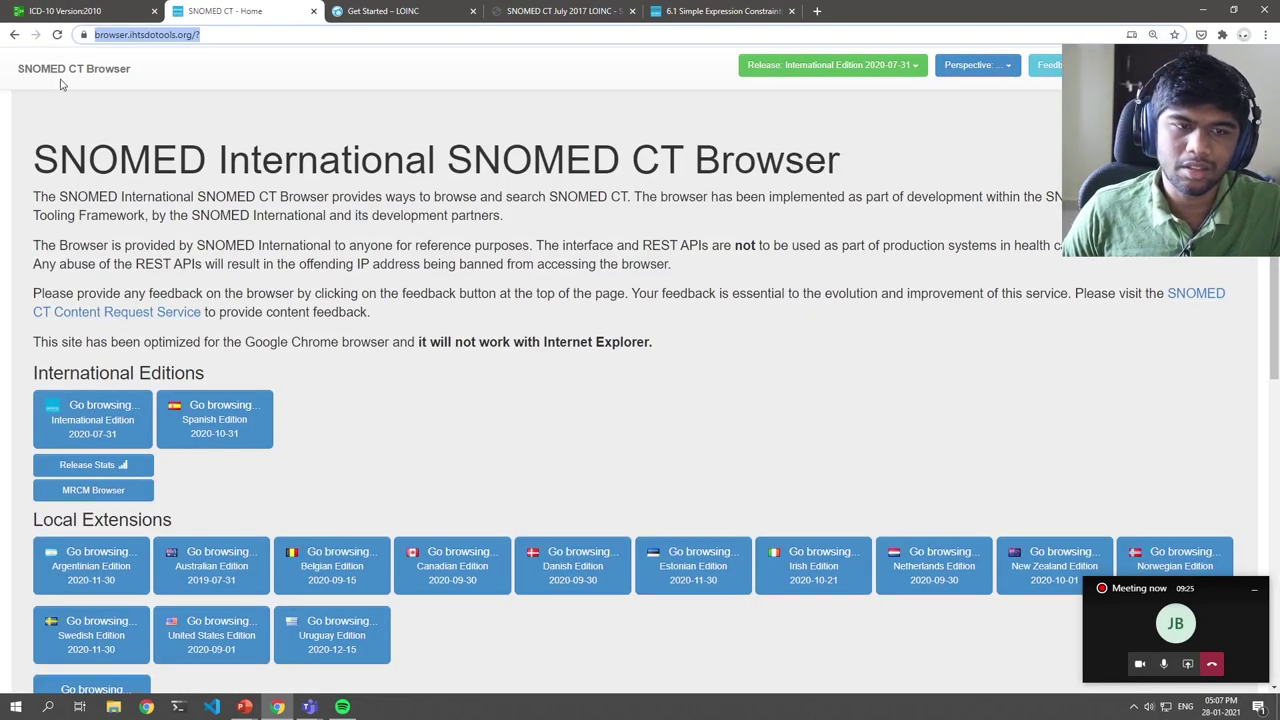
key("ctrl+plus")
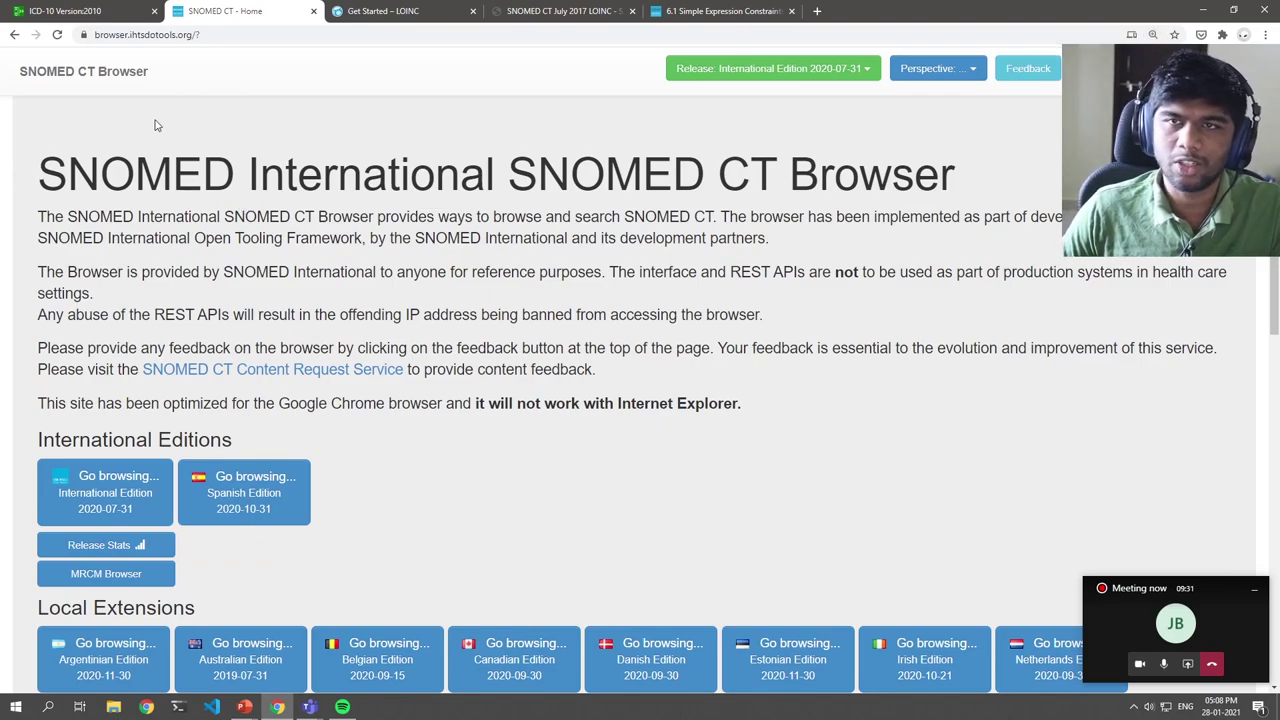
scroll(160, 130, "down", 2)
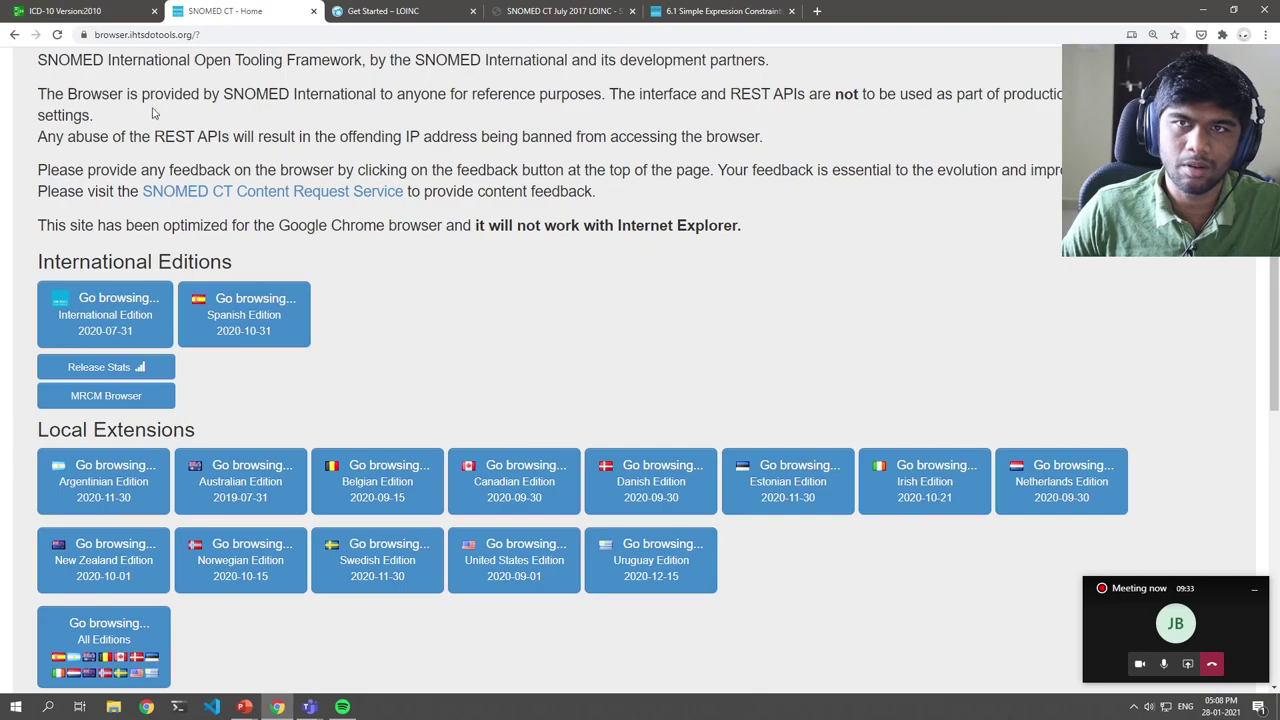
left_click(125, 330)
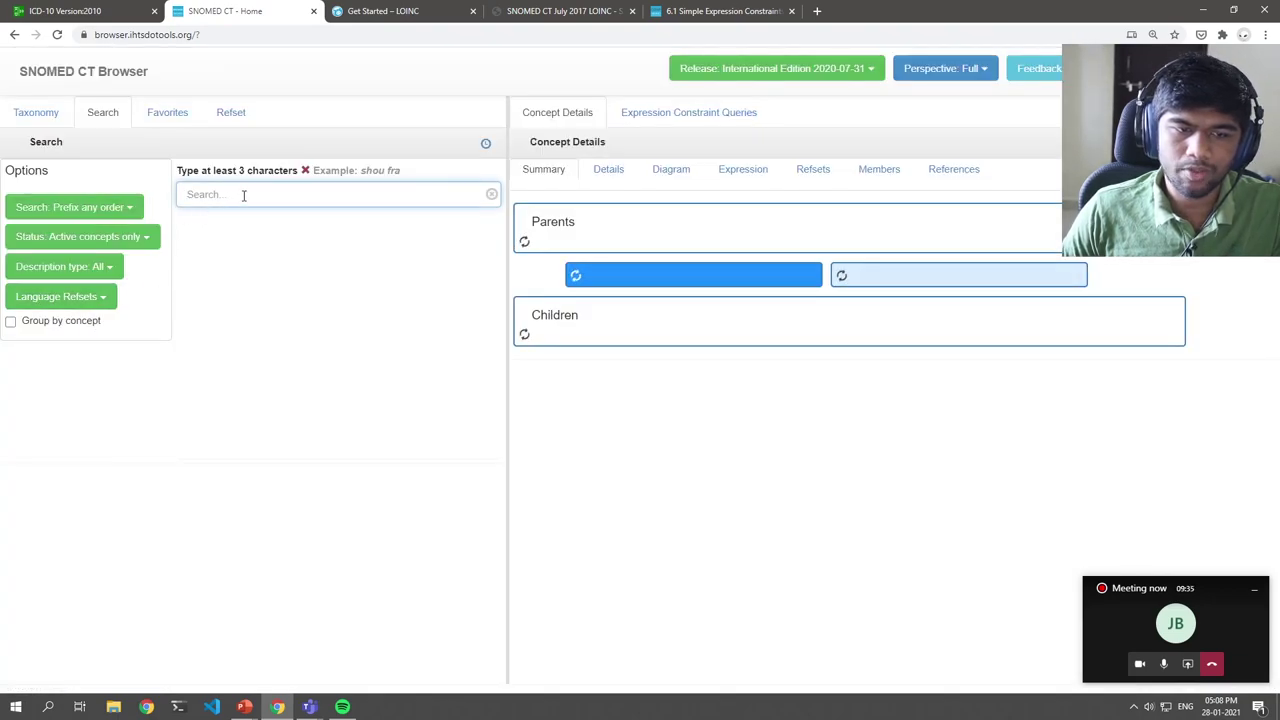
- Search the SNOMED CT International Edition for "diabet" and look through the matching concepts
type("diabet")
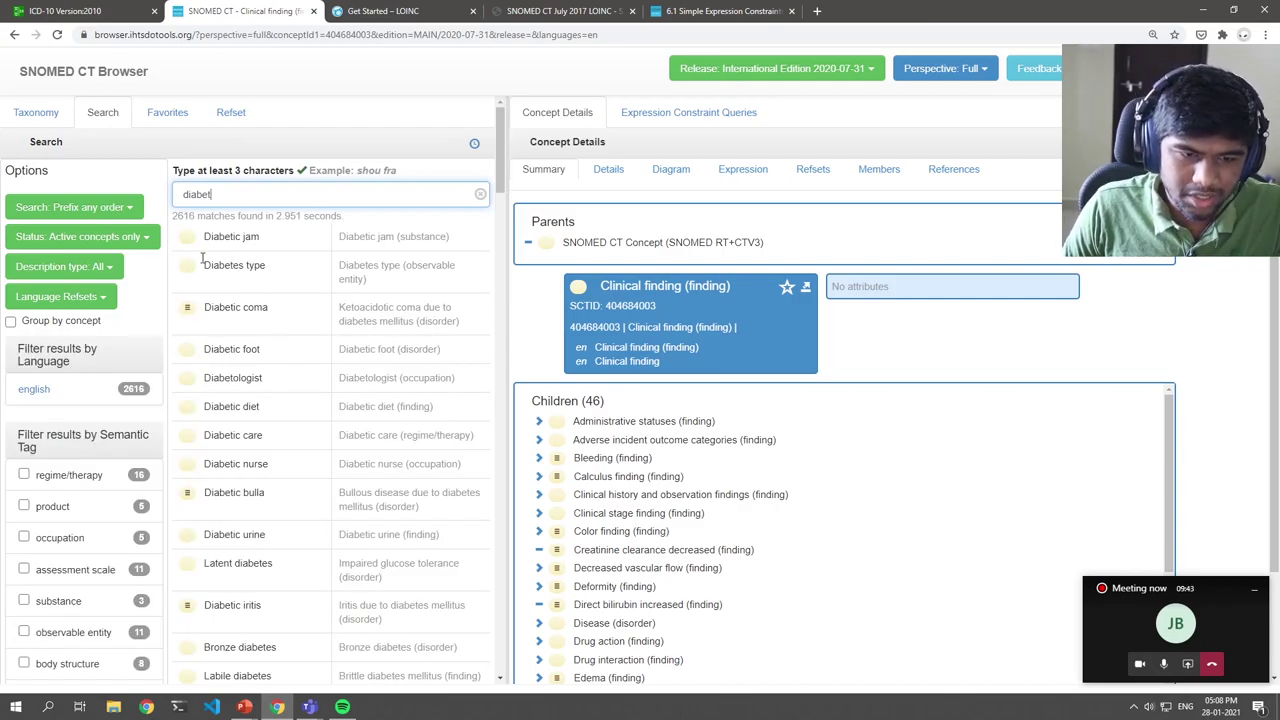
scroll(275, 383, "down", 2)
scroll(275, 383, "down", 6)
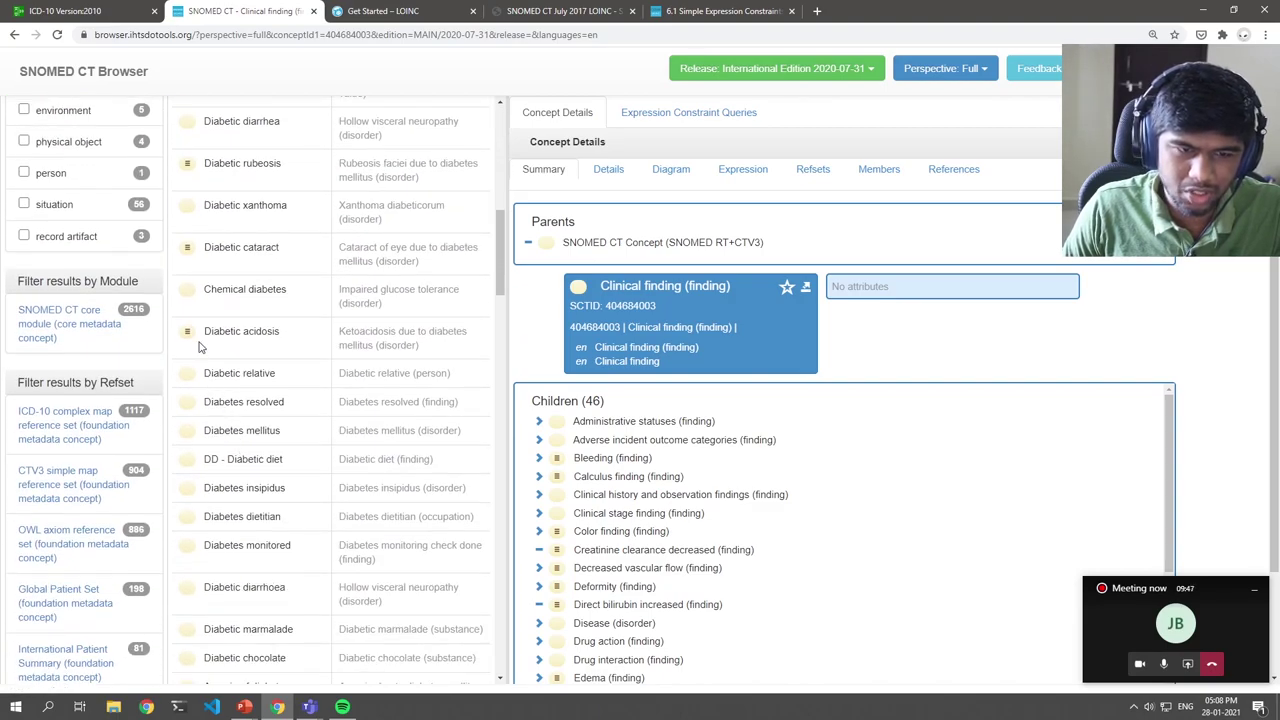
scroll(245, 412, "up", 4)
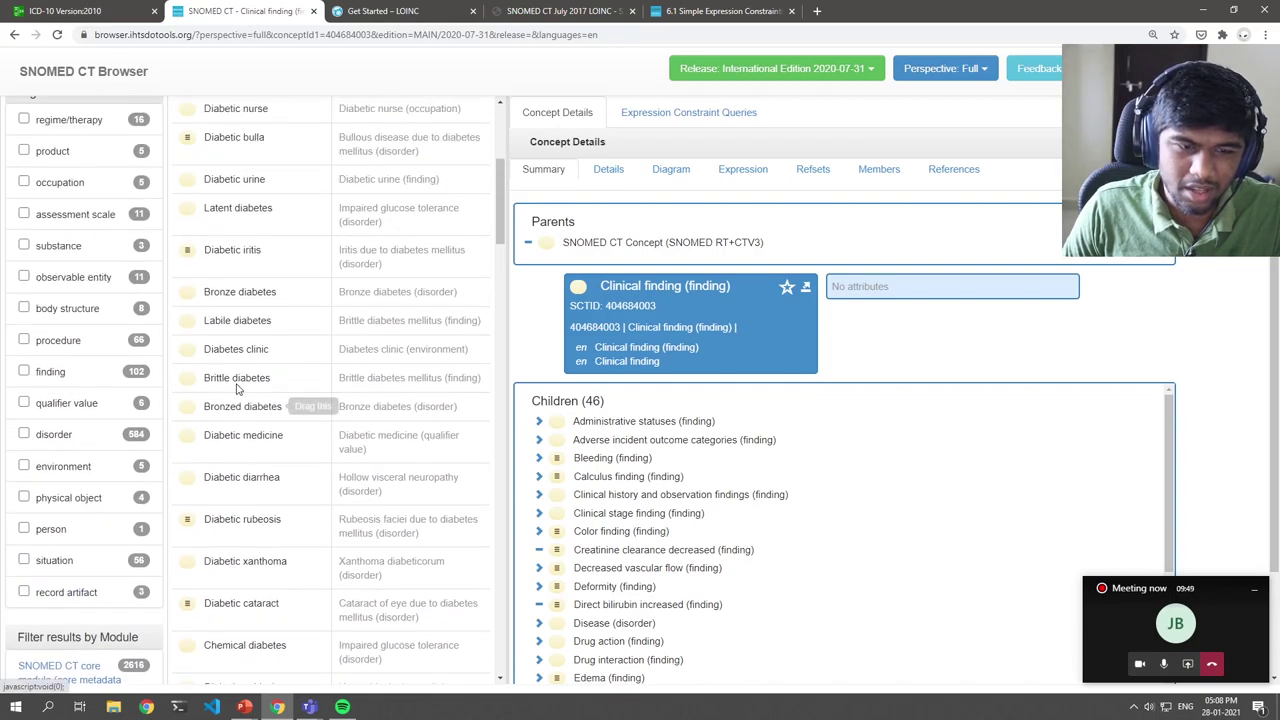
scroll(220, 290, "up", 2)
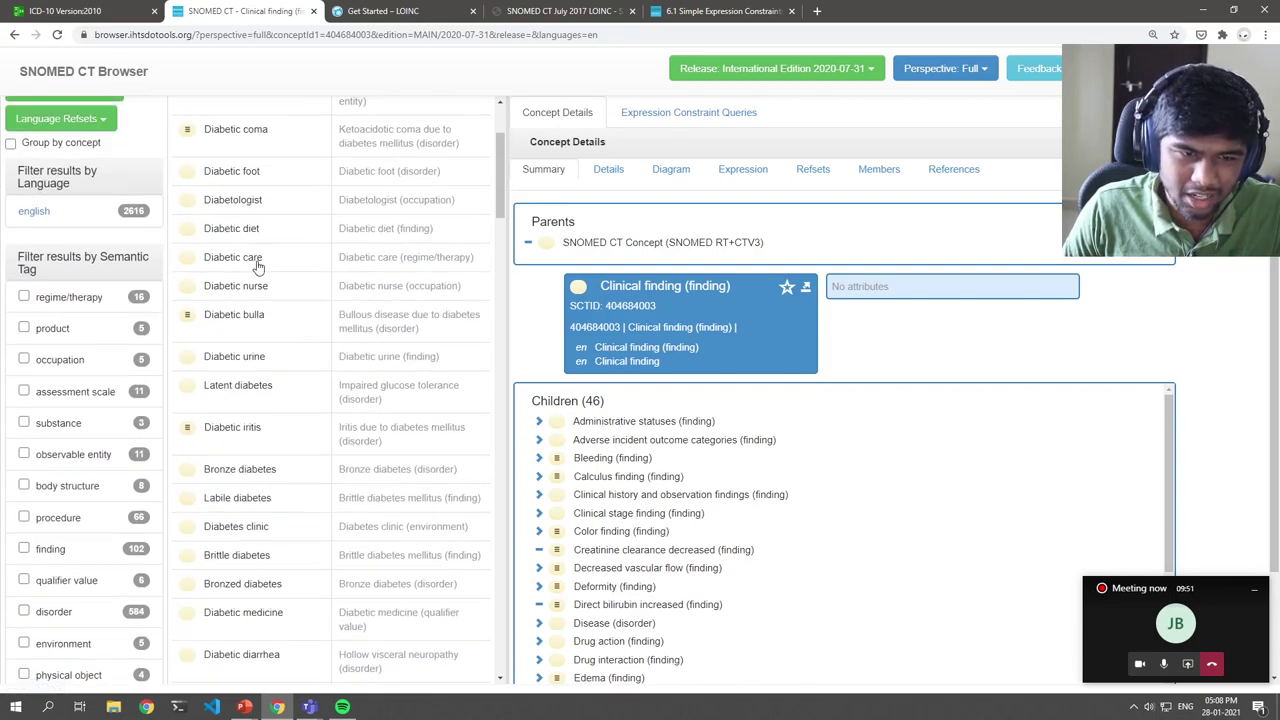
- Narrow the SNOMED CT search to "diabeti mel" and look through the matching disorders
scroll(257, 260, "up", 2)
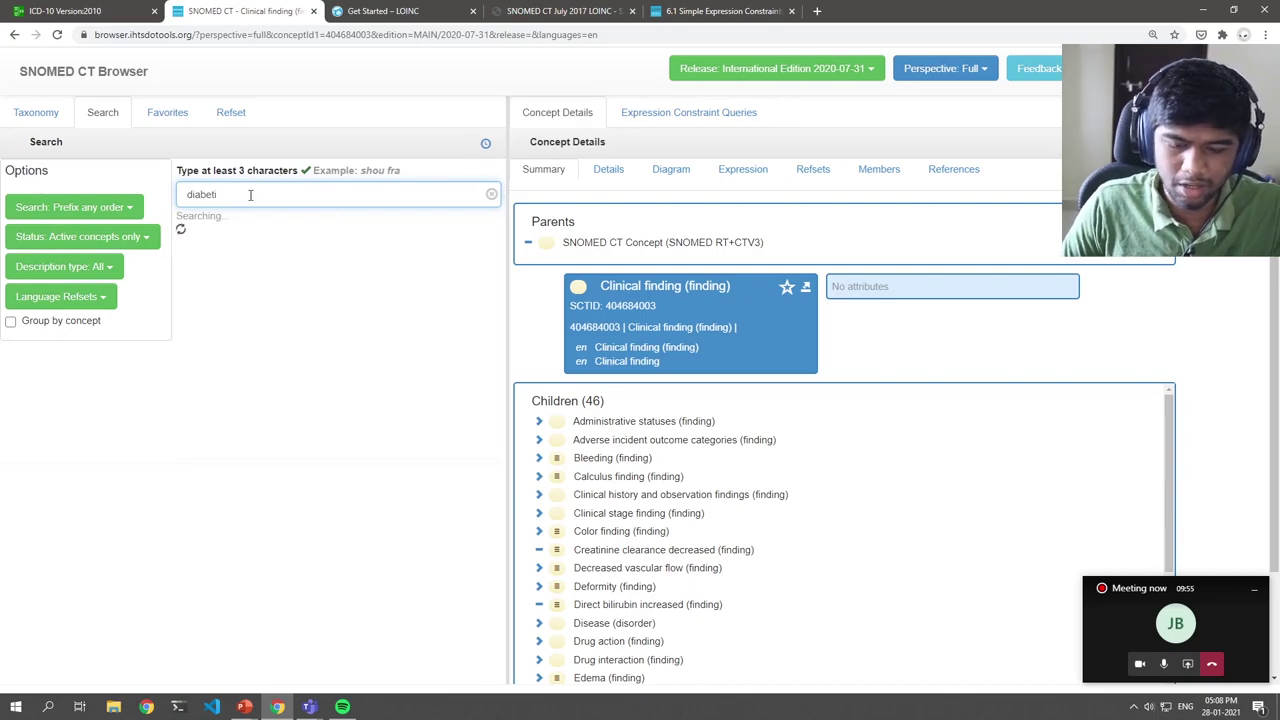
type("mel")
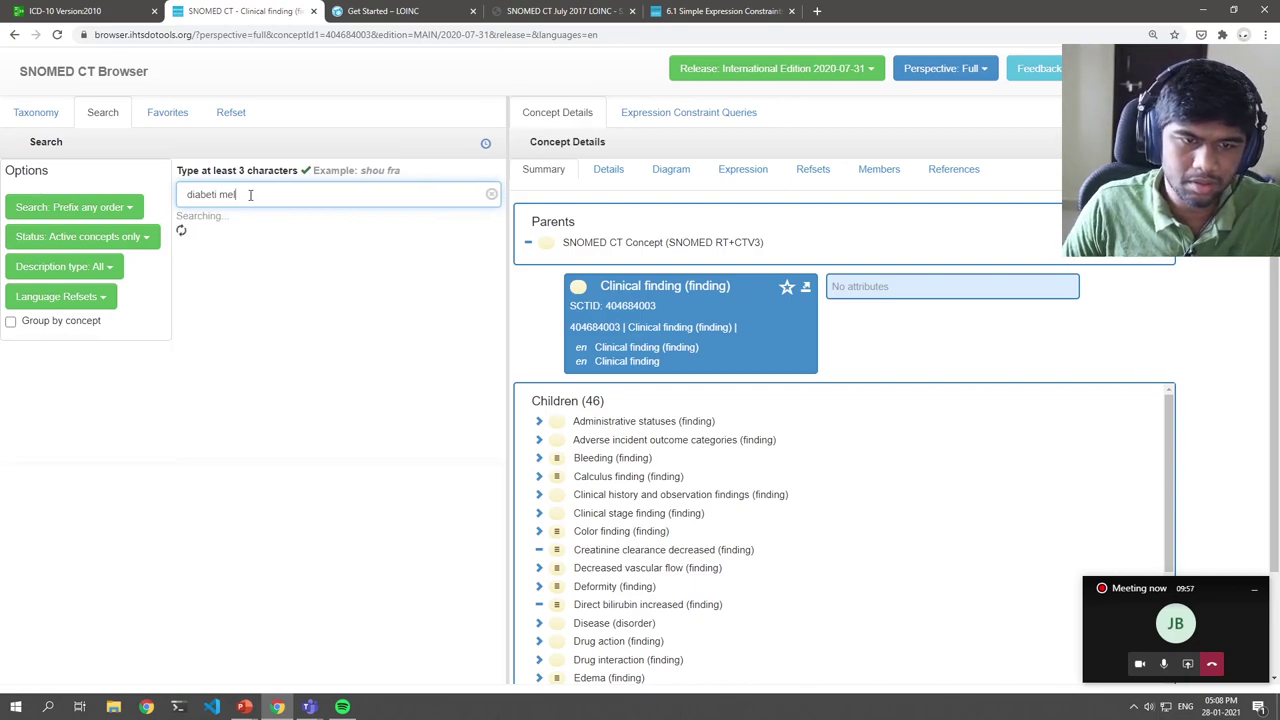
scroll(285, 380, "down", 2)
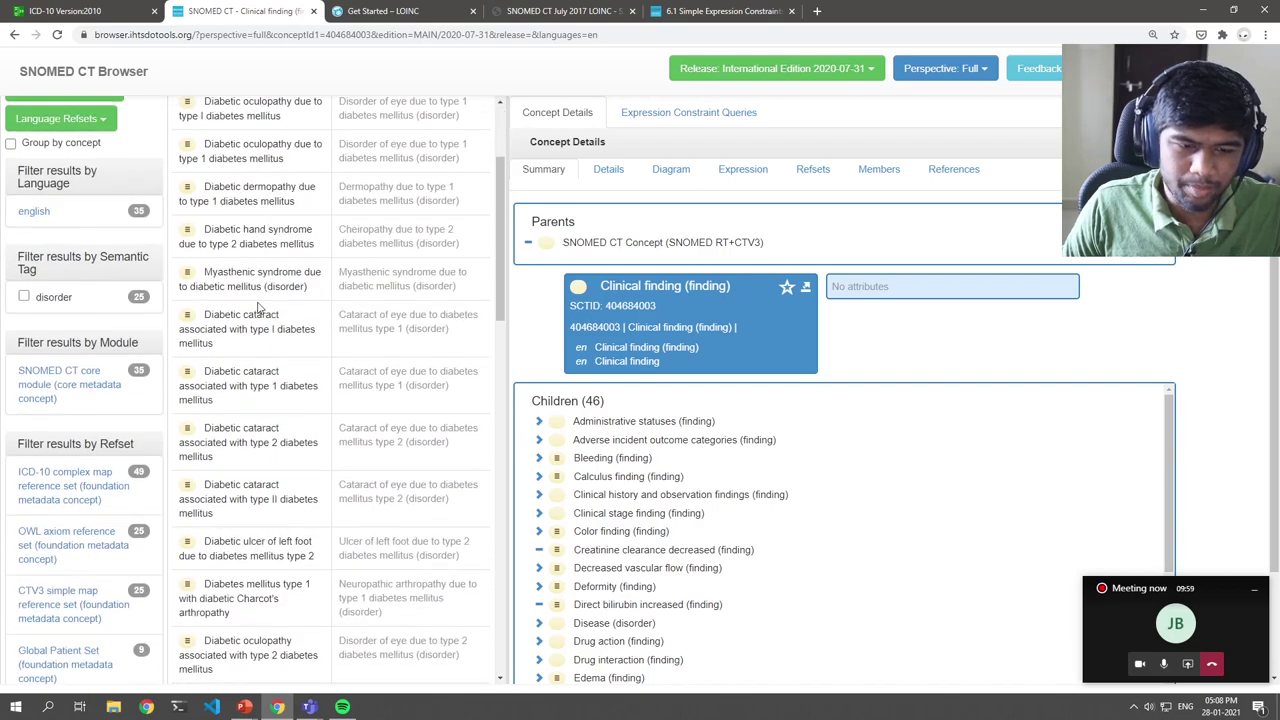
- Copy the heading text "Diabetes mellitus" from the ICD-10 page for block E10-E14
left_click(86, 8)
double_click(420, 326)
left_click_drag(420, 326, 485, 326)
key("ctrl+c")
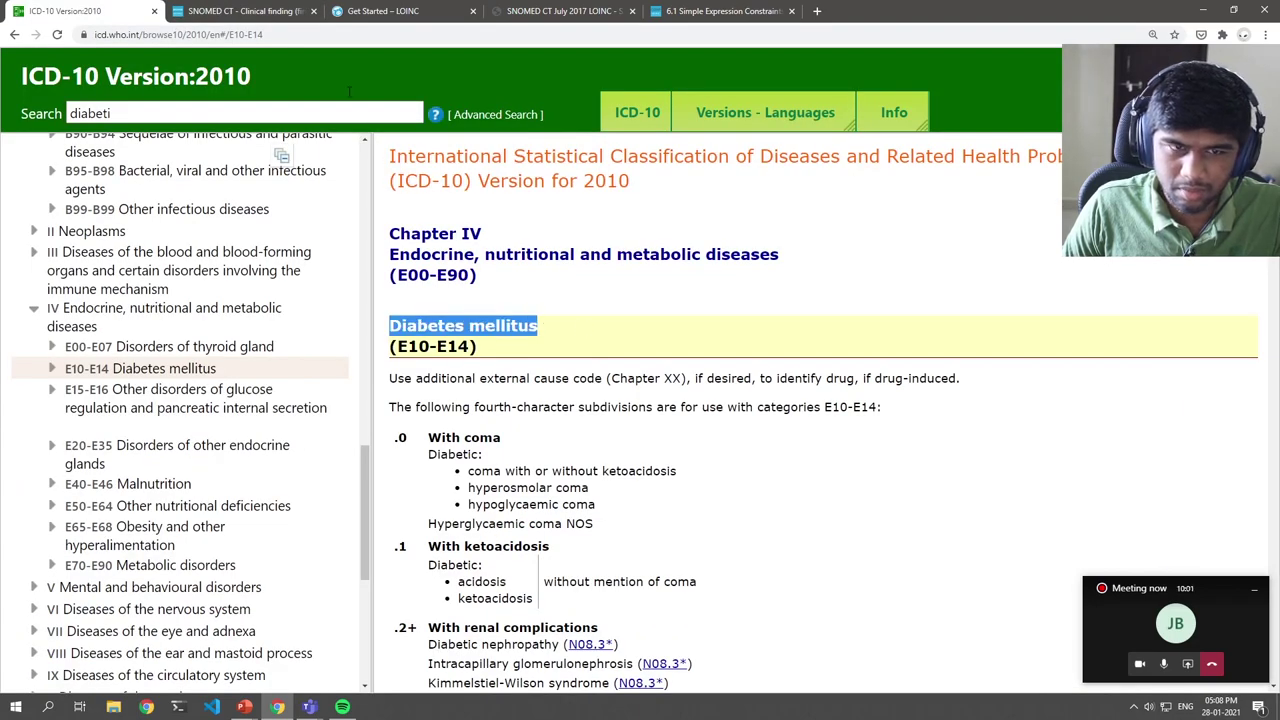
- Search SNOMED CT for the copied term "Diabetes mellitus" and open the Diabetes mellitus (disorder) concept
left_click(250, 10)
left_click_drag(257, 194, 182, 194)
key("ctrl+v")
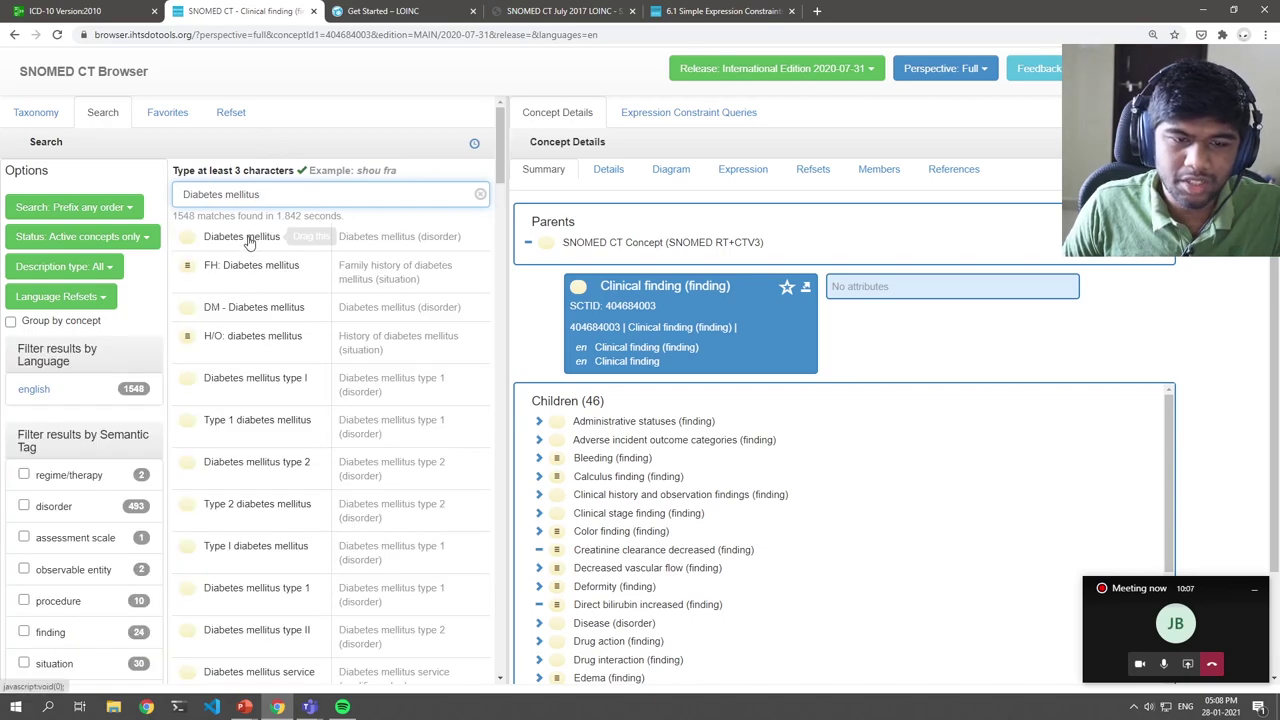
left_click(248, 243)
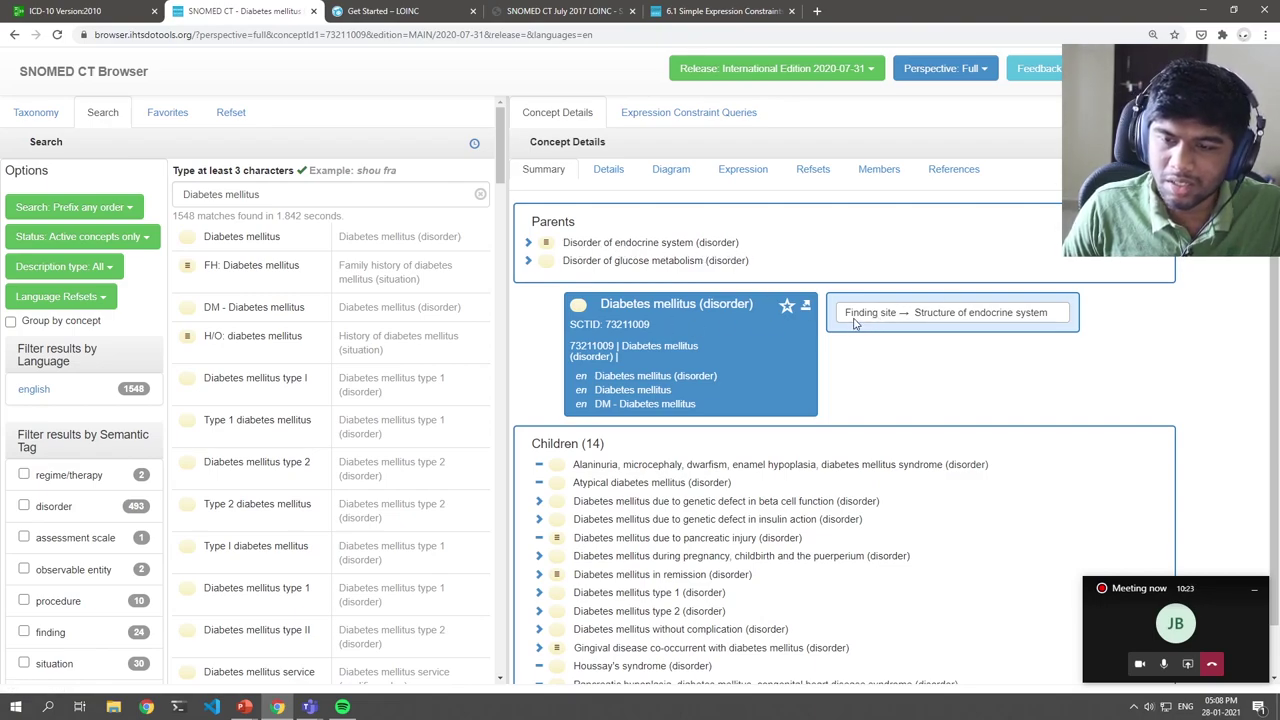
- Enlarge the page to 150% and review the Diabetes mellitus concept's finding site and child concepts
key("ctrl+plus")
key("ctrl+plus")
key("ctrl+plus")
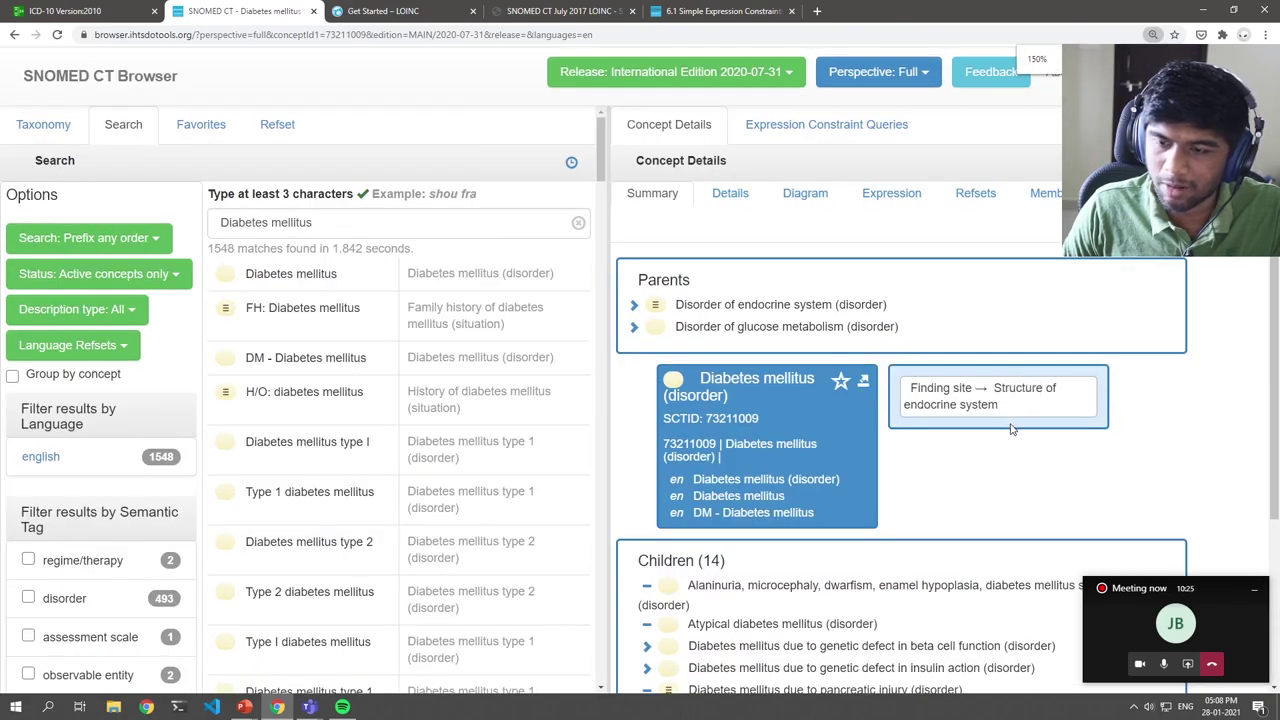
scroll(988, 388, "down", 2)
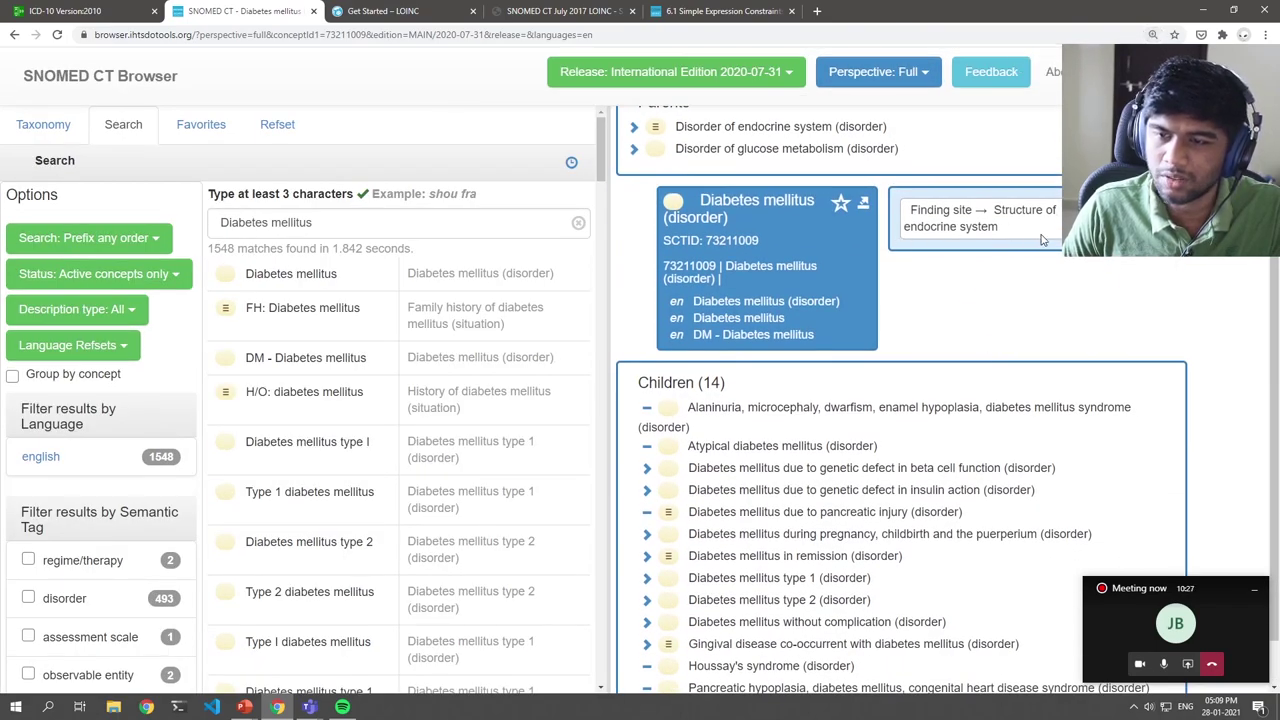
scroll(743, 148, "down", 1)
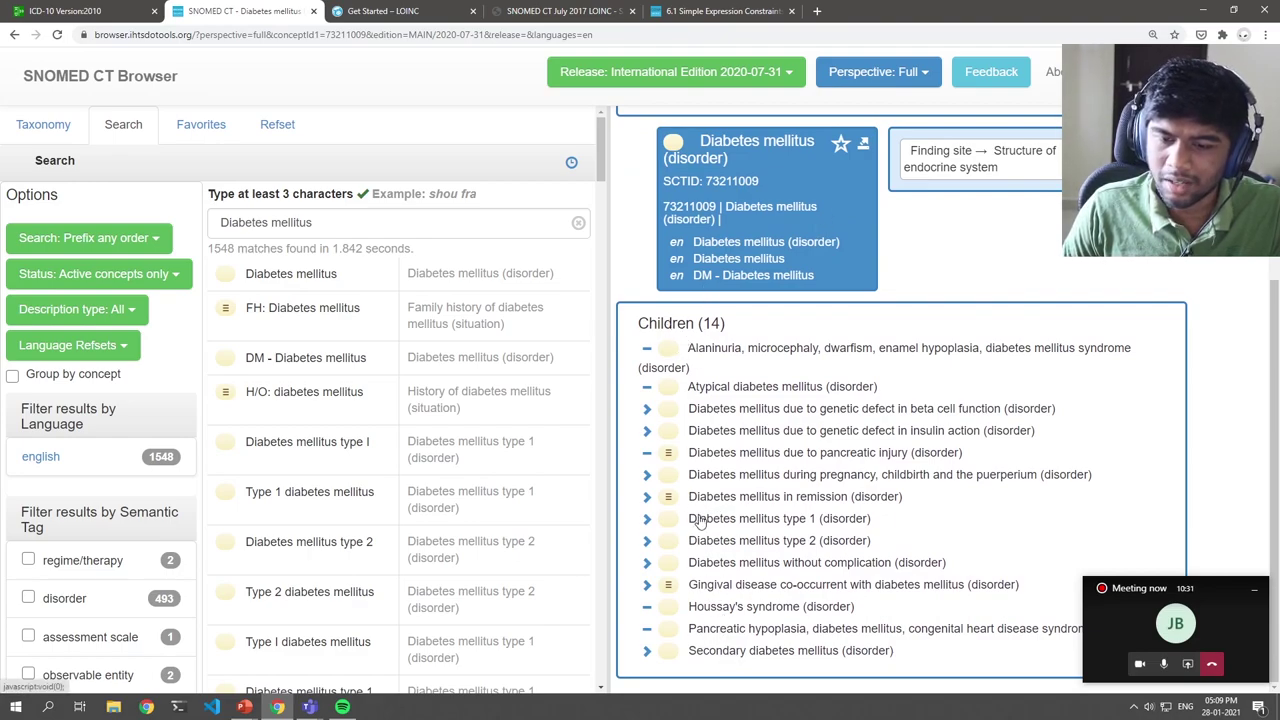
- Expand Diabetes mellitus type 2 and its child Pregnancy and type 2 diabetes mellitus to examine the finer subtypes
left_click(646, 541)
scroll(740, 530, "down", 1)
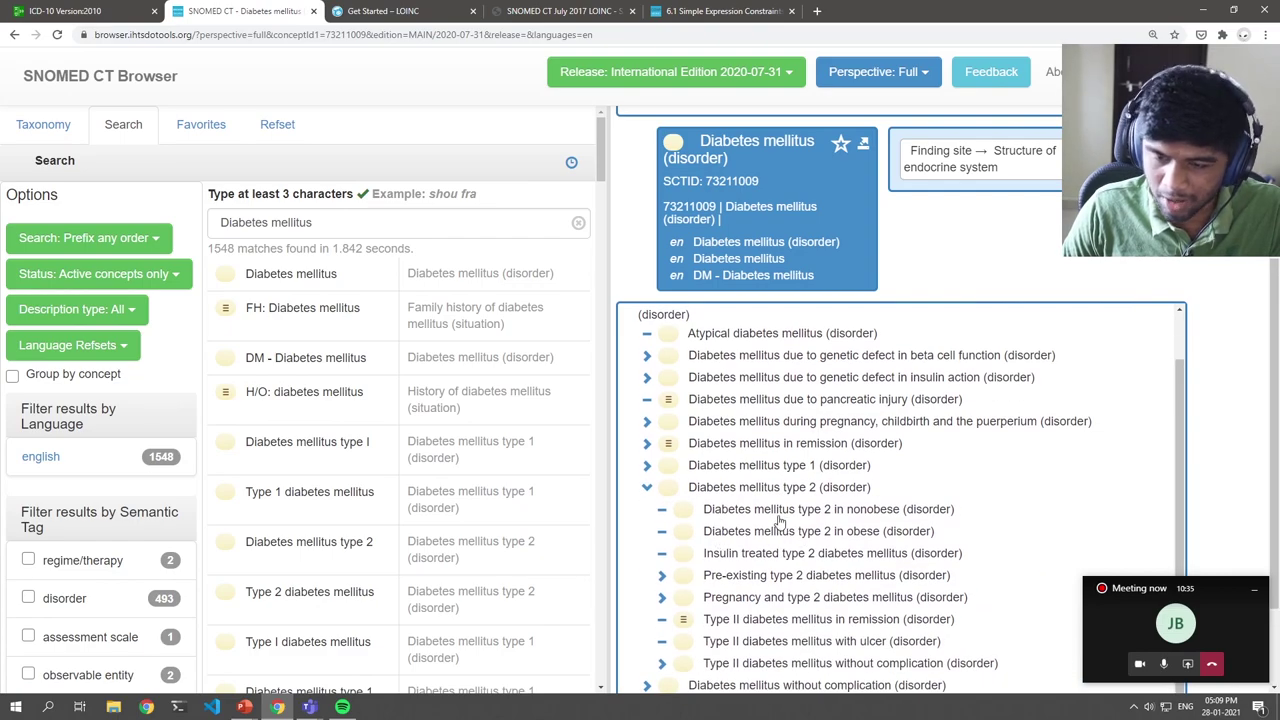
scroll(810, 635, "down", 2)
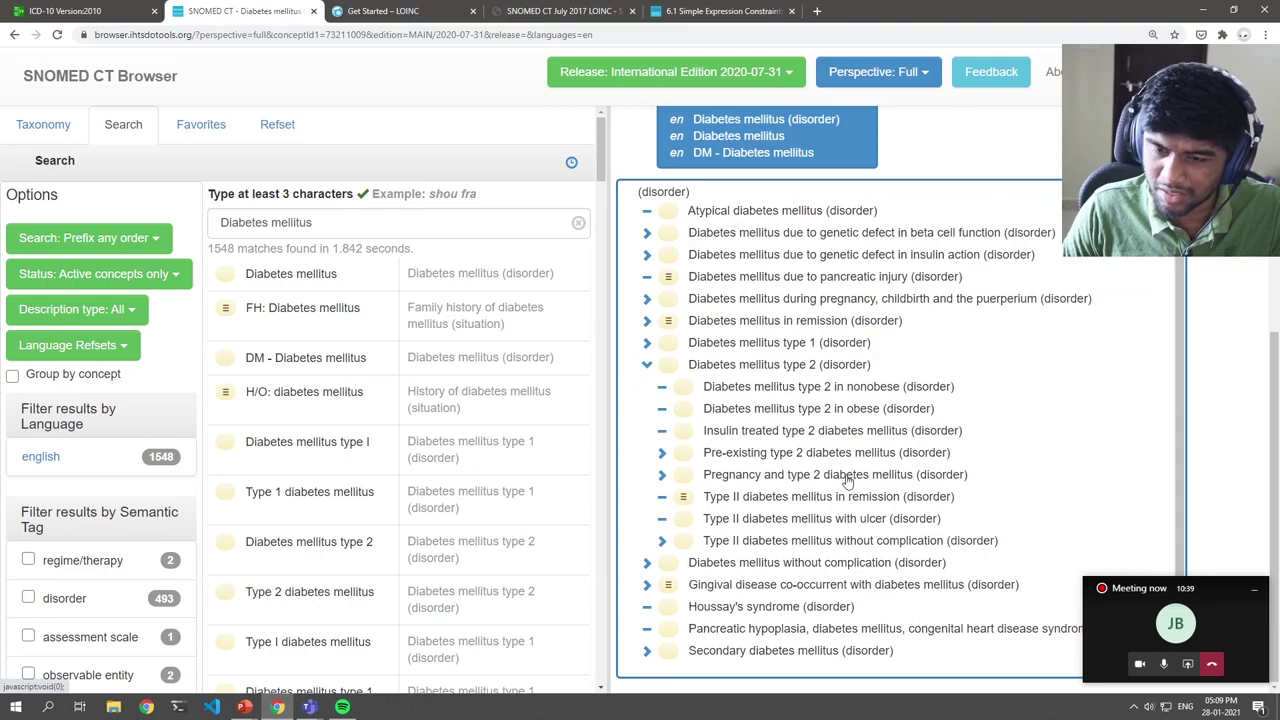
left_click(661, 474)
scroll(822, 486, "down", 1)
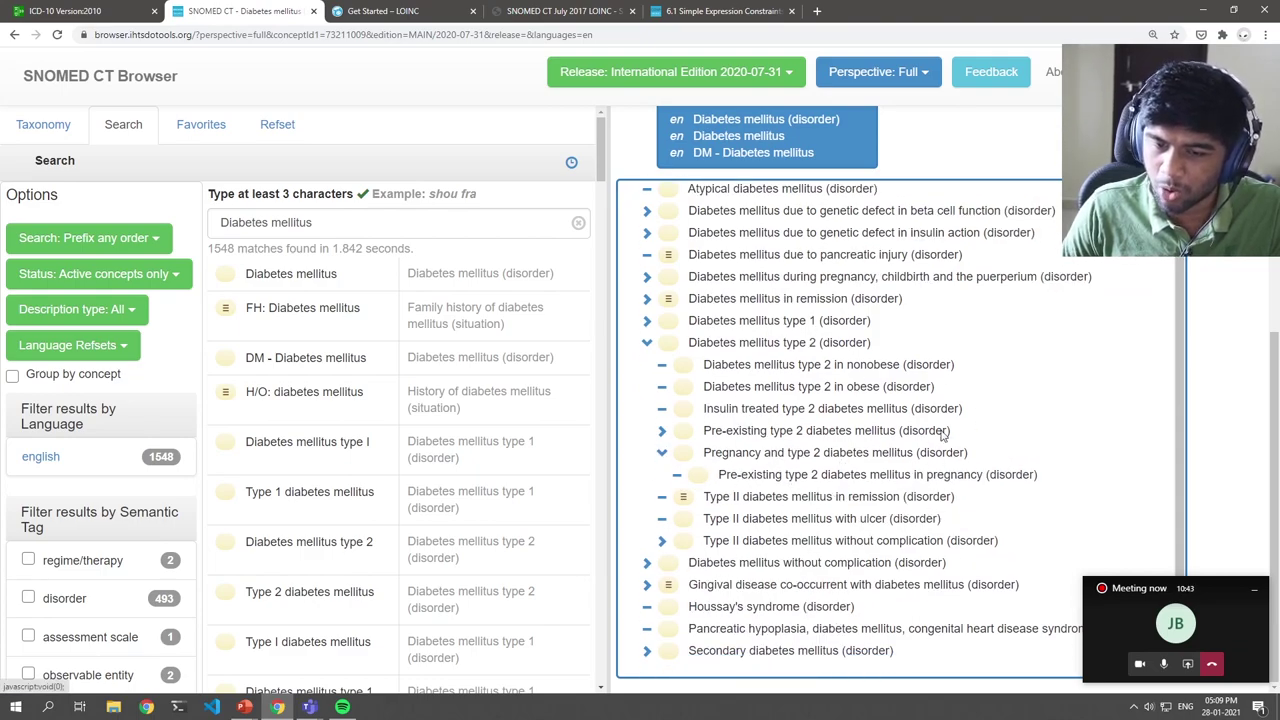
key("ctrl+minus")
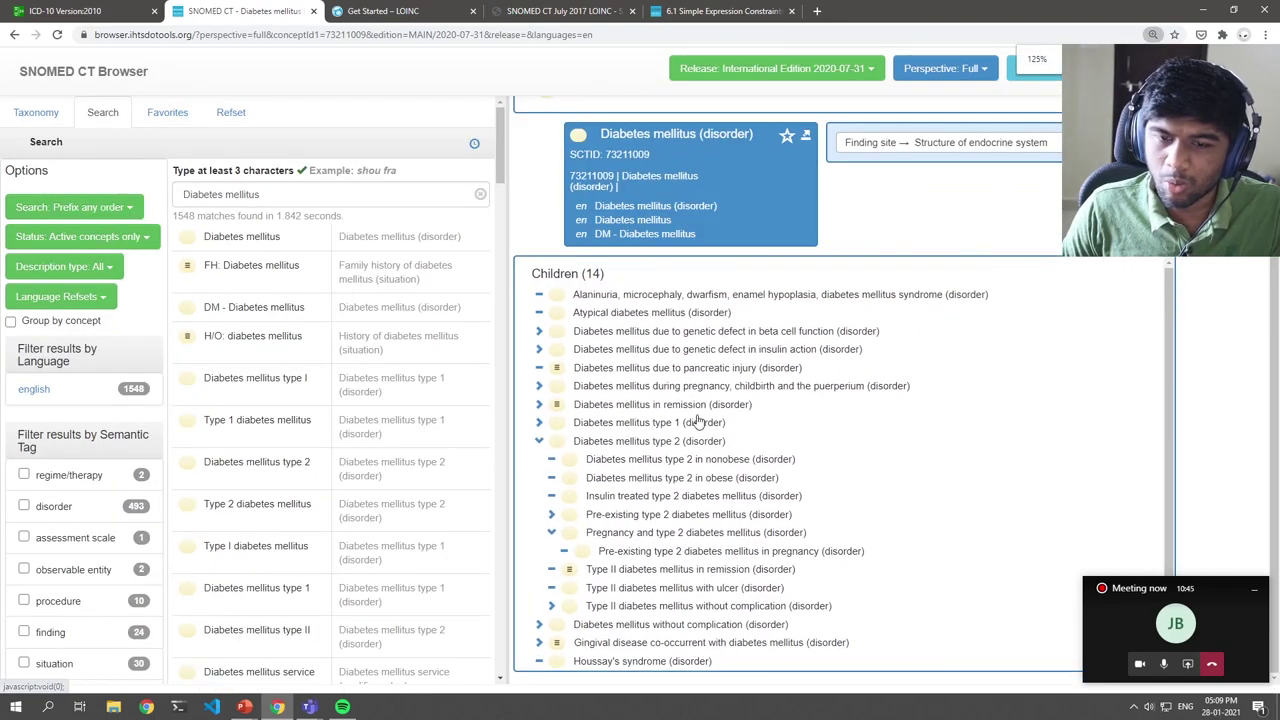
- Compare with the ICD-10 Diabetes mellitus block, and collapse Diabetes mellitus type 2 in the SNOMED CT children list
left_click(110, 11)
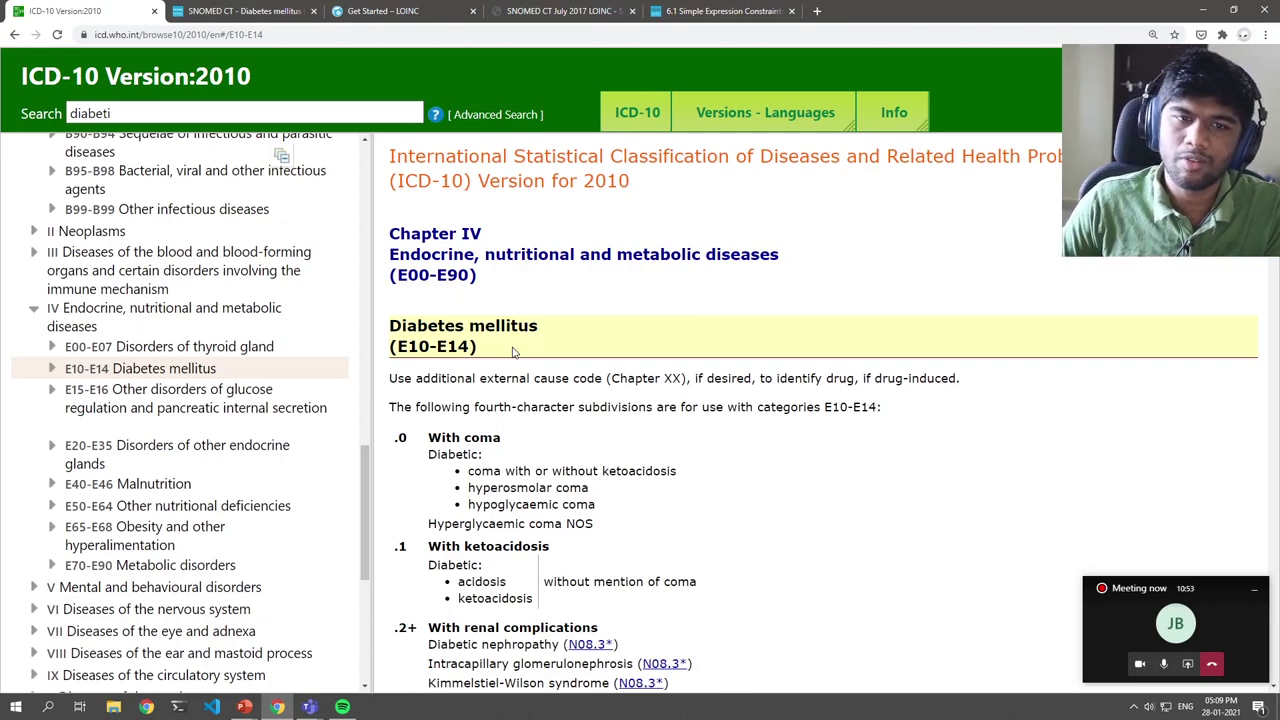
left_click(180, 10)
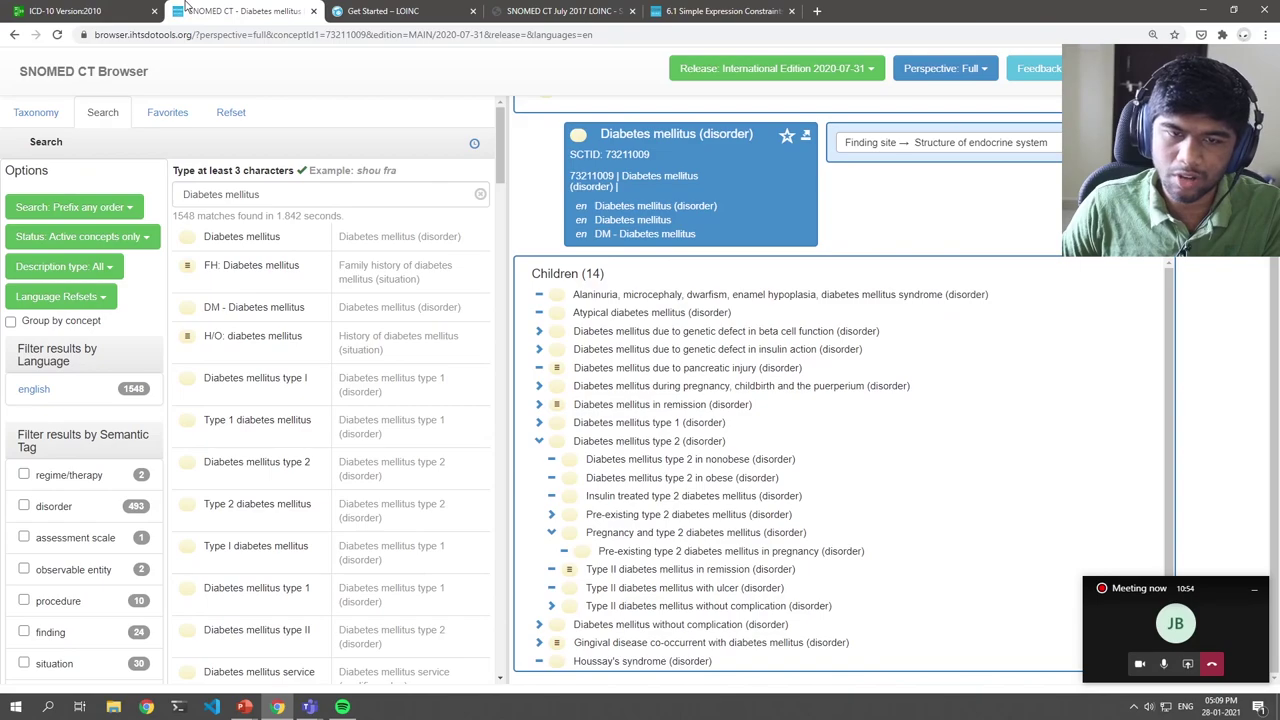
left_click(541, 455)
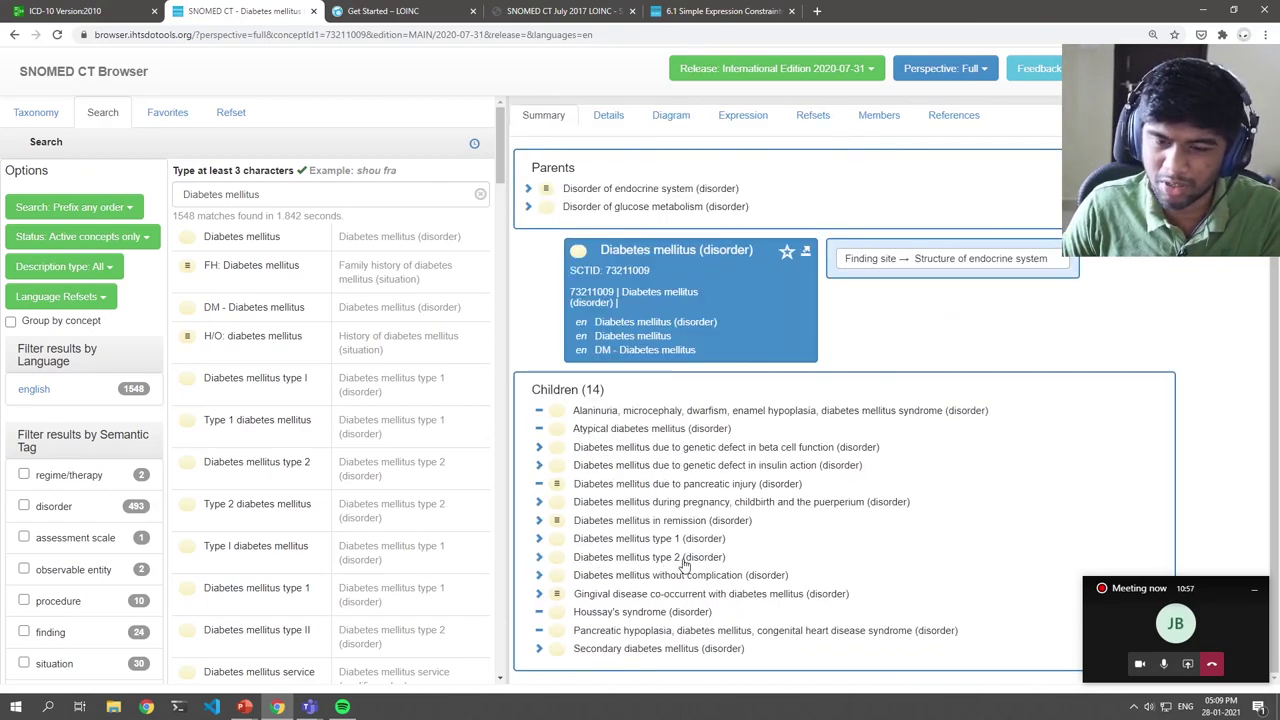
- Examine the ICD-10 categories under Diabetes mellitus, especially the inclusions and exclusions of E10 and E11
left_click(128, 10)
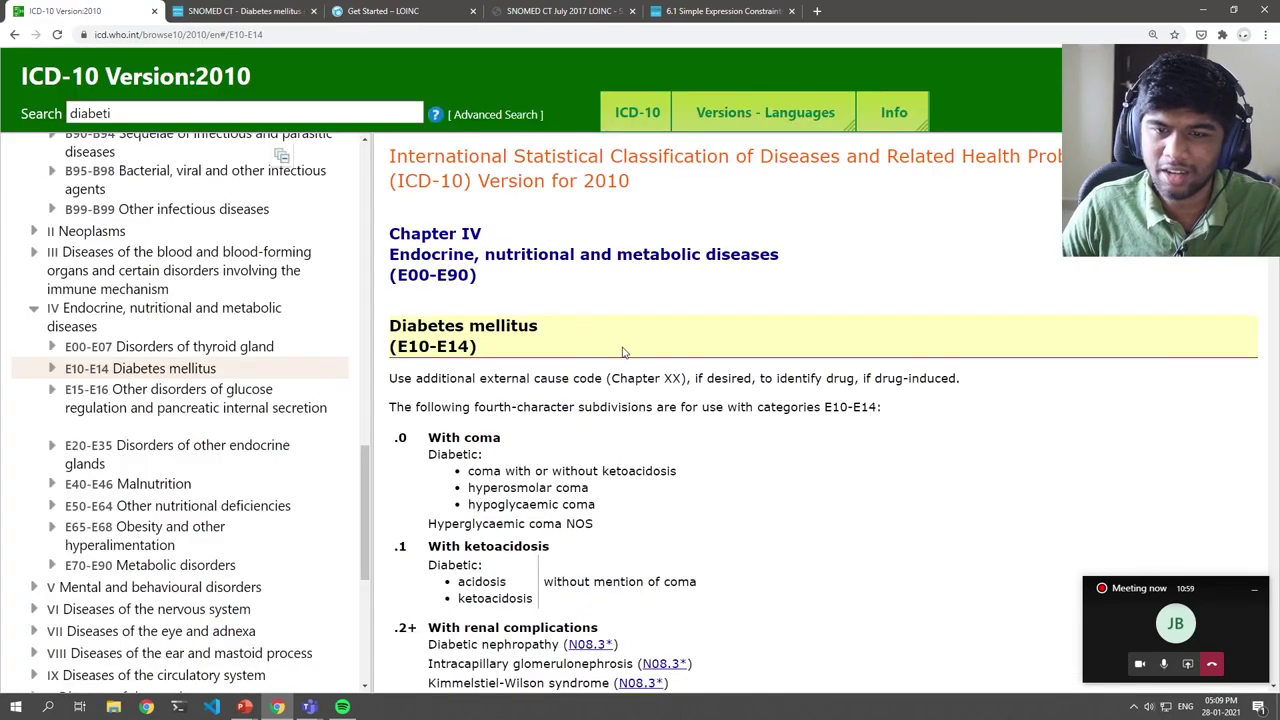
scroll(622, 350, "down", 3)
scroll(622, 350, "down", 8)
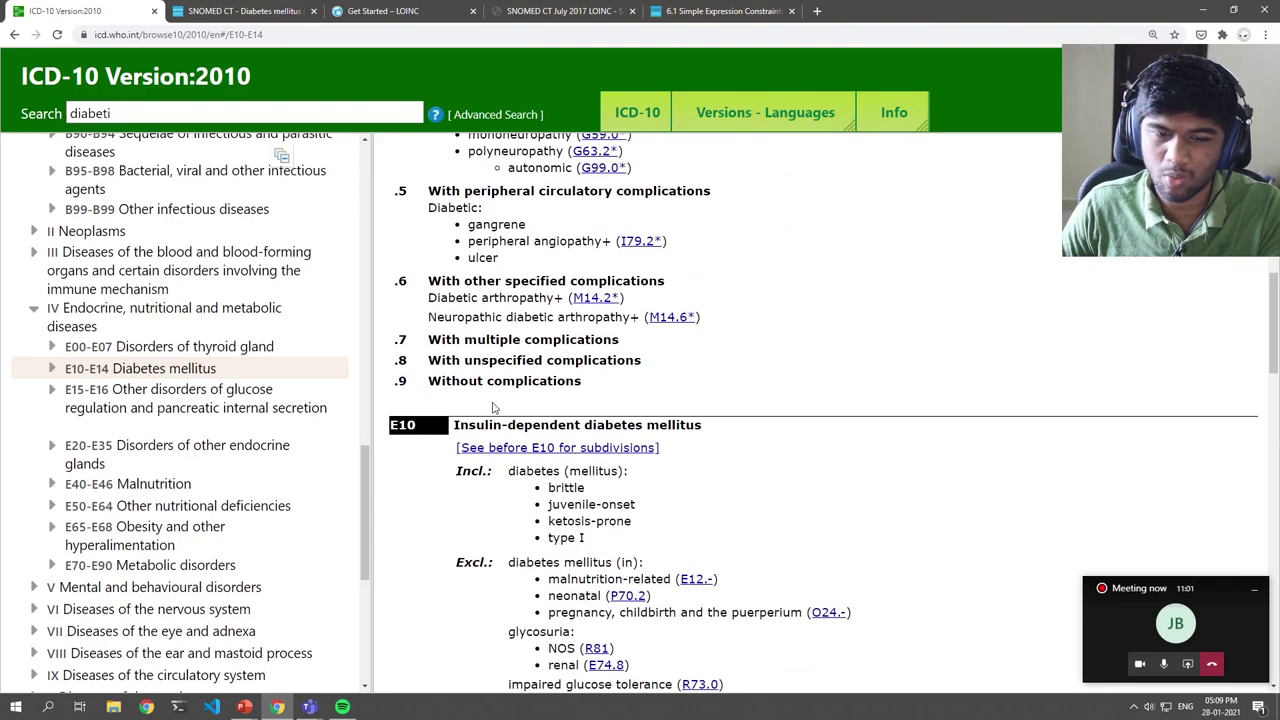
scroll(673, 415, "down", 3)
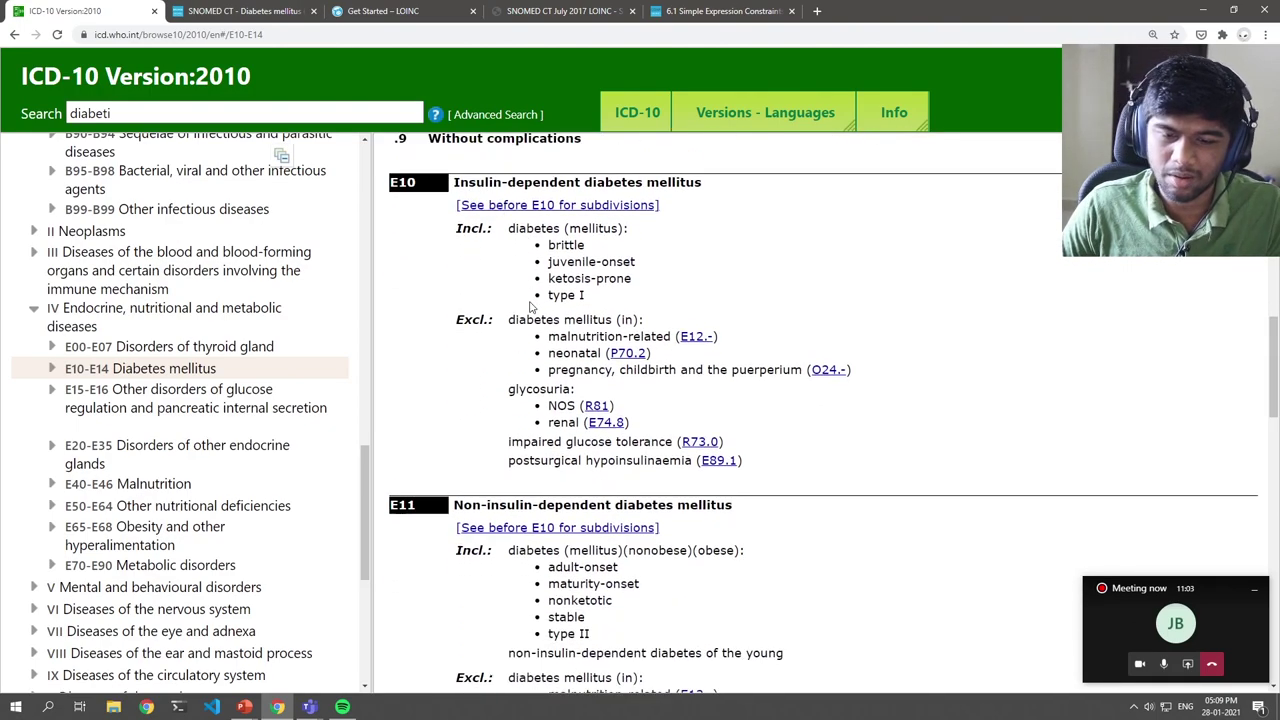
left_click_drag(454, 392, 730, 395)
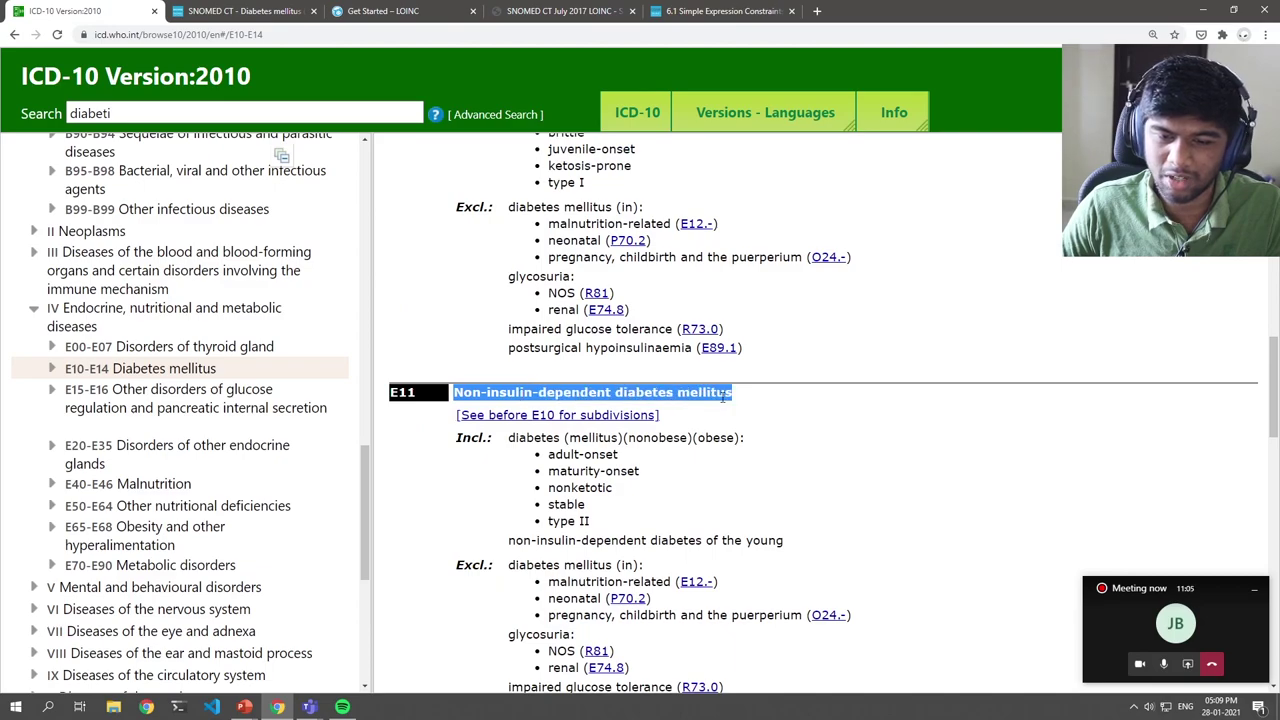
left_click(722, 397)
mouse_move(551, 454)
left_mouse_down()
mouse_move(650, 478)
mouse_move(650, 525)
mouse_move(549, 466)
left_mouse_up()
left_click(530, 464)
scroll(530, 464, "down", 3)
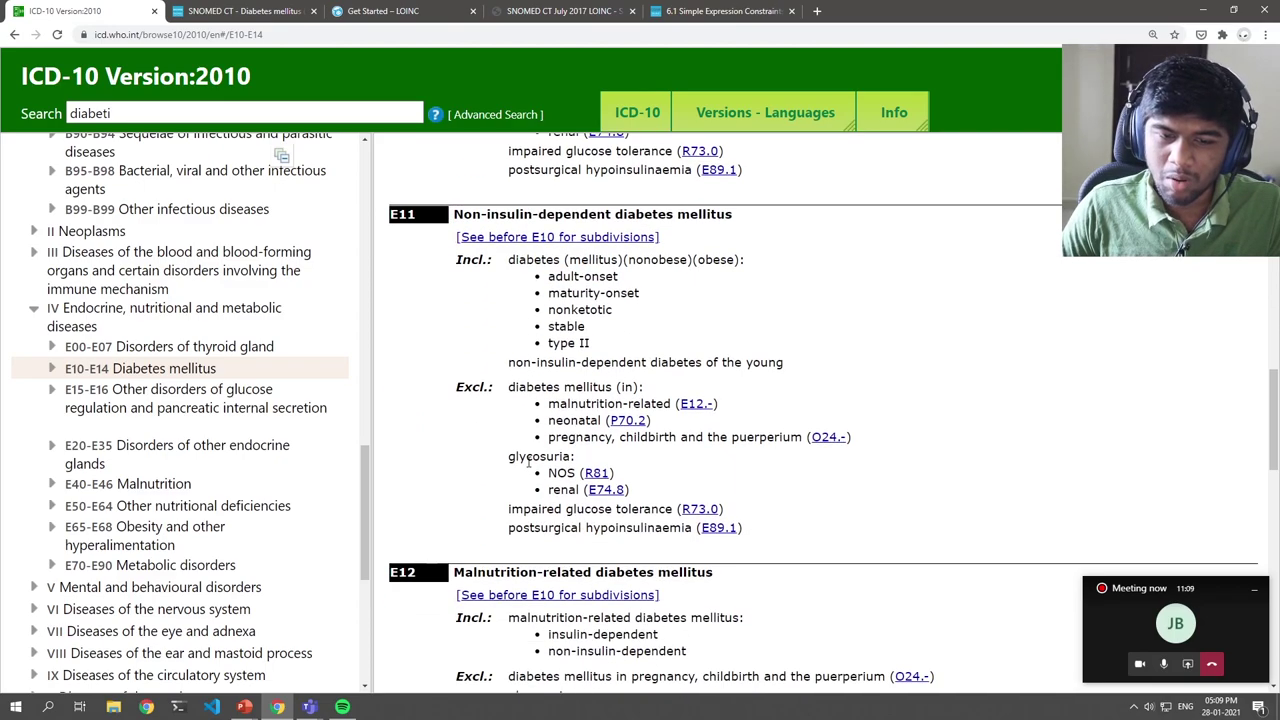
- Compare the SNOMED CT child concepts of Diabetes mellitus with the ICD-10 entries for E11 and E12
left_click(228, 10)
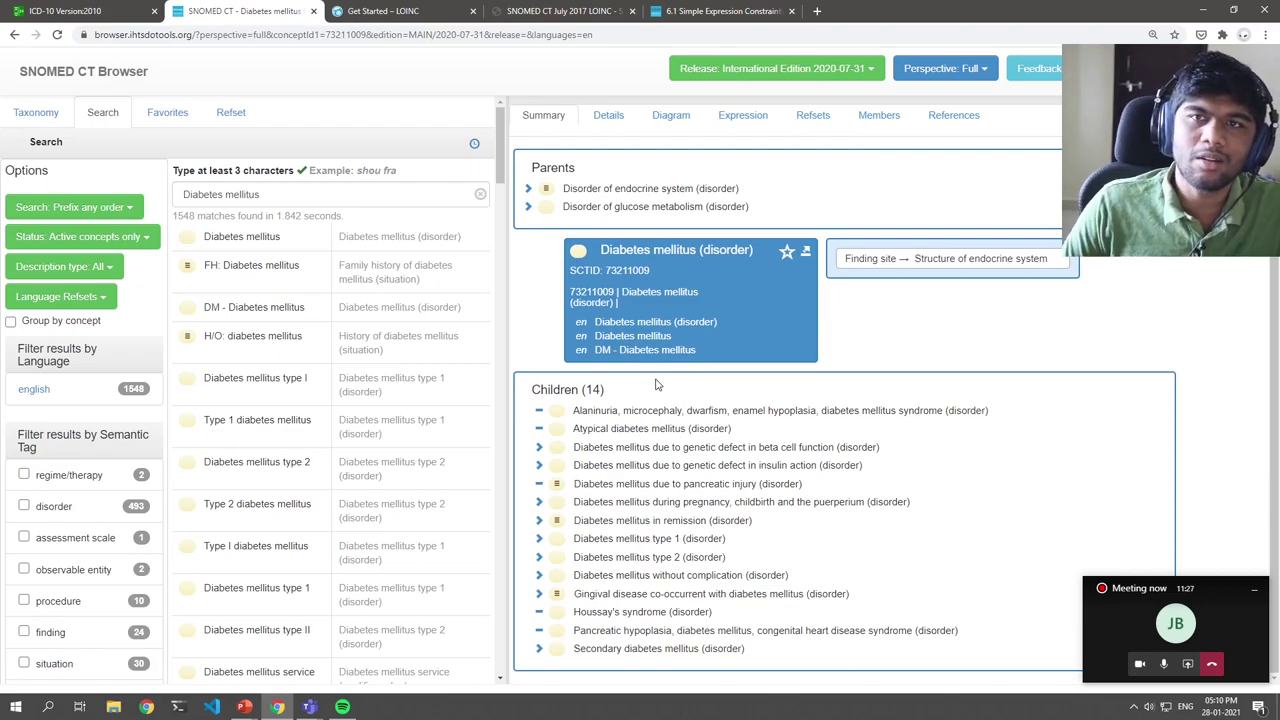
left_click(100, 12)
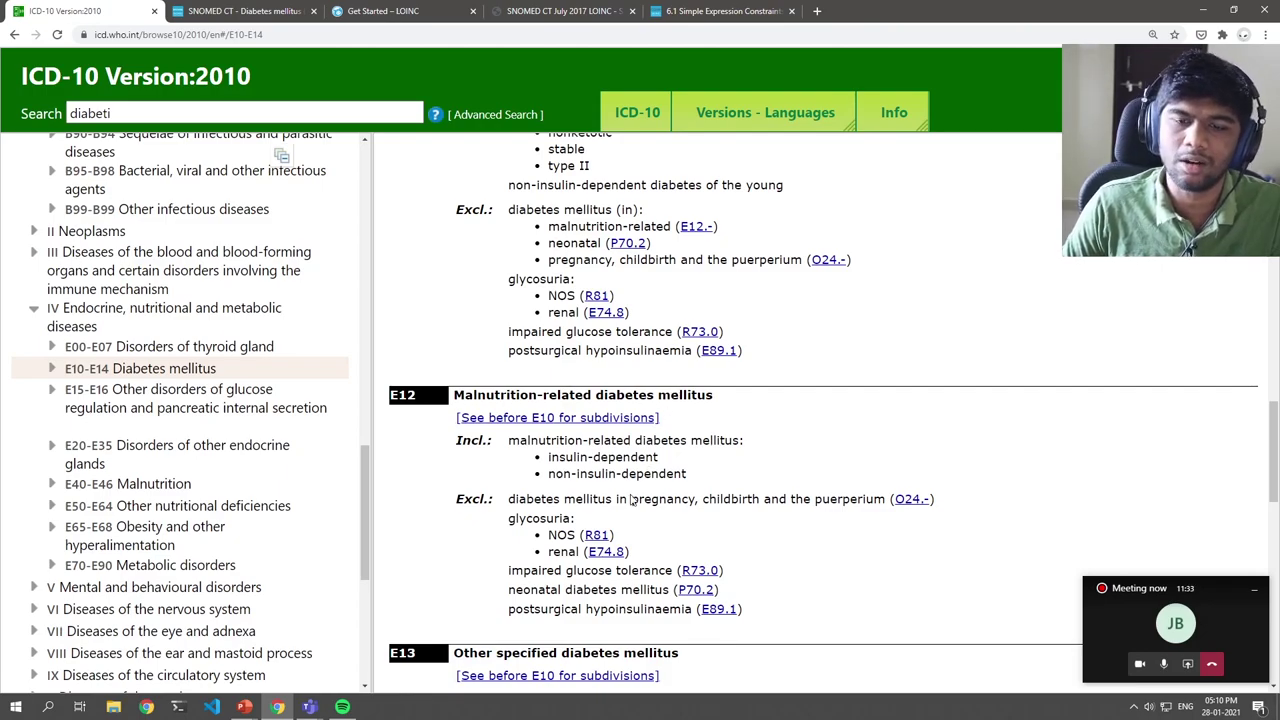
scroll(630, 532, "up", 3)
scroll(600, 525, "down", 2)
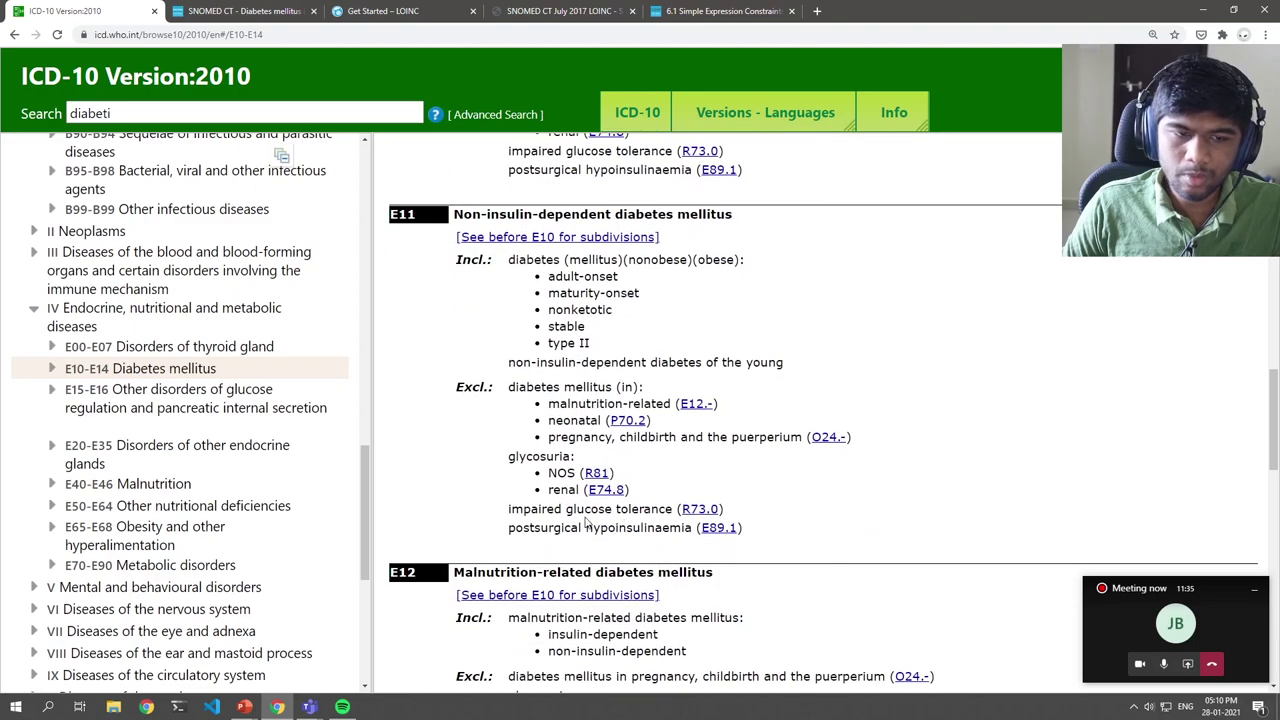
- Compare the SNOMED CT Diabetes mellitus concept with the ICD-10 fourth-character subdivisions and categories of E10-E14
scroll(584, 520, "up", 2)
left_click(248, 11)
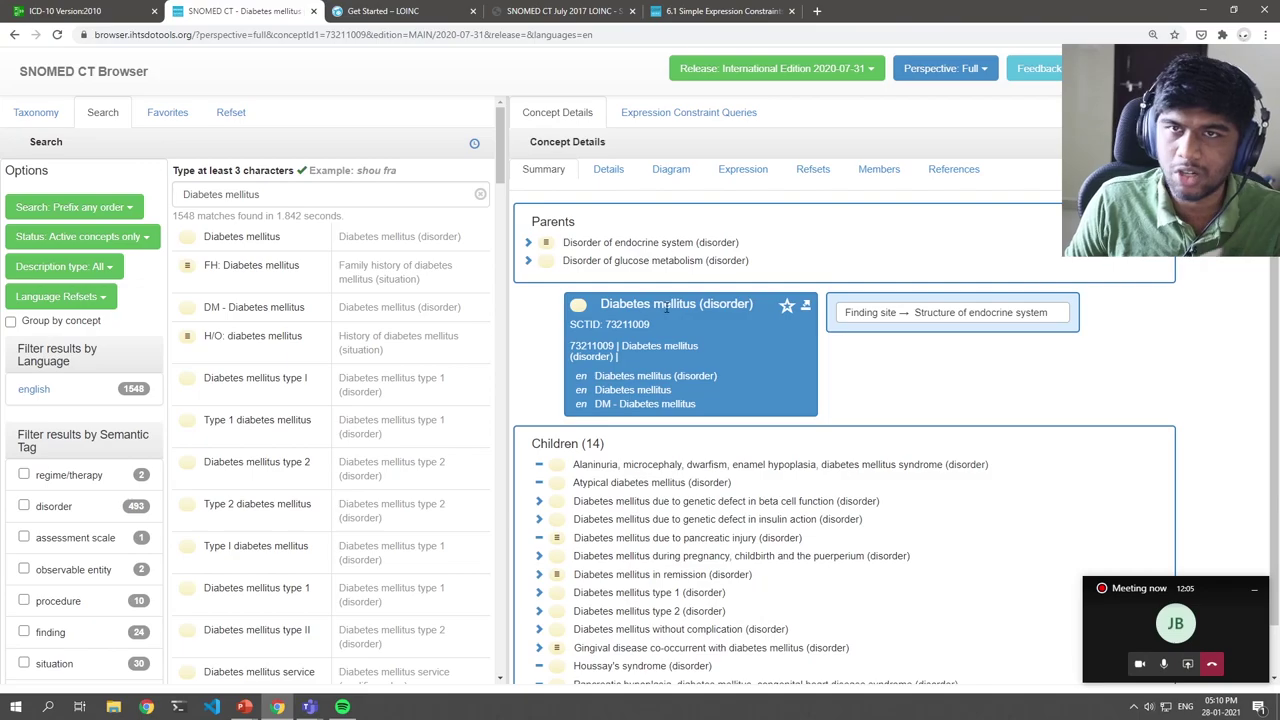
left_click(110, 10)
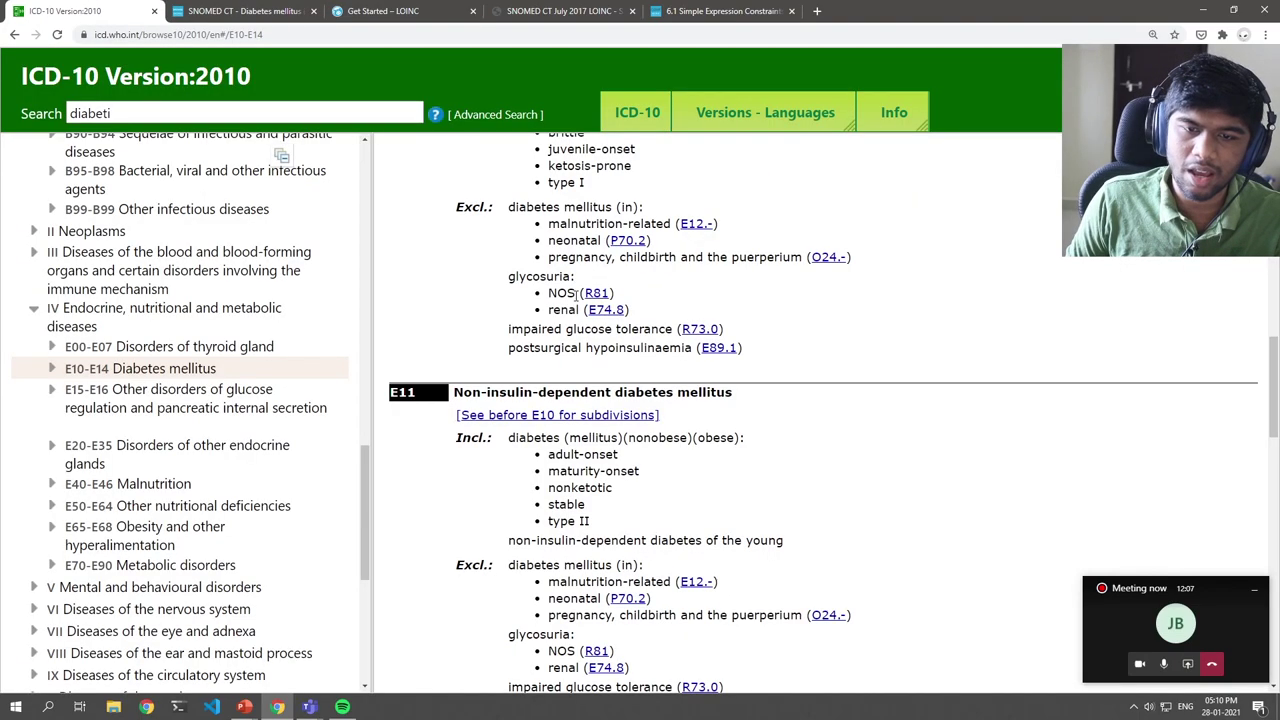
scroll(577, 293, "up", 10)
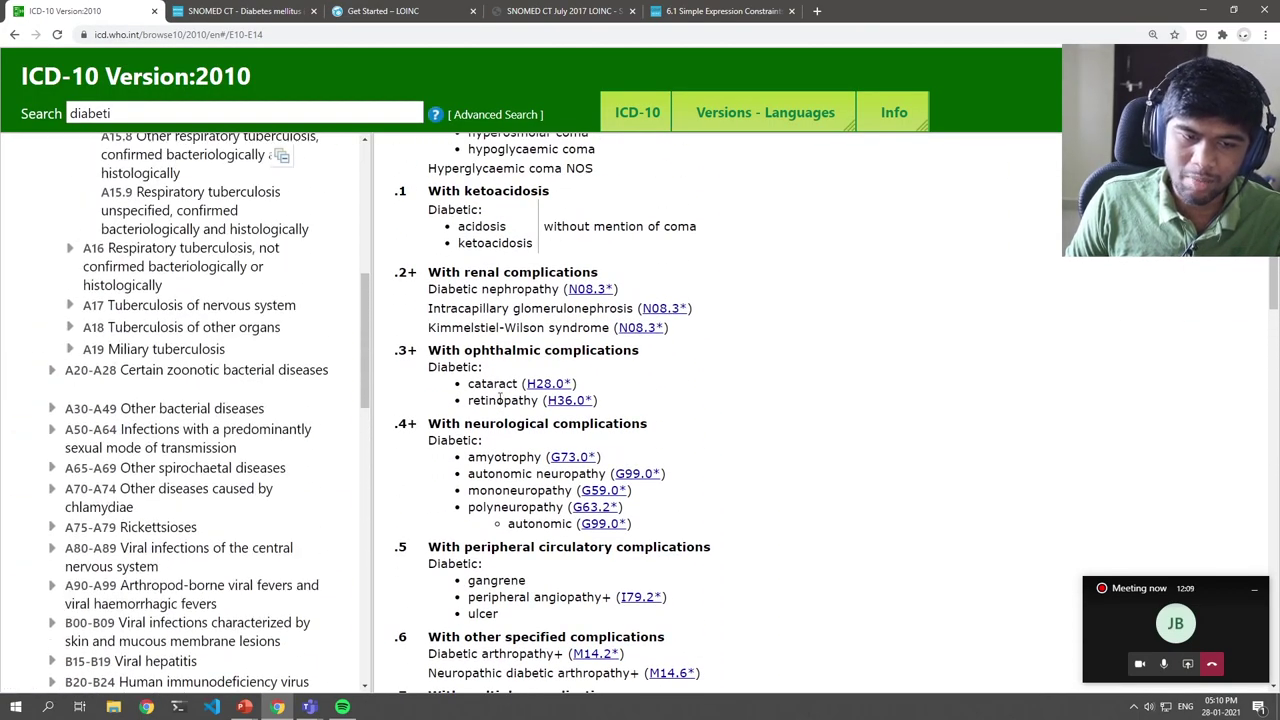
scroll(500, 398, "down", 5)
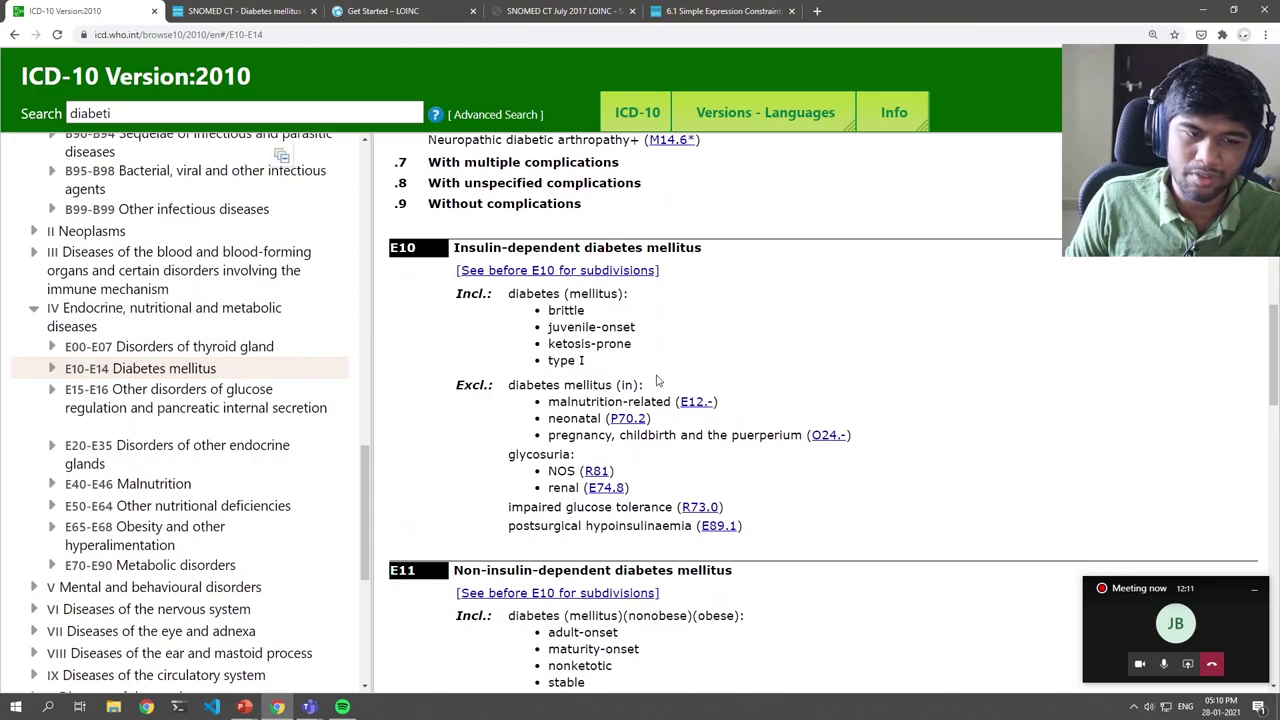
scroll(657, 380, "up", 10)
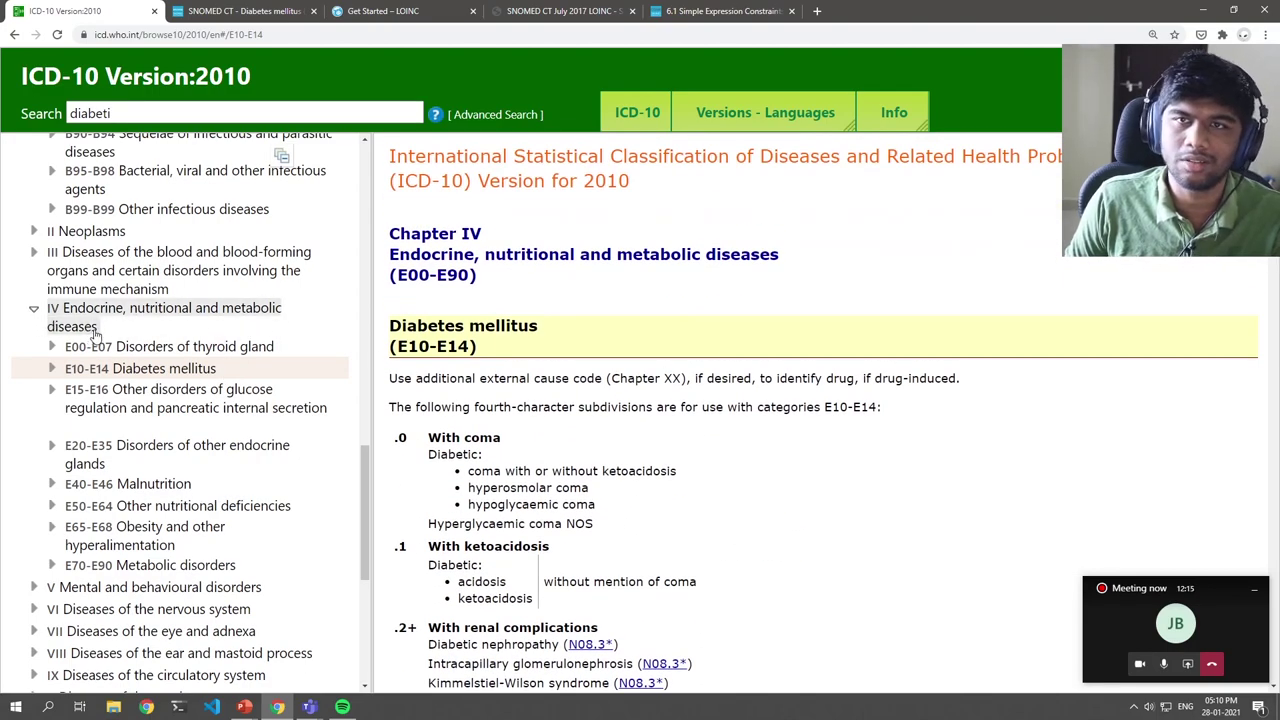
scroll(257, 350, "up", 15)
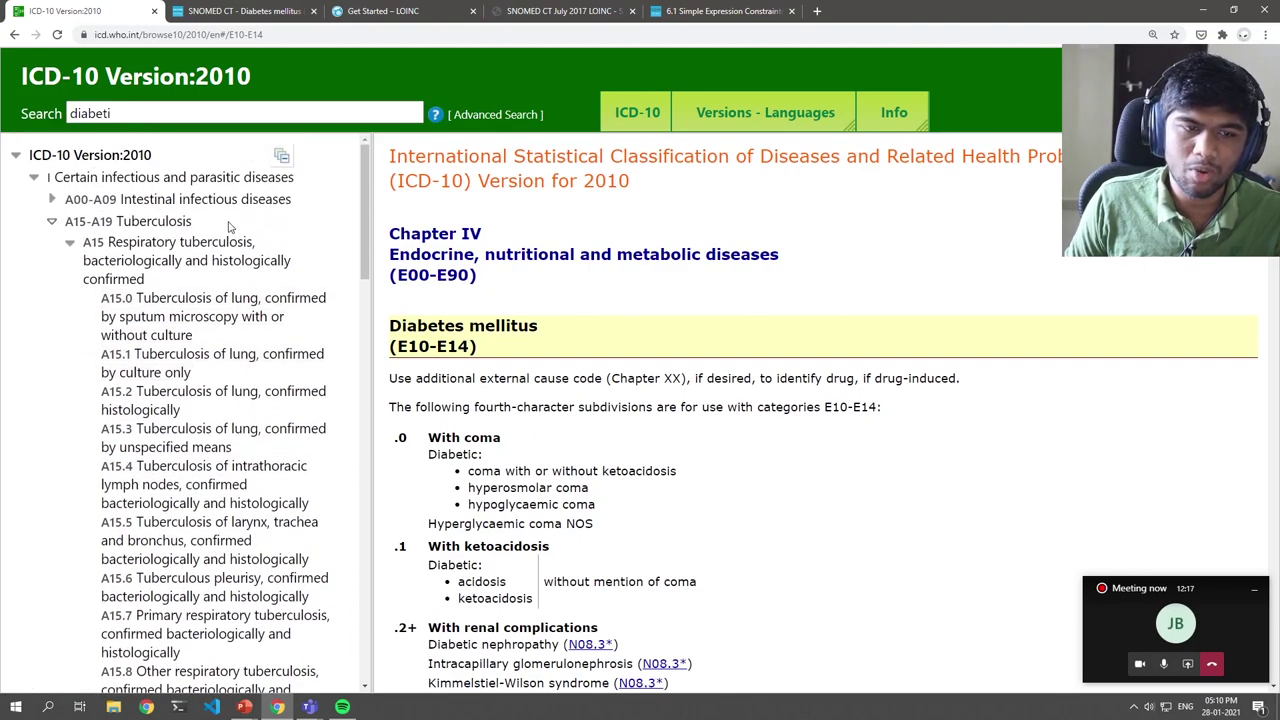
- Open the ICD-10 Tuberculosis block A15-A19 and its category A15 Respiratory tuberculosis, bacteriologically and histologically confirmed
left_click(251, 14)
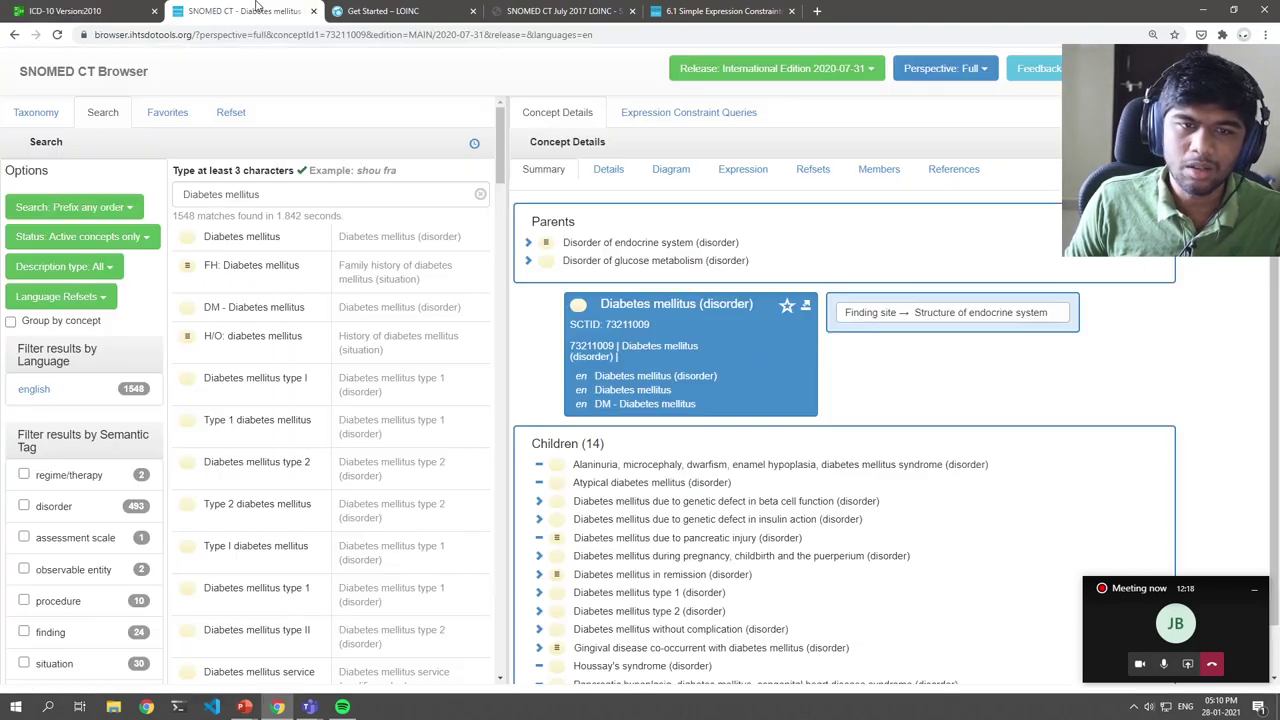
triple_click(295, 194)
left_click(86, 9)
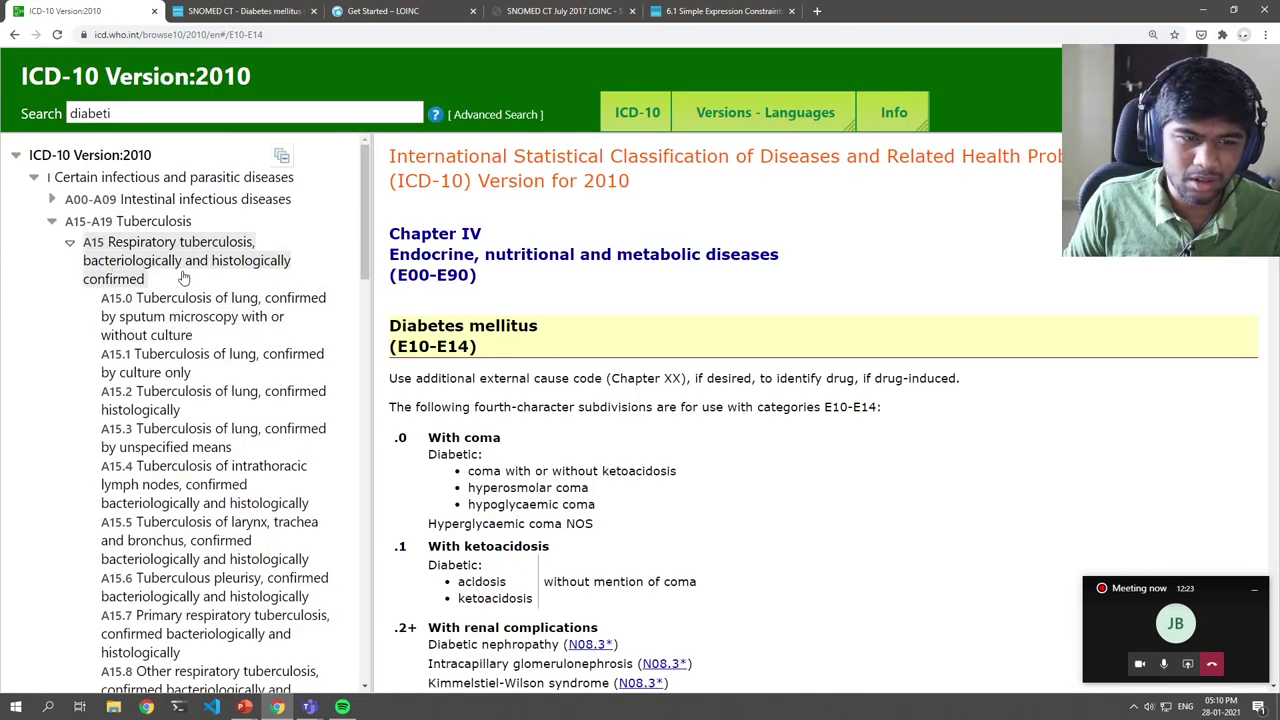
left_click(152, 224)
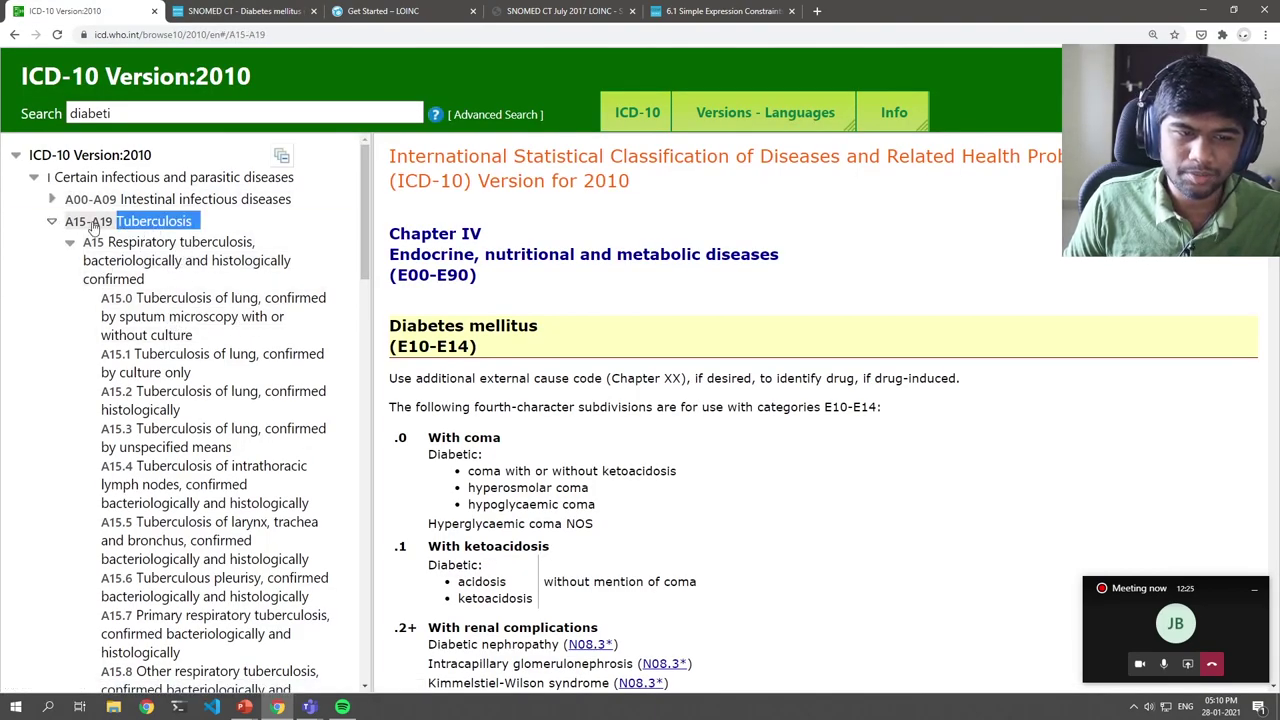
left_click(110, 243)
scroll(608, 331, "up", 1)
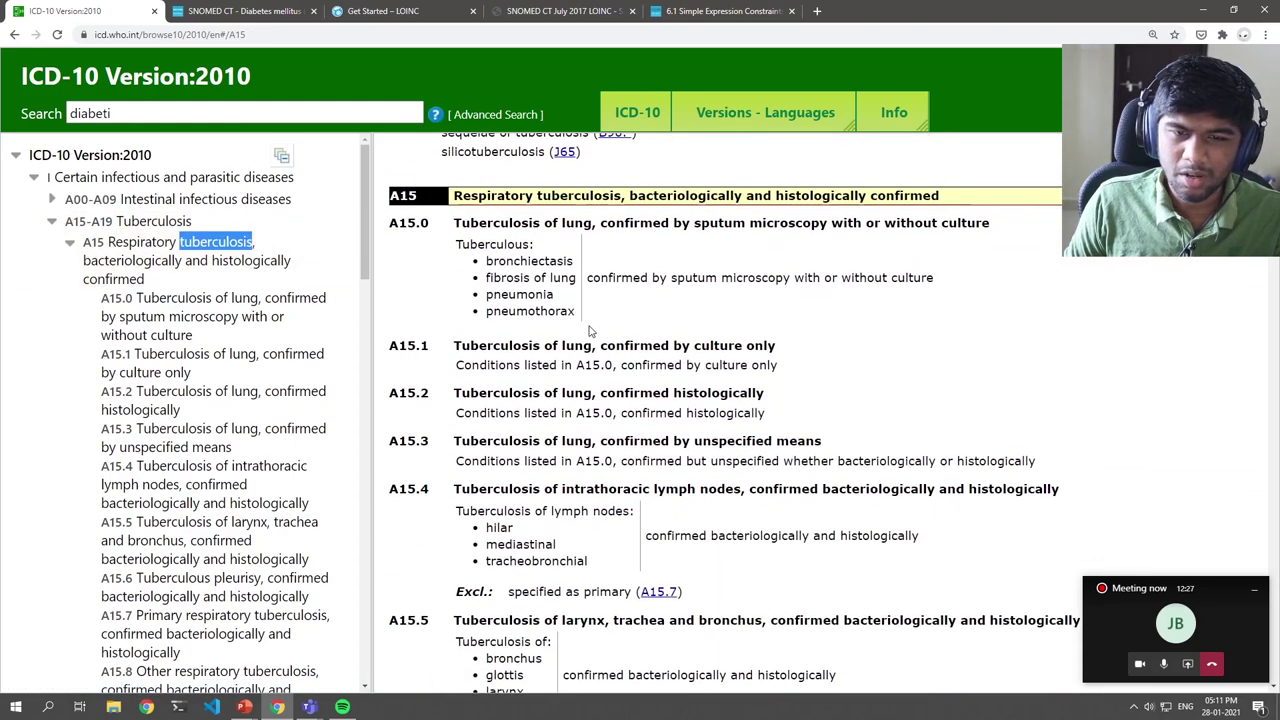
- Examine the ICD-10 Tuberculosis inclusions and exclusions, and the chapter heading Certain infectious and parasitic diseases it belongs to
left_click(490, 373)
mouse_move(490, 373)
left_mouse_down()
mouse_move(896, 379)
mouse_move(495, 380)
left_mouse_up()
left_click(492, 378)
scroll(492, 378, "up", 2)
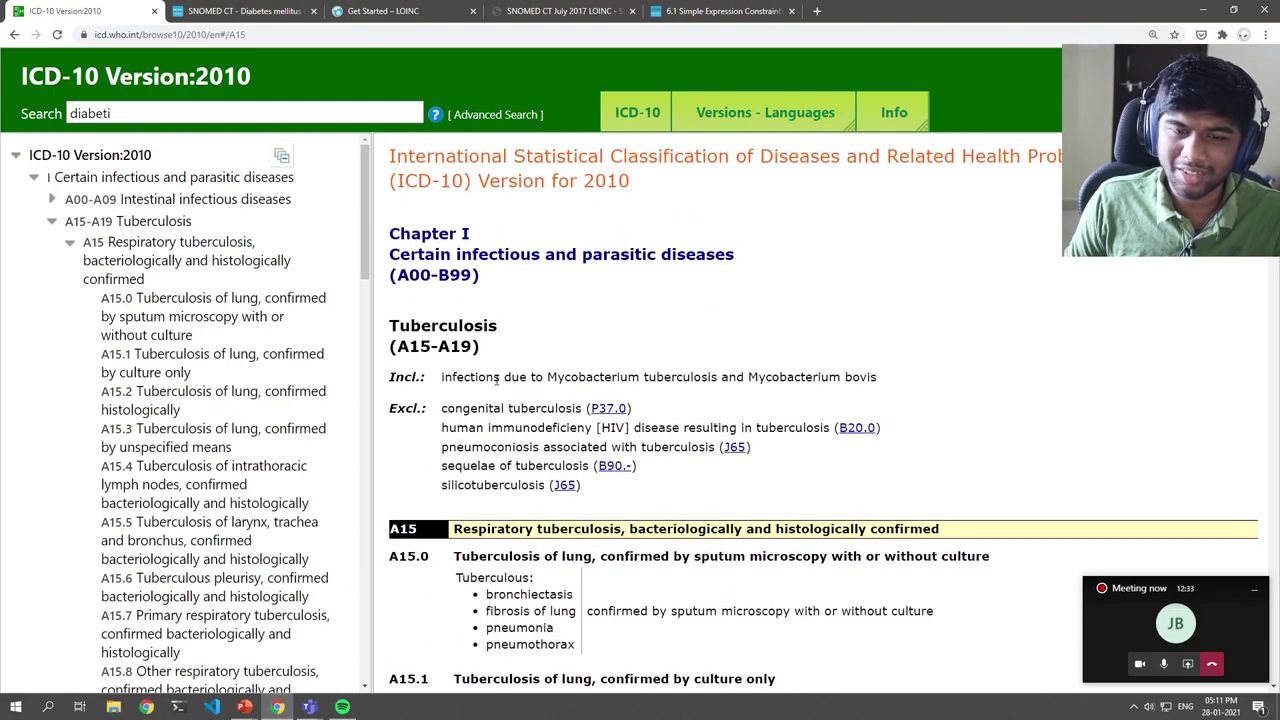
double_click(418, 321)
left_click(500, 354)
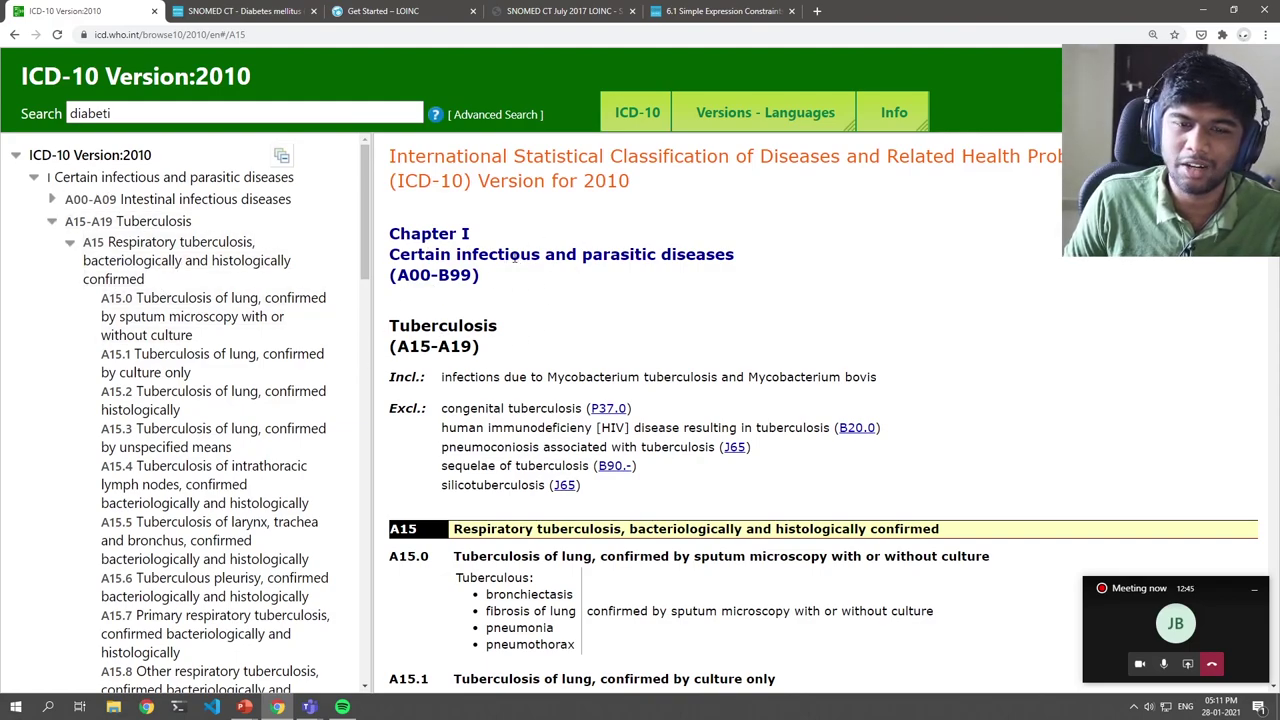
double_click(410, 256)
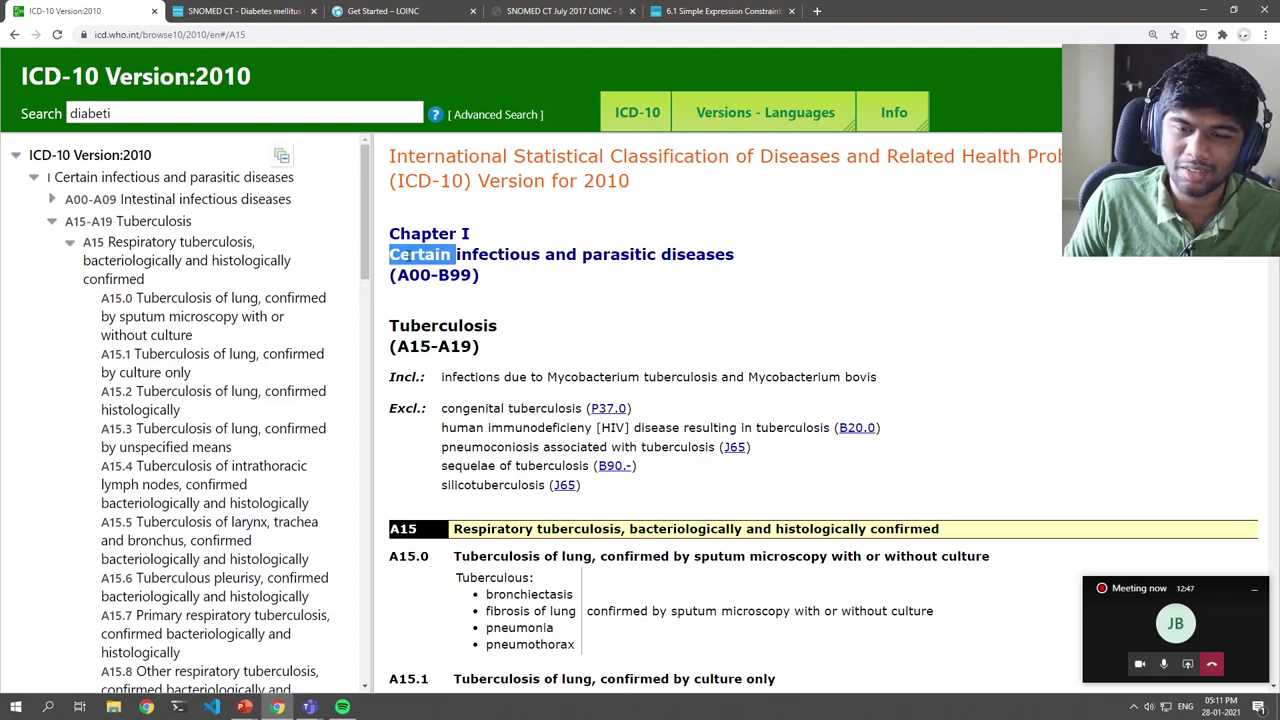
left_click_drag(410, 256, 500, 256)
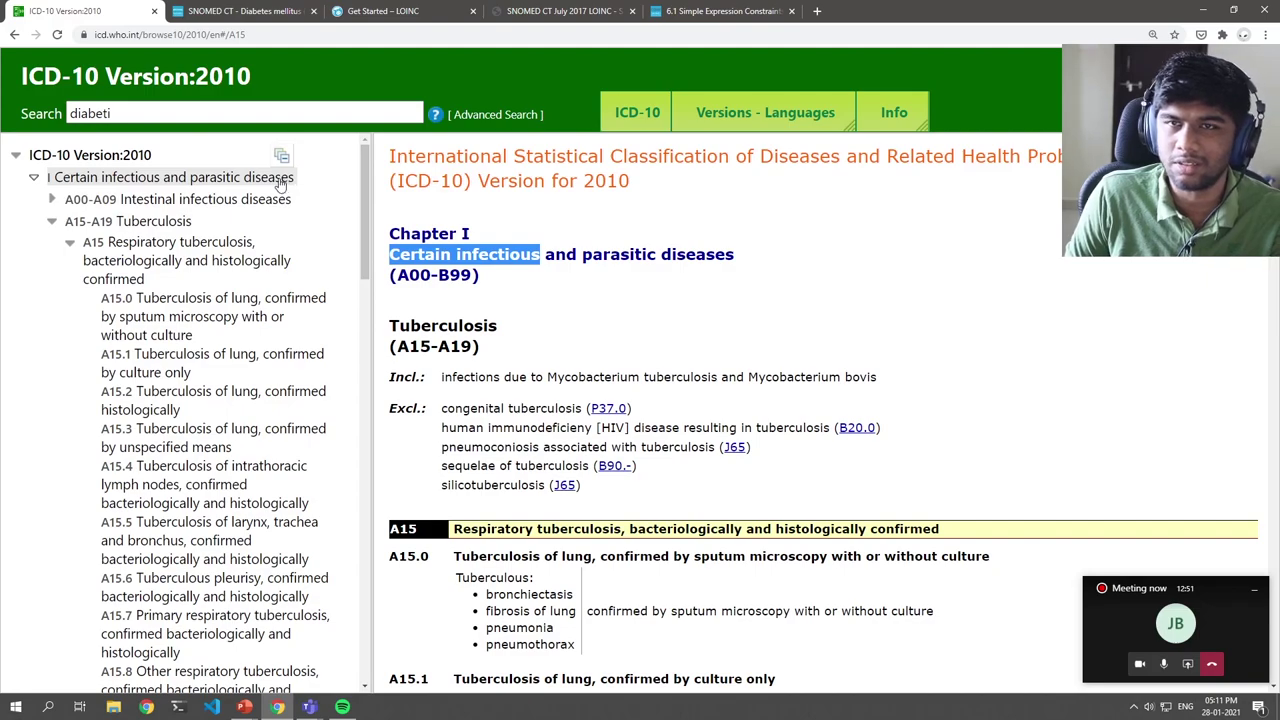
- Search the SNOMED CT browser for "Tubercu" and open the Tuberculosis (disorder) concept
left_click(245, 11)
triple_click(292, 194)
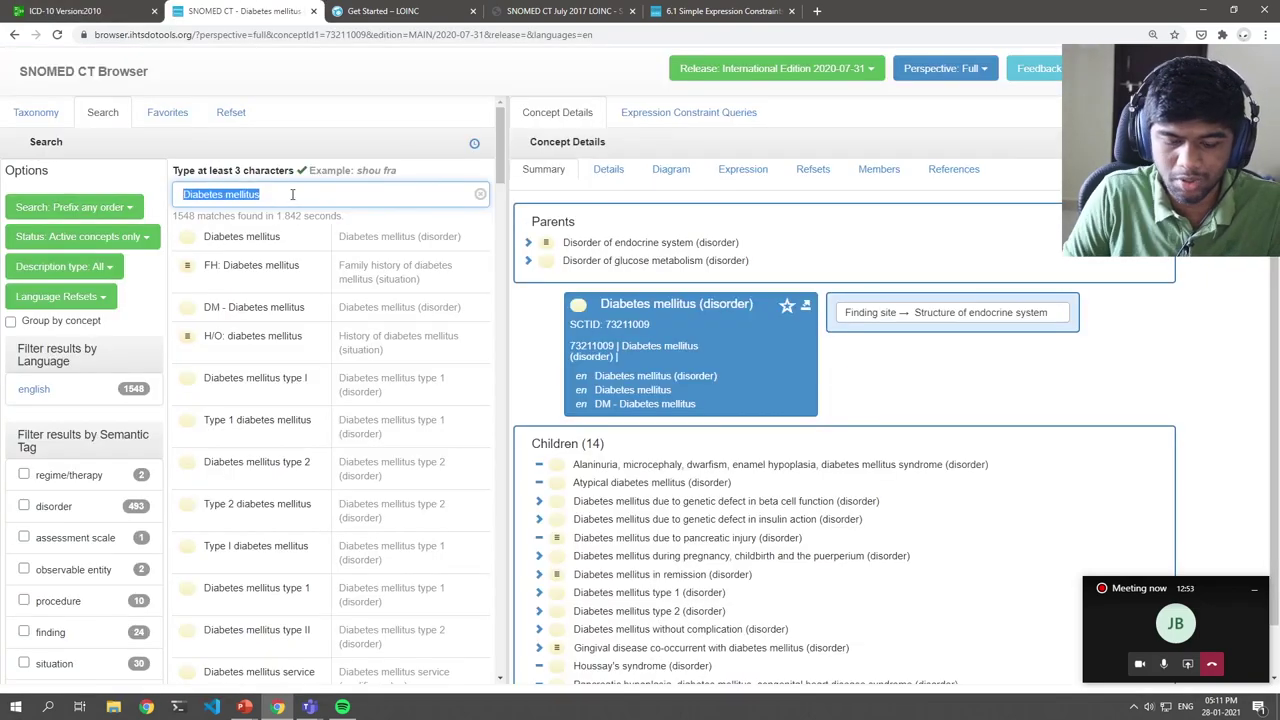
type("Tubercu")
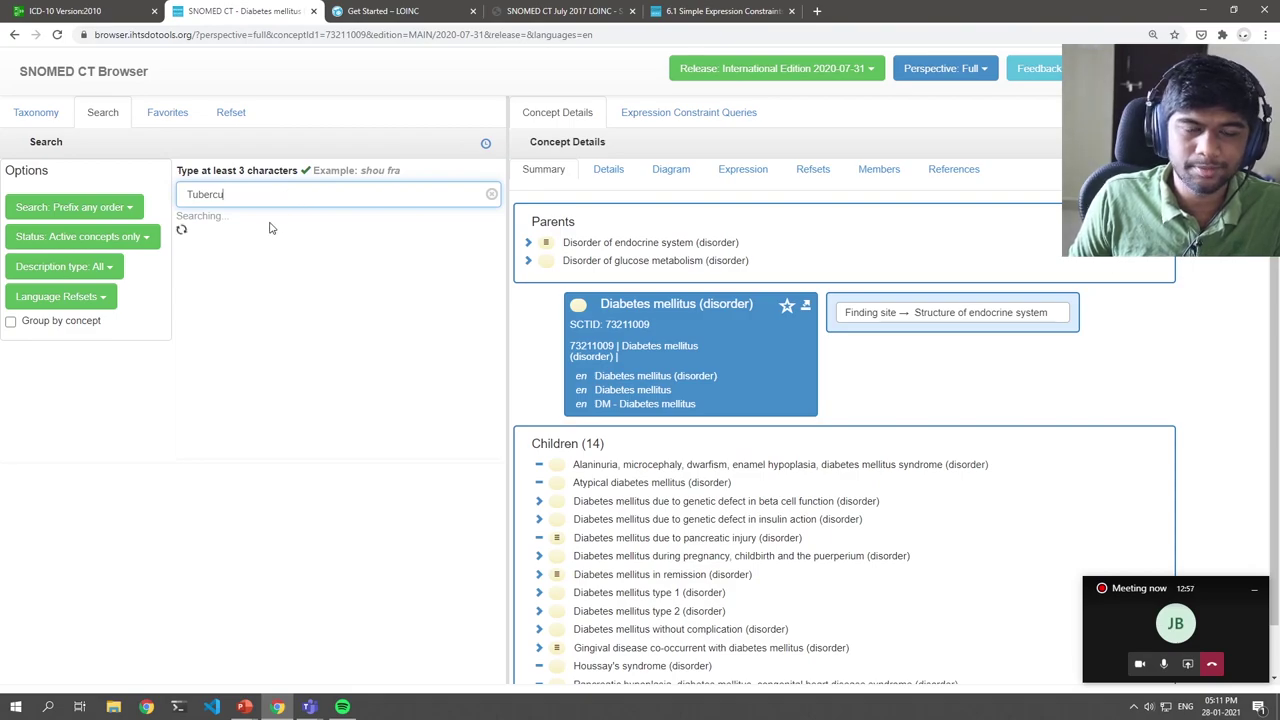
left_click(240, 240)
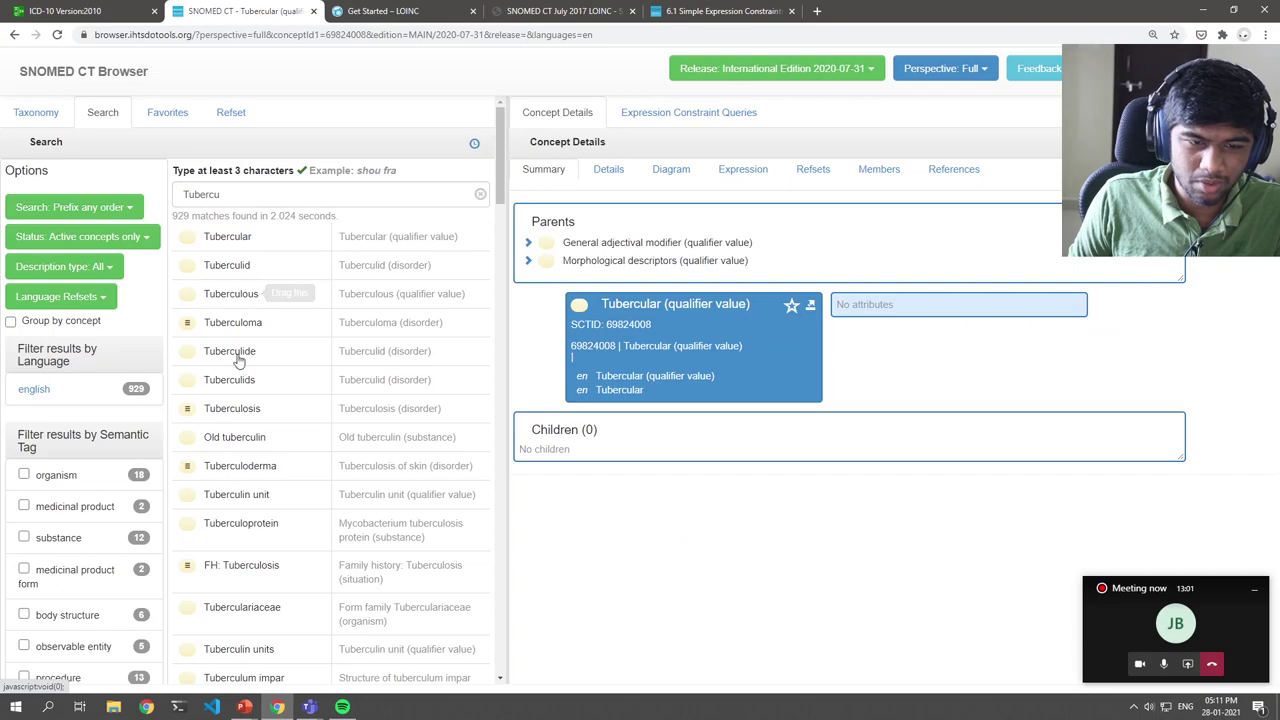
left_click(248, 412)
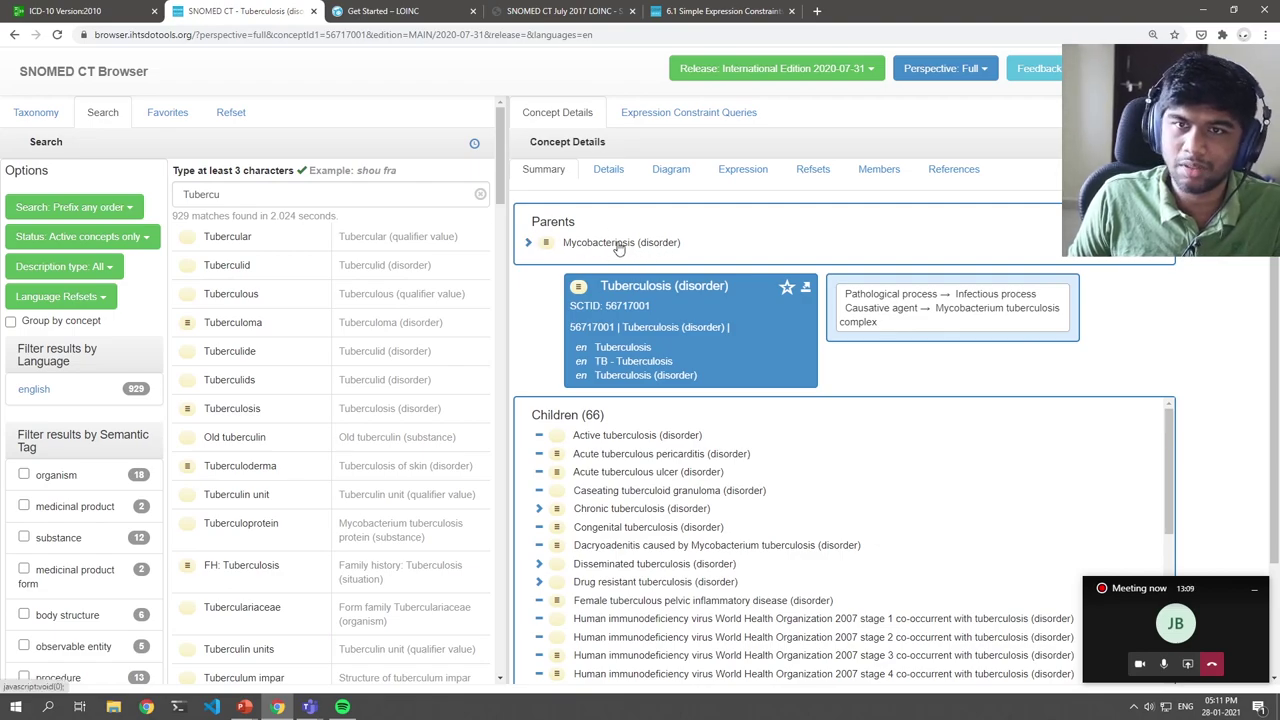
- Expand the parents of Tuberculosis from Mycobacteriosis up through Infectious disease to Disease (disorder)
left_click(528, 242)
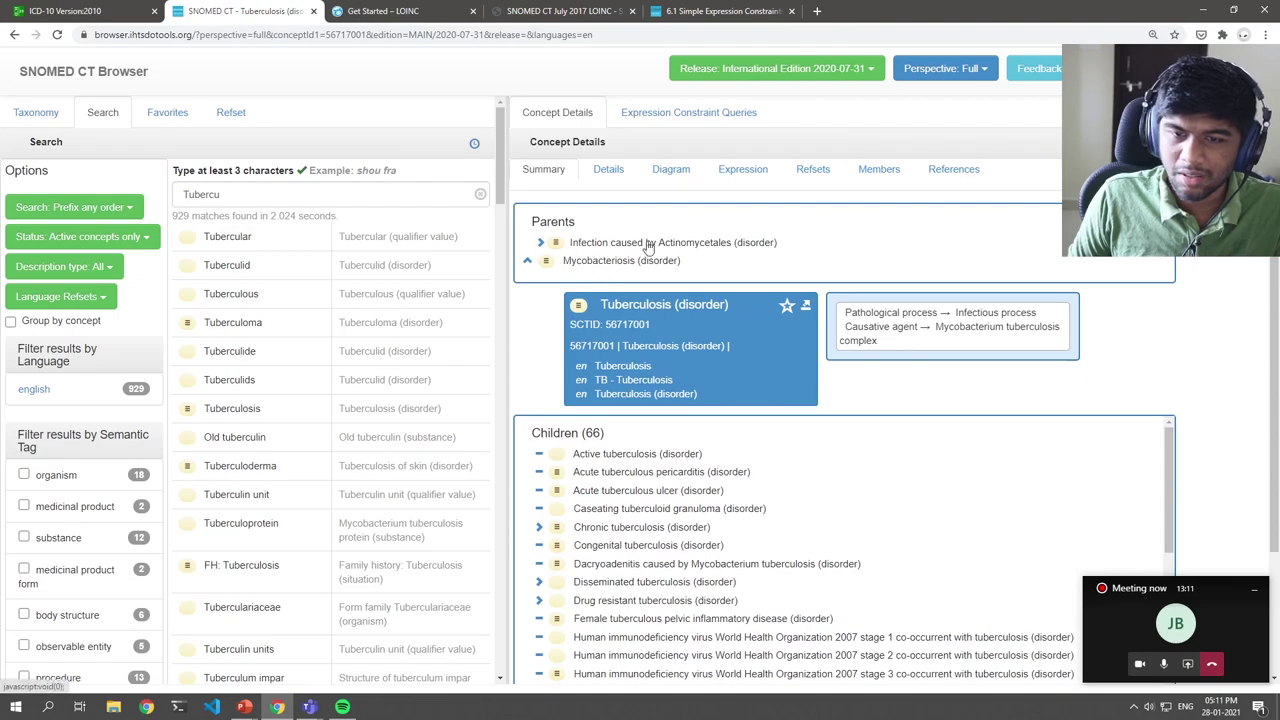
left_click(540, 242)
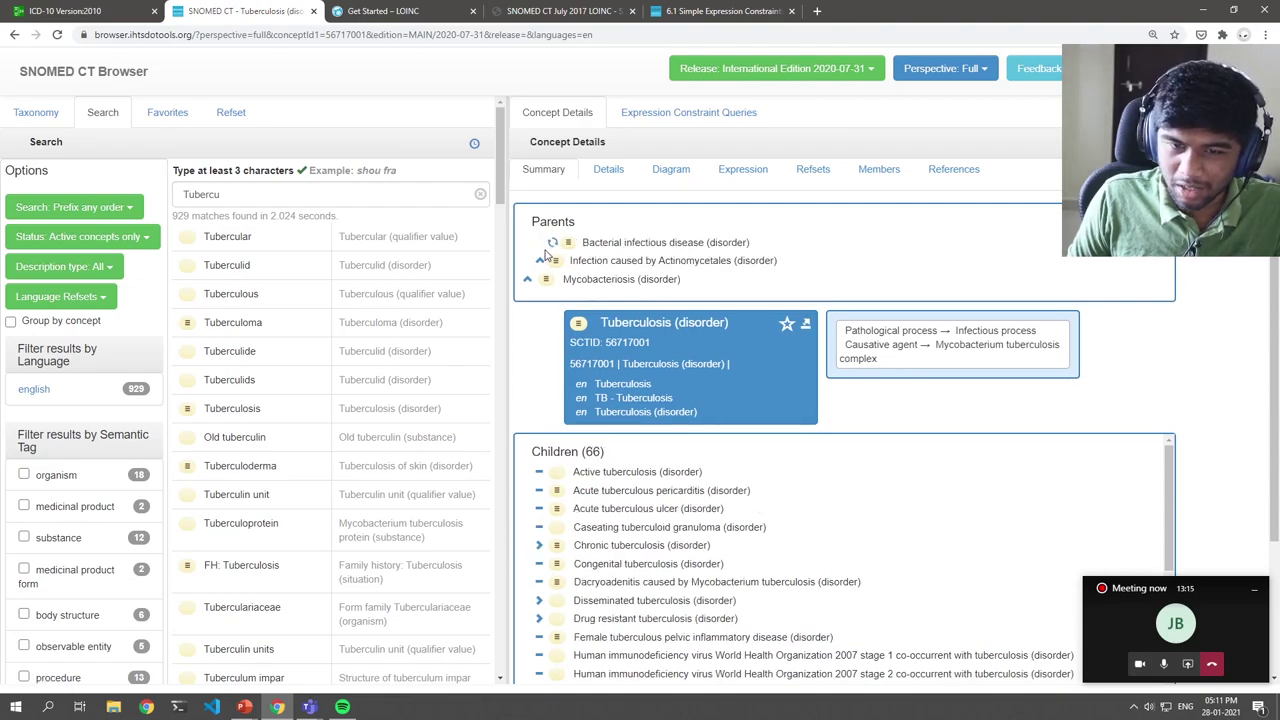
left_click(565, 242)
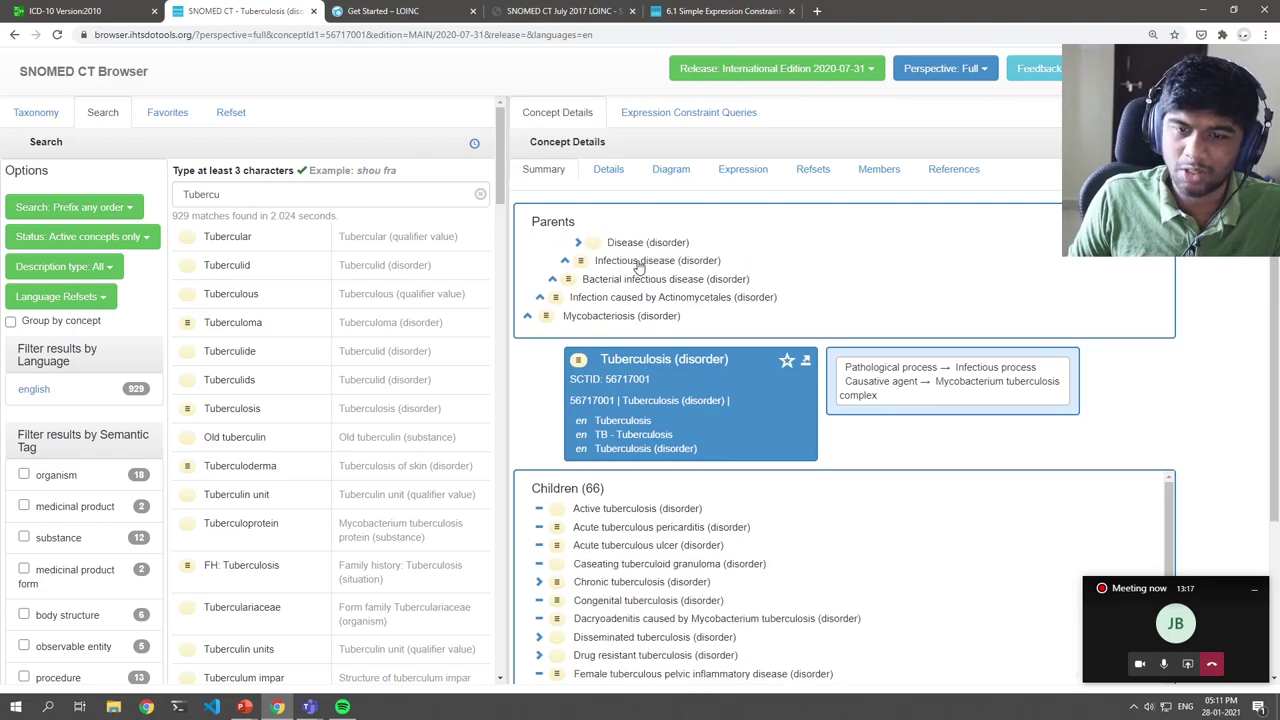
- Browse the child concepts of Tuberculosis, expand Tuberculoma (disorder), and open it as the current concept
scroll(640, 265, "down", 3)
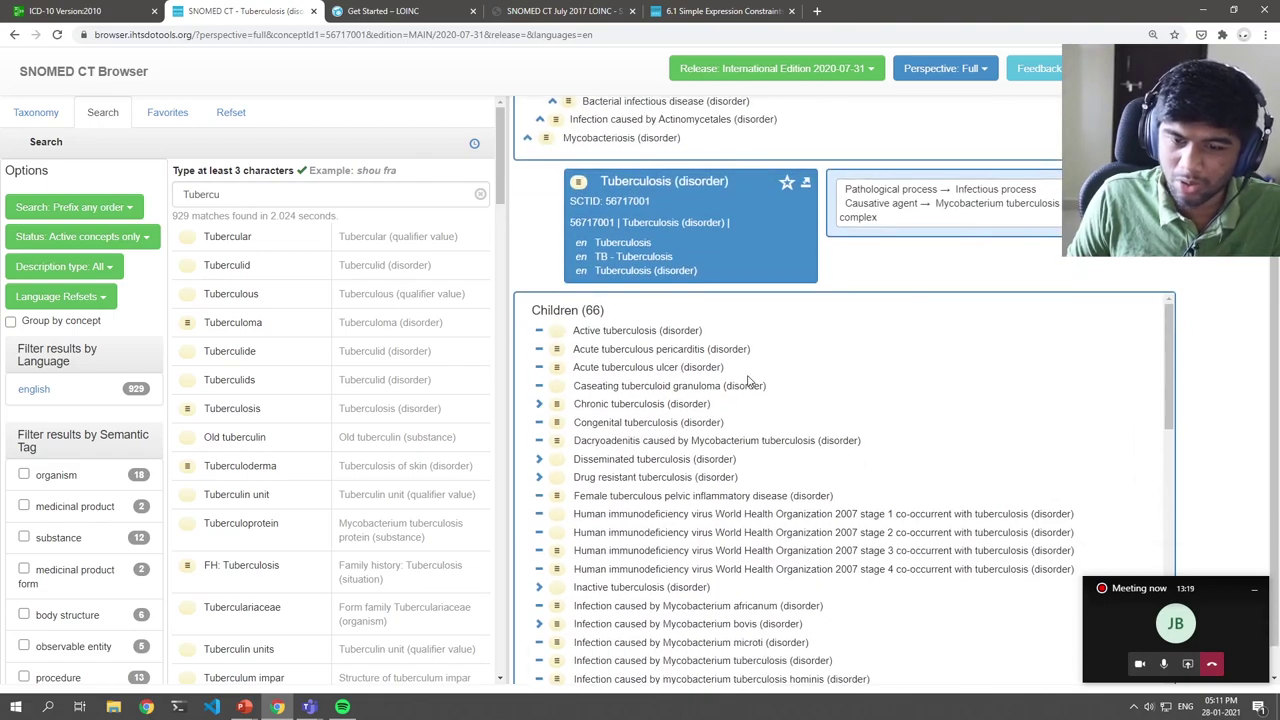
scroll(748, 381, "down", 8)
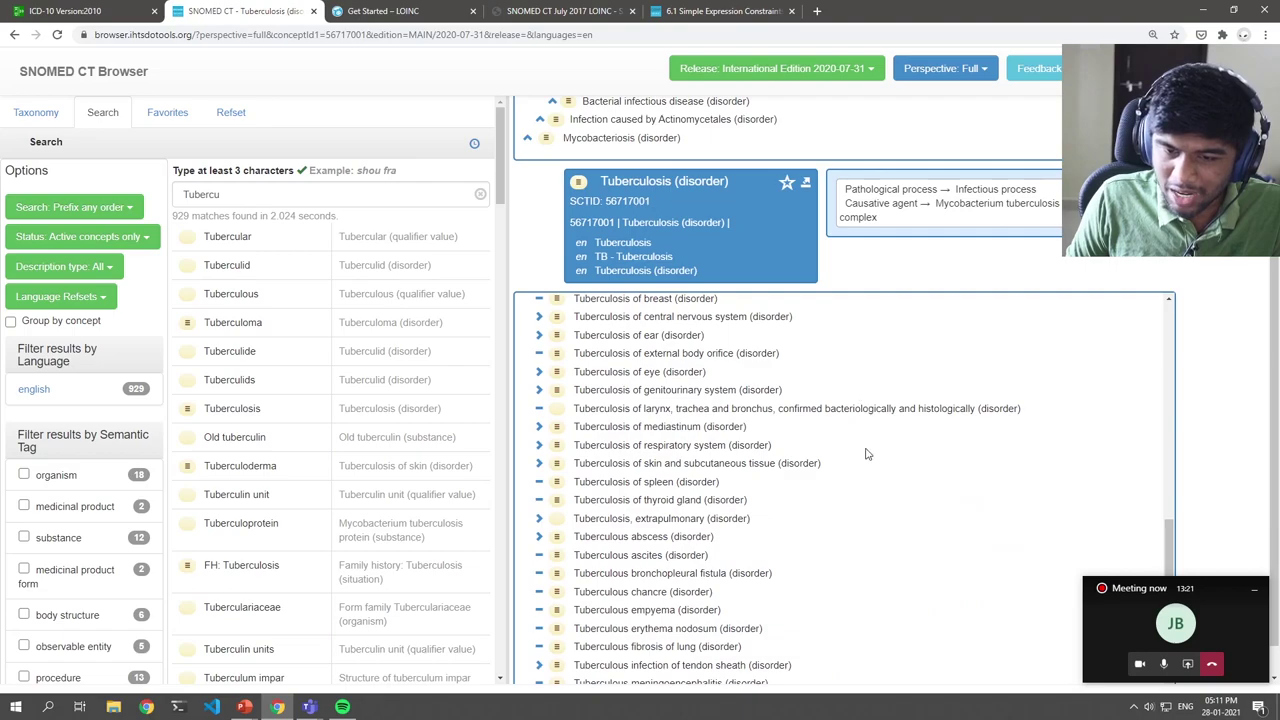
scroll(795, 537, "down", 2)
scroll(917, 400, "down", 1)
scroll(745, 477, "up", 4)
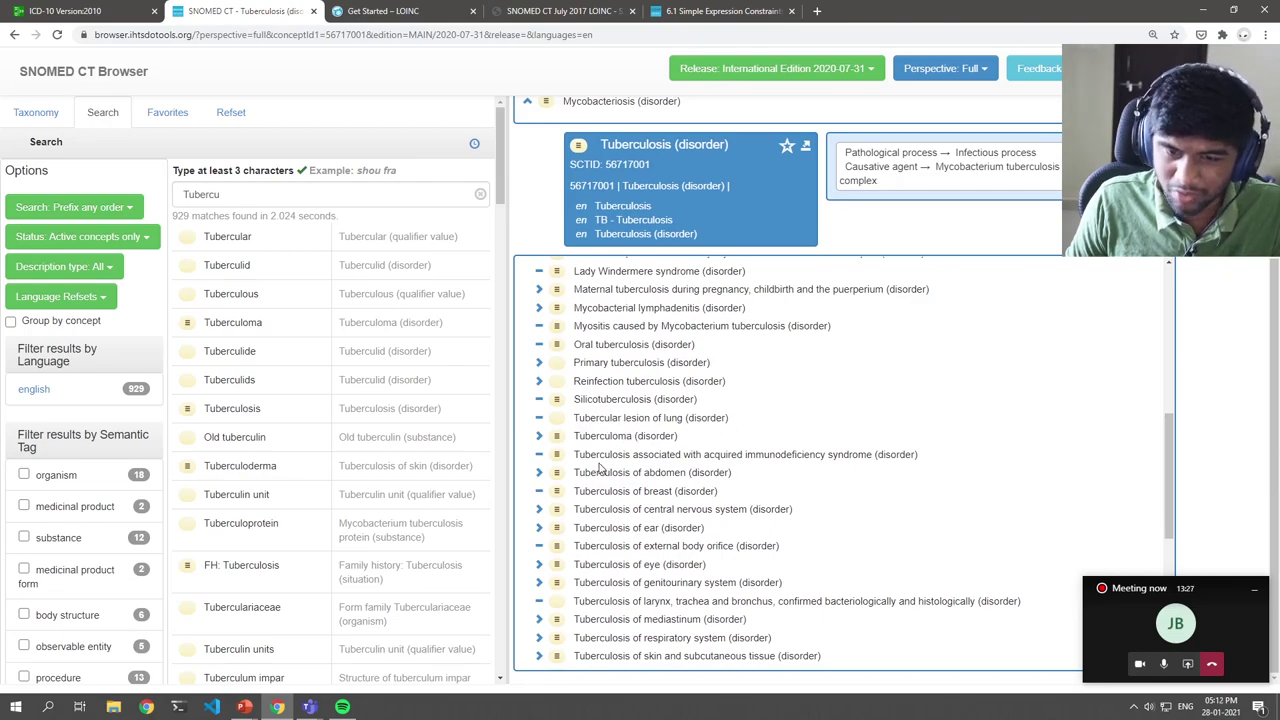
left_click(539, 436)
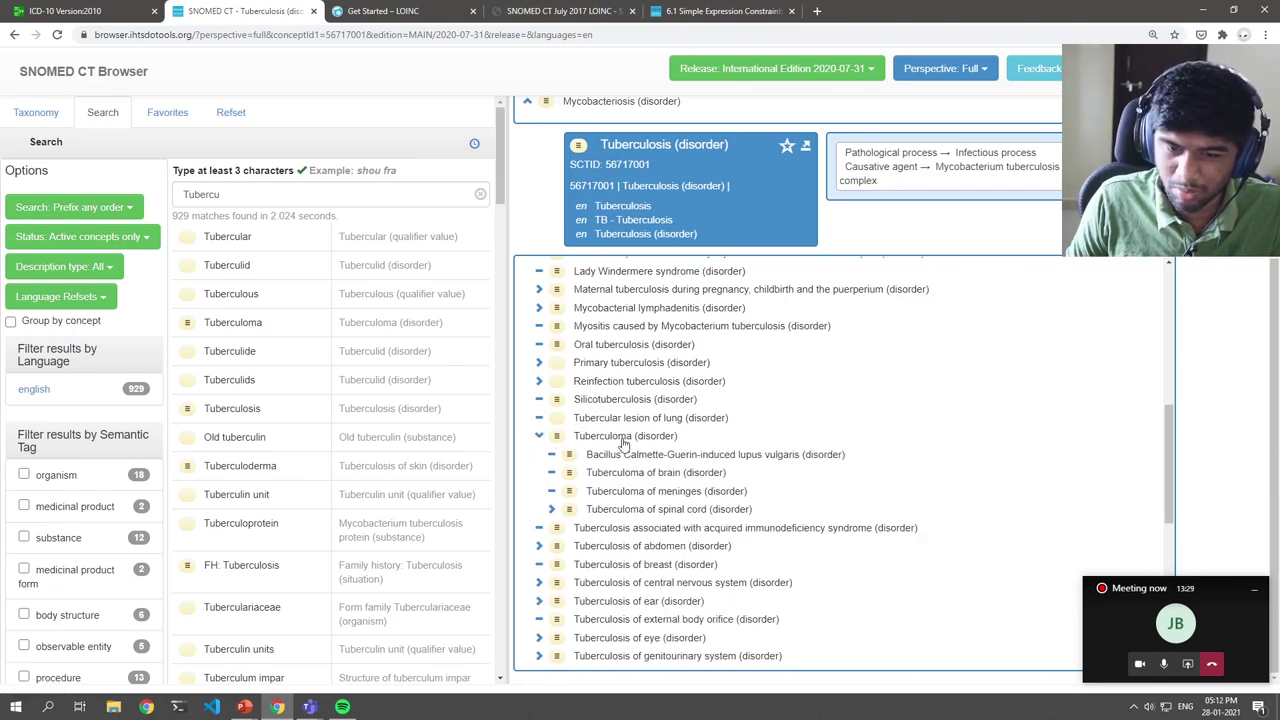
left_click(622, 440)
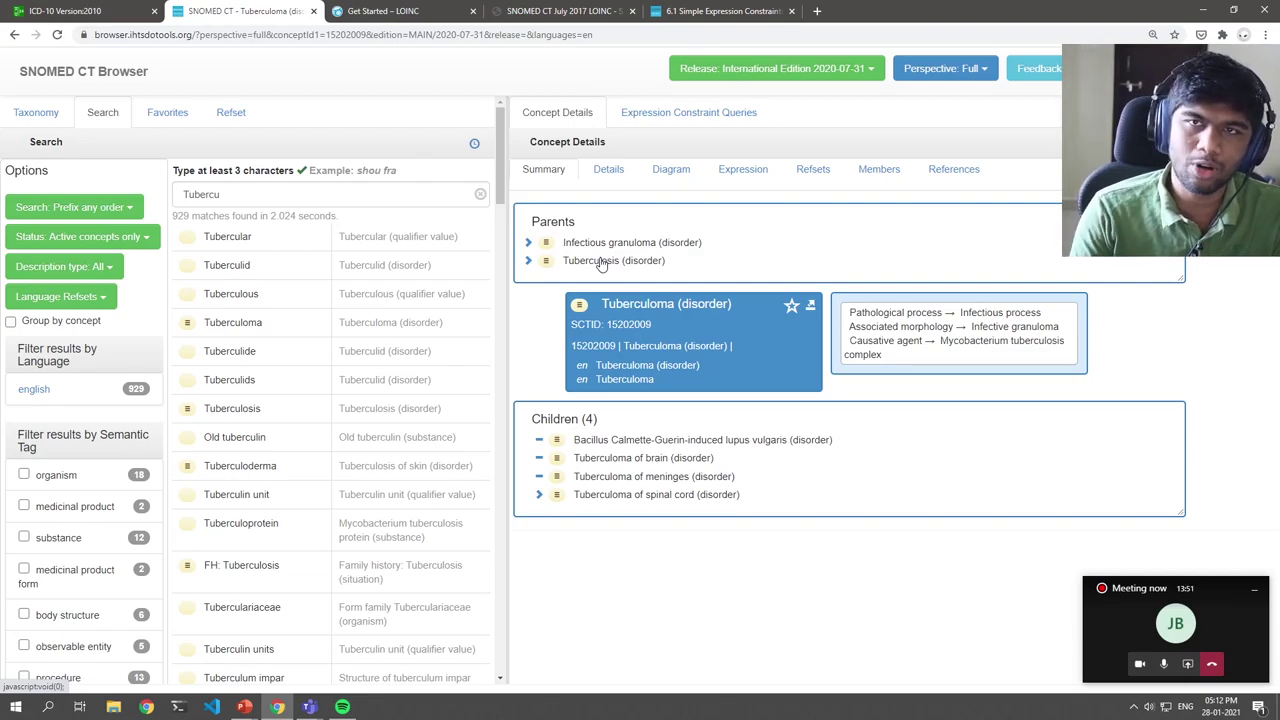
- View the refset memberships of Tuberculoma, noting the CTV3 simple map and the ICD-10 complex map reference set
left_click(743, 169)
left_click(795, 171)
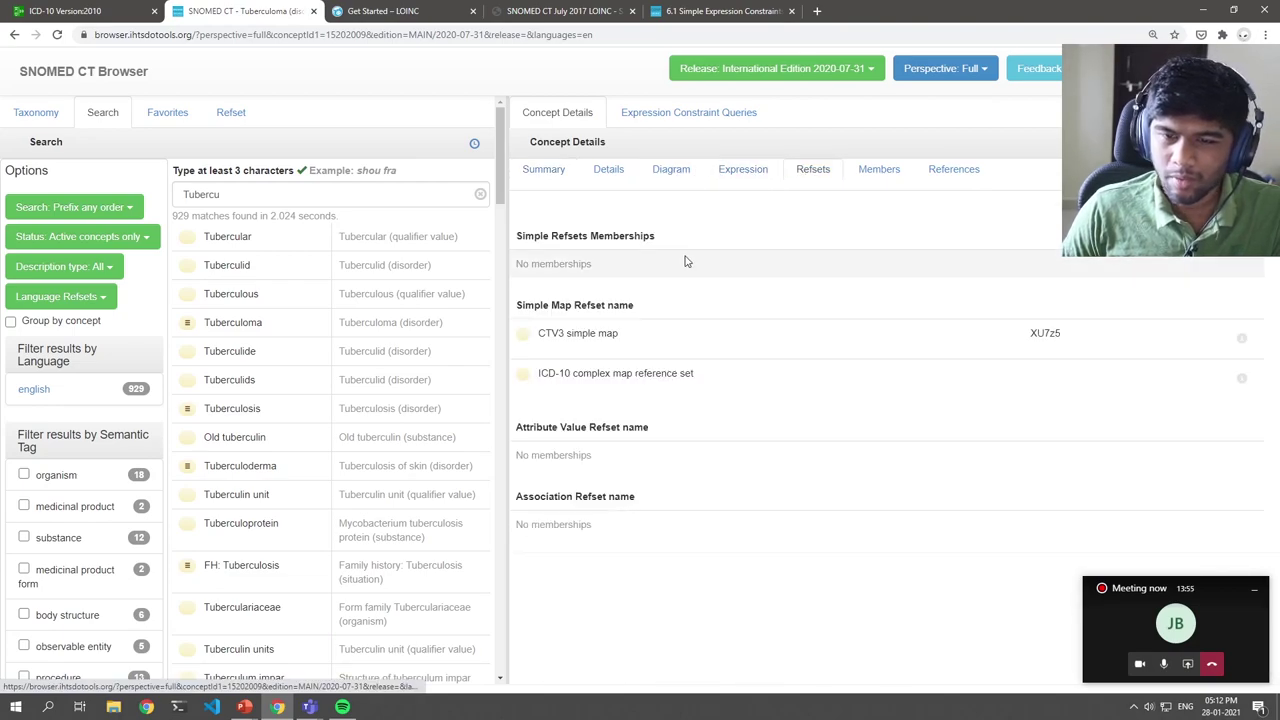
left_click_drag(540, 334, 618, 336)
left_click(575, 388)
left_click_drag(548, 373, 682, 373)
left_click(551, 152)
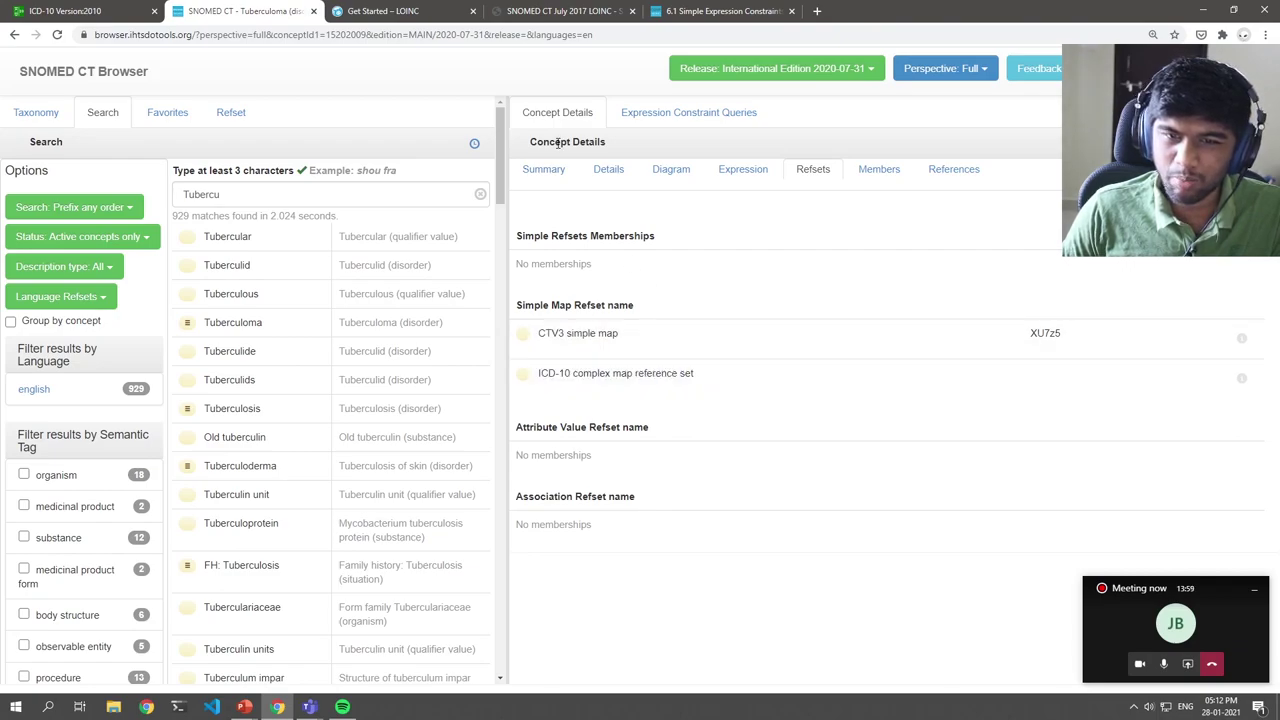
- Review the Tuberculoma summary, and check its refsets again for the CTV3 code and the ICD-10 complex map code
left_click(543, 169)
double_click(632, 303)
left_click(742, 171)
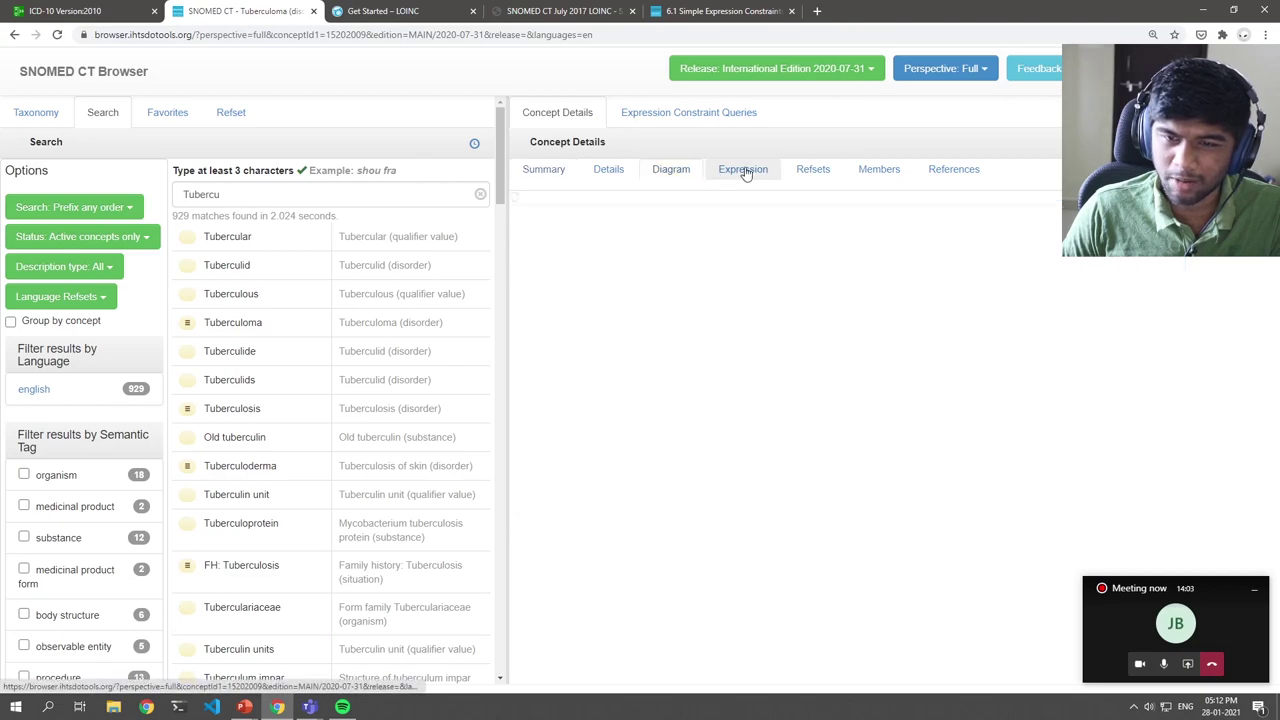
left_click(818, 171)
left_click_drag(538, 333, 628, 333)
left_click(880, 330)
left_click_drag(1033, 333, 1068, 335)
left_click(664, 407)
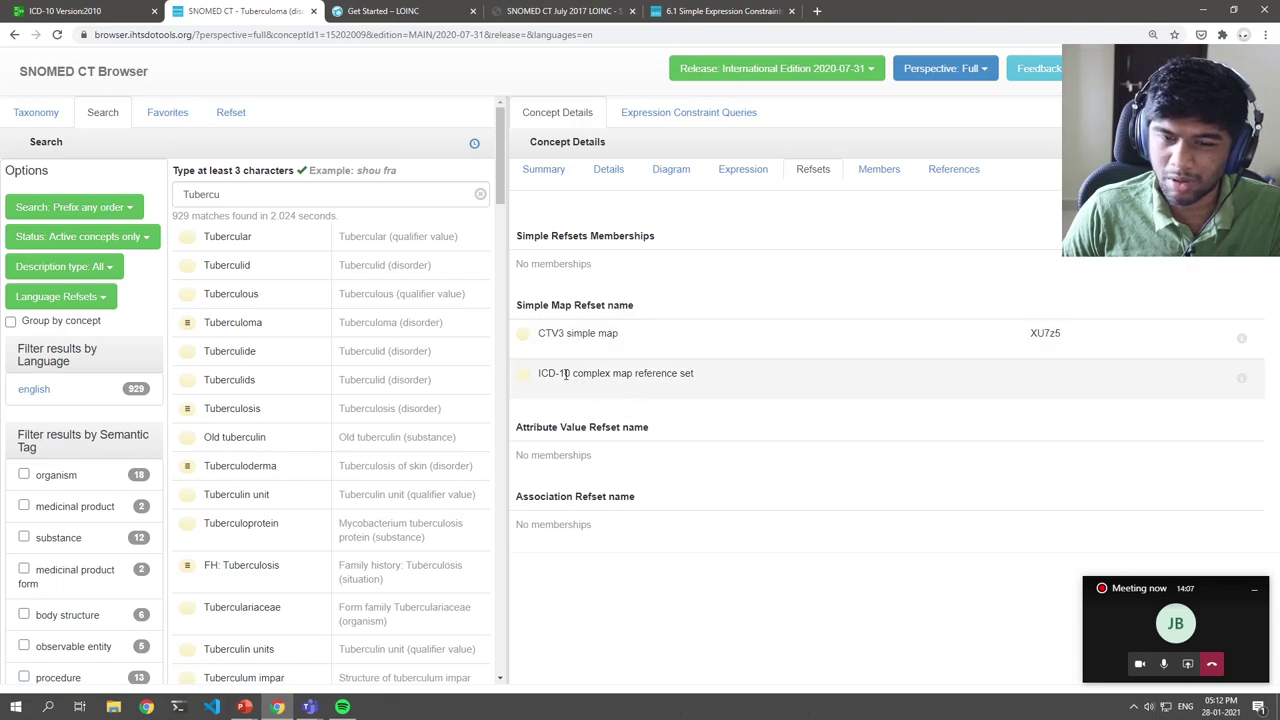
left_click_drag(537, 372, 700, 375)
left_click(645, 396)
- Open Tuberculosis (disorder), check the ICD-10 complex map code among its refsets, and return to its concept summary
left_click(242, 411)
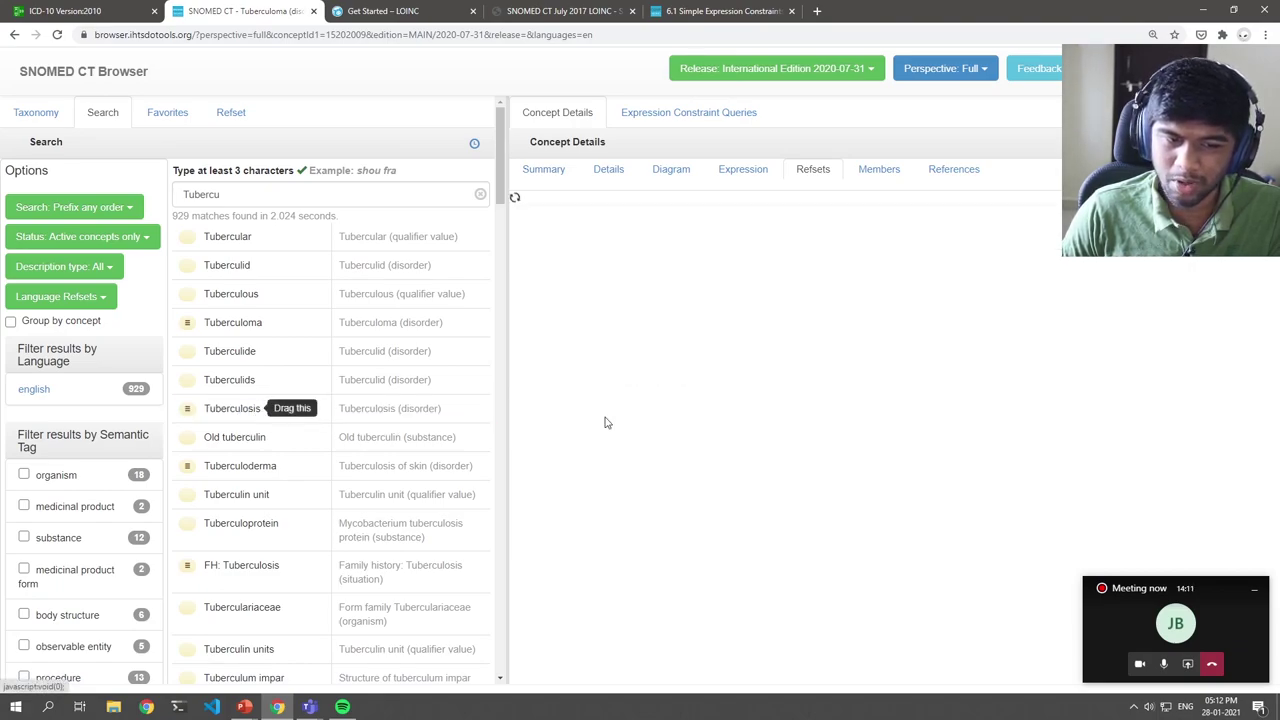
left_click(831, 169)
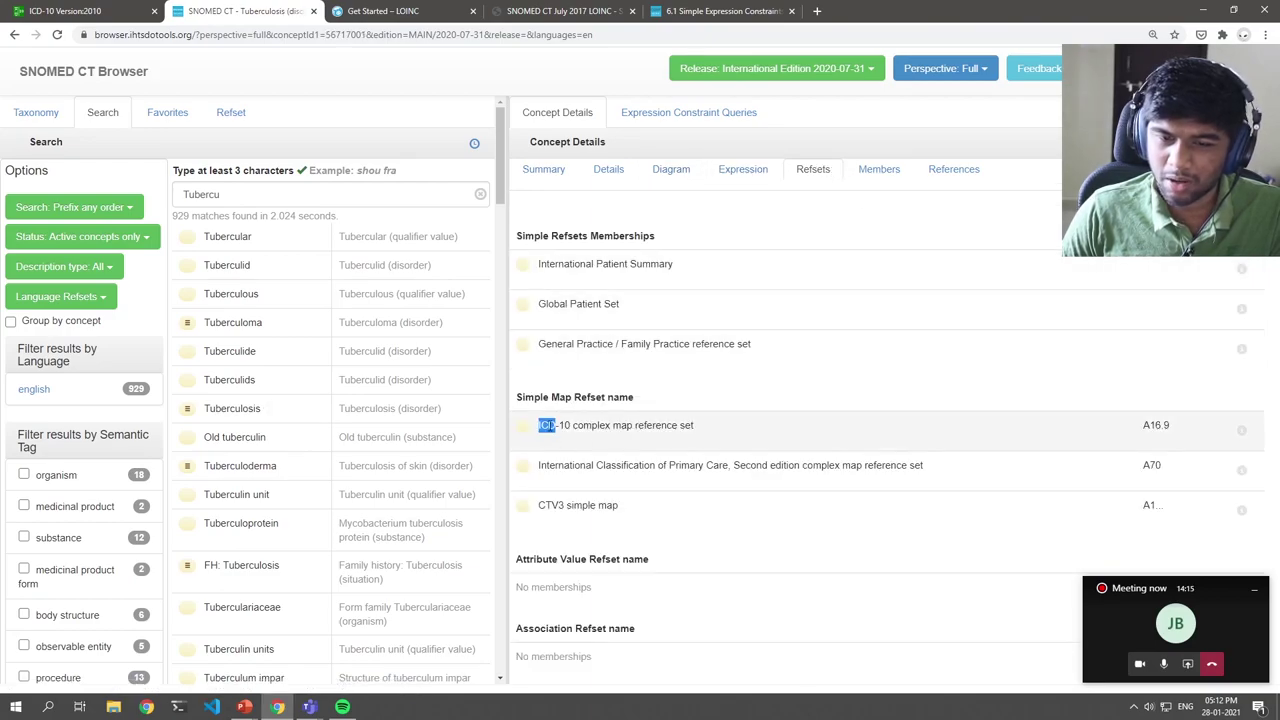
left_click_drag(540, 425, 557, 425)
left_click(1182, 452)
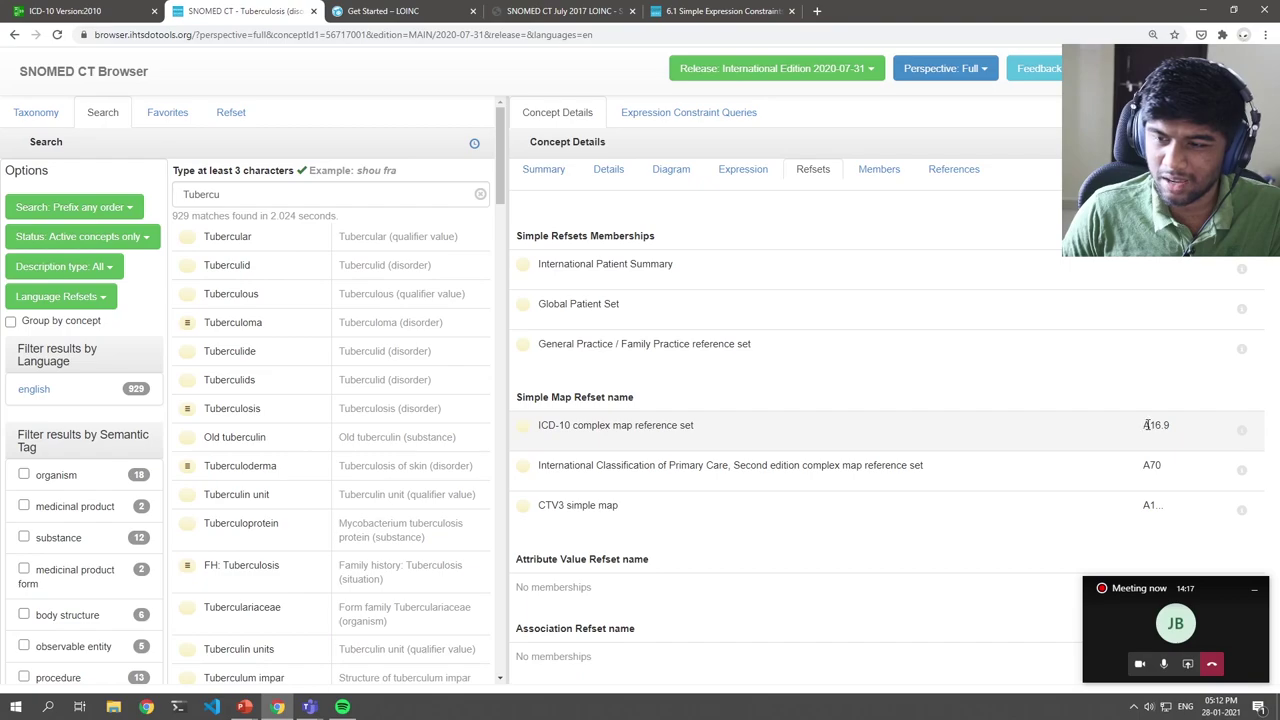
mouse_move(1145, 425)
left_mouse_down()
mouse_move(1178, 429)
mouse_move(1144, 425)
left_mouse_up()
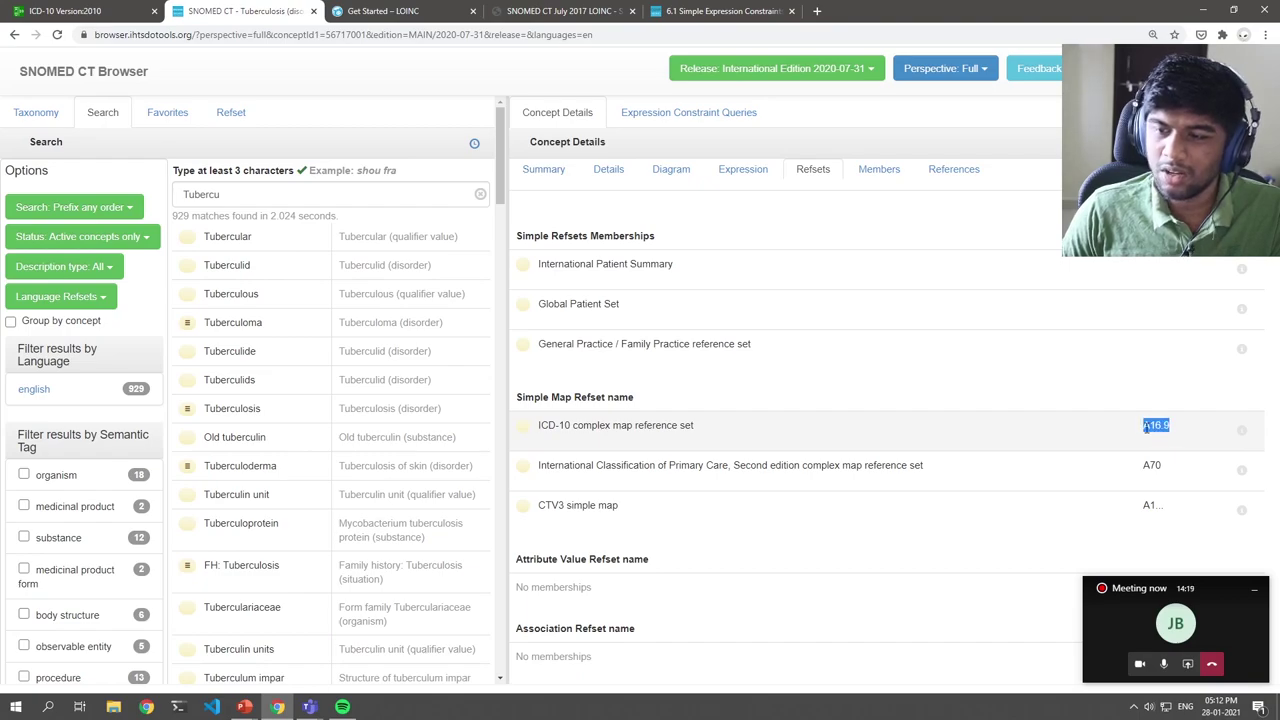
left_click(557, 172)
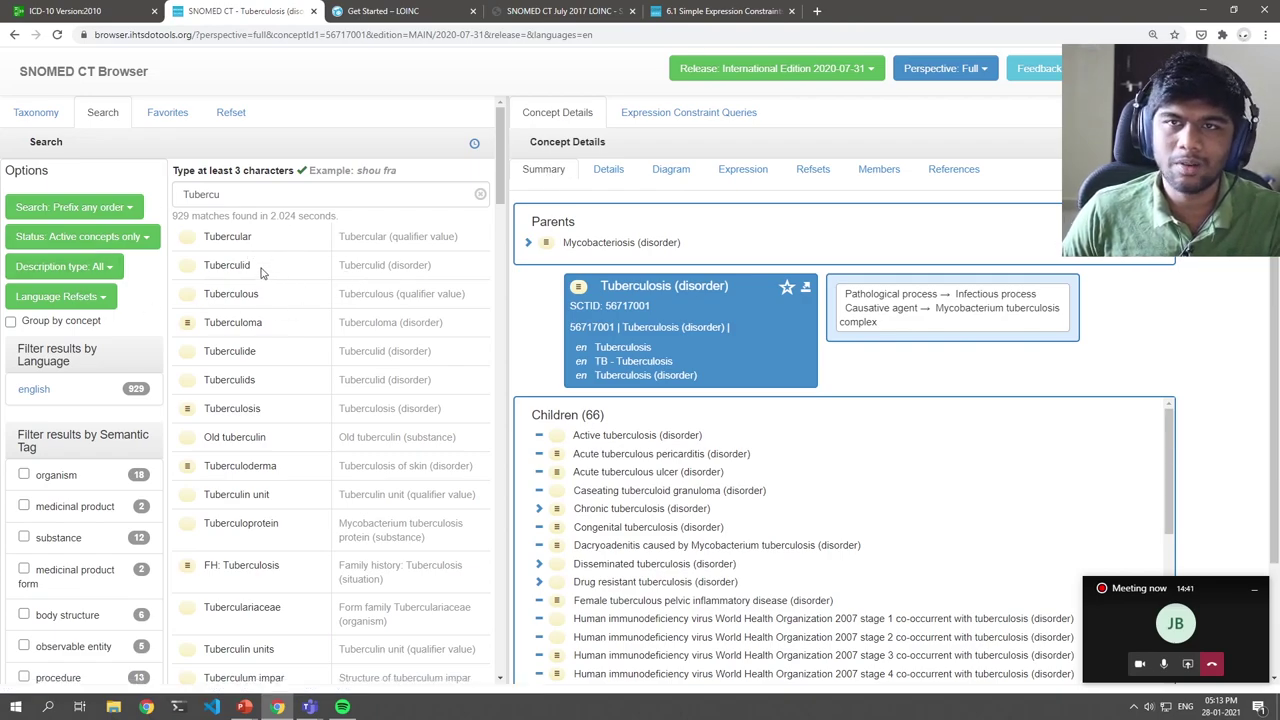
- Review the Tuberculosis (disorder) summary, checking its SCTID and looking through its child concepts
left_click(70, 10)
left_click(235, 11)
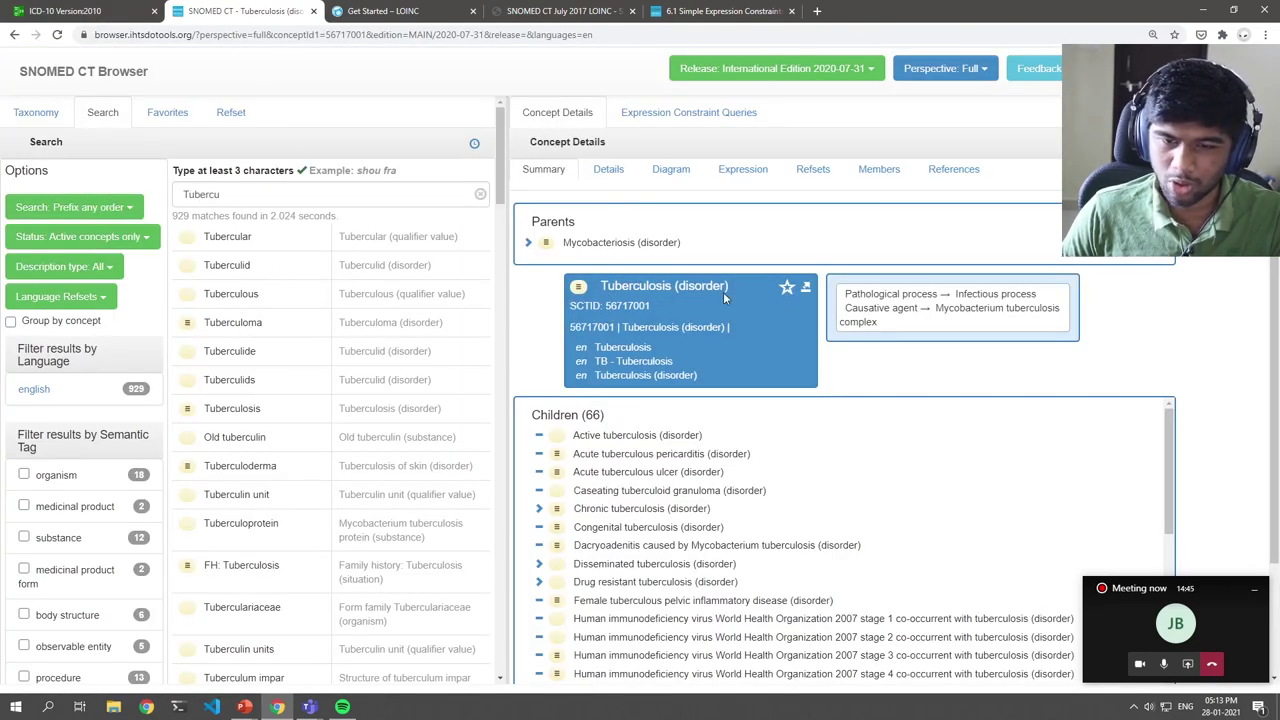
left_click_drag(606, 307, 651, 307)
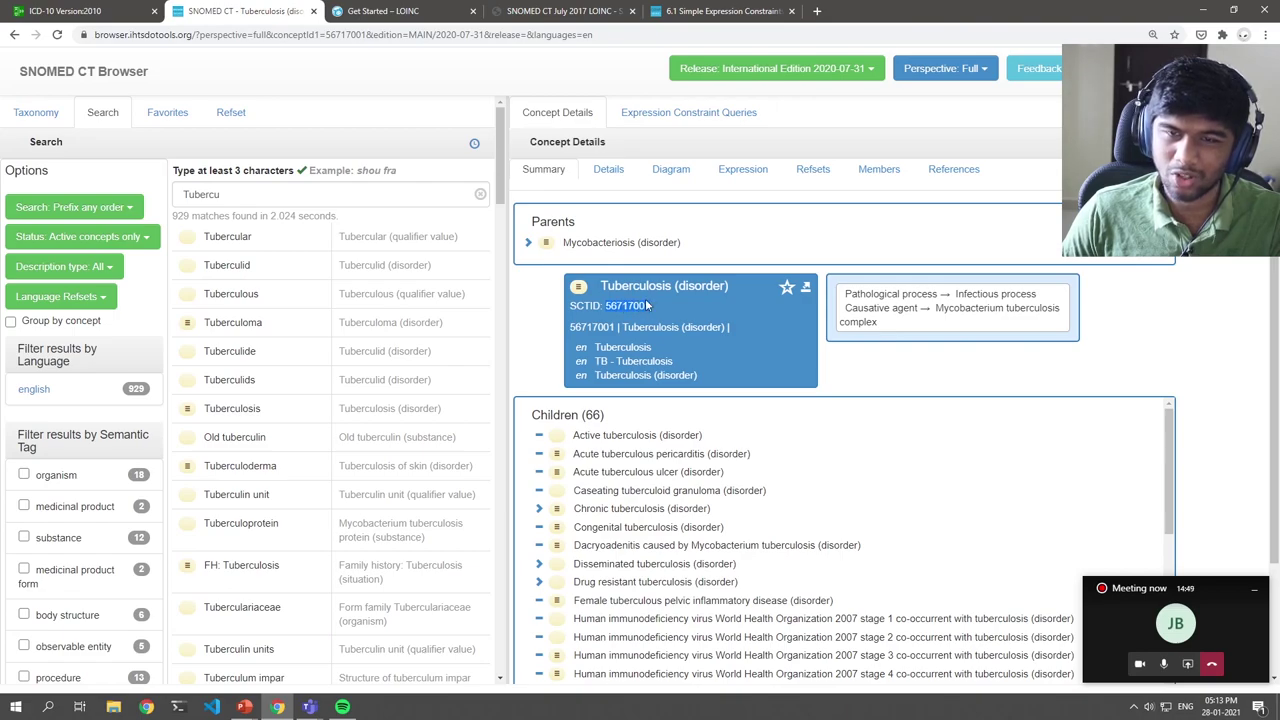
left_click(650, 306)
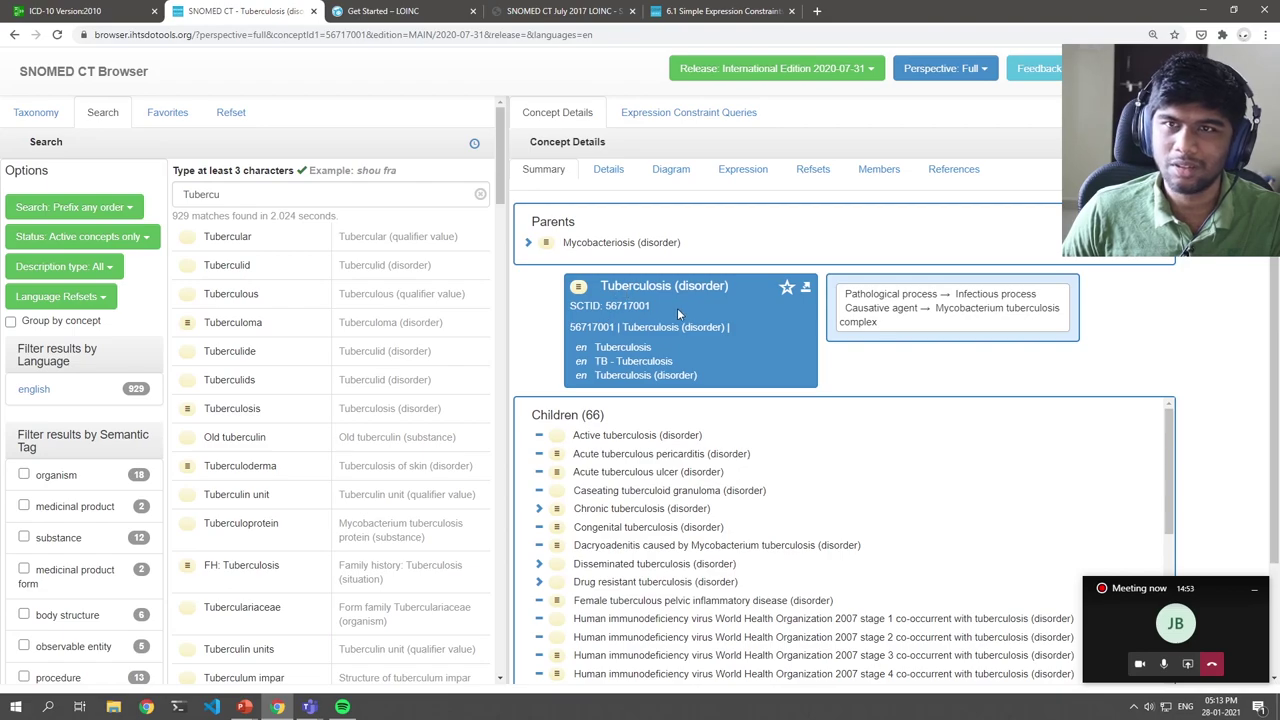
scroll(670, 320, "down", 2)
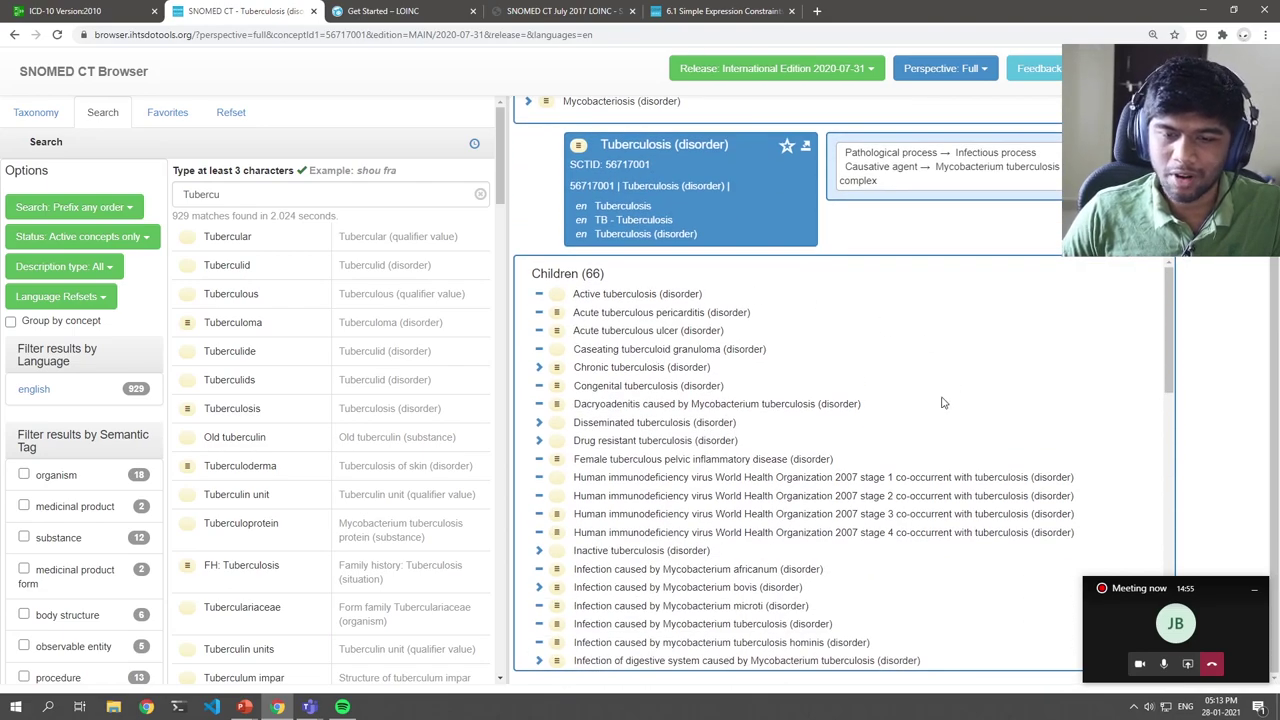
scroll(775, 420, "up", 2)
scroll(707, 450, "down", 3)
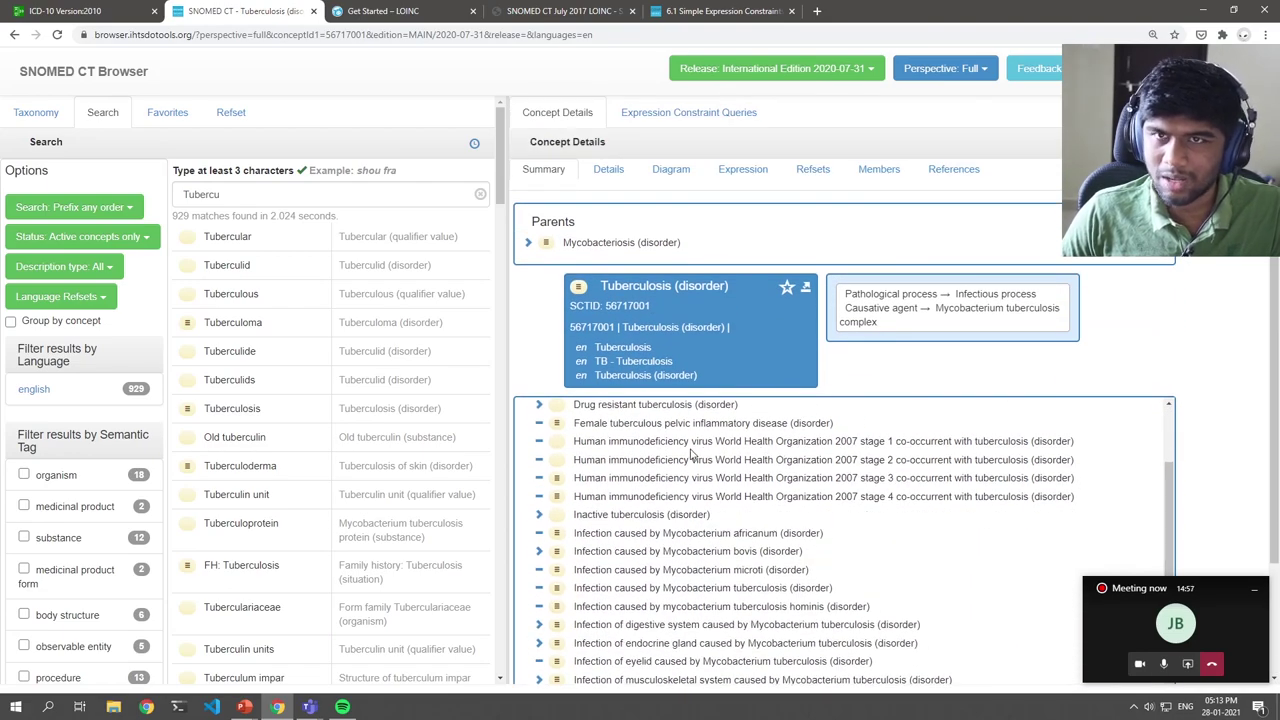
scroll(767, 458, "up", 3)
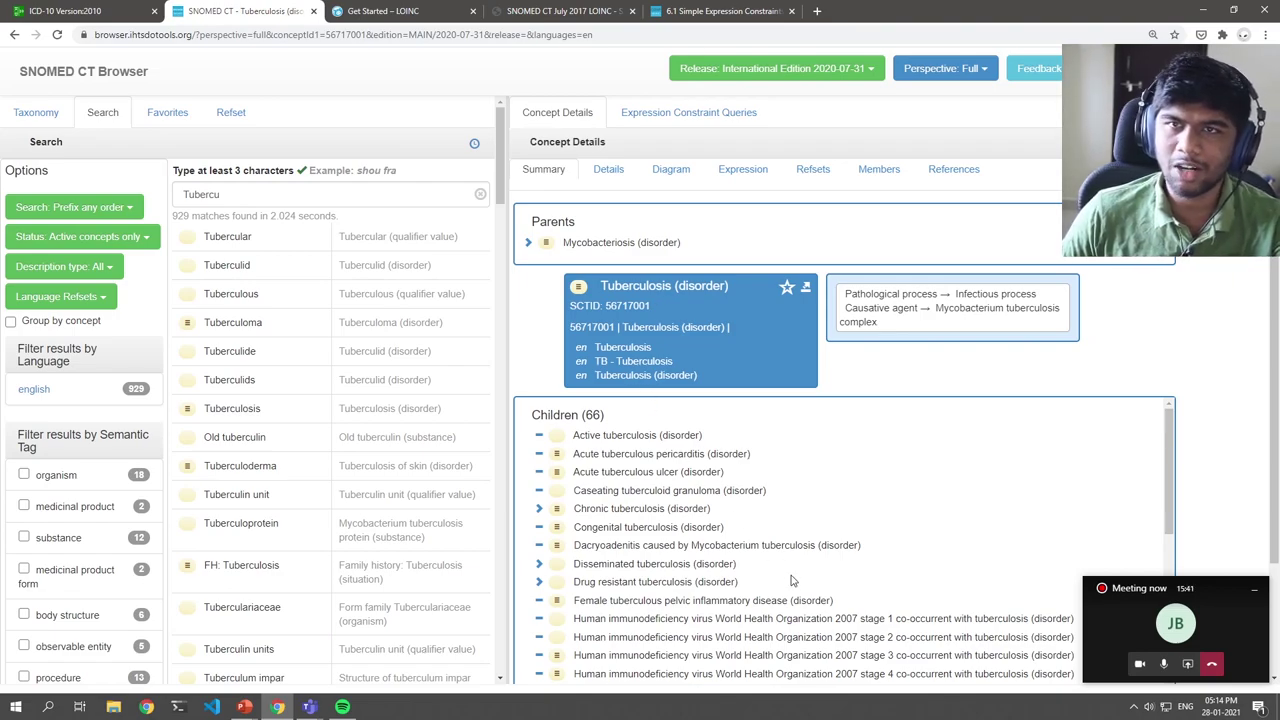
- Expand Chronic tuberculosis and Chronic granulomatous tuberculosis among the children, and open Tuberculous chronic iridocyclitis (disorder)
scroll(683, 353, "down", 2)
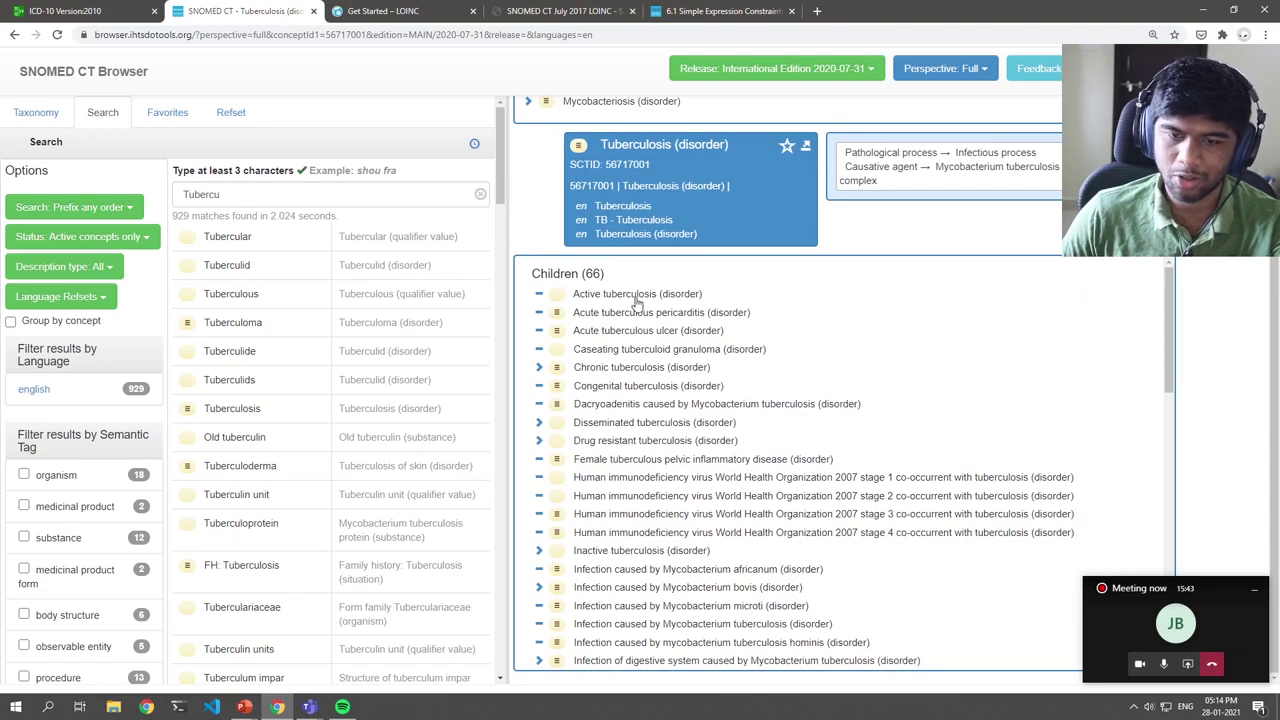
left_click(540, 367)
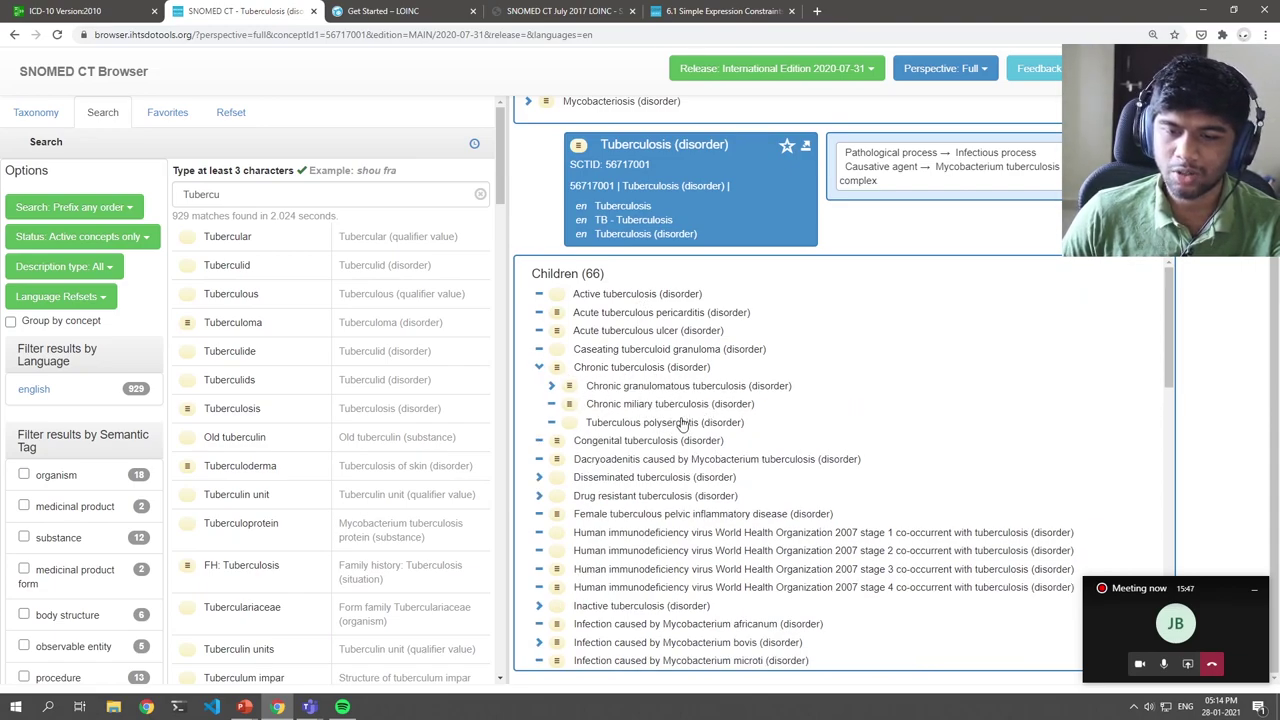
left_click(551, 385)
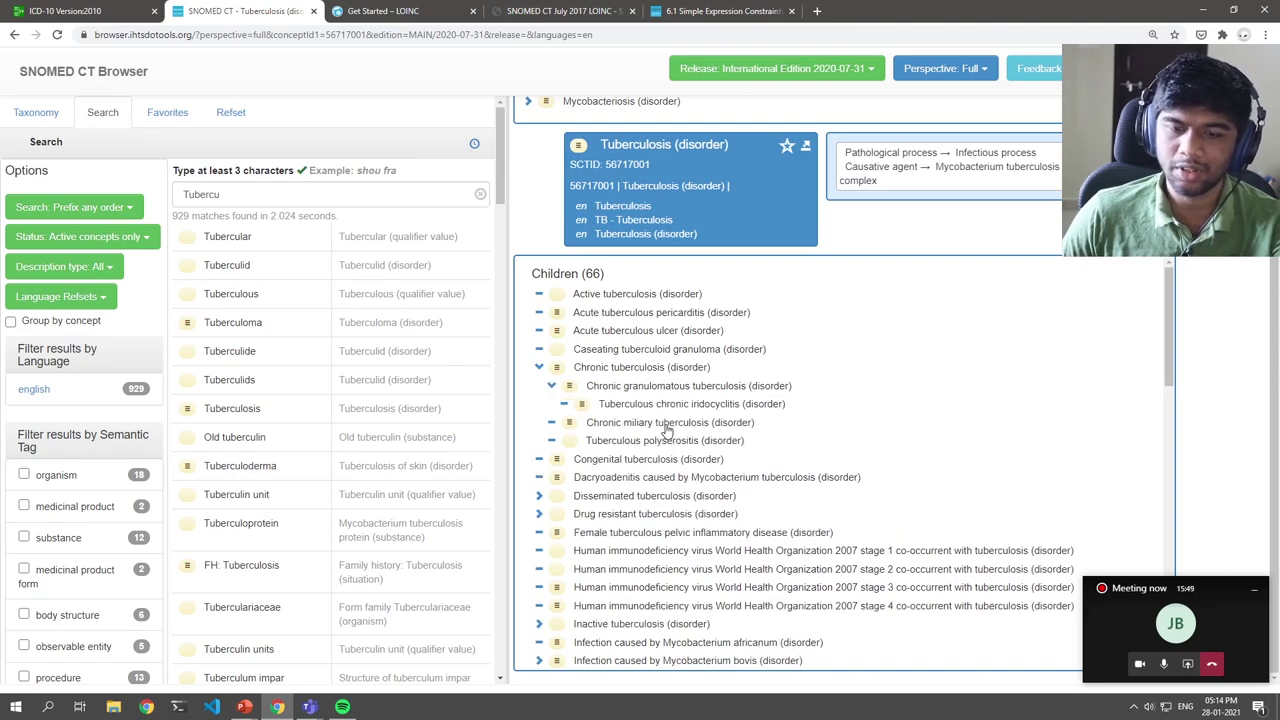
left_click(690, 410)
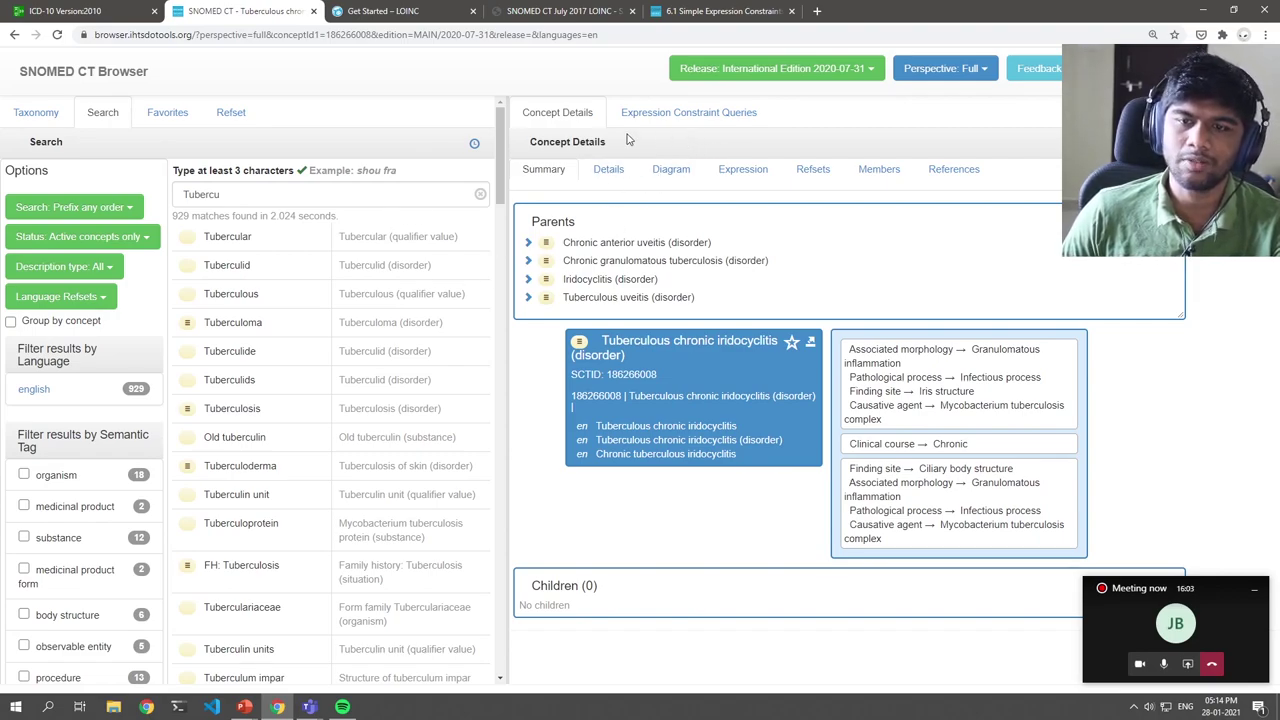
- Open the expression constraint queries, and consult the descendant-of syntax on the 6.1 Simple Expression Constraints page
left_click(684, 115)
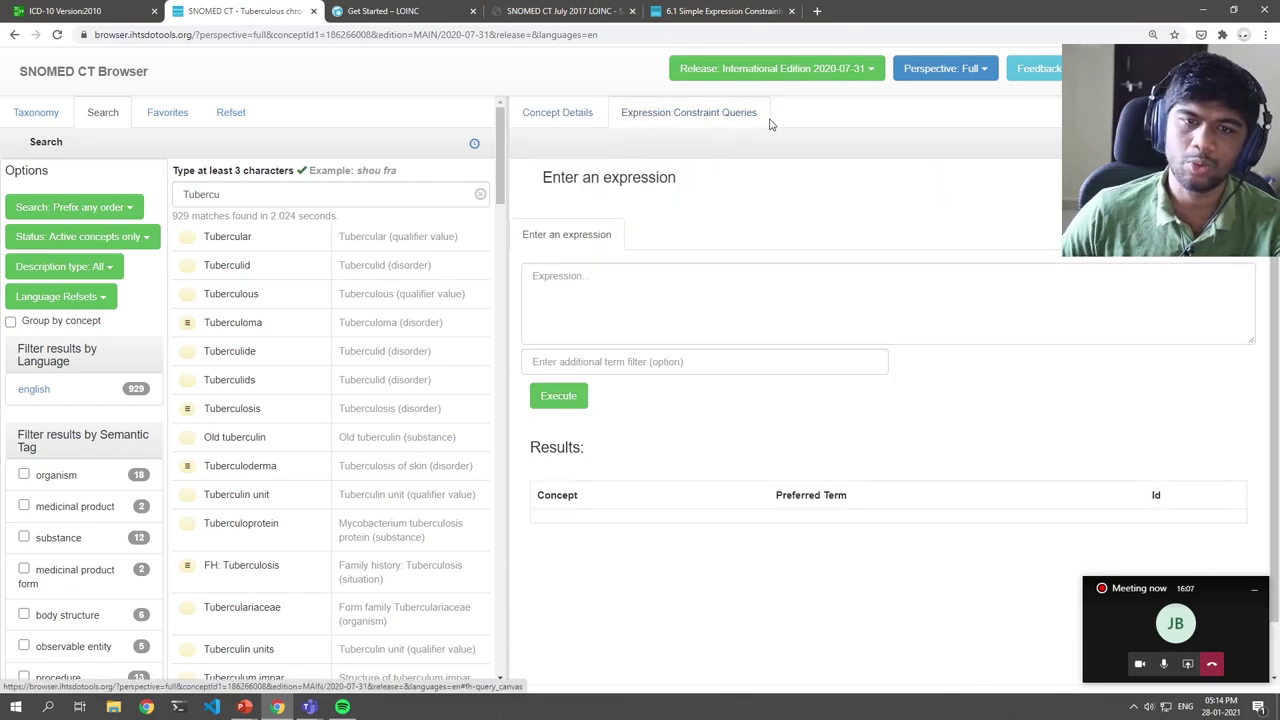
key("ctrl+Tab")
key("ctrl+Tab")
scroll(640, 230, "up", 3)
key("ctrl+Tab")
scroll(294, 352, "down", 2)
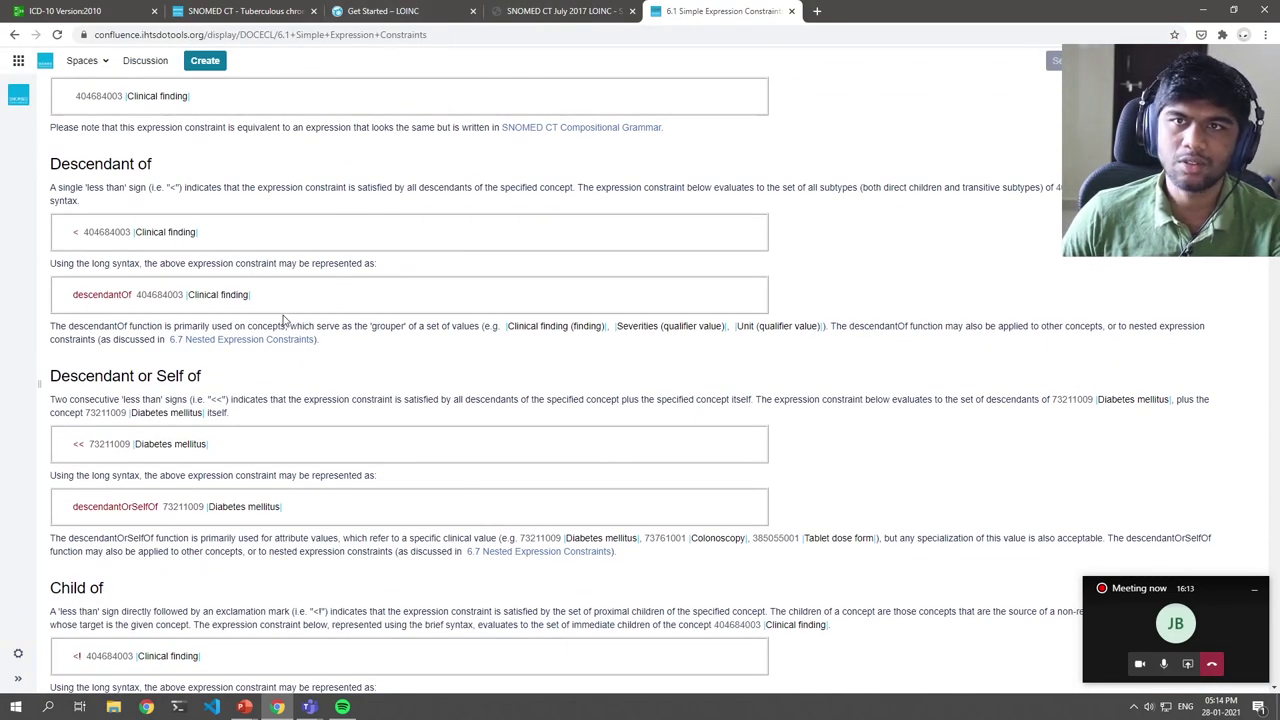
left_click(240, 11)
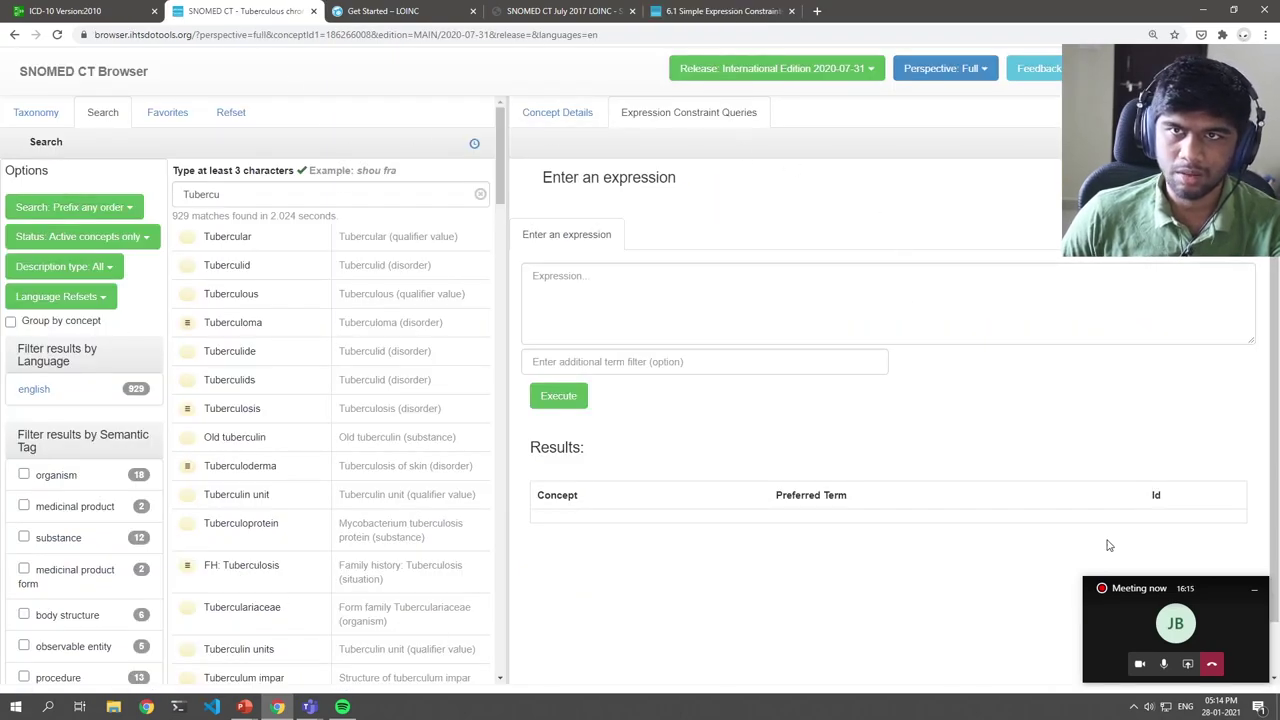
left_click(703, 11)
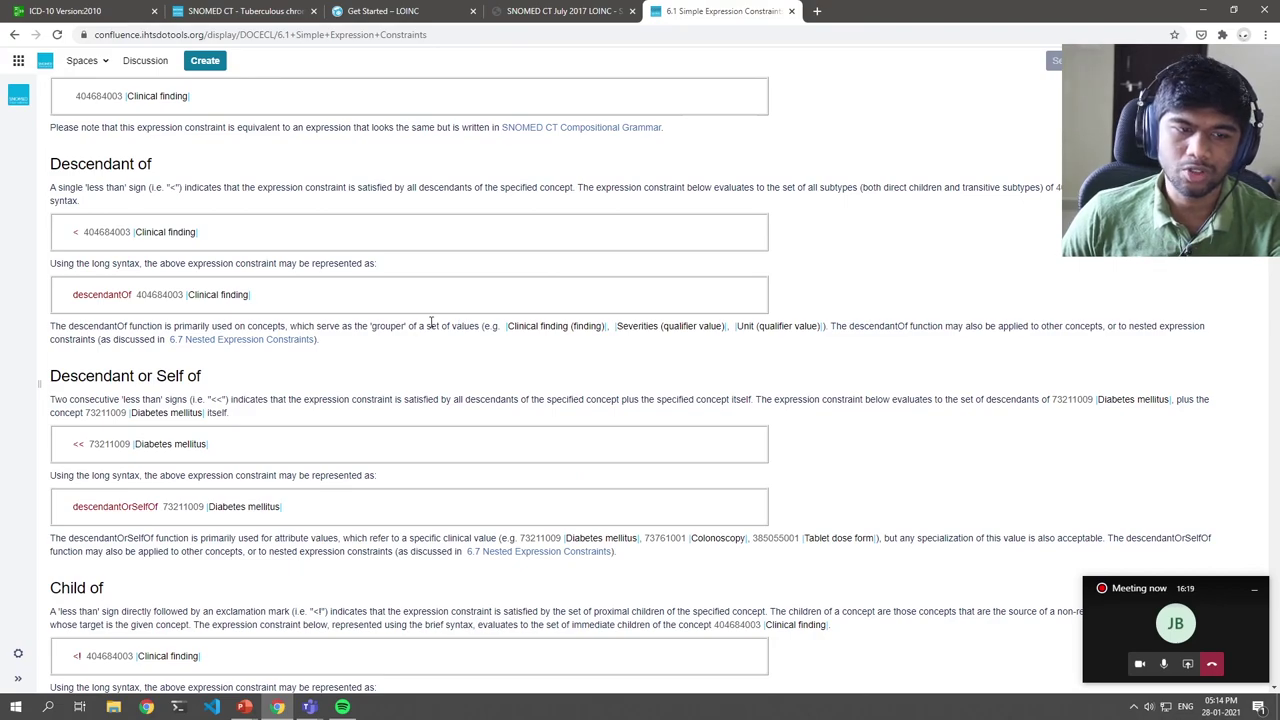
- Copy the guide's descendant-of example < 404684003 |Clinical finding| into the SNOMED CT expression query and execute it
left_click_drag(75, 232, 212, 236)
key("ctrl+c")
left_click(245, 11)
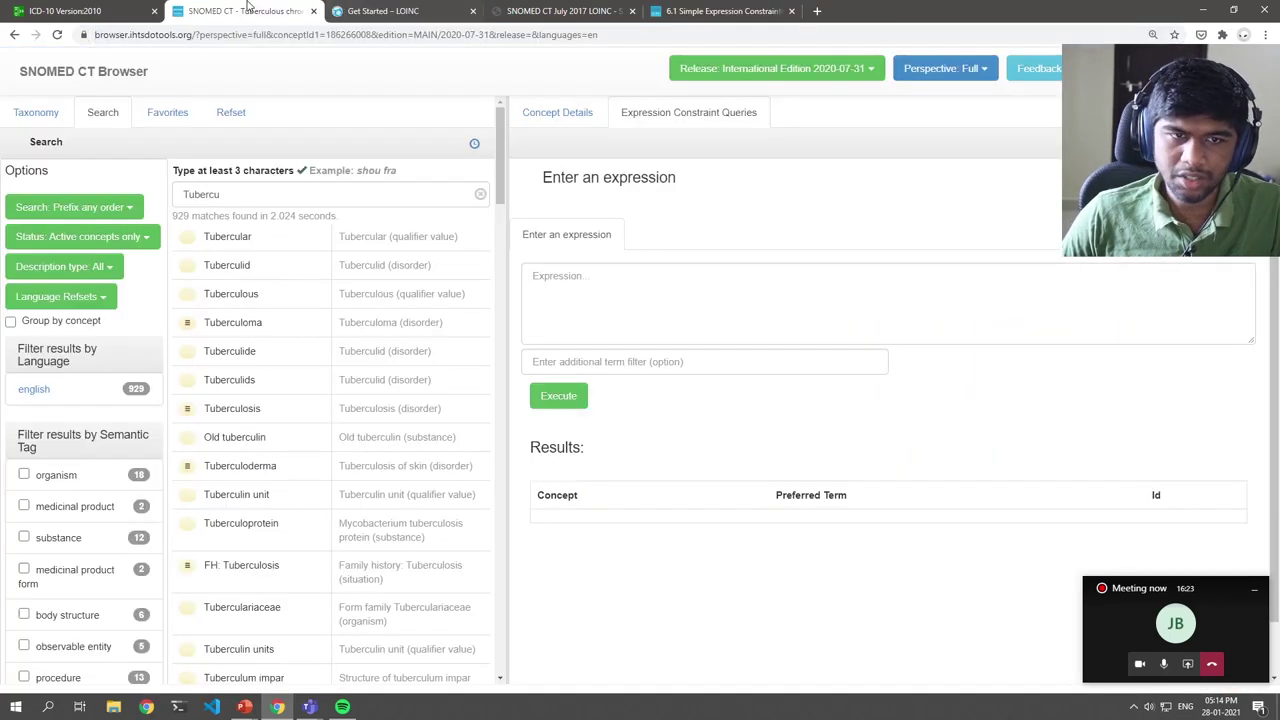
left_click(693, 307)
key("ctrl+v")
left_click_drag(535, 274, 700, 276)
left_click(695, 278)
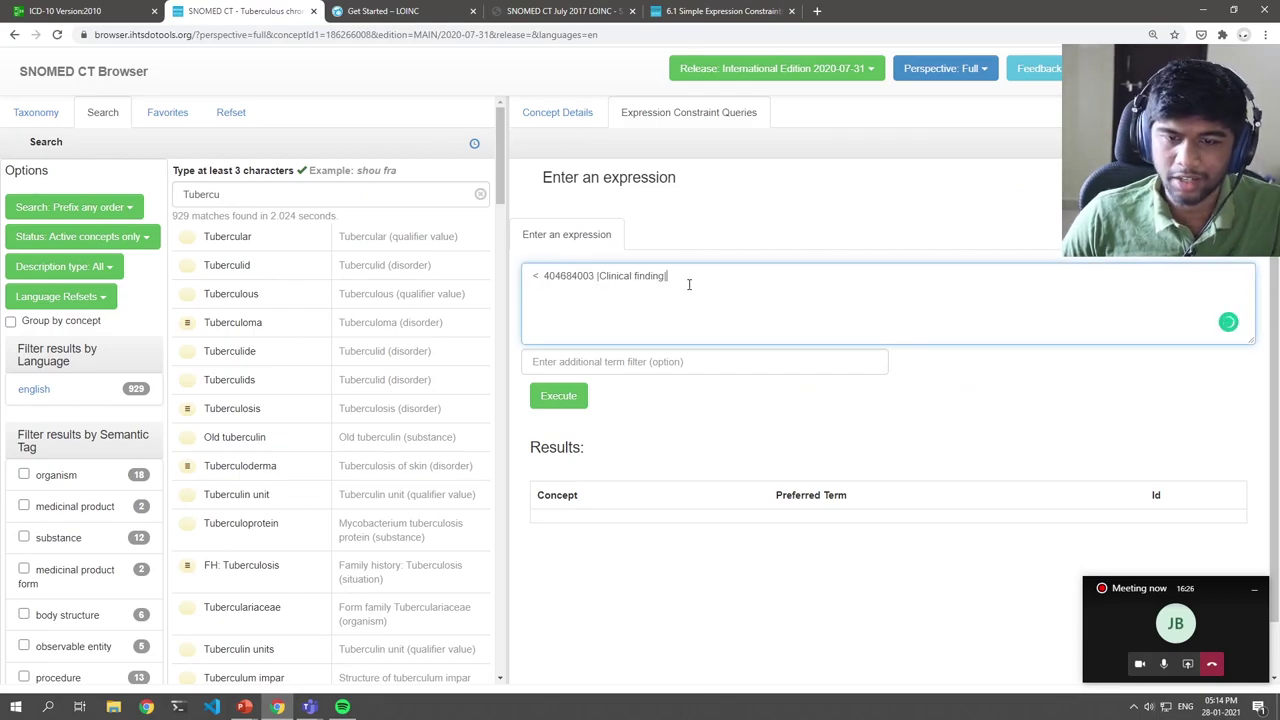
left_click(560, 396)
- Examine the concepts returned by the Clinical finding query, and highlight the concept term in the expression
scroll(801, 342, "down", 1)
scroll(801, 342, "down", 1)
scroll(588, 354, "down", 2)
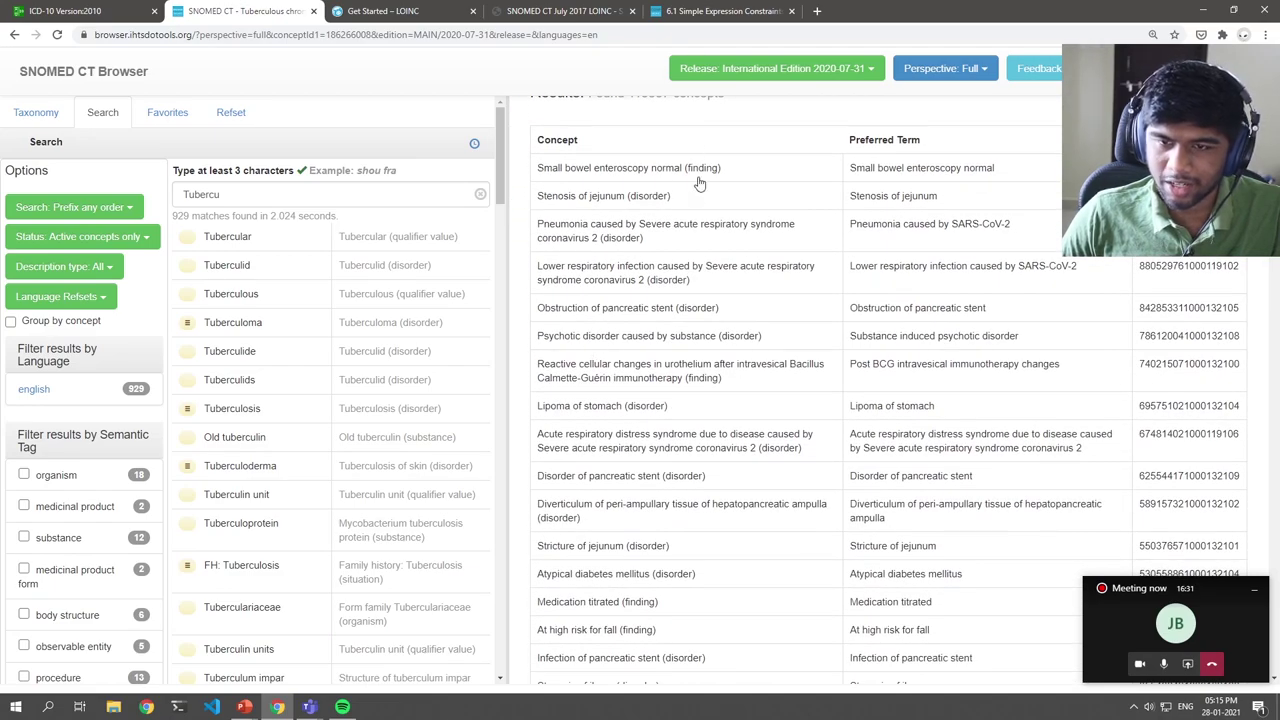
scroll(699, 460, "down", 3)
scroll(685, 447, "up", 6)
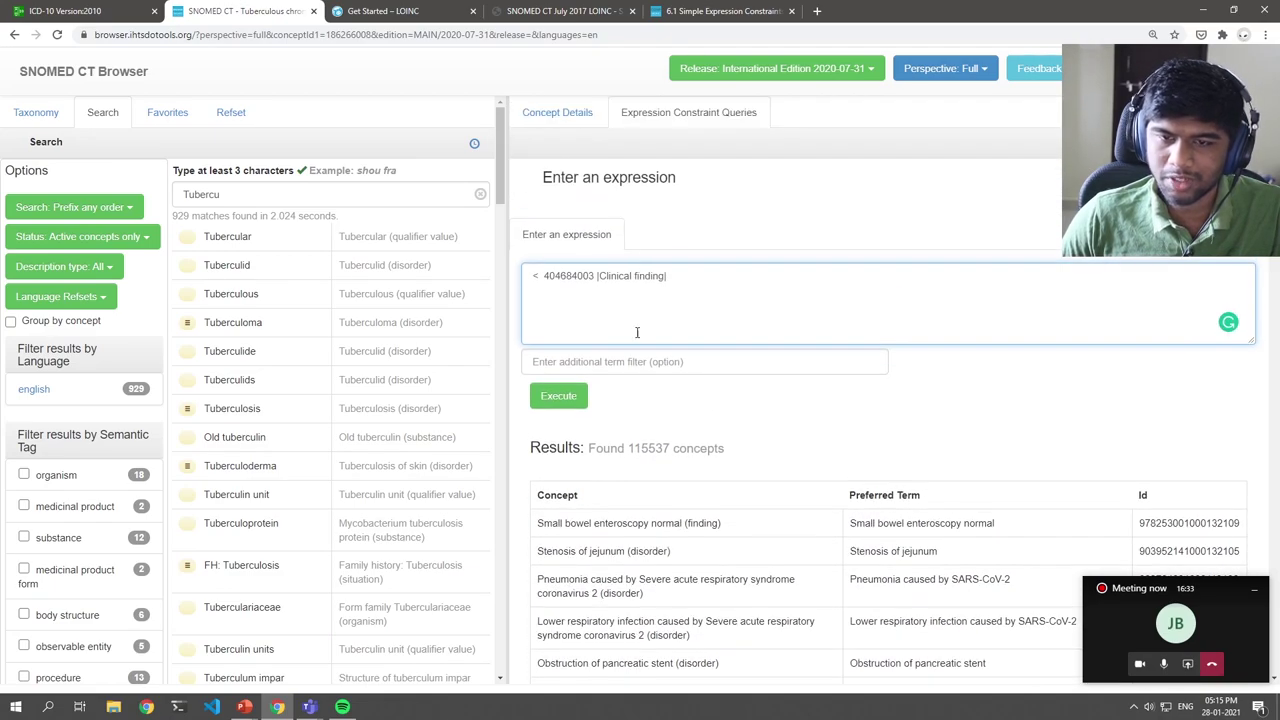
left_click_drag(599, 276, 661, 278)
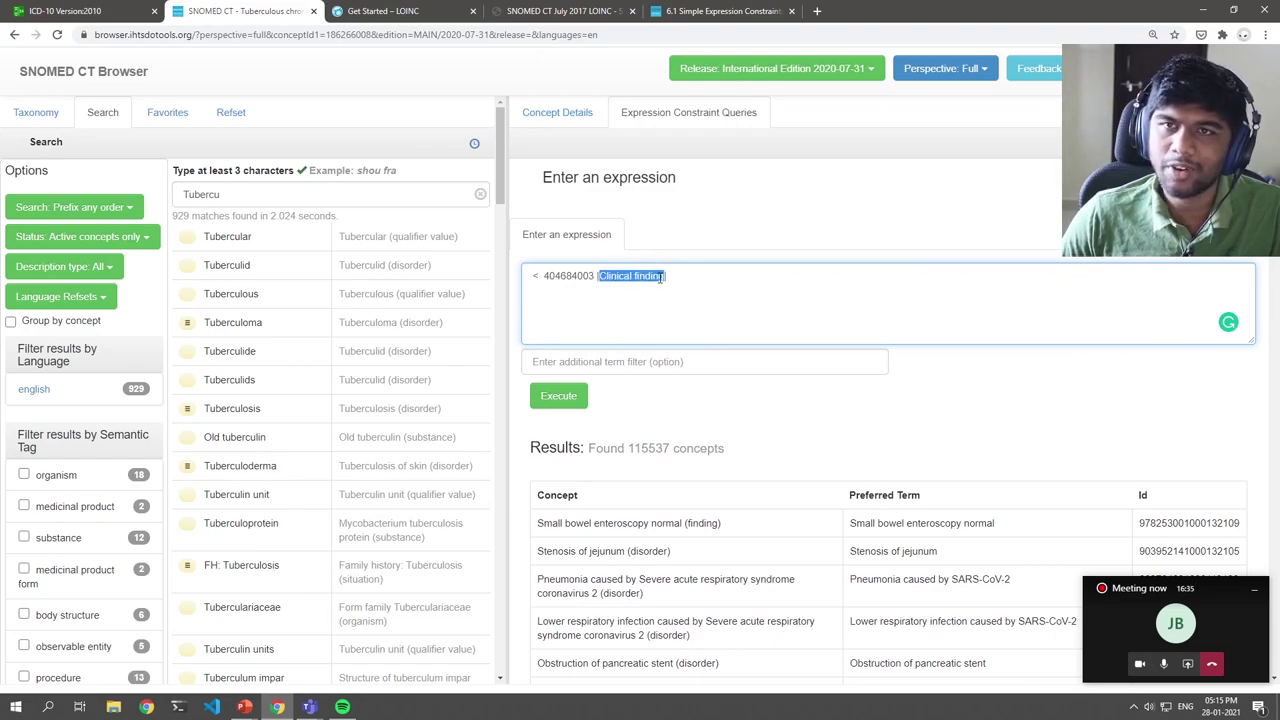
left_click(657, 279)
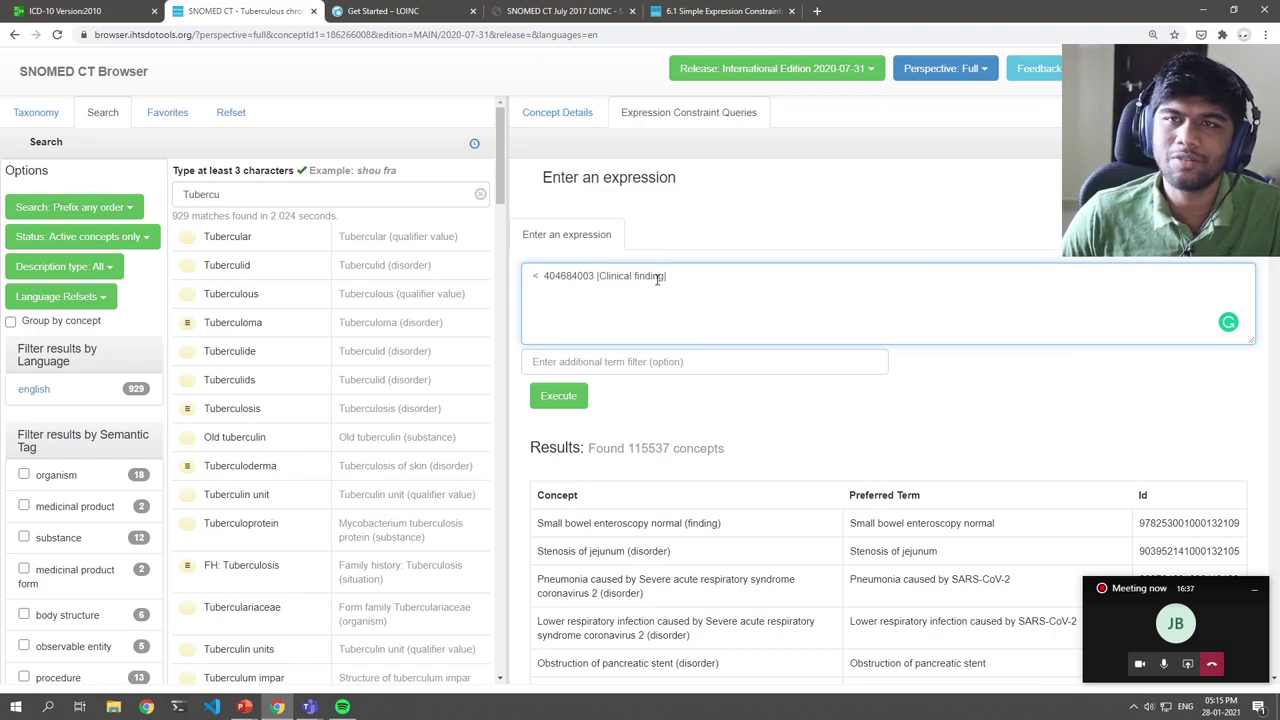
- Browse the top-level hierarchies in the SNOMED CT taxonomy, expanding Specimen (specimen) to see its children and collapsing it again
left_click(30, 114)
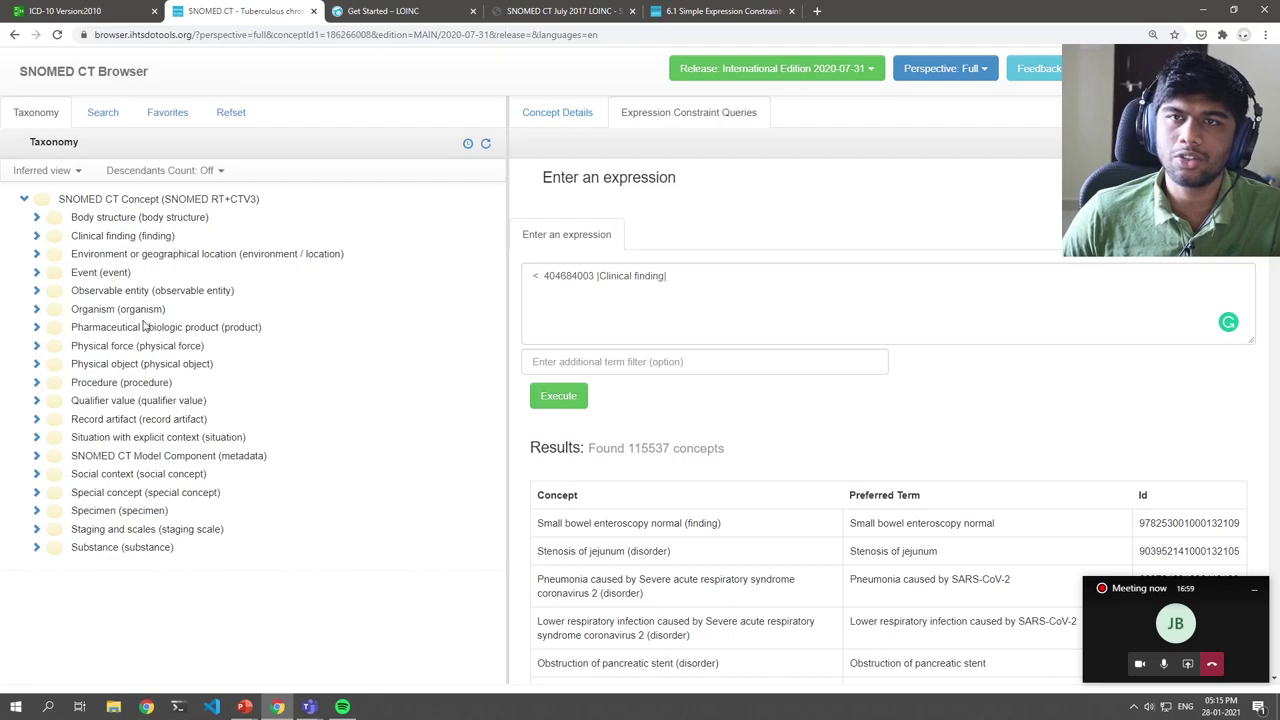
left_click(108, 114)
double_click(256, 191)
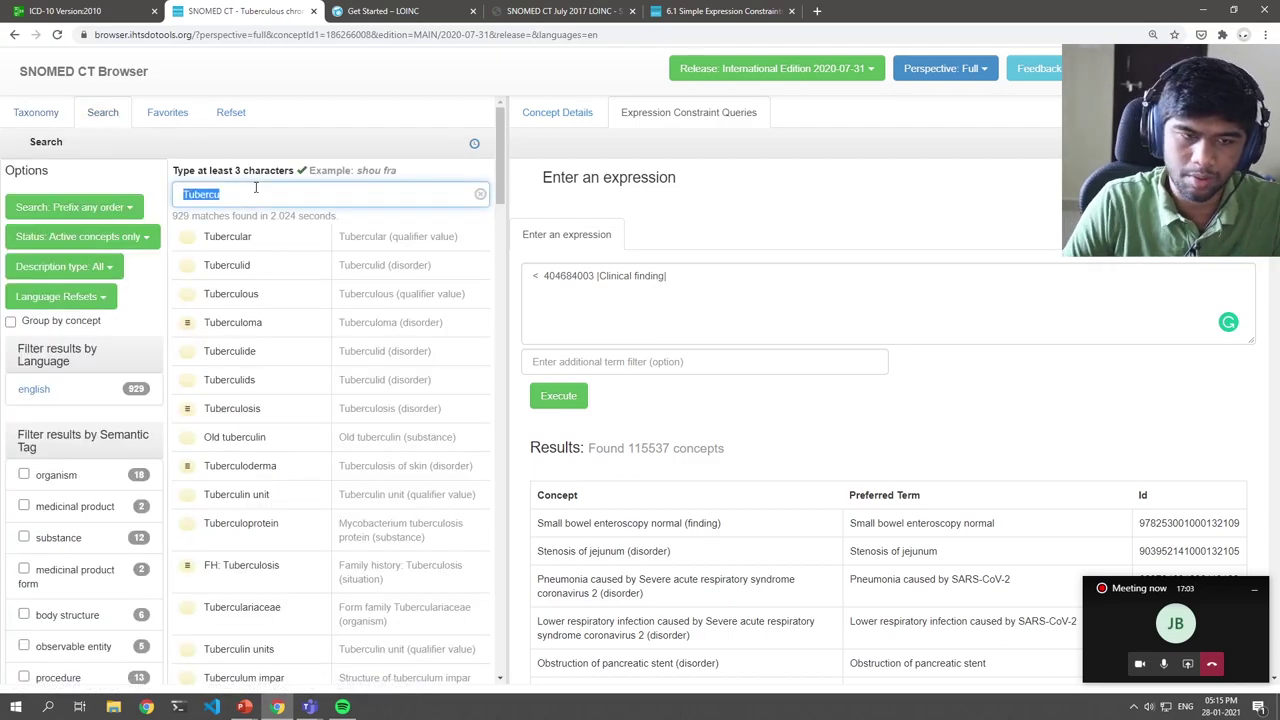
left_click(47, 114)
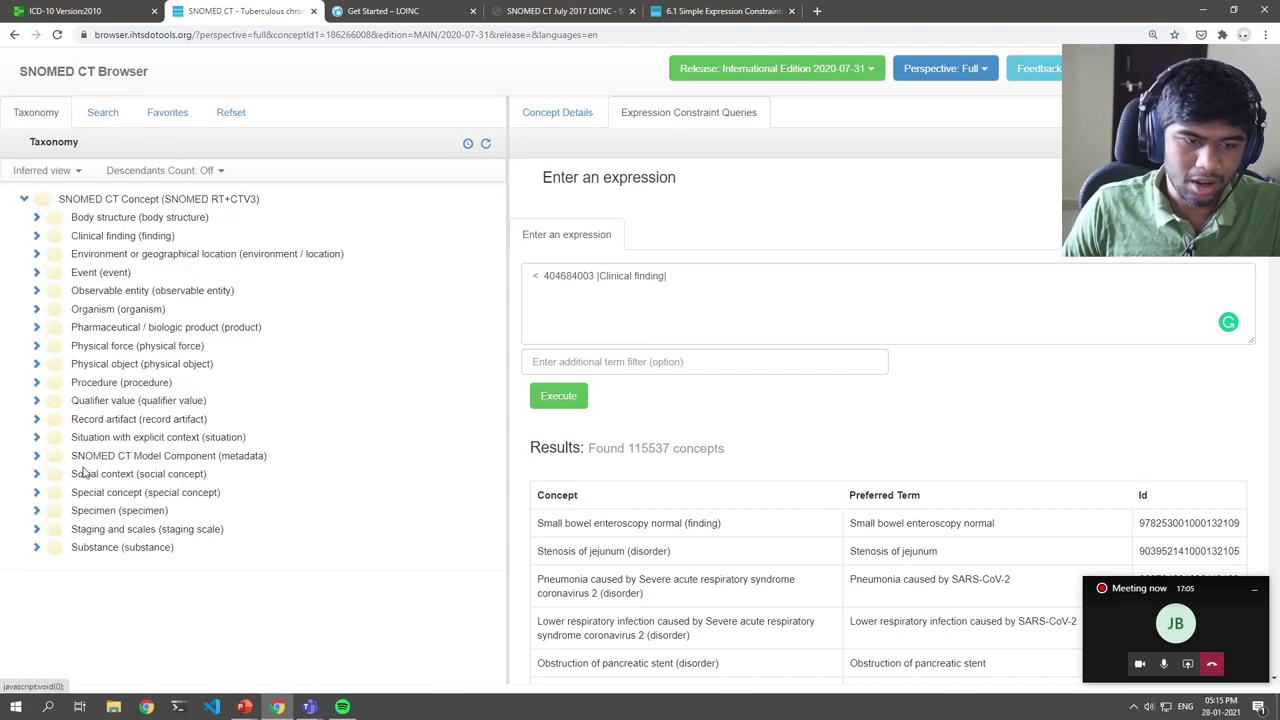
left_click(36, 511)
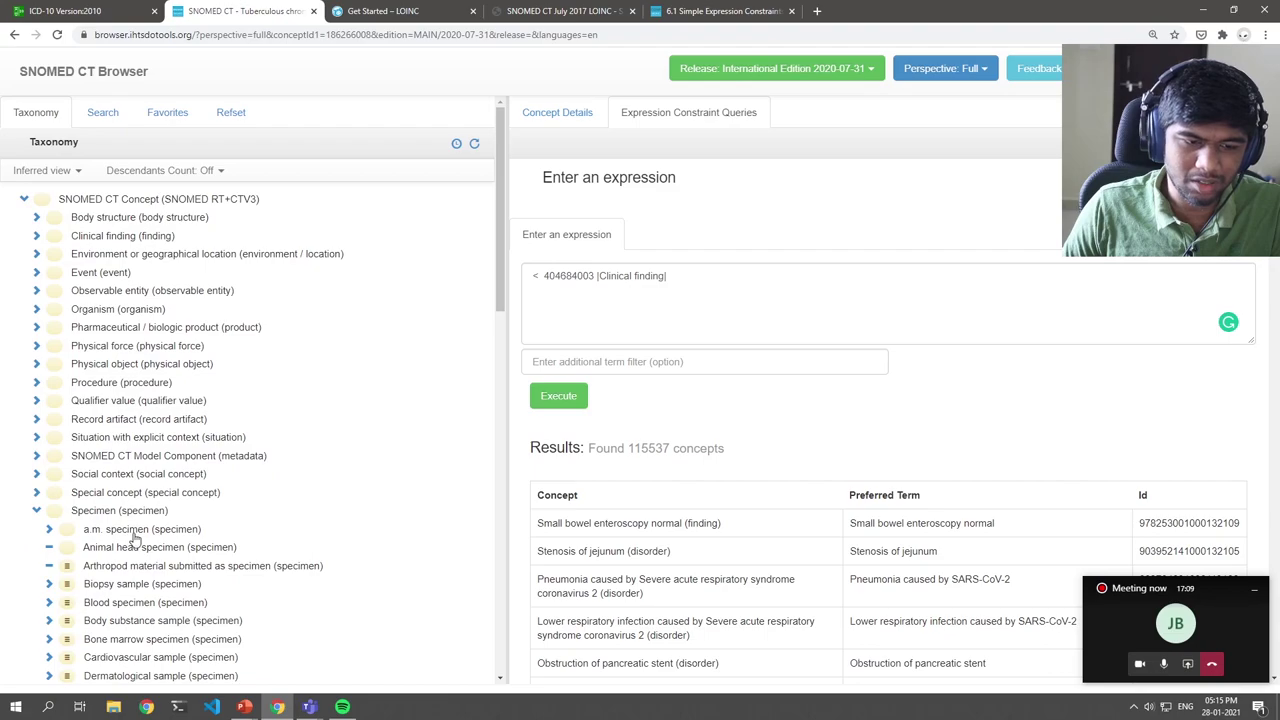
scroll(123, 474, "down", 2)
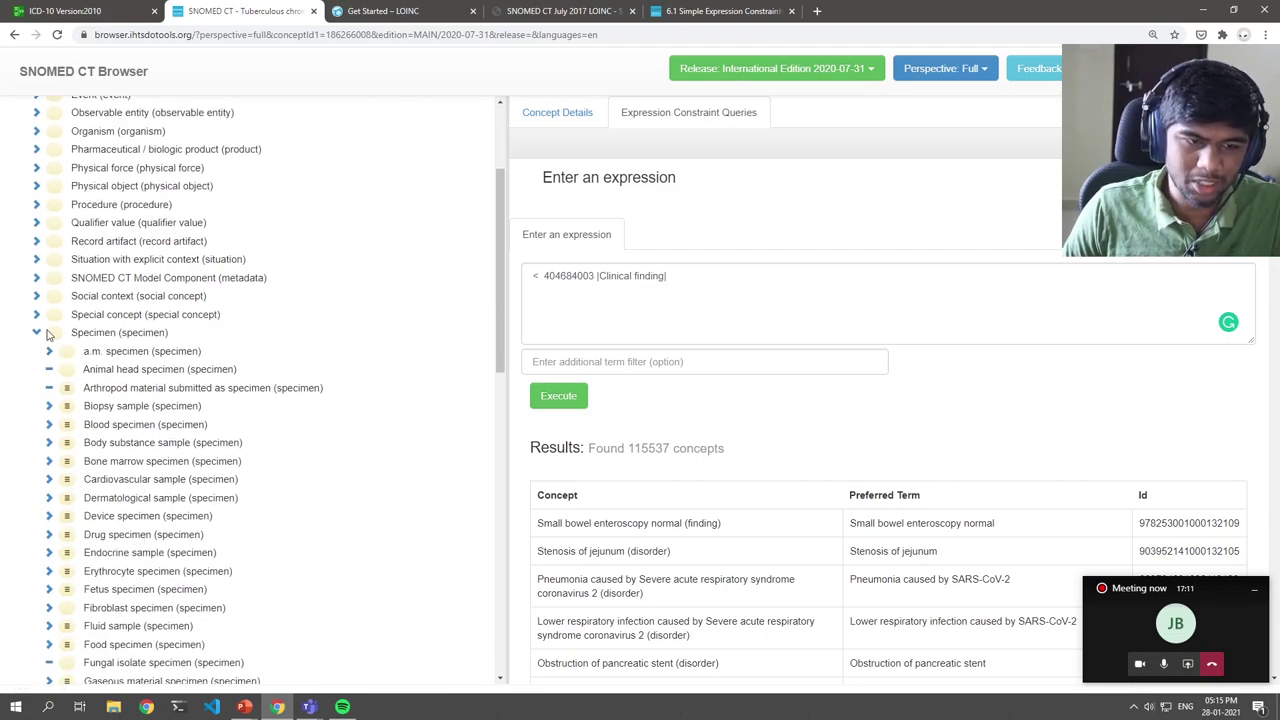
left_click(38, 334)
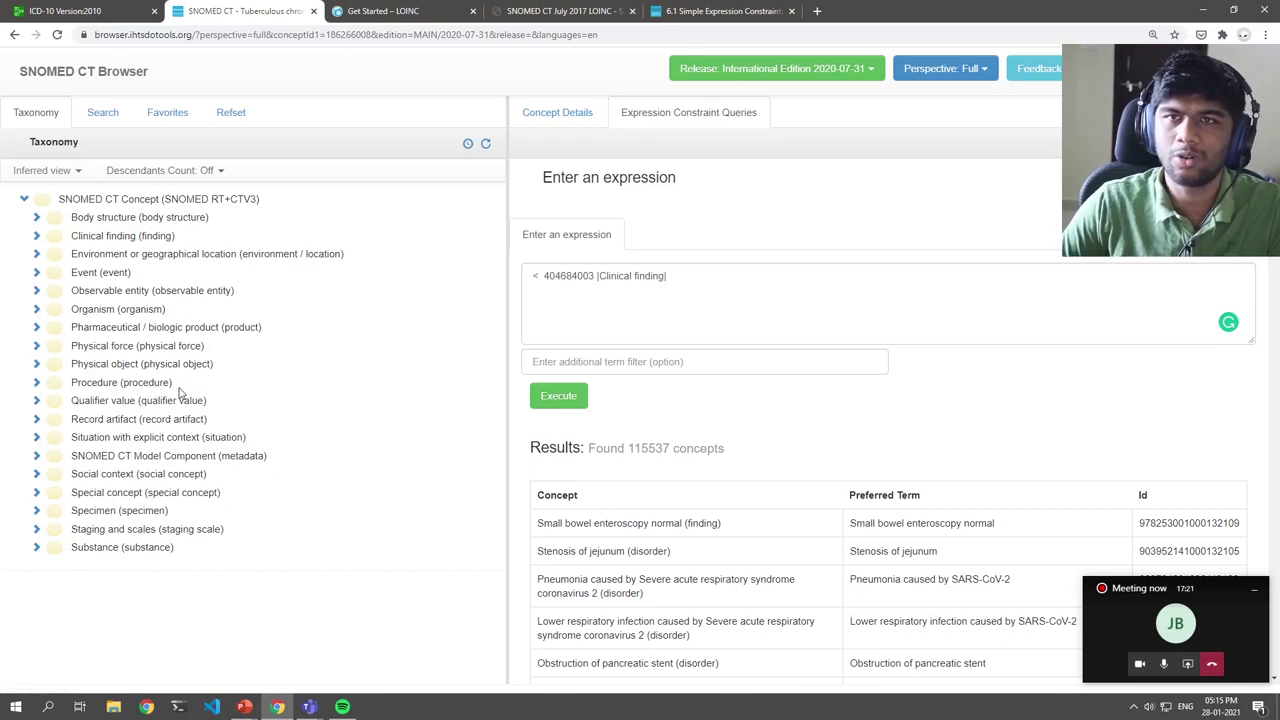
left_click(741, 278)
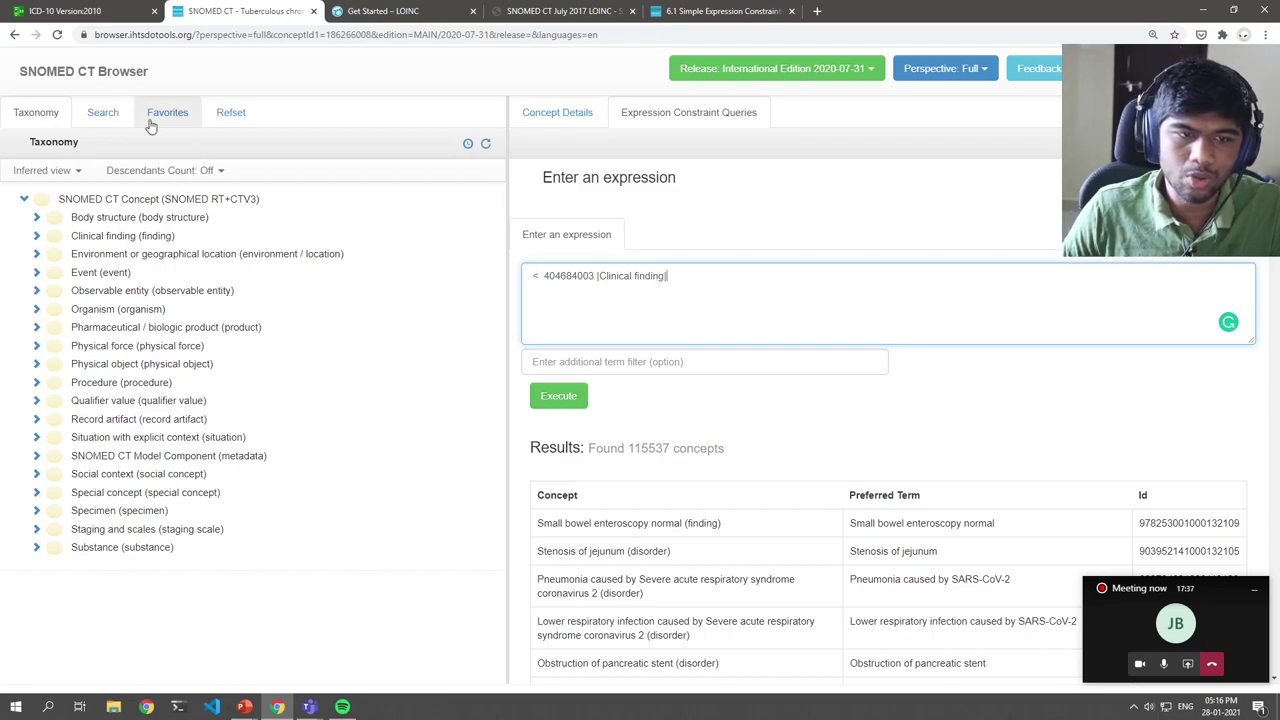
- Open Tuberculosis (disorder) from the existing Tubercu search results to get its SCTID
left_click(102, 112)
left_click(269, 196)
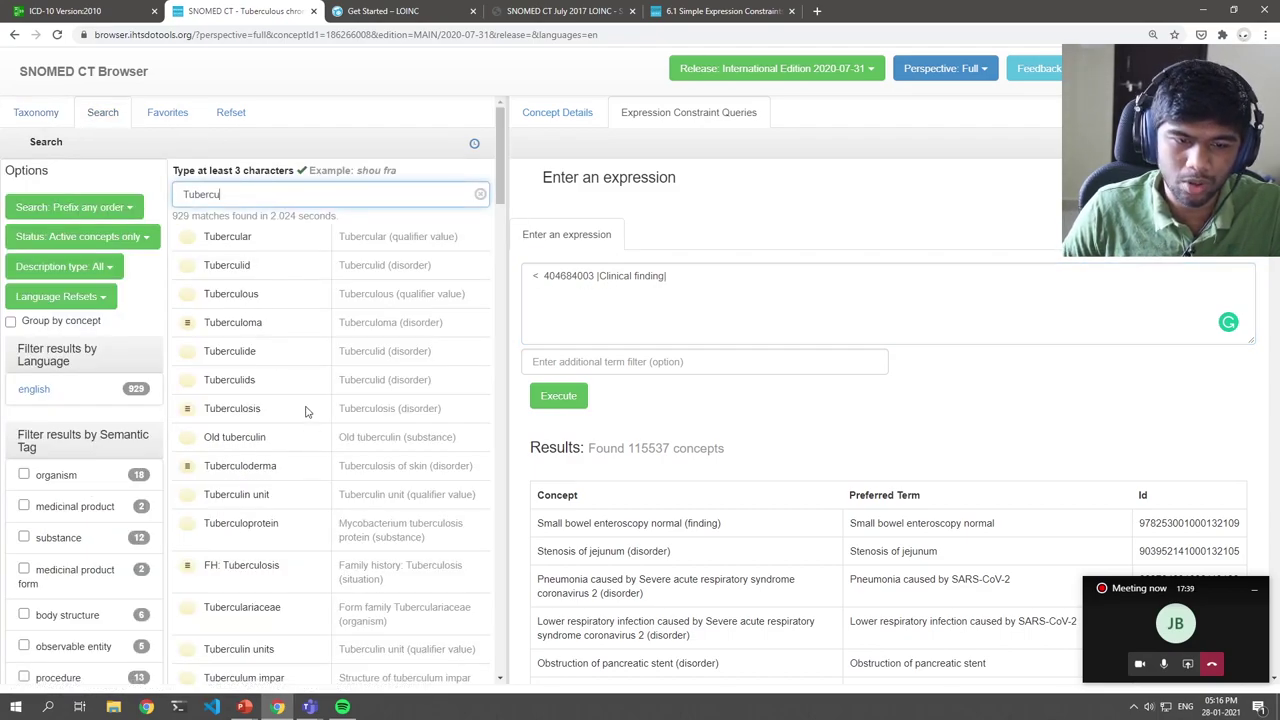
left_click(250, 408)
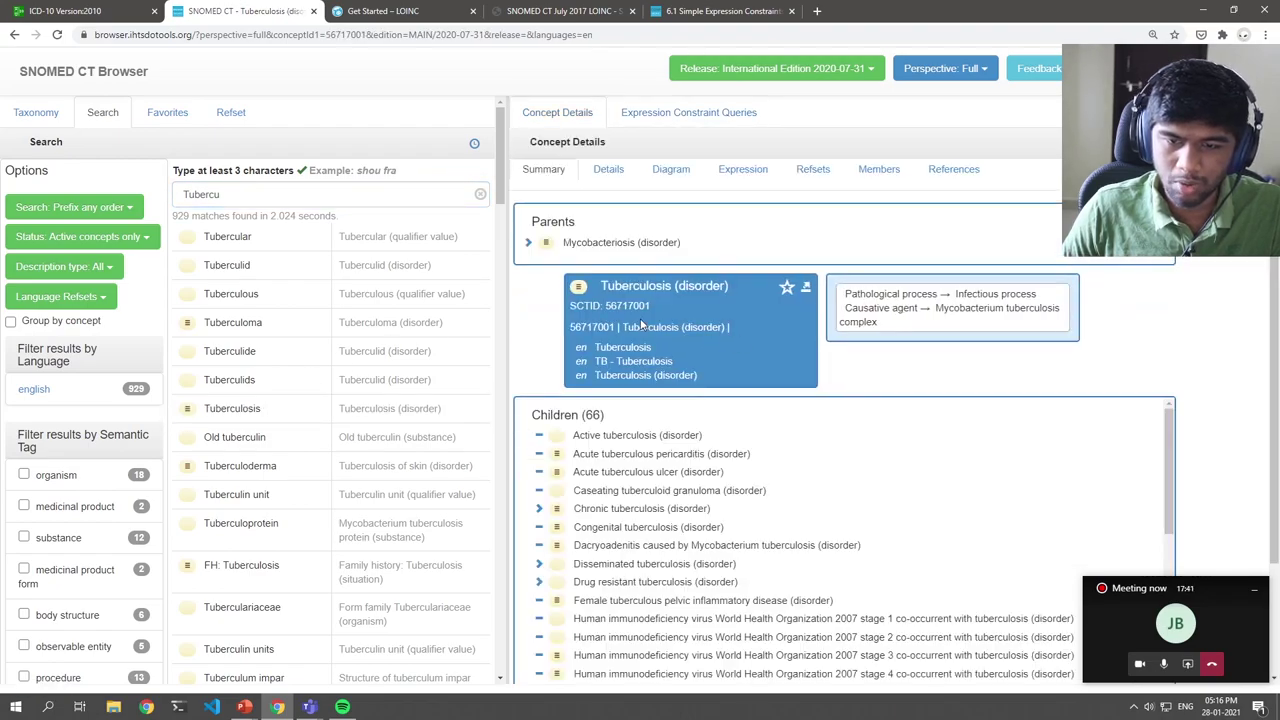
- Replace the expression constraint with < 56717001 and execute the query for all Tuberculosis descendants
left_click(684, 118)
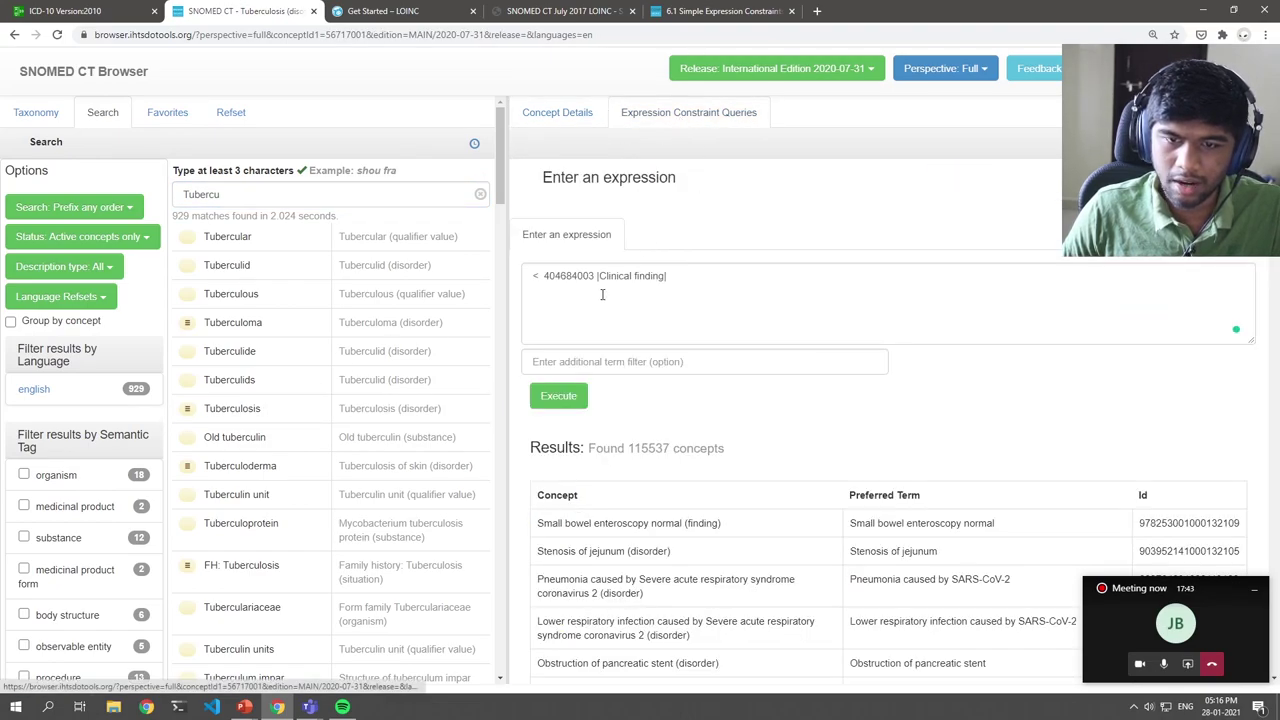
left_click(543, 276)
key("ctrl+a")
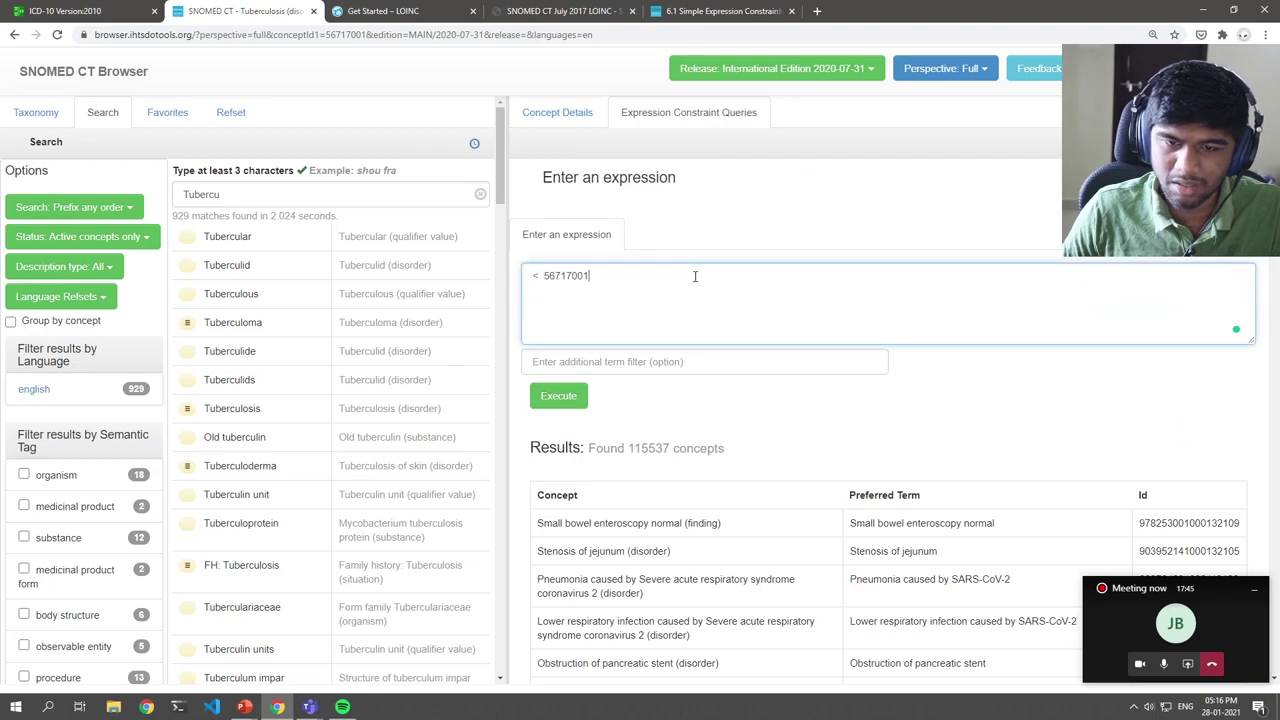
key("ctrl+v")
left_click(557, 395)
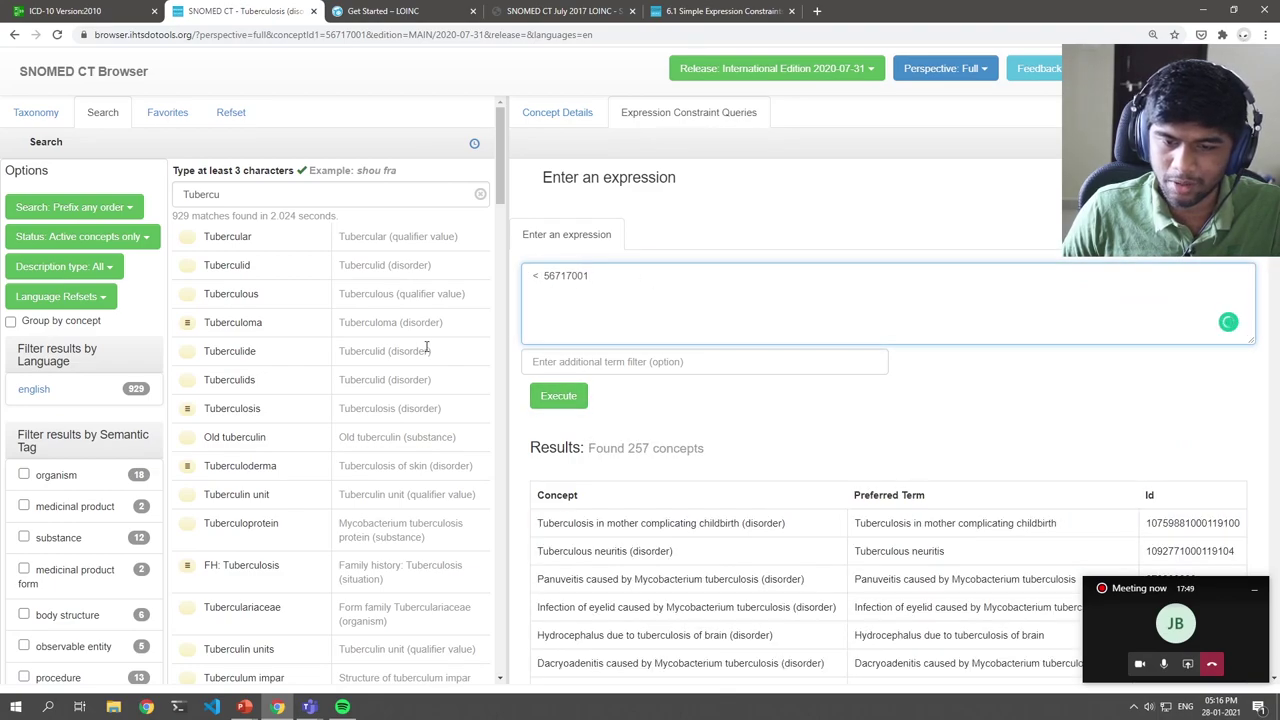
- Examine the number of concepts found and the listed descendants in the Tuberculosis query results
scroll(427, 347, "down", 2)
scroll(613, 306, "down", 2)
left_click(631, 272)
double_click(637, 271)
left_click(636, 276)
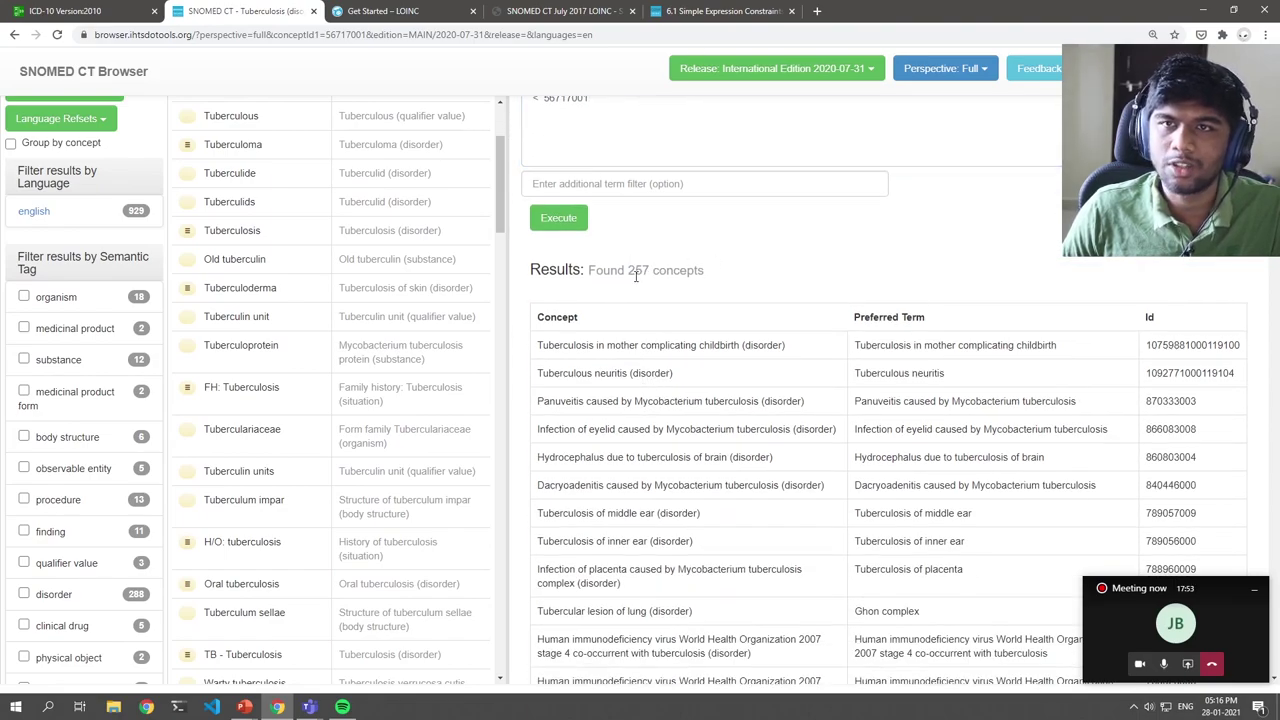
scroll(686, 360, "down", 1)
scroll(674, 365, "up", 1)
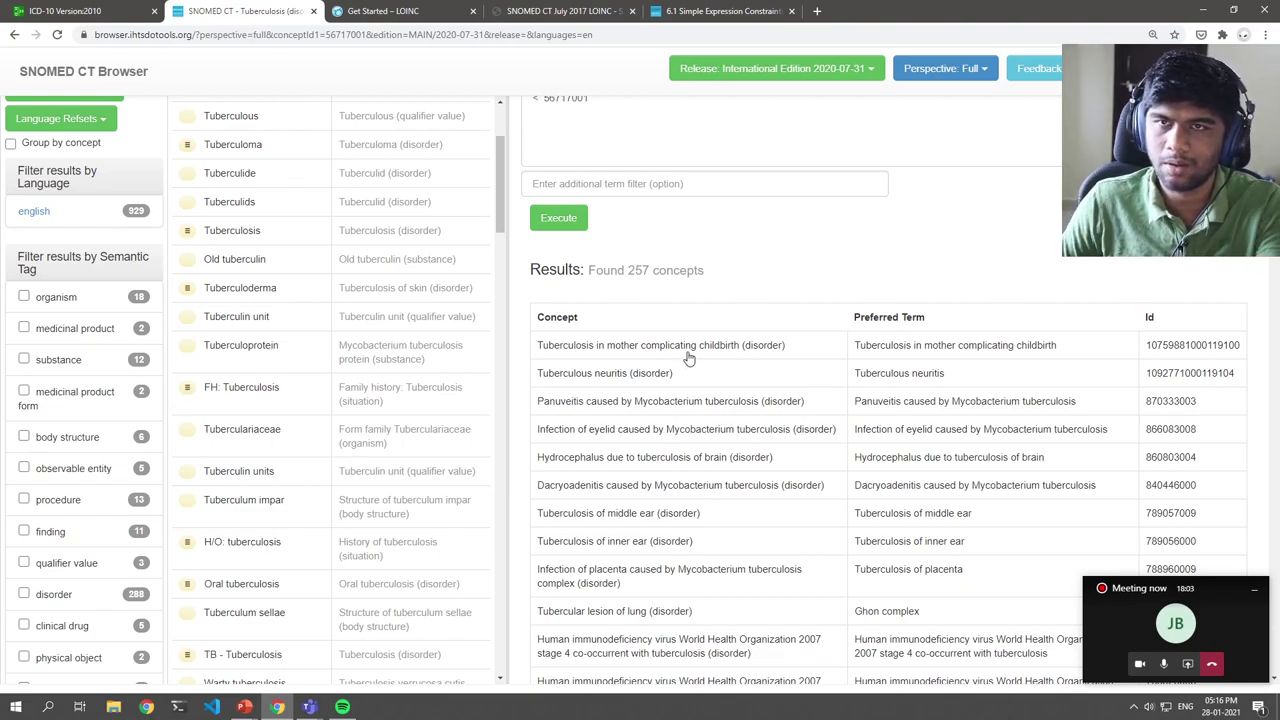
scroll(680, 360, "up", 2)
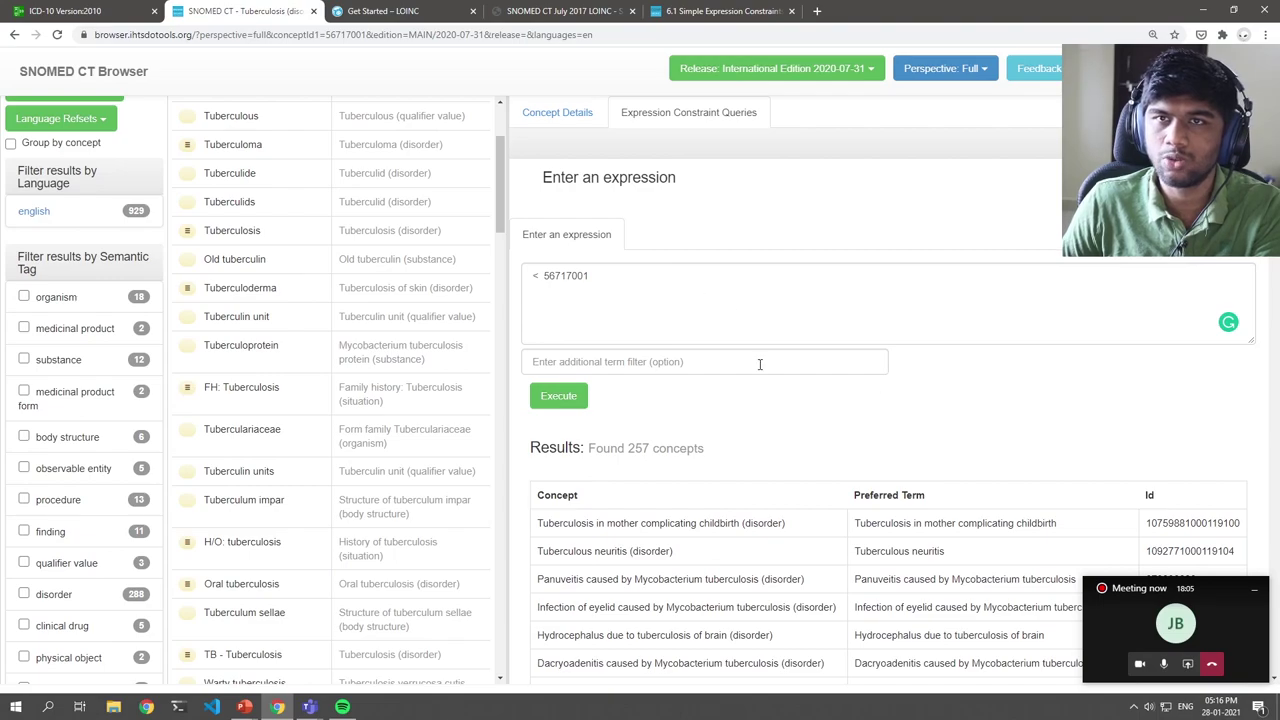
- Look further through the list of Tuberculosis descendants and return to the expression and search results
scroll(760, 330, "down", 5)
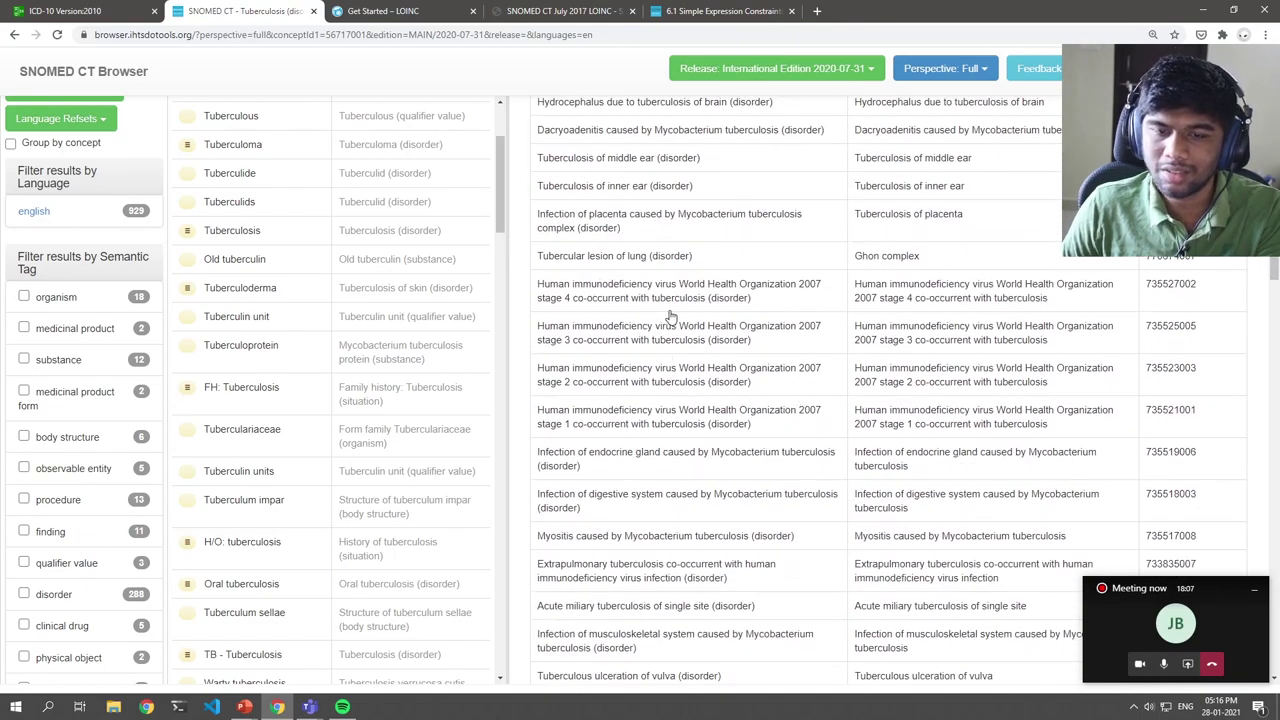
scroll(670, 316, "up", 3)
scroll(587, 280, "up", 2)
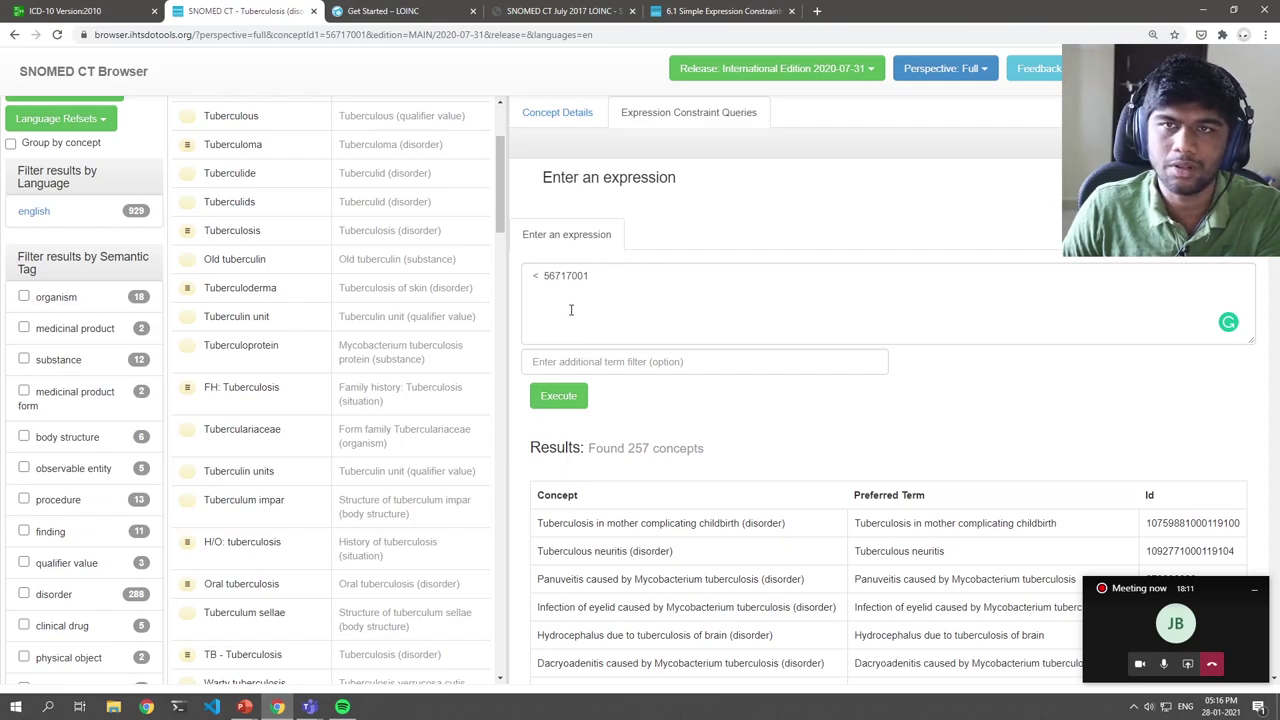
scroll(298, 254, "up", 2)
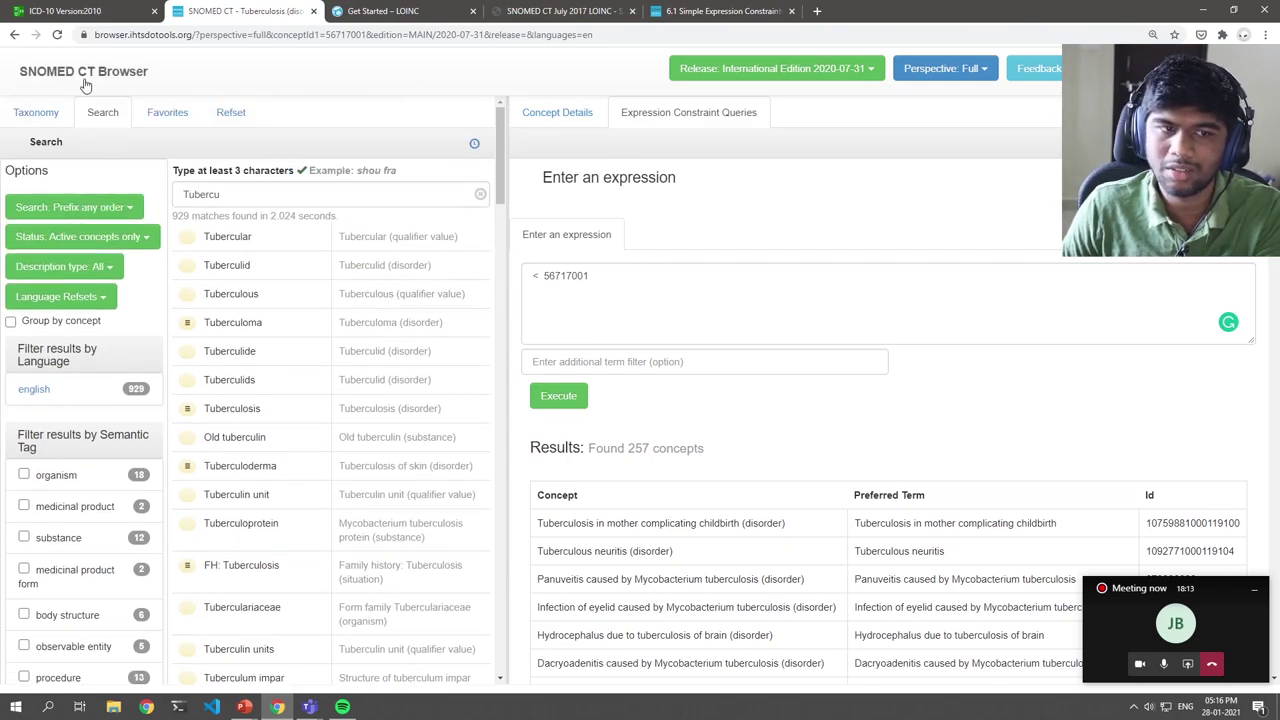
- Review the Descendant of, Descendant or Self of, Child of and Ancestor of syntax in the 6.1 Simple Expression Constraints guide
left_click(668, 10)
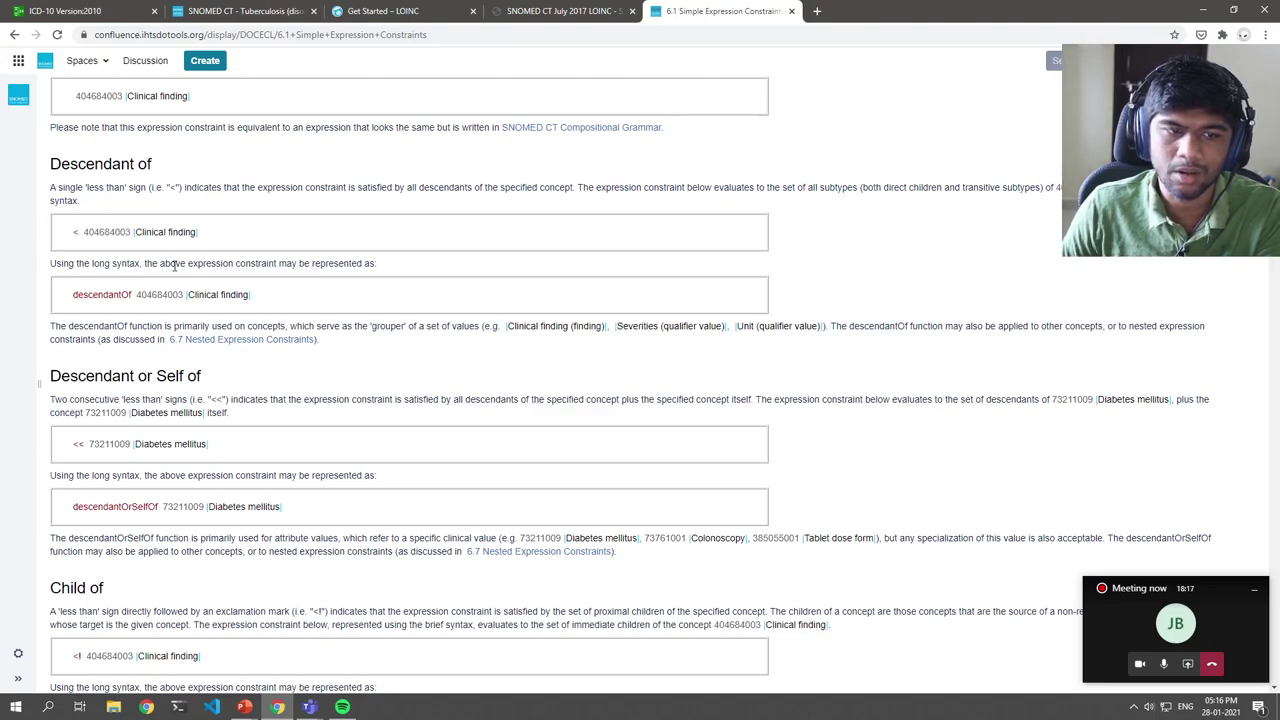
left_click_drag(70, 234, 300, 243)
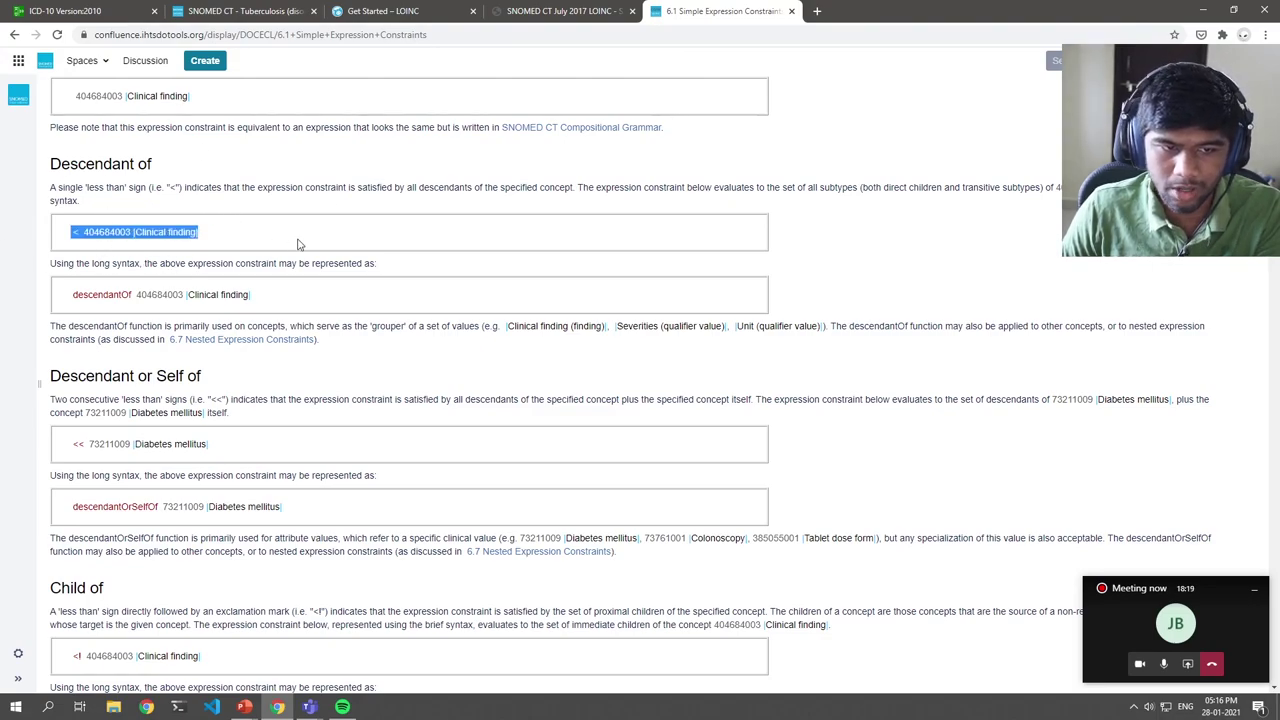
left_click(300, 243)
scroll(263, 280, "down", 3)
left_click_drag(70, 280, 323, 271)
left_click(323, 271)
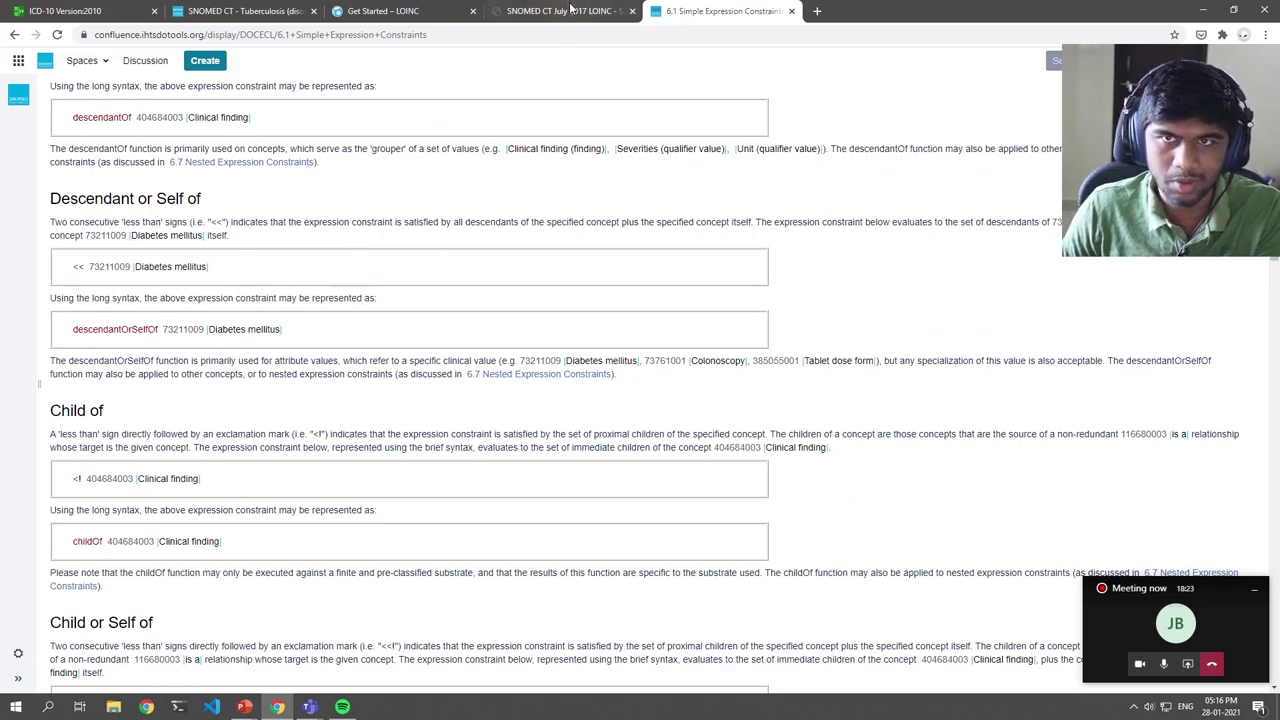
scroll(346, 340, "down", 6)
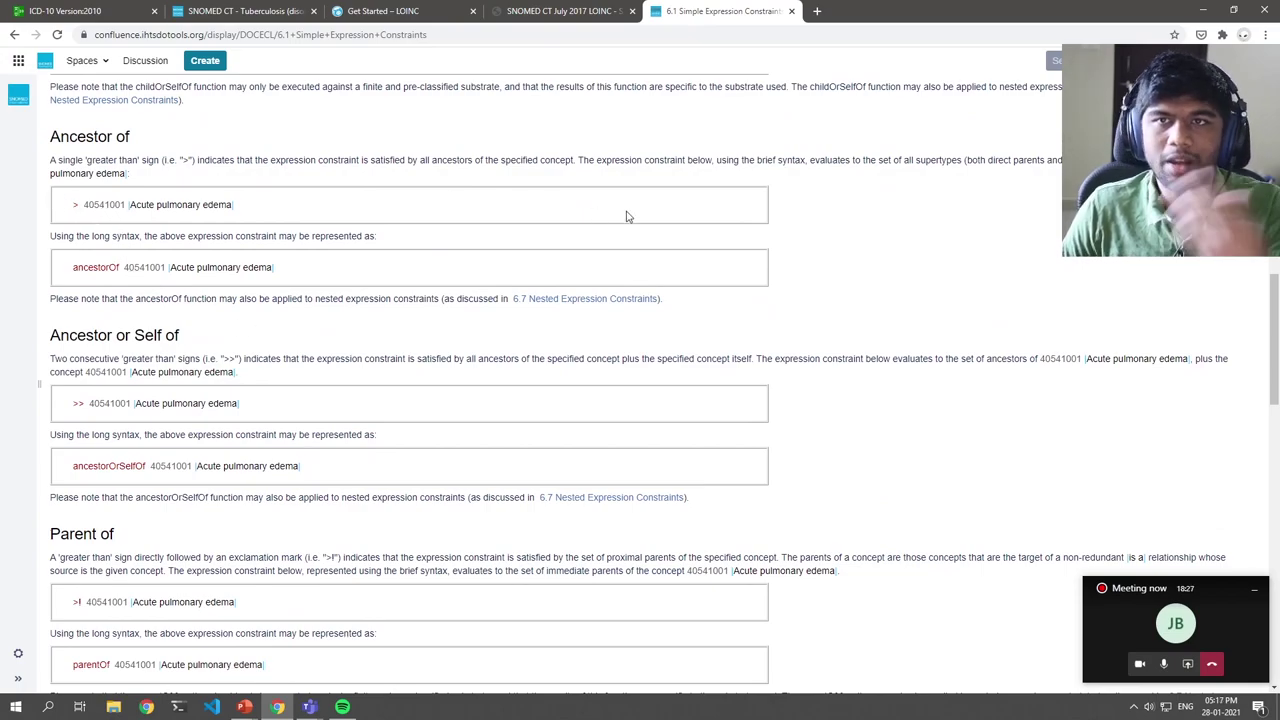
- Change the Tuberculosis expression constraint to > 56717001 and execute the query for its ancestors
left_click(520, 10)
left_click(224, 8)
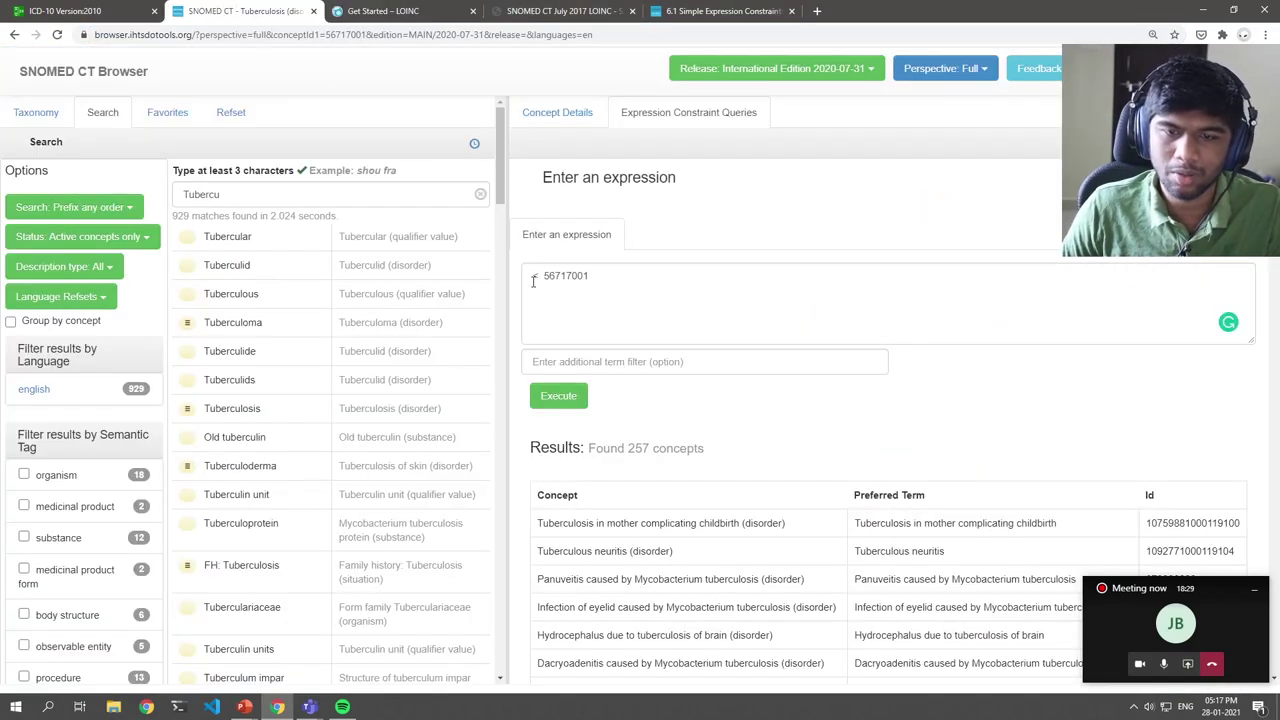
left_click_drag(534, 276, 526, 275)
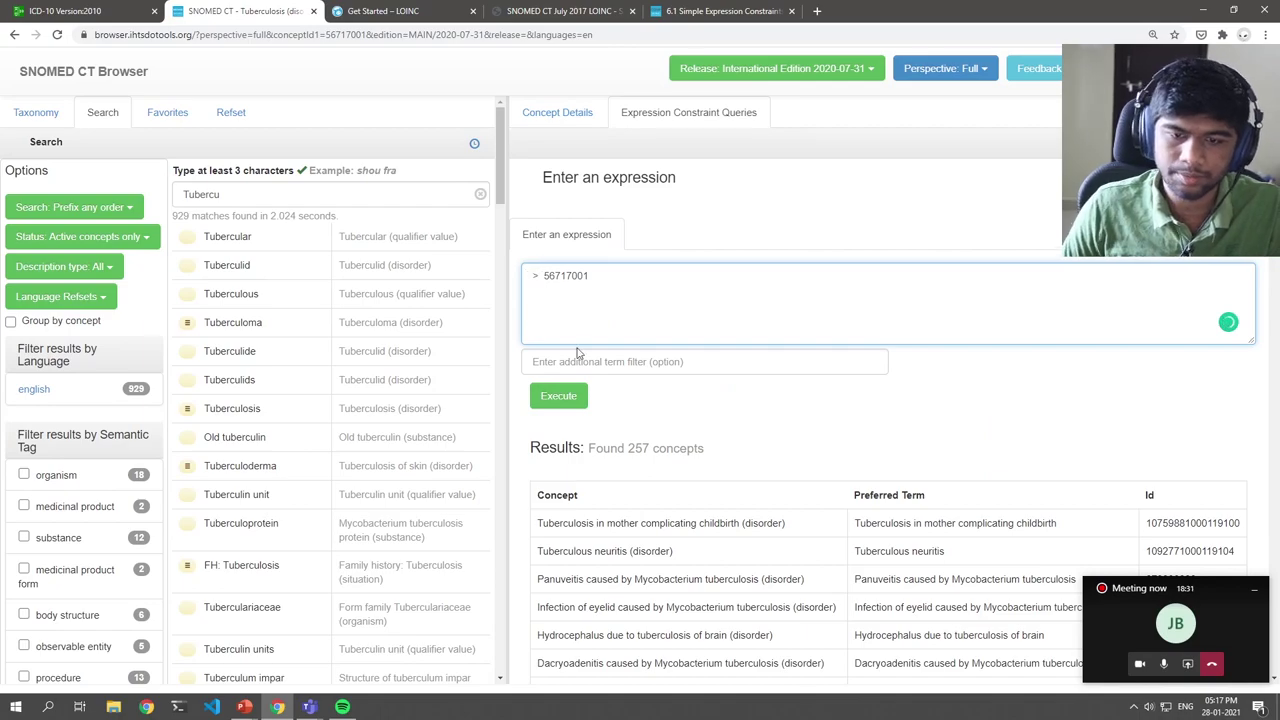
type(">")
left_click(558, 398)
scroll(664, 428, "down", 2)
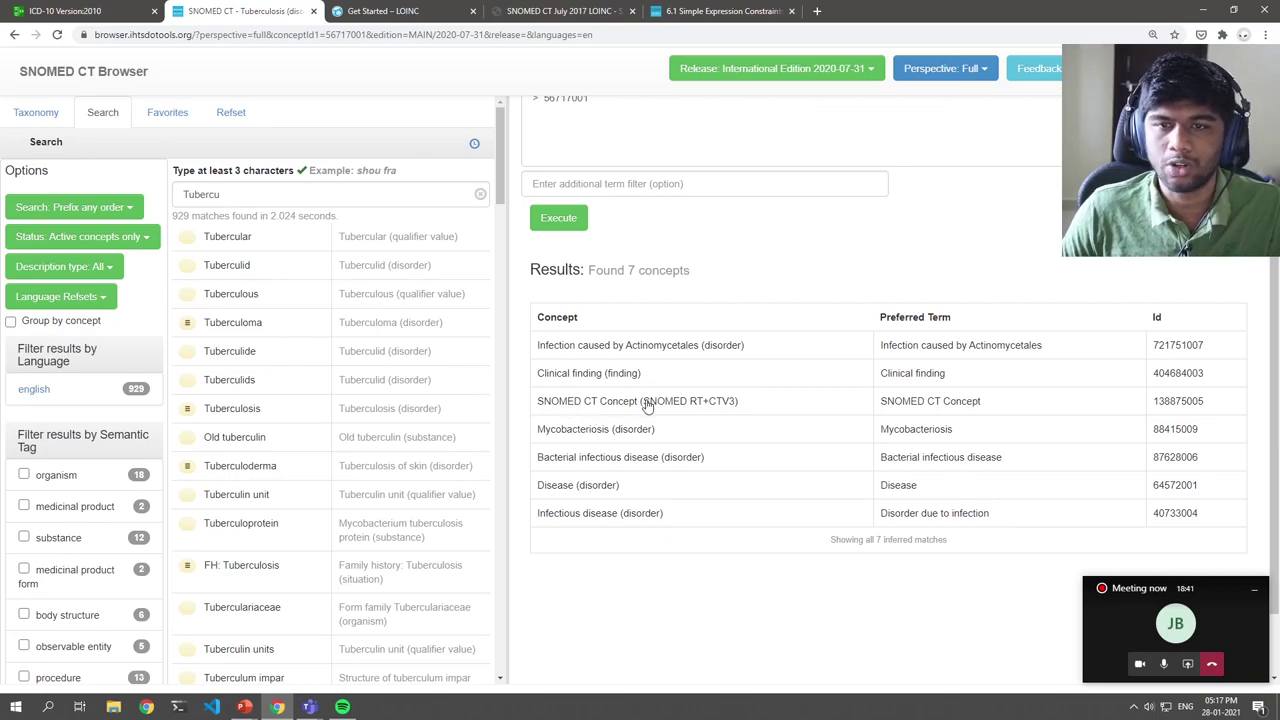
- Read the Parent of, Member of and Any examples through to the end of the Simple Expression Constraints guide
left_click(415, 11)
left_click(298, 11)
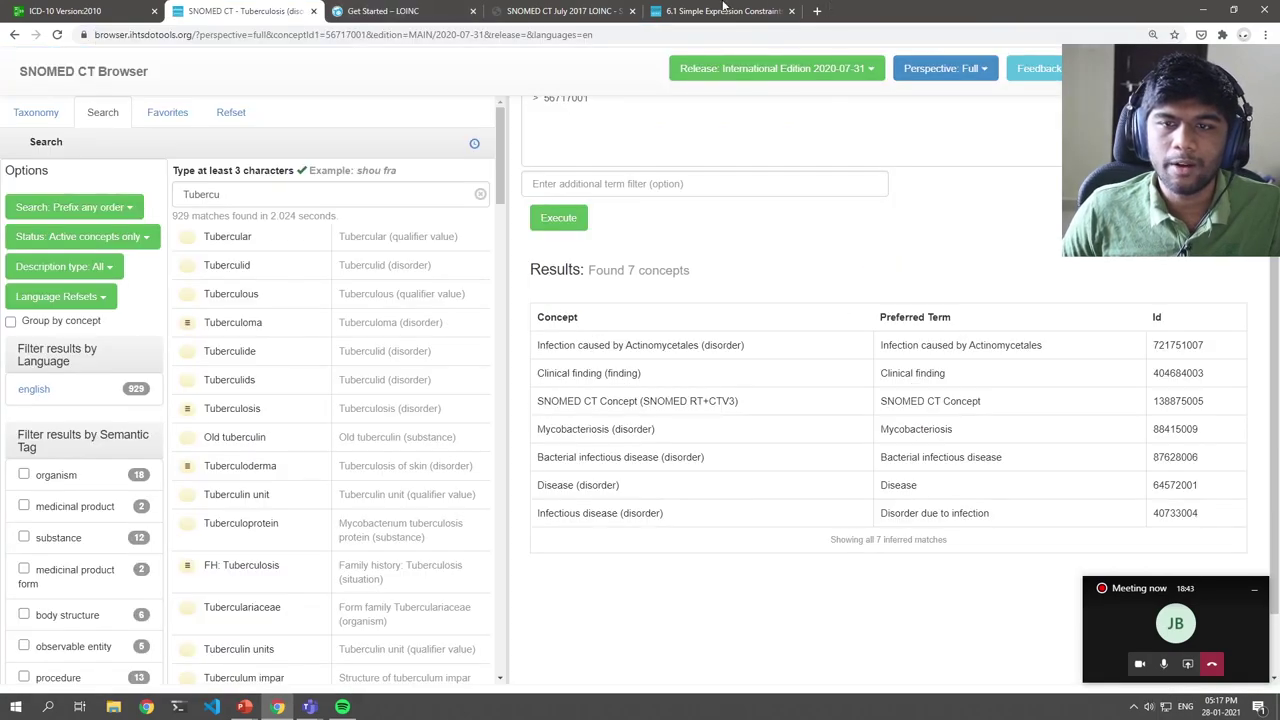
left_click(728, 11)
scroll(342, 316, "down", 9)
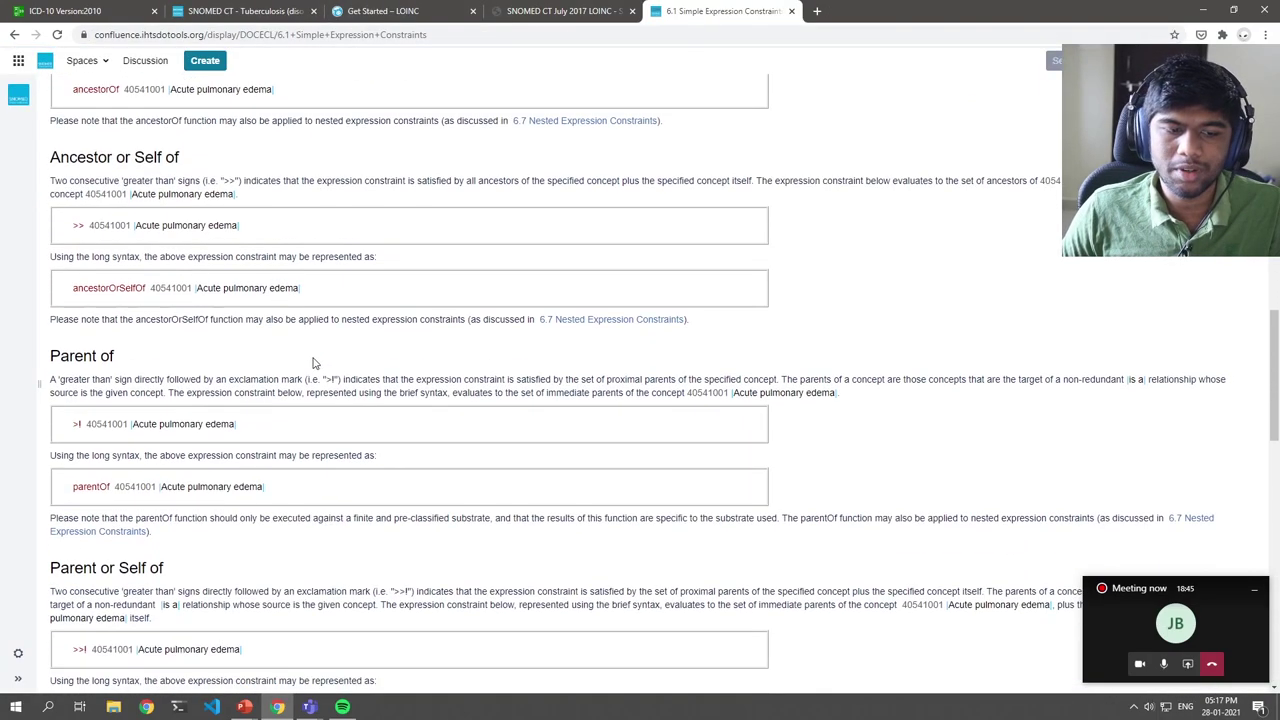
scroll(94, 163, "up", 2)
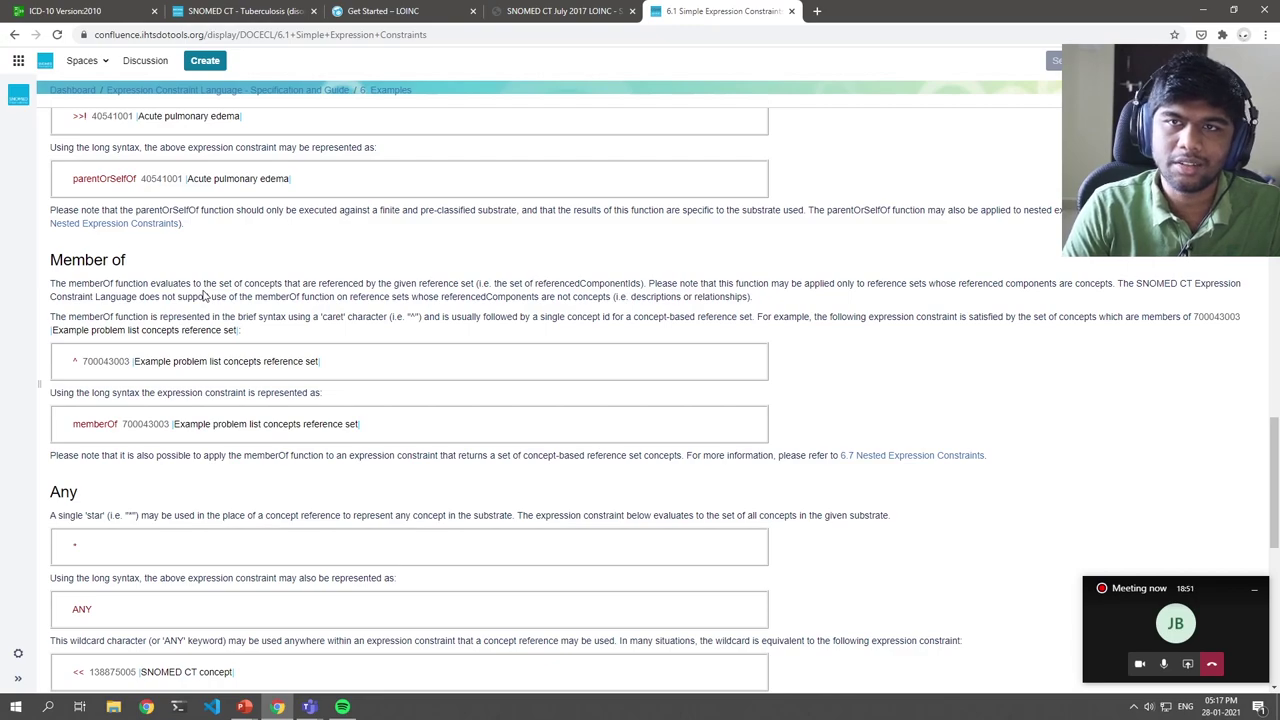
scroll(290, 330, "down", 5)
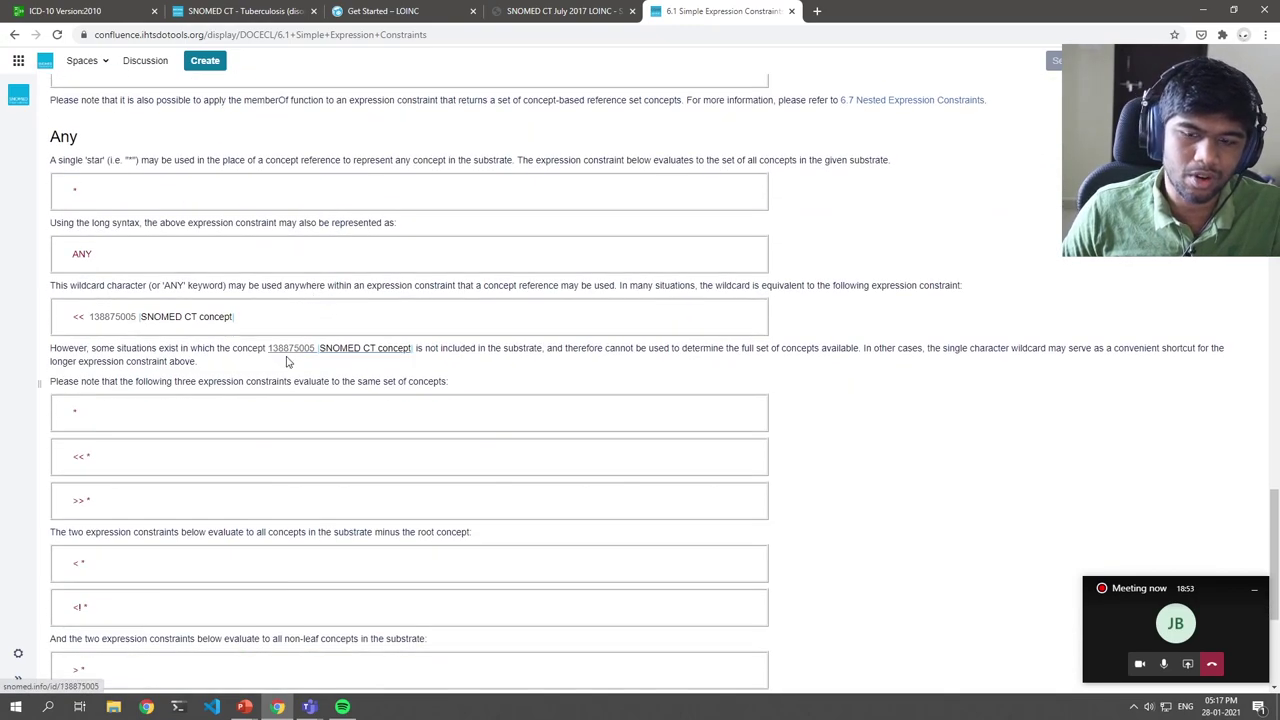
scroll(292, 368, "down", 2)
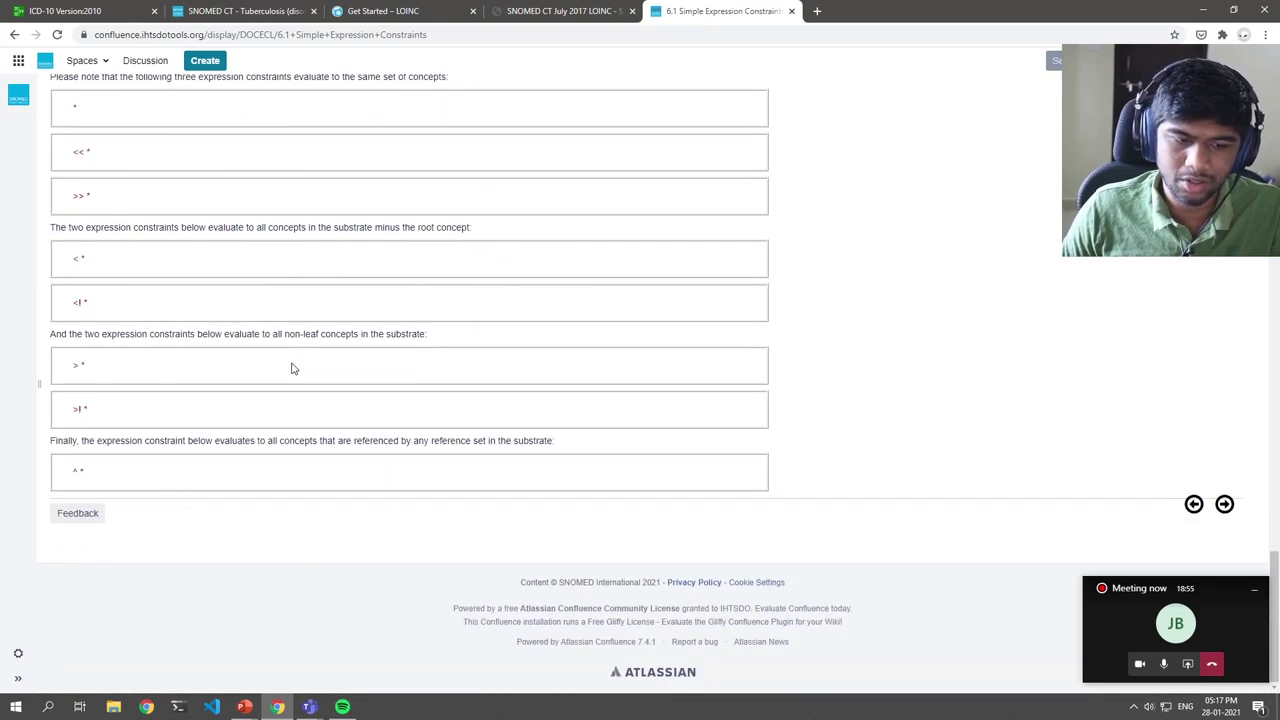
- Open the guide's next section, 6.2 Refinements, and look over its attribute examples
left_click(1225, 505)
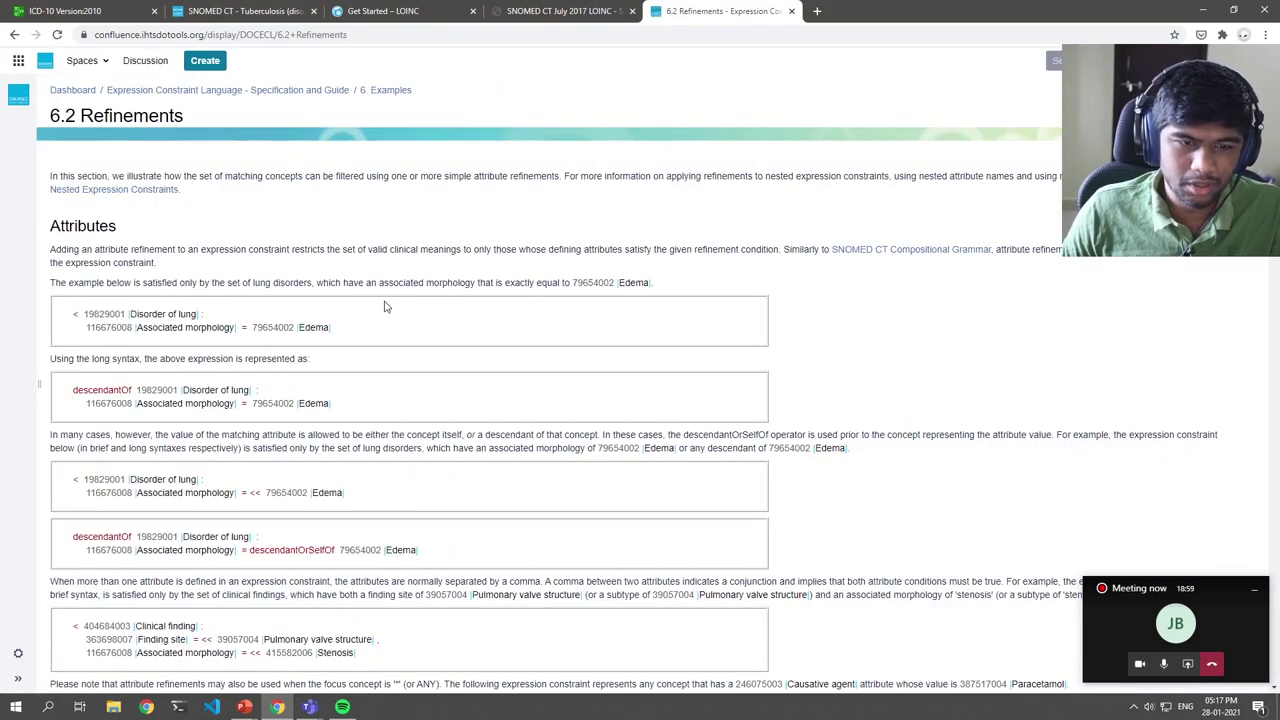
scroll(386, 307, "down", 1)
scroll(395, 312, "up", 1)
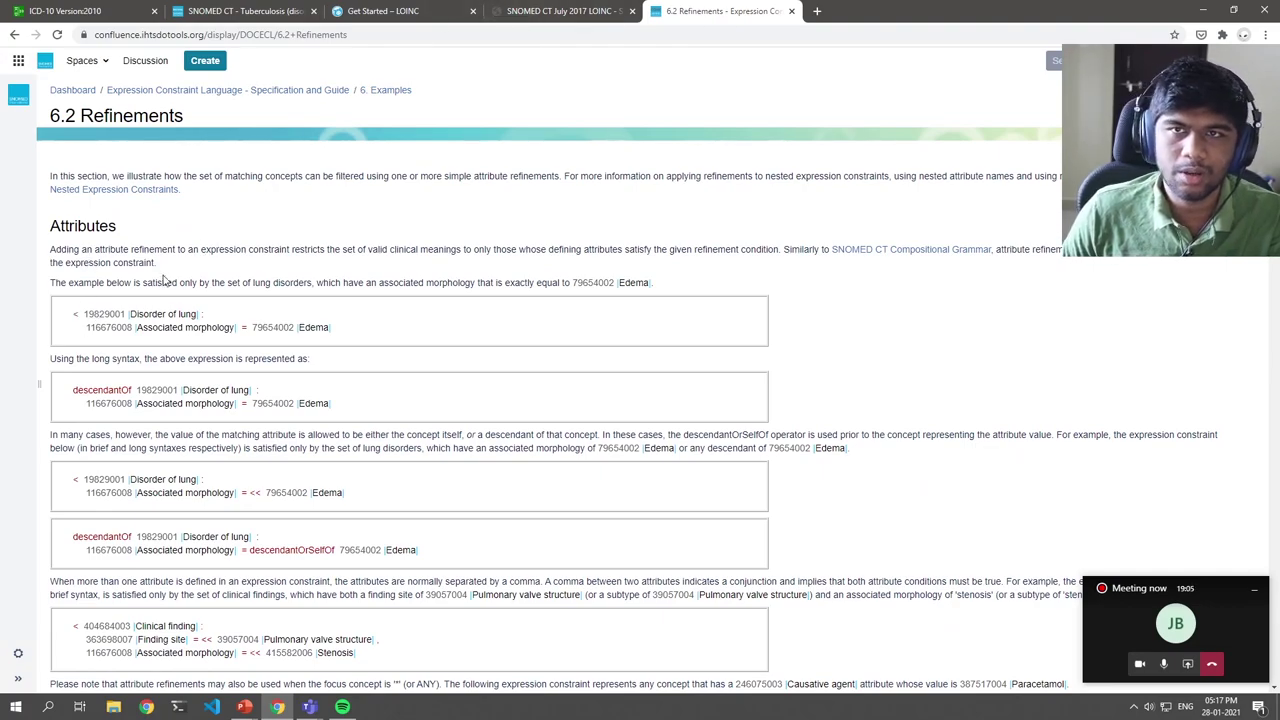
- Execute the expression constraint < 56717001 and open Tuberculosis in mother complicating childbirth (disorder) from the results
left_click(232, 10)
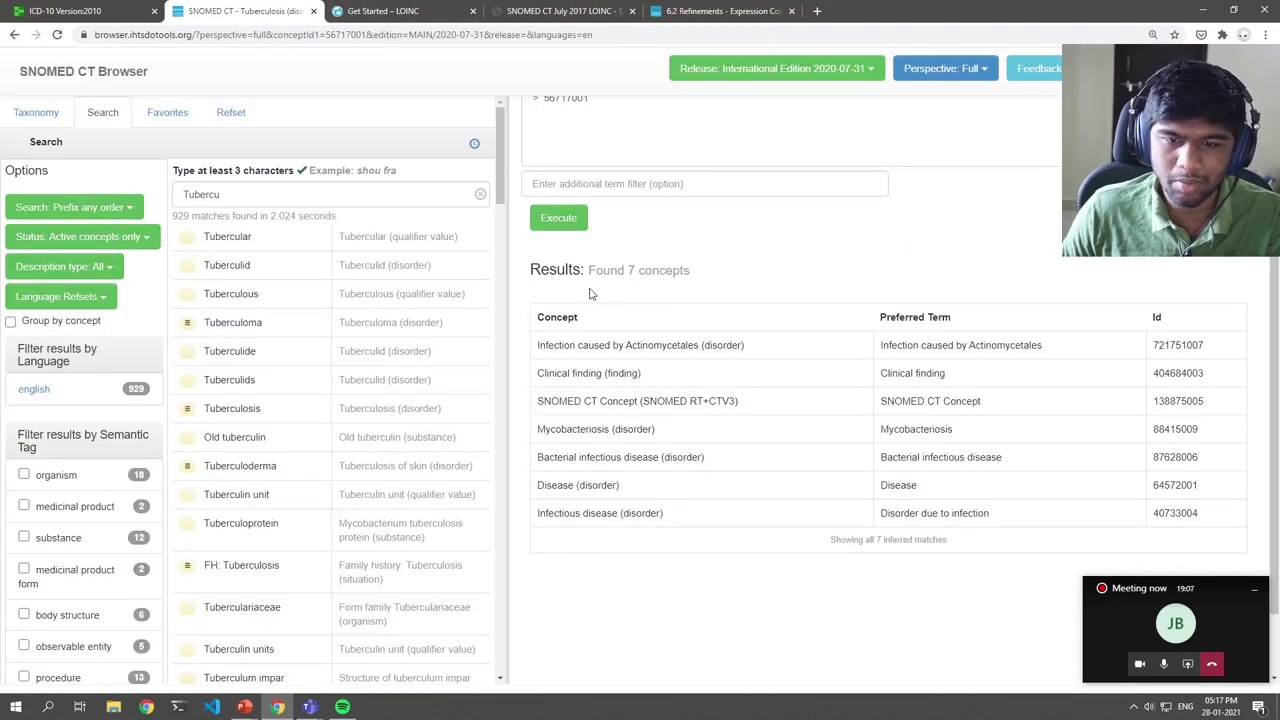
scroll(591, 293, "up", 2)
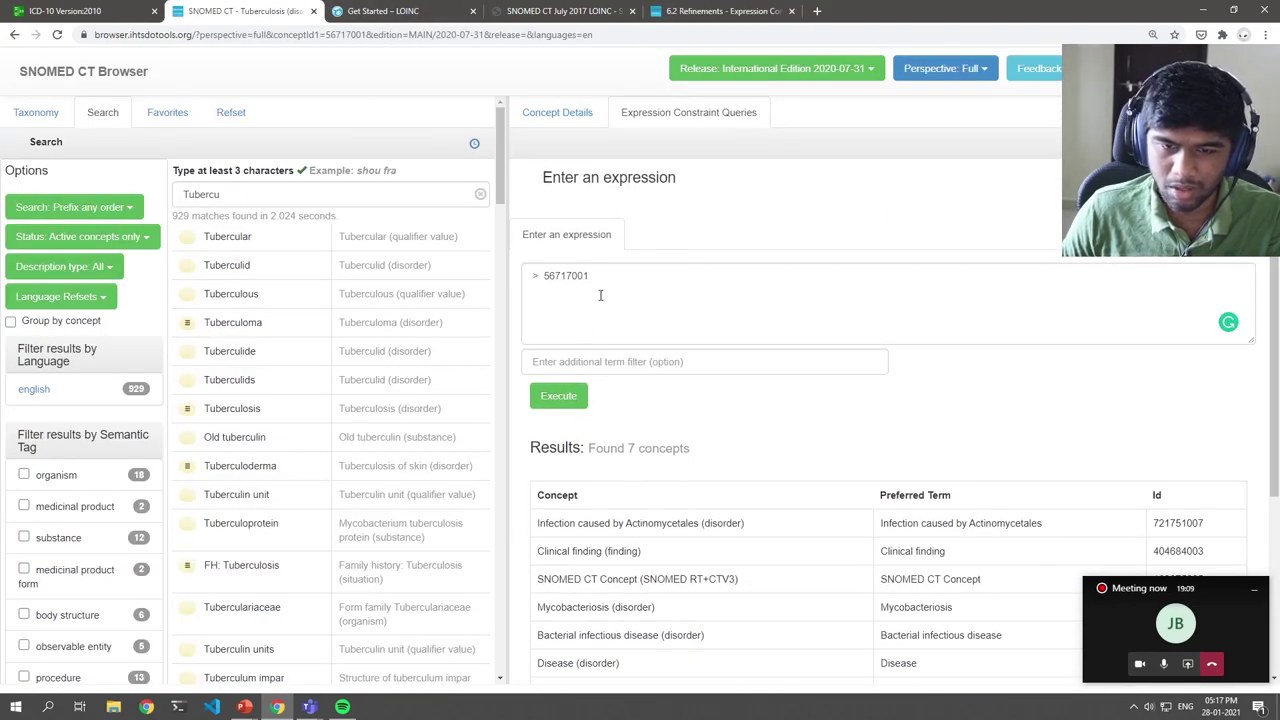
double_click(533, 276)
type("<")
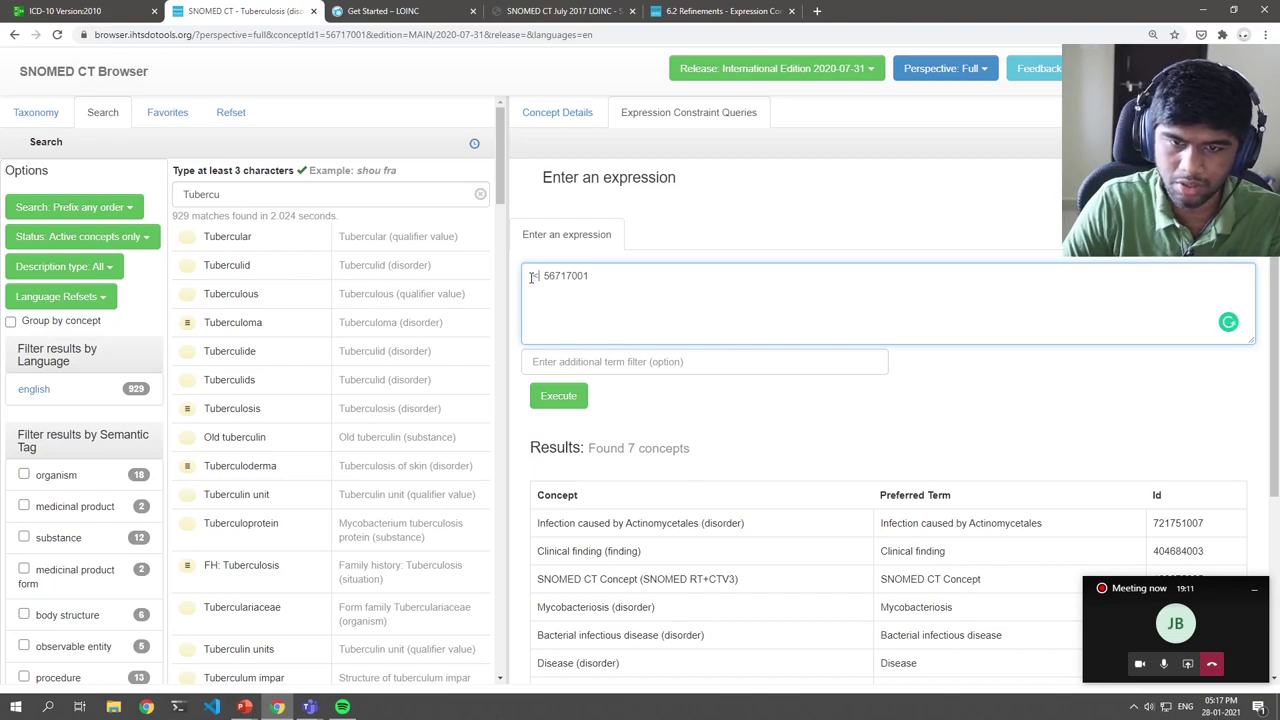
left_click(565, 398)
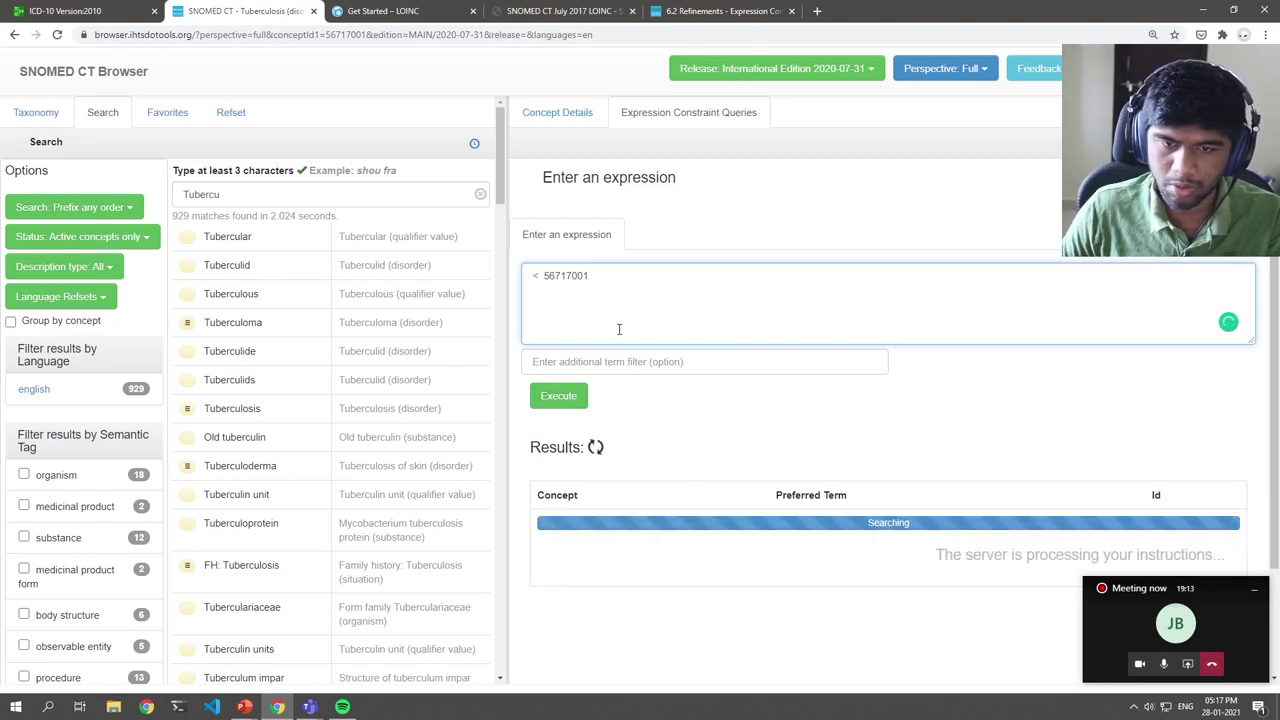
left_click(623, 525)
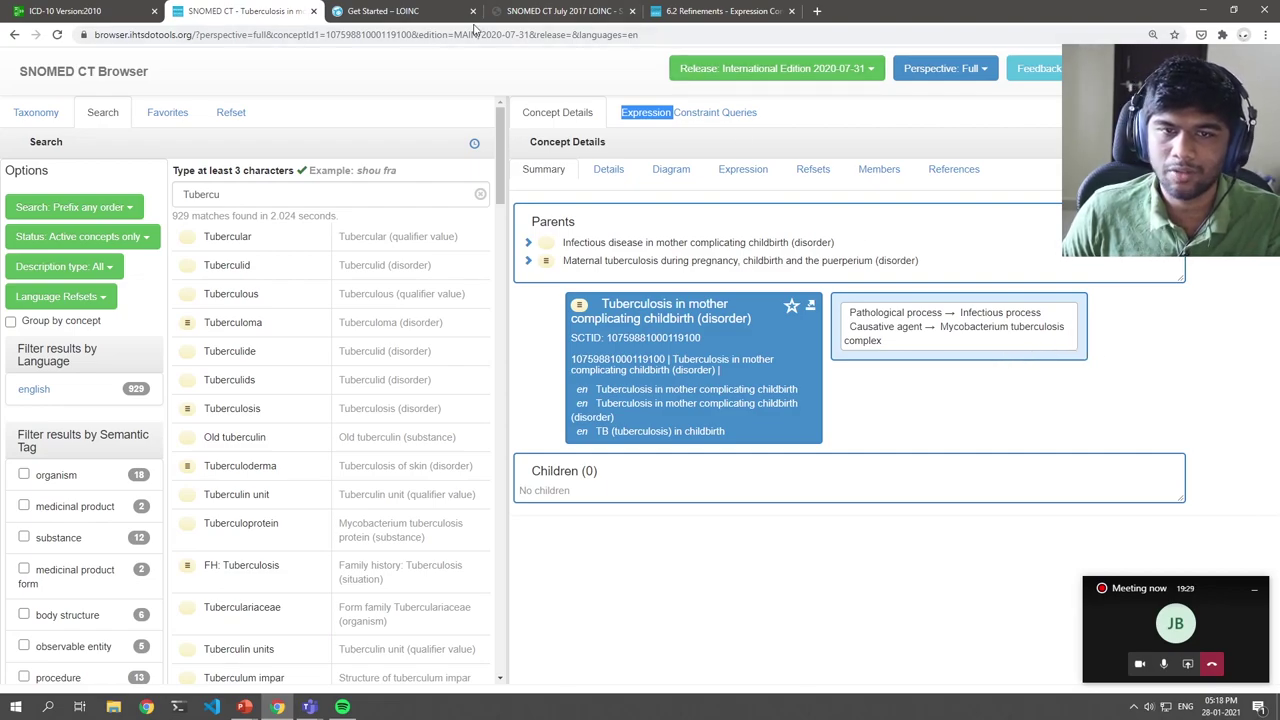
- Copy the < 19829001 |Disorder of lung| example with 116676008 |Associated morphology| = 79654002 |Edema| from 6.2 Refinements and execute it as the constraint query
left_click(697, 10)
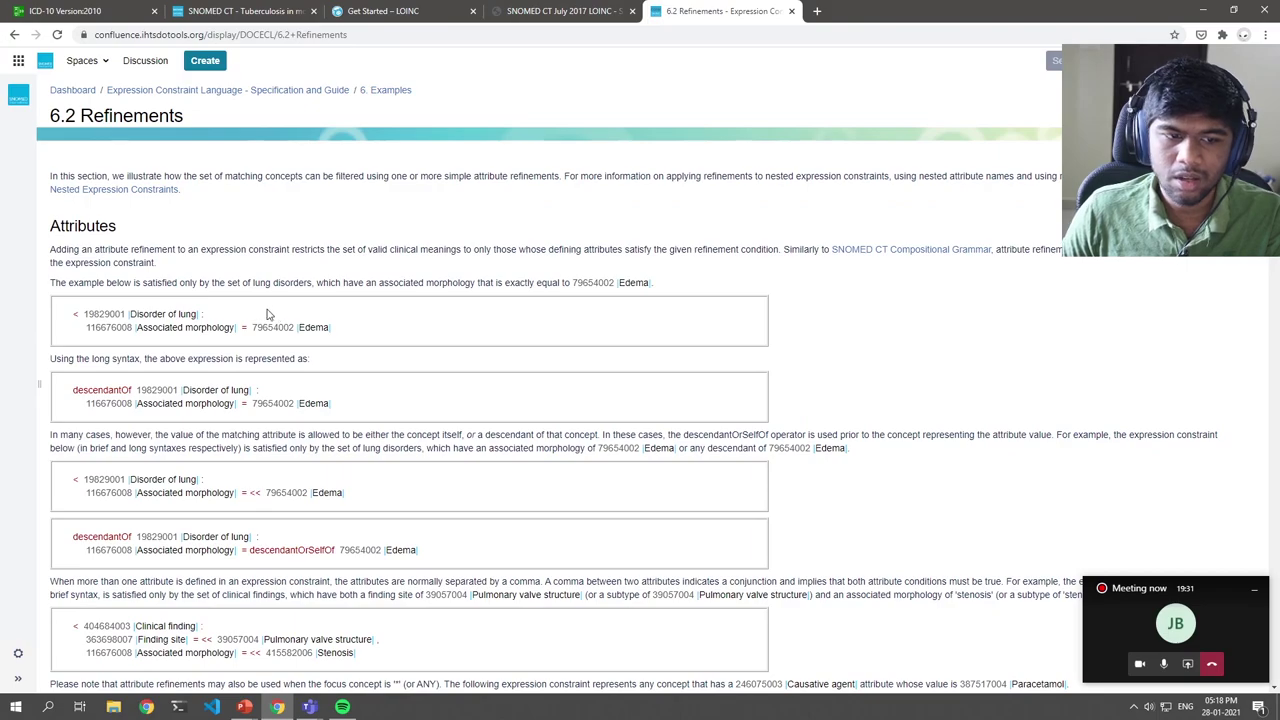
left_click_drag(62, 314, 348, 331)
key("ctrl+c")
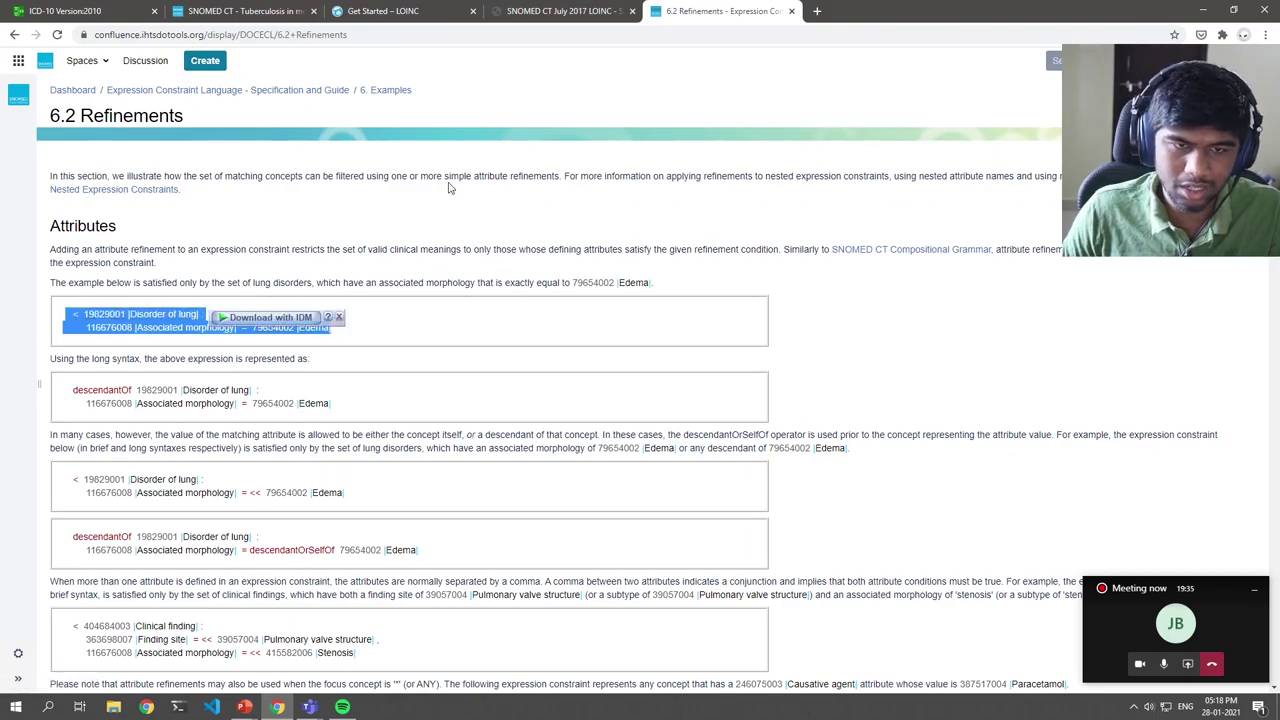
left_click(192, 8)
left_click(689, 112)
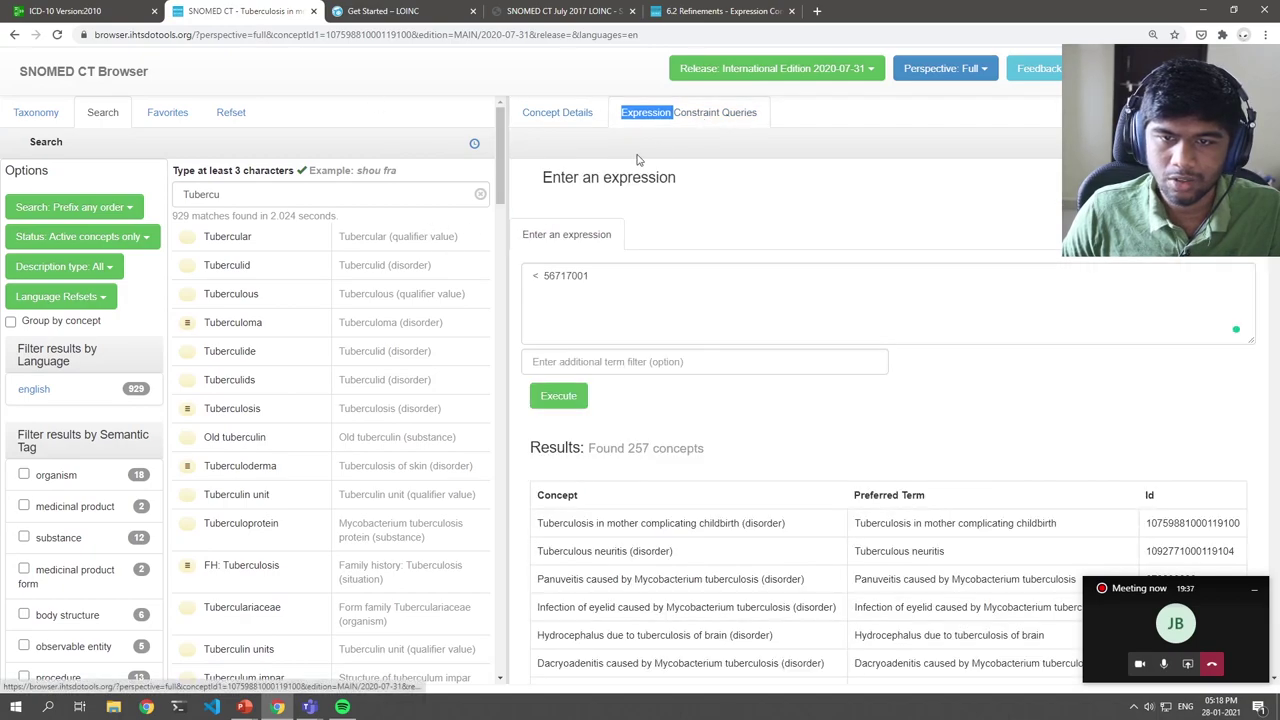
key("ctrl+a")
key("ctrl+v")
left_click(558, 395)
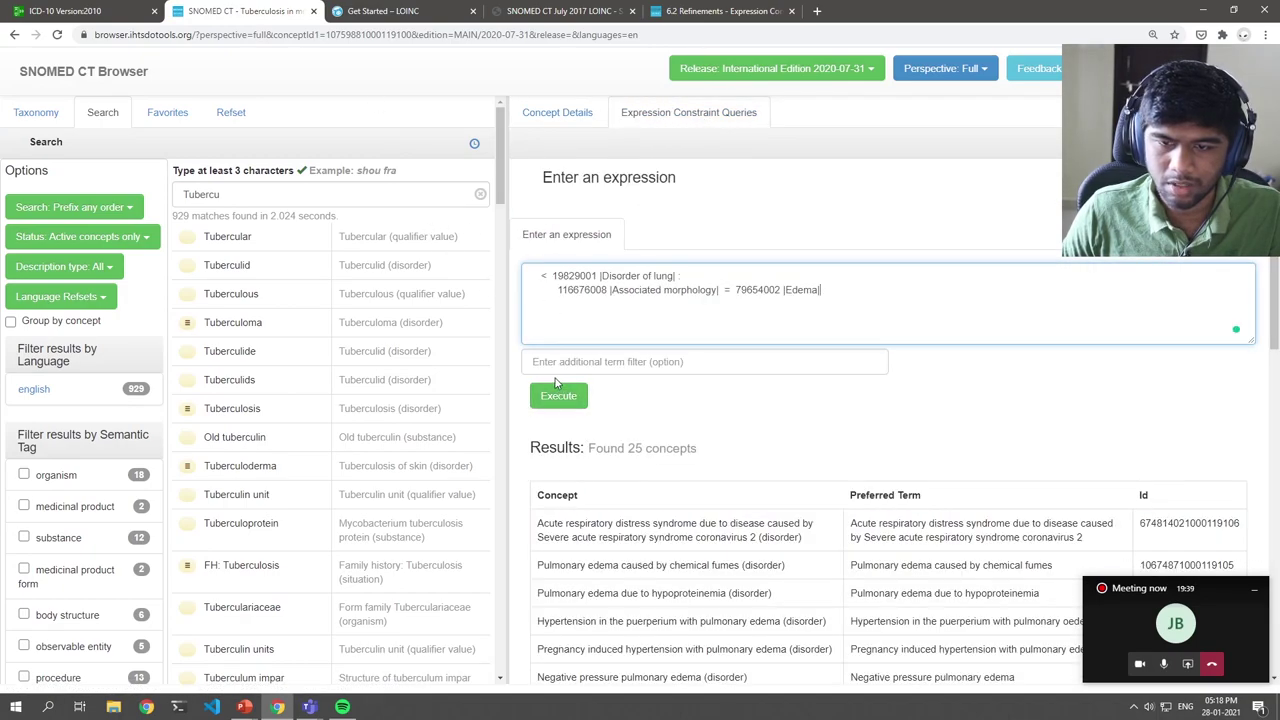
scroll(662, 388, "down", 2)
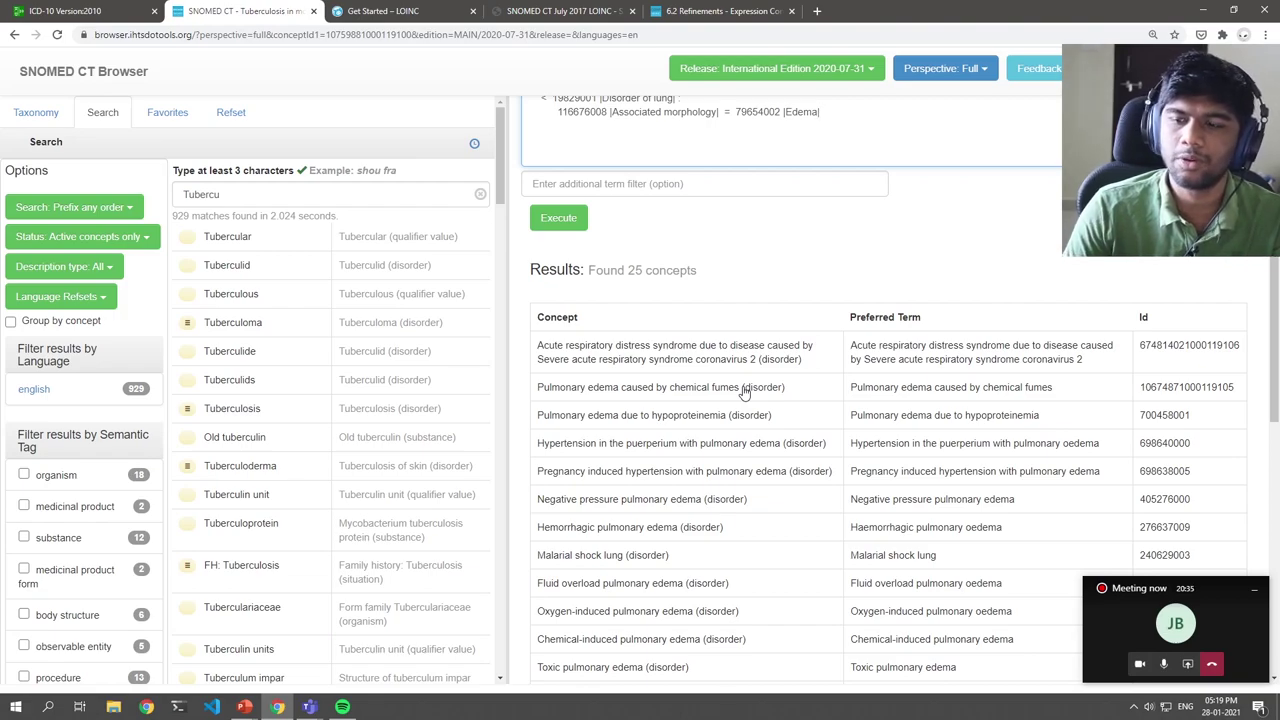
scroll(924, 403, "up", 2)
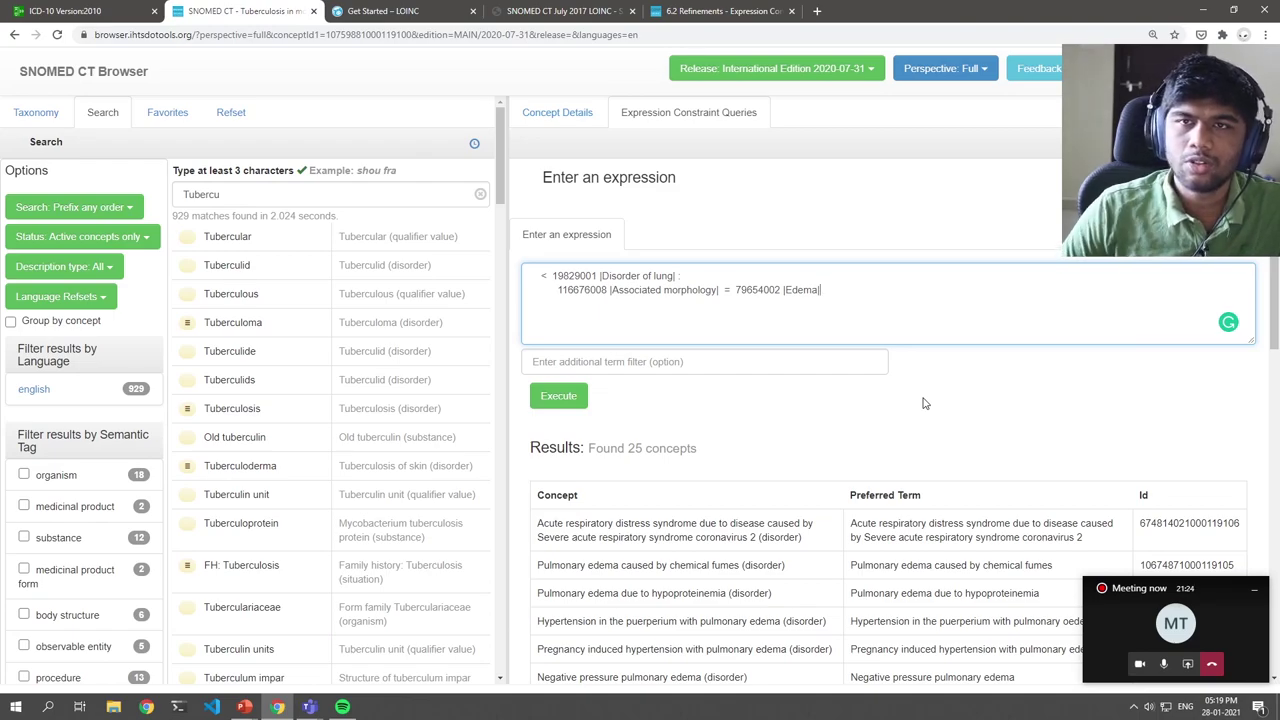
- Search the SNOMED CT concepts for Fever and open Fever (finding)
left_click(312, 200)
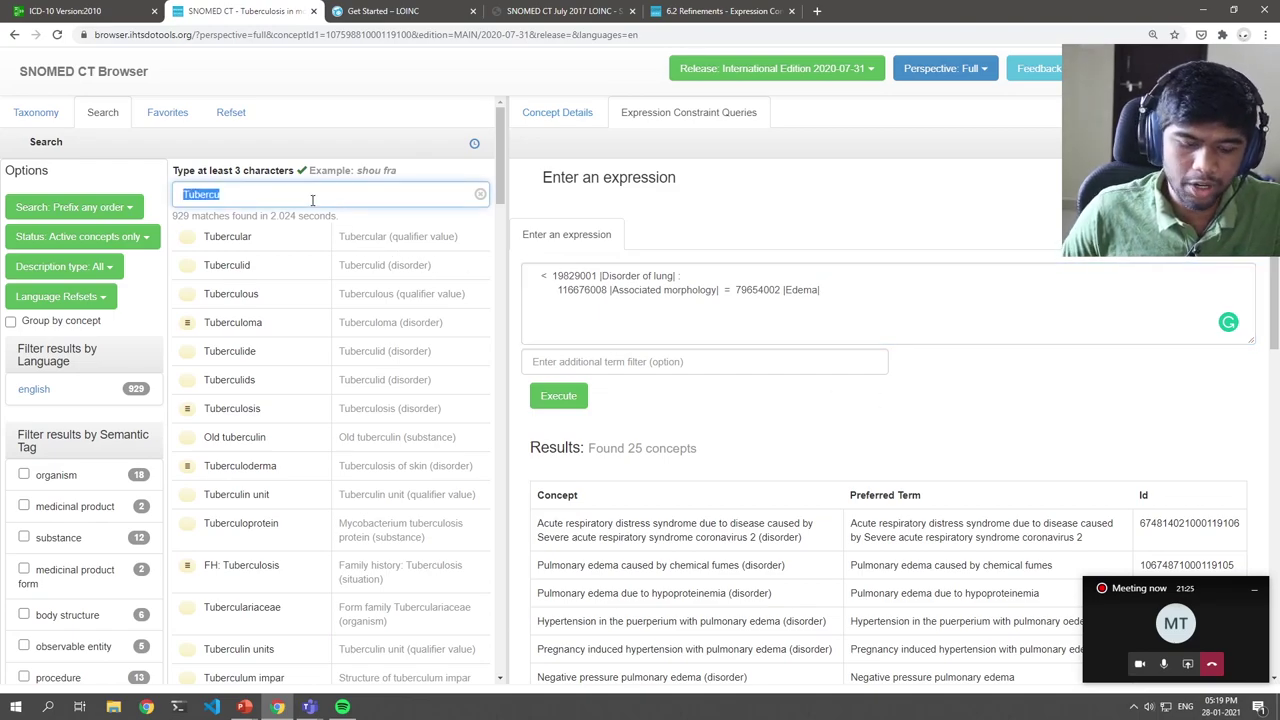
type("Fever")
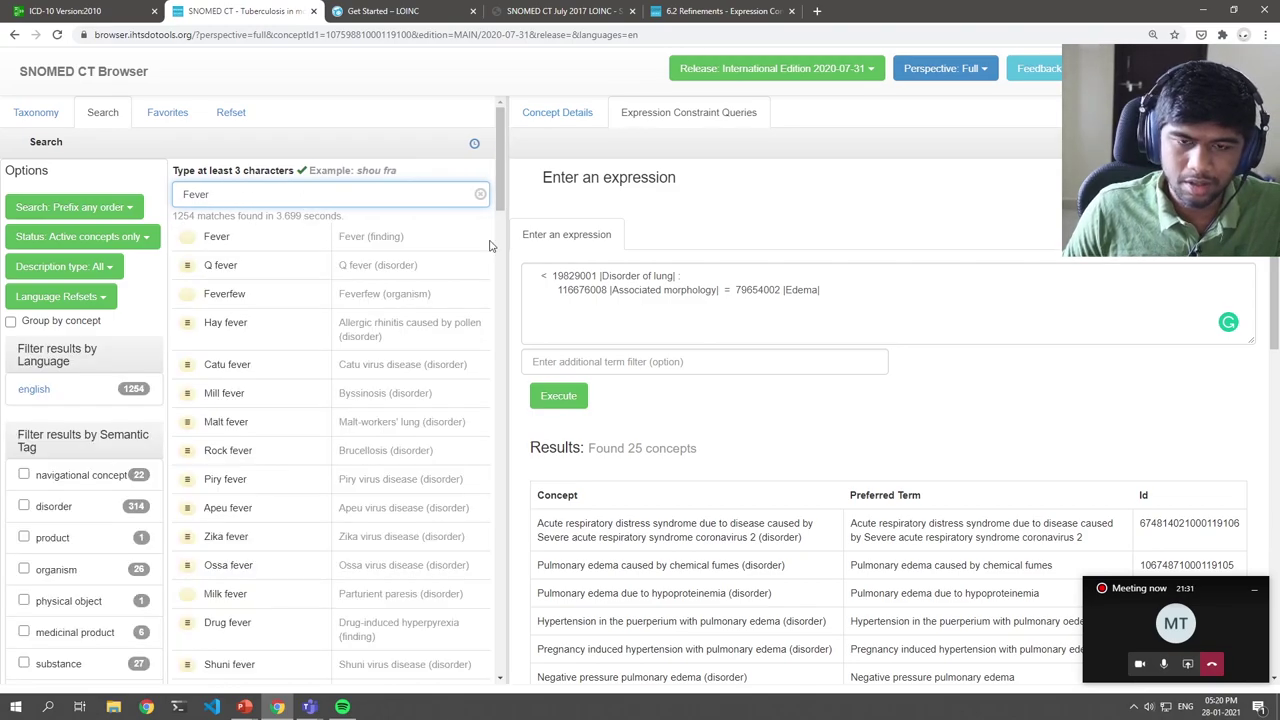
left_click(218, 238)
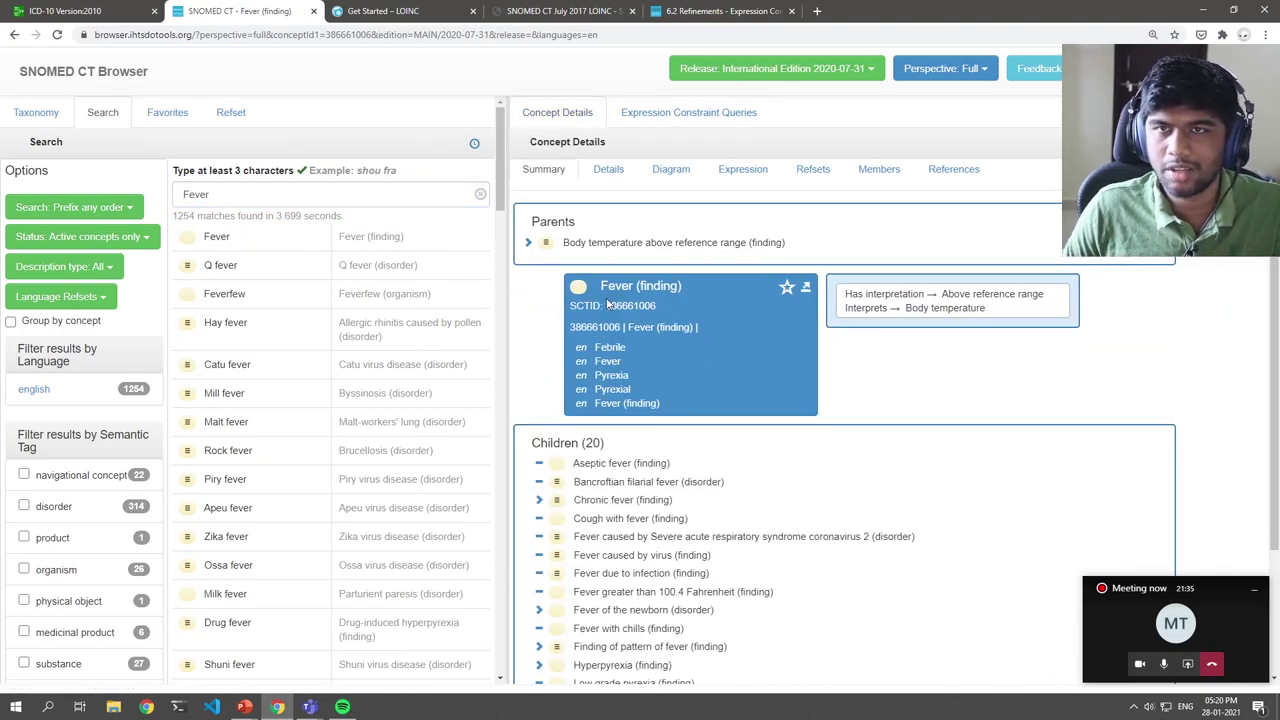
- Examine the details, summary and children of Fever (finding), expanding Hyperpyrexia (finding) in the children list
left_click(608, 172)
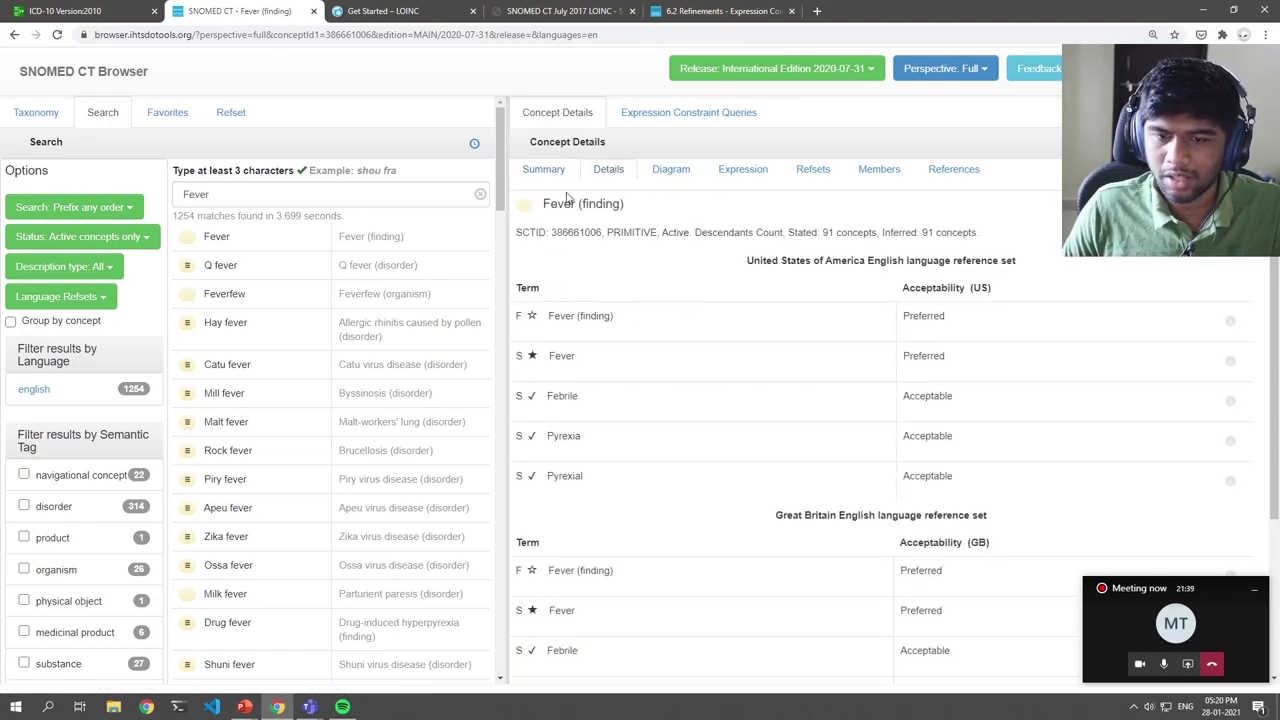
left_click(544, 170)
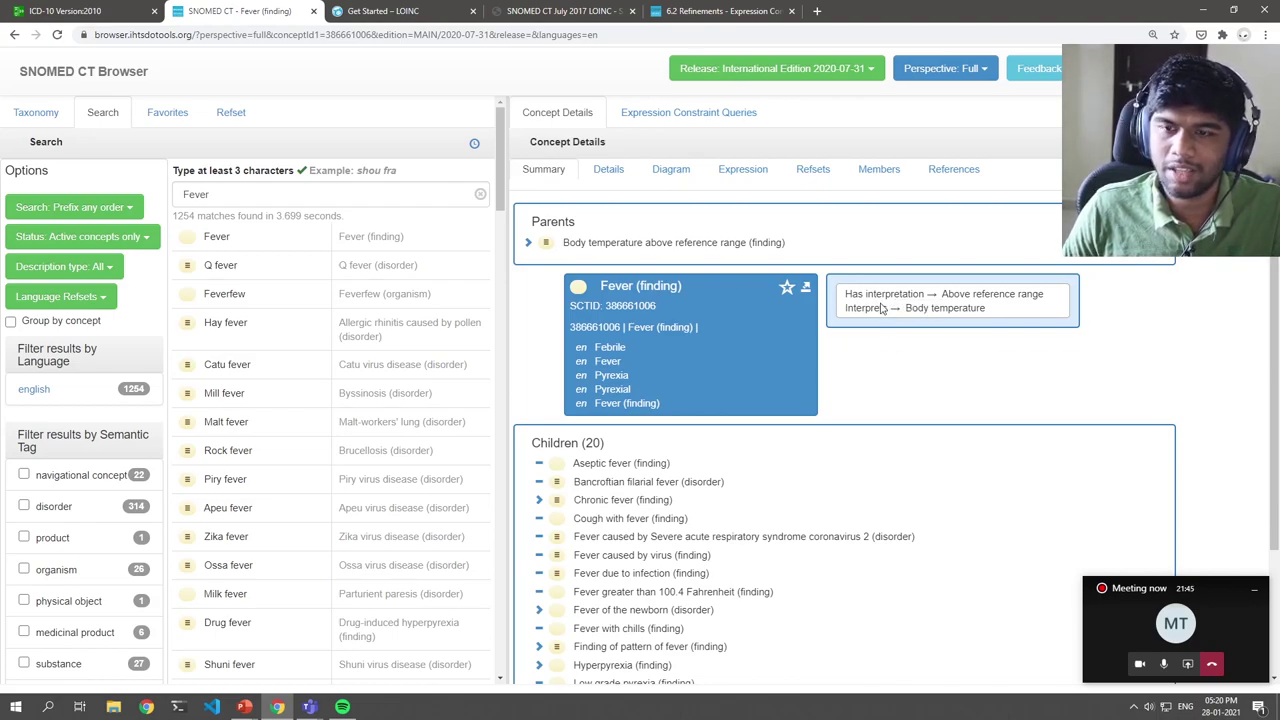
scroll(735, 397, "down", 2)
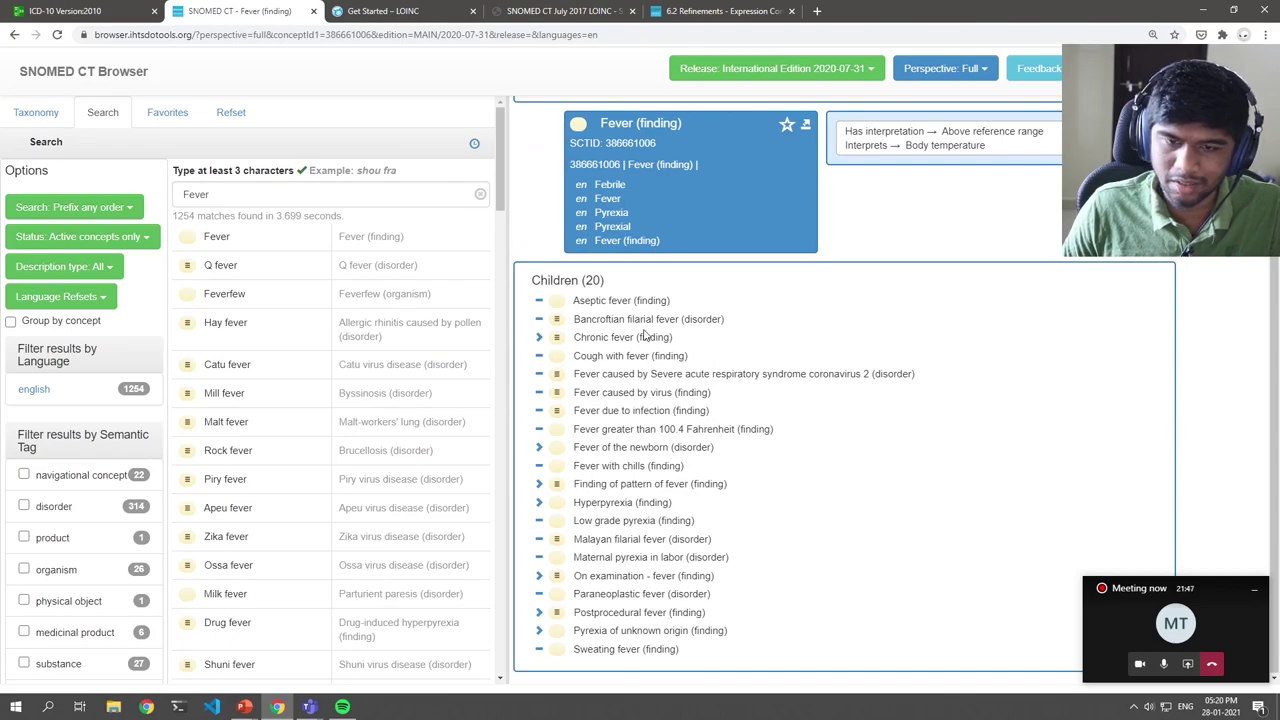
left_click(539, 502)
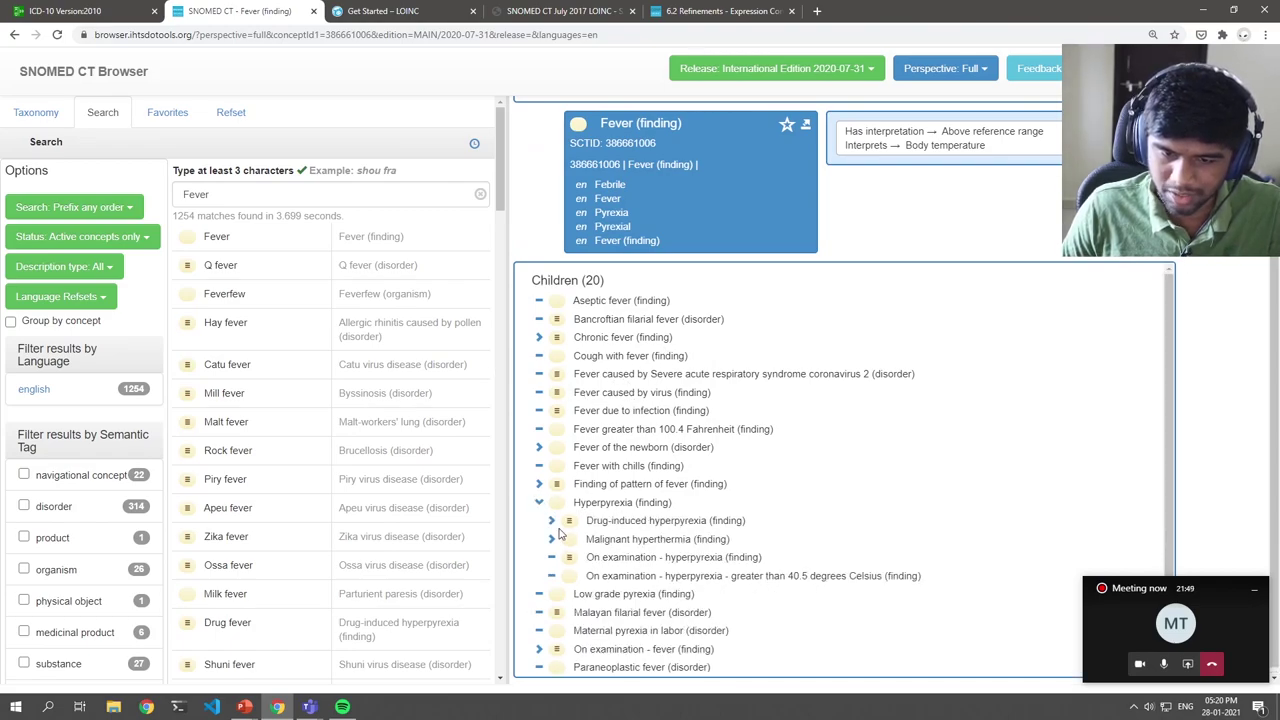
- Replace the previous constraint expression with < 386661006 for descendants of Fever (finding) and execute the query
scroll(555, 540, "down", 1)
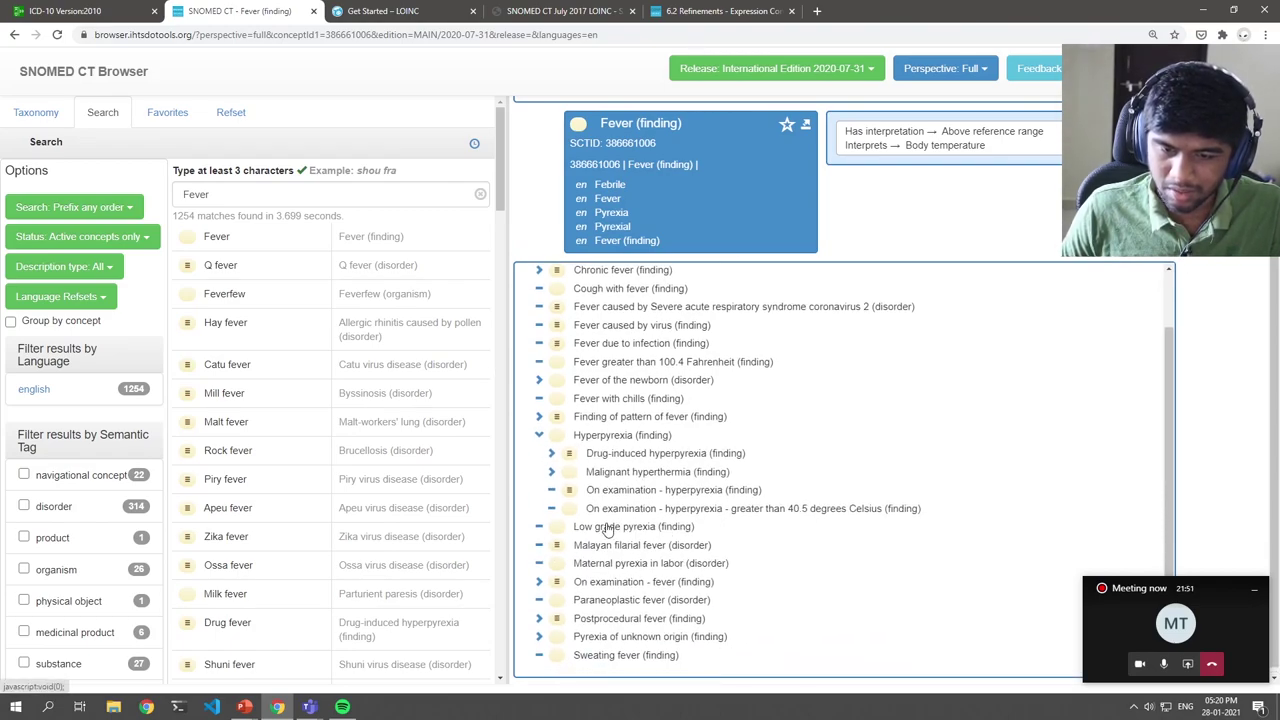
scroll(725, 393, "up", 2)
scroll(651, 337, "up", 2)
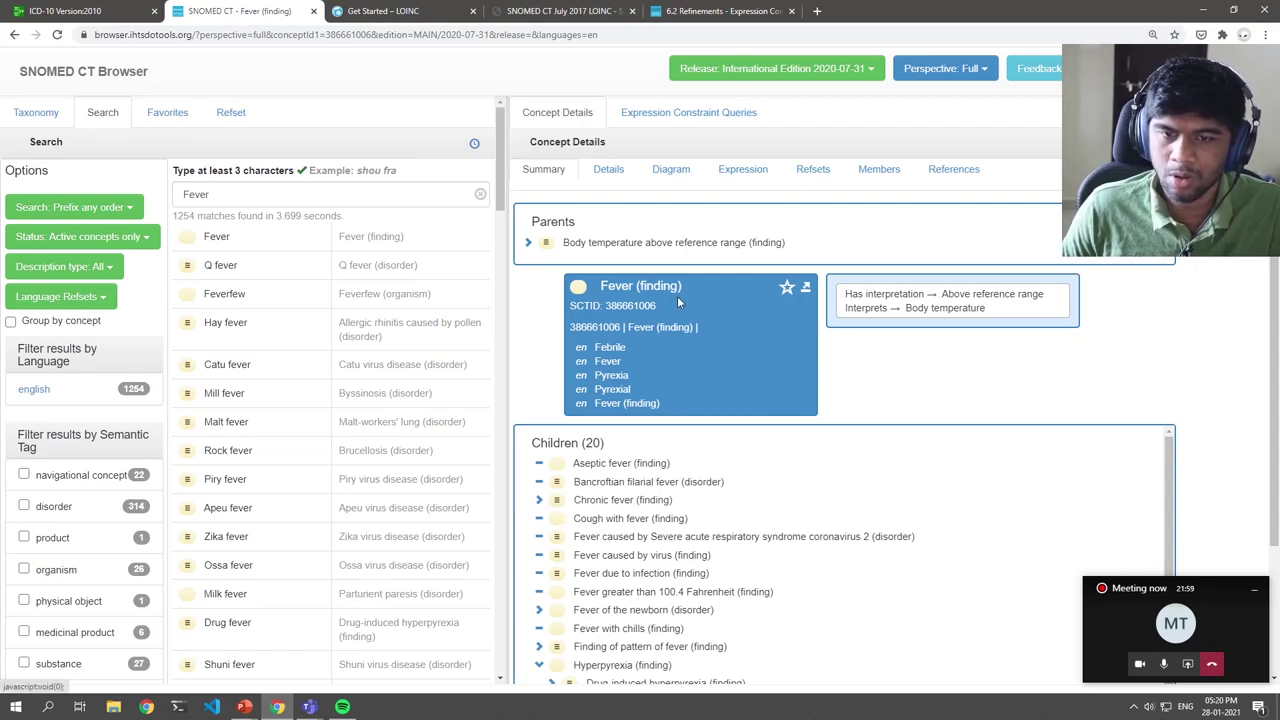
left_click(688, 112)
left_click(585, 115)
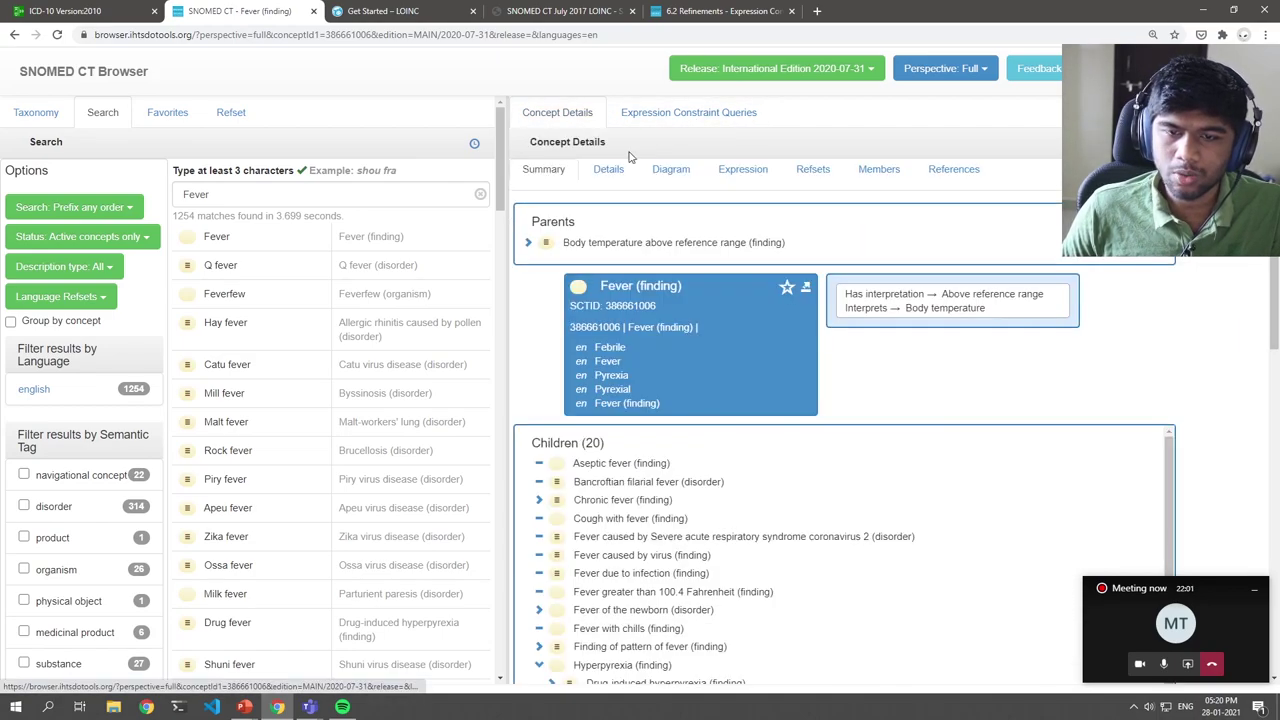
left_click(666, 112)
left_click_drag(554, 280, 884, 295)
type("< 386661006 |")
key("BackSpace")
key("BackSpace")
left_click(559, 395)
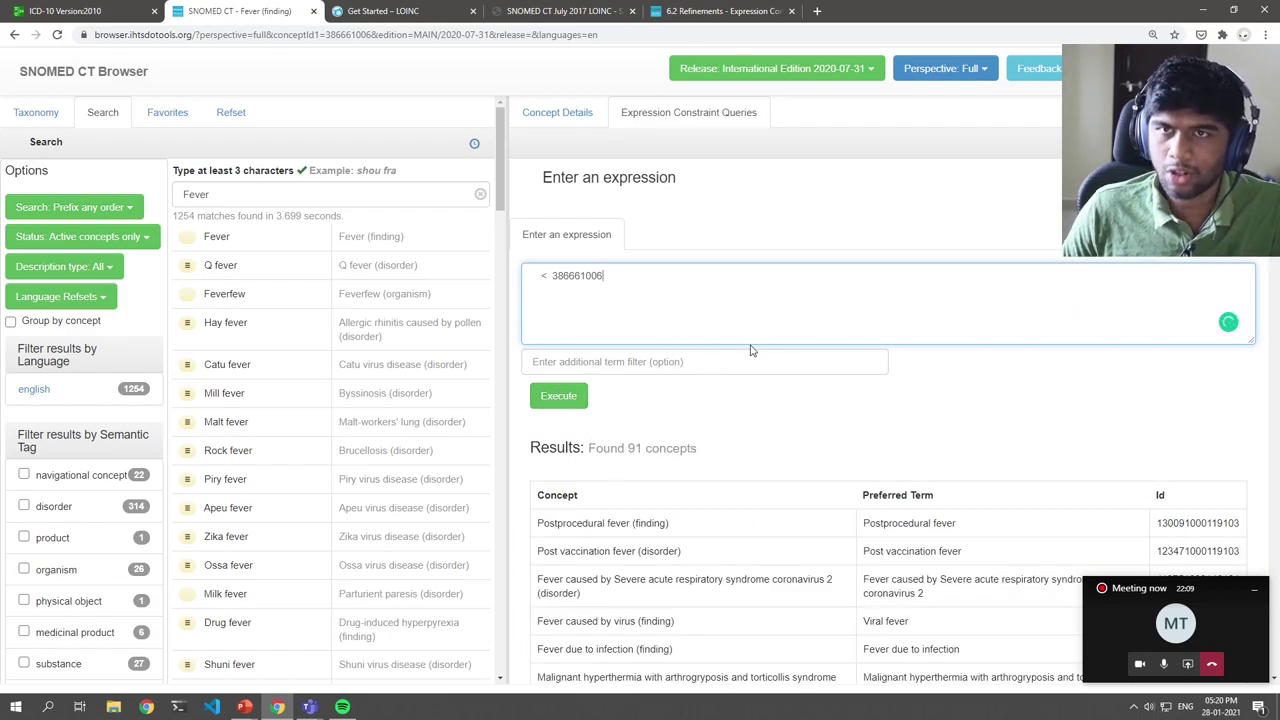
- Examine the list of concepts returned by the < 386661006 descendant query
scroll(752, 348, "down", 4)
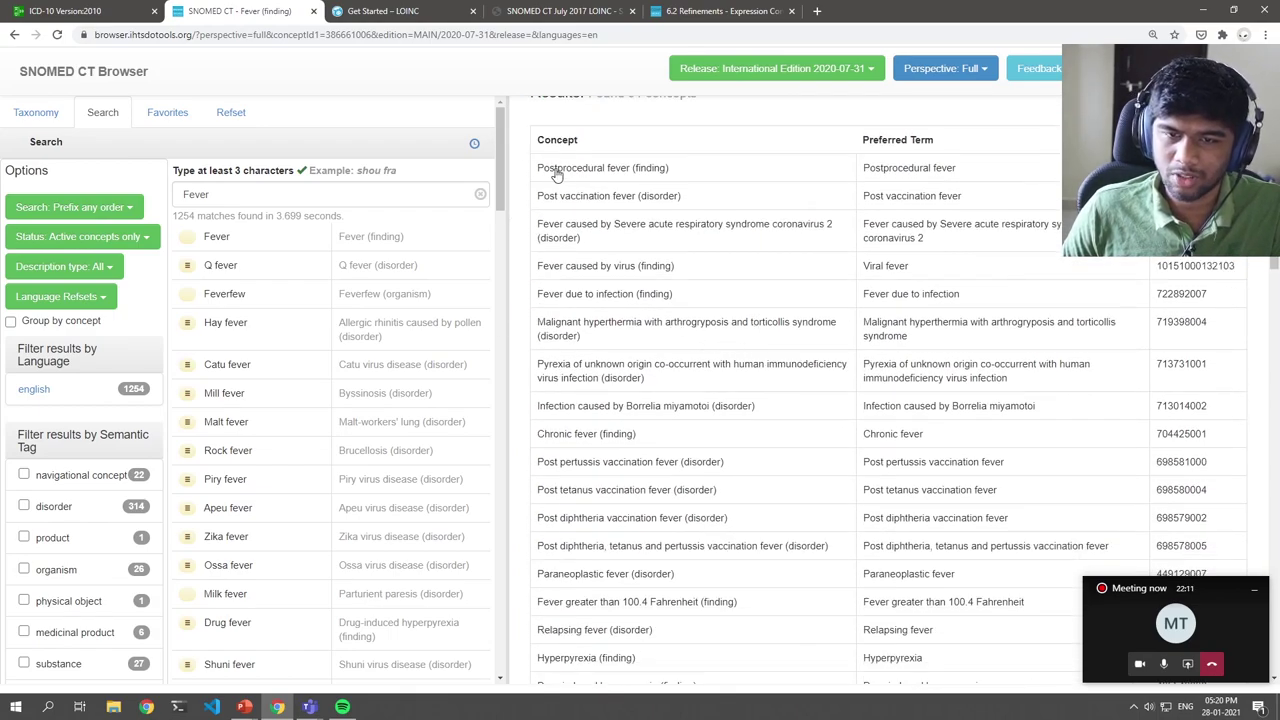
scroll(610, 280, "down", 2)
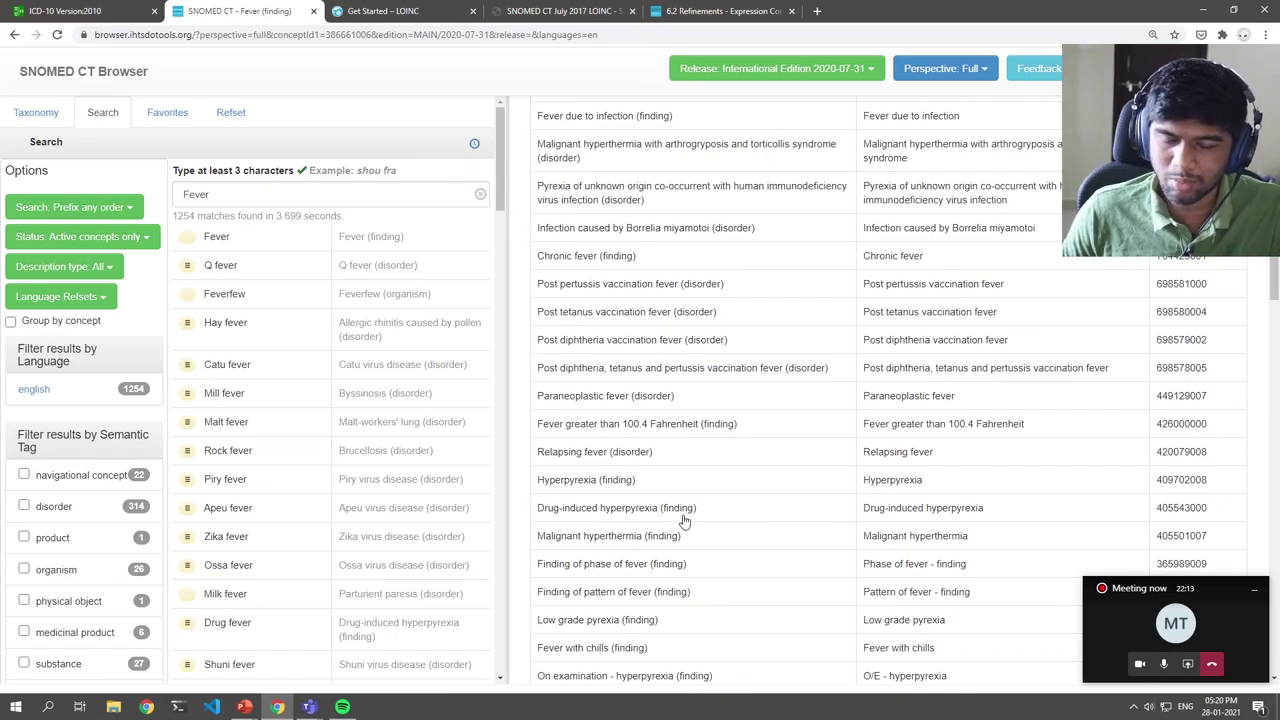
scroll(680, 515, "down", 6)
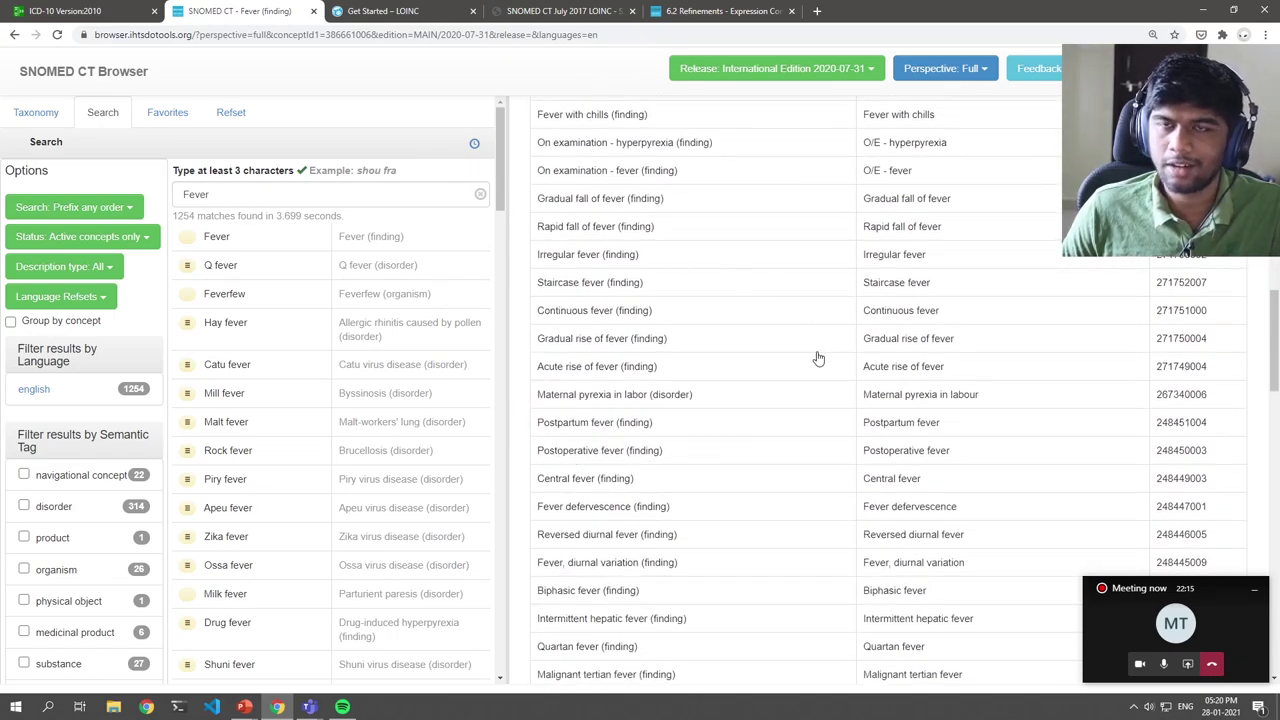
scroll(815, 370, "down", 2)
scroll(805, 385, "up", 2)
scroll(798, 392, "down", 4)
scroll(800, 392, "down", 10)
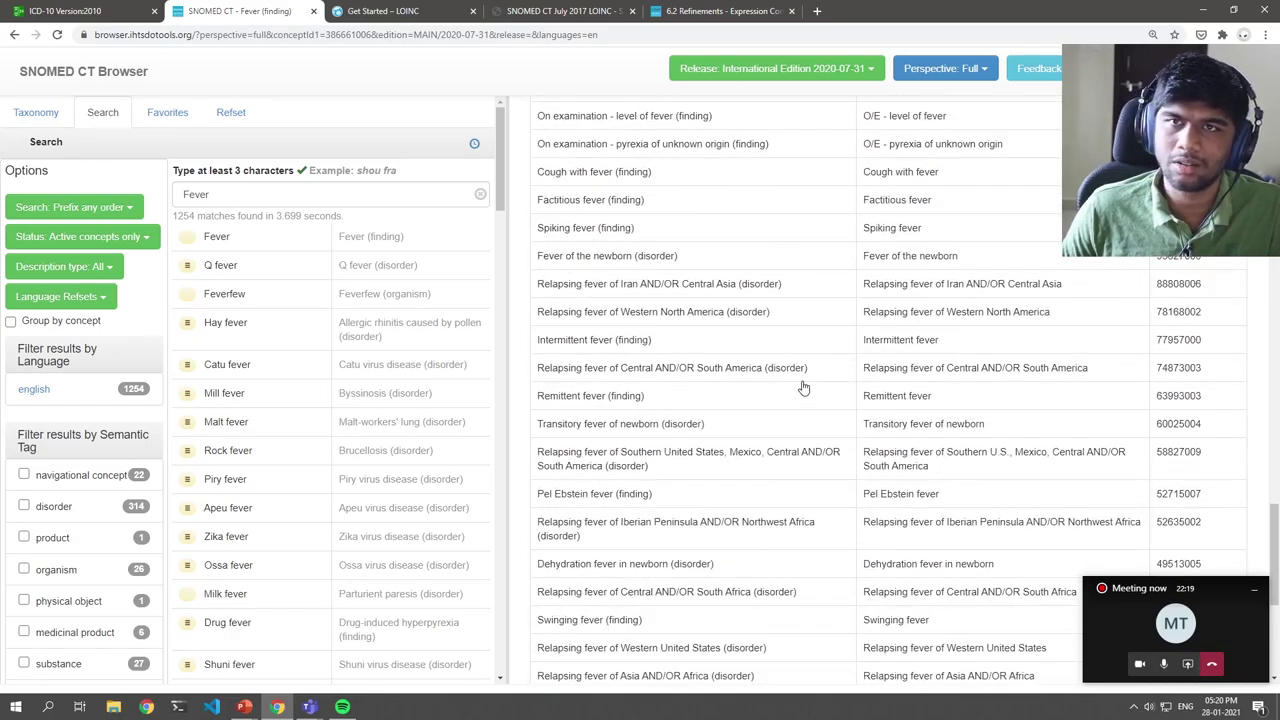
scroll(803, 387, "up", 15)
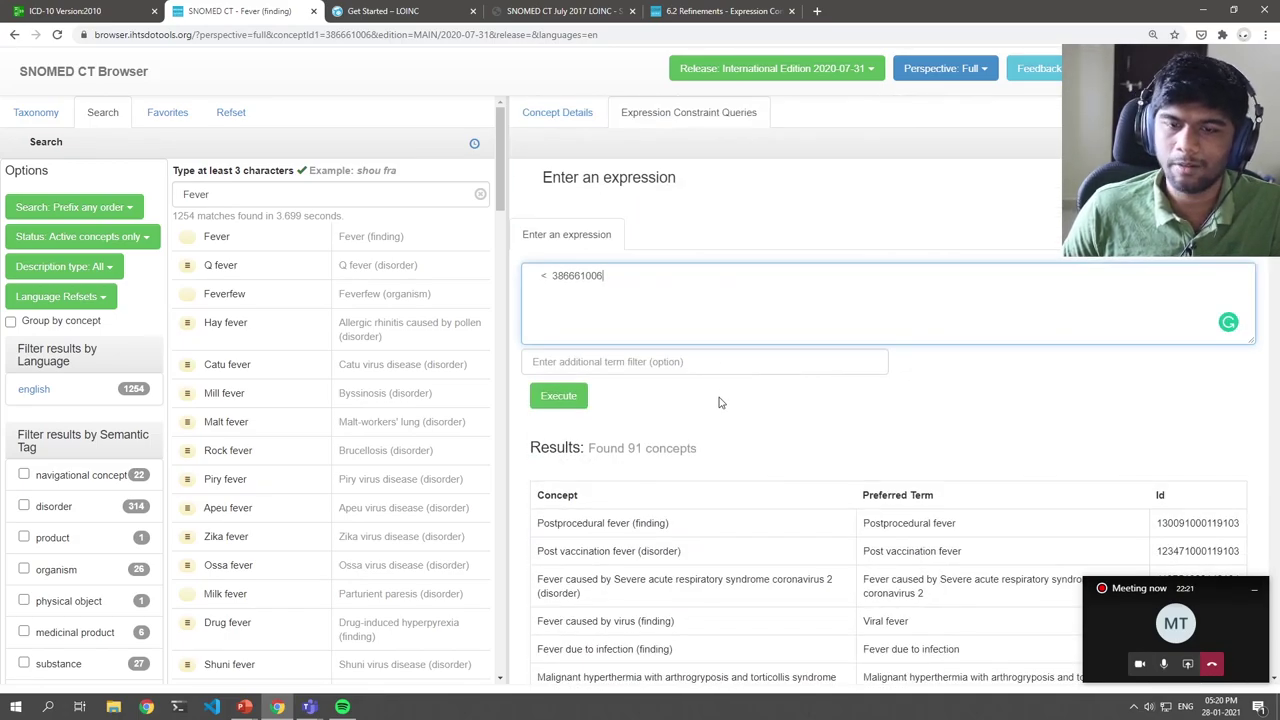
- Clear the < 386661006 expression and return to the concept details of Fever (finding)
triple_click(651, 283)
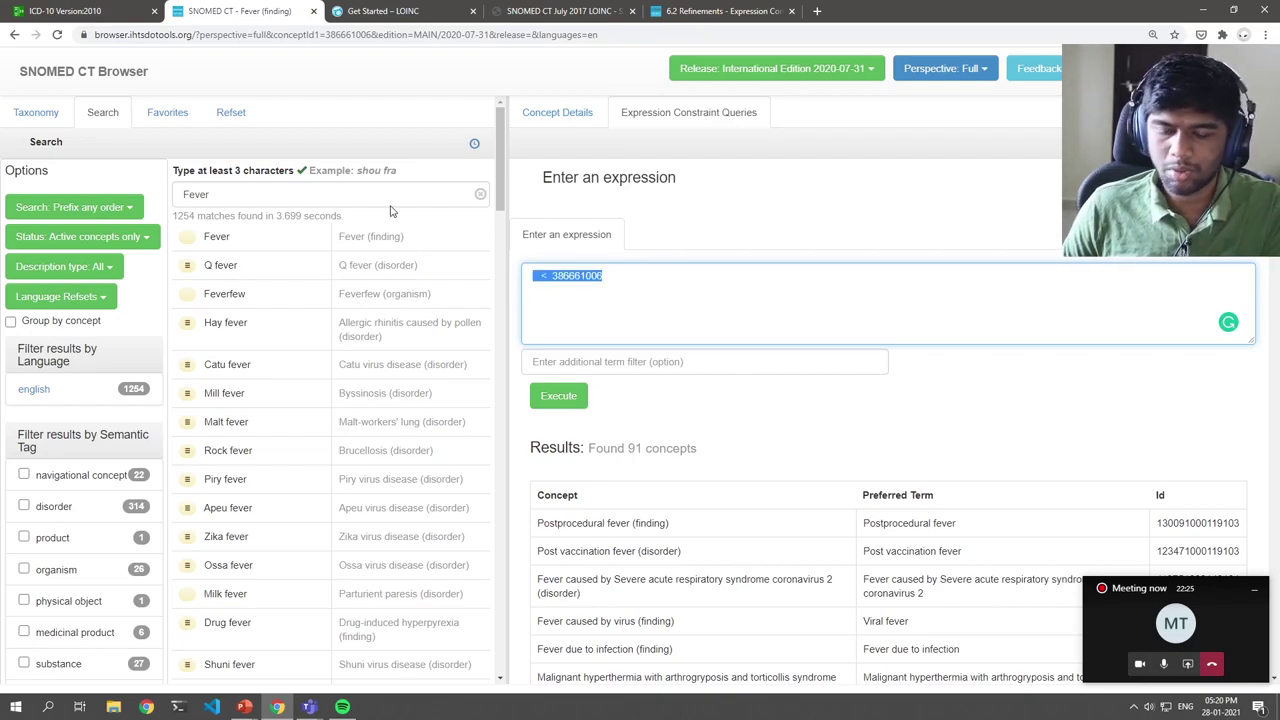
key("BackSpace")
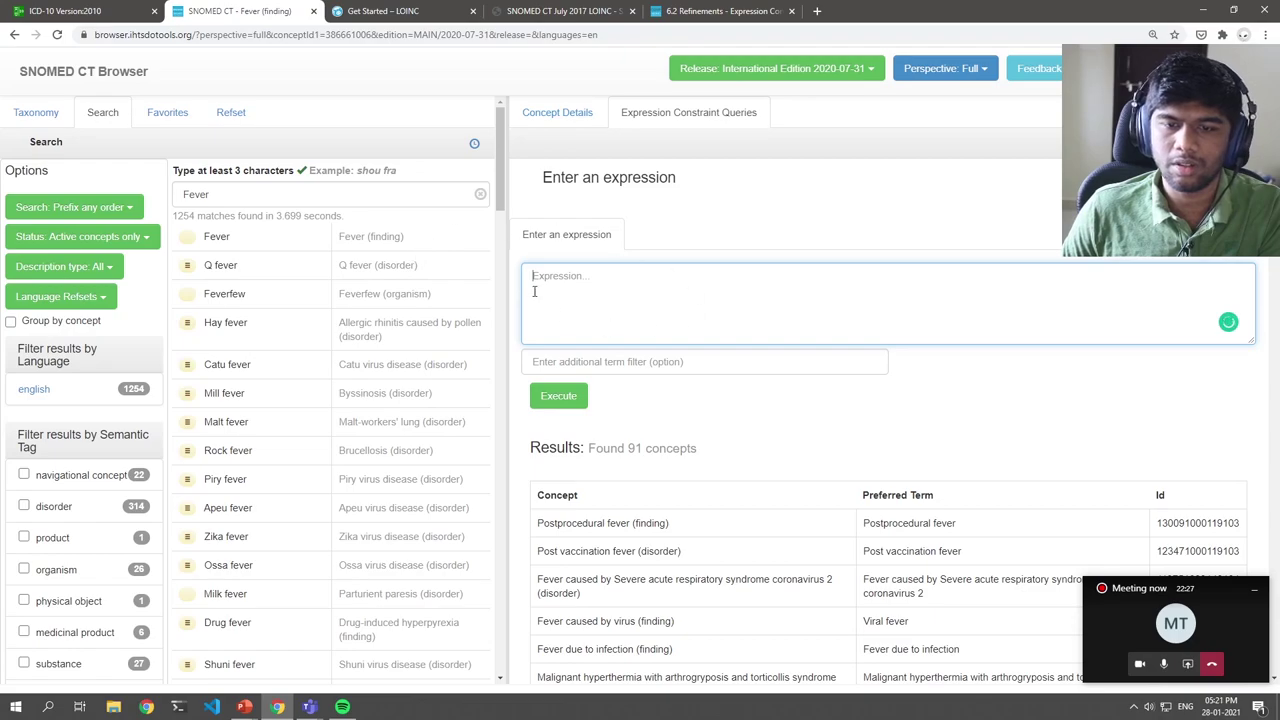
scroll(445, 297, "down", 5)
scroll(445, 297, "up", 10)
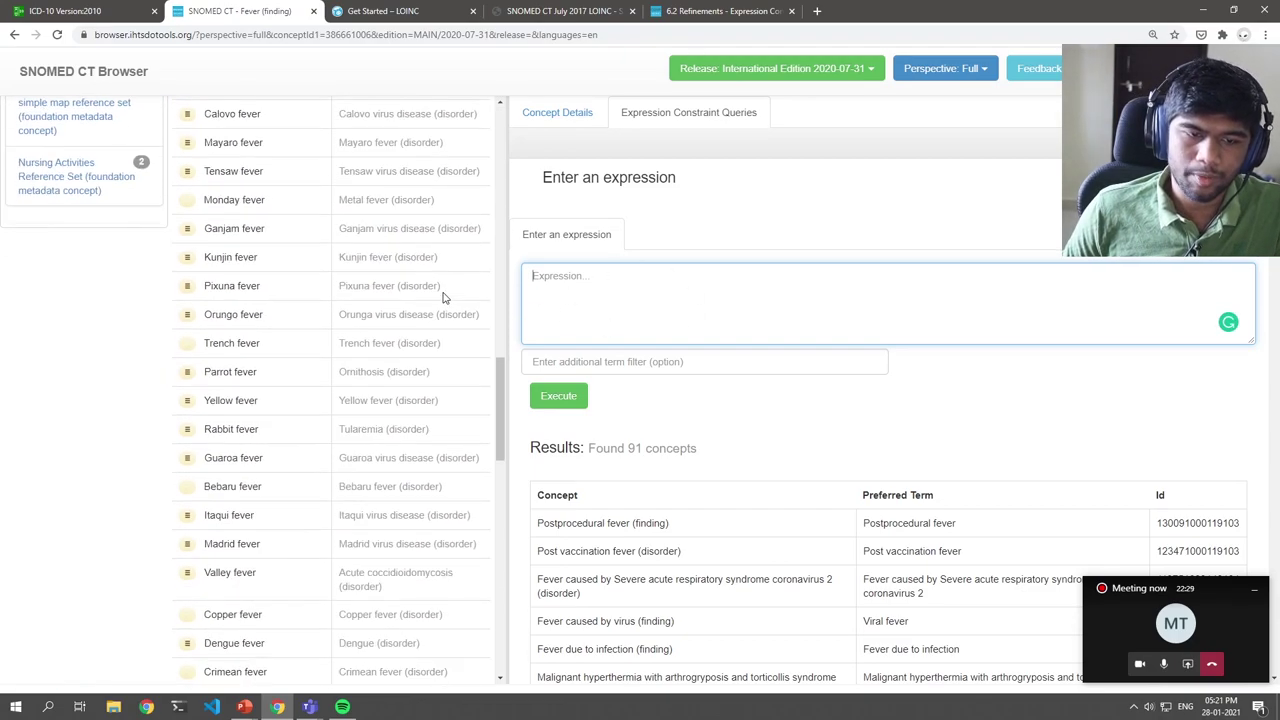
left_click(585, 112)
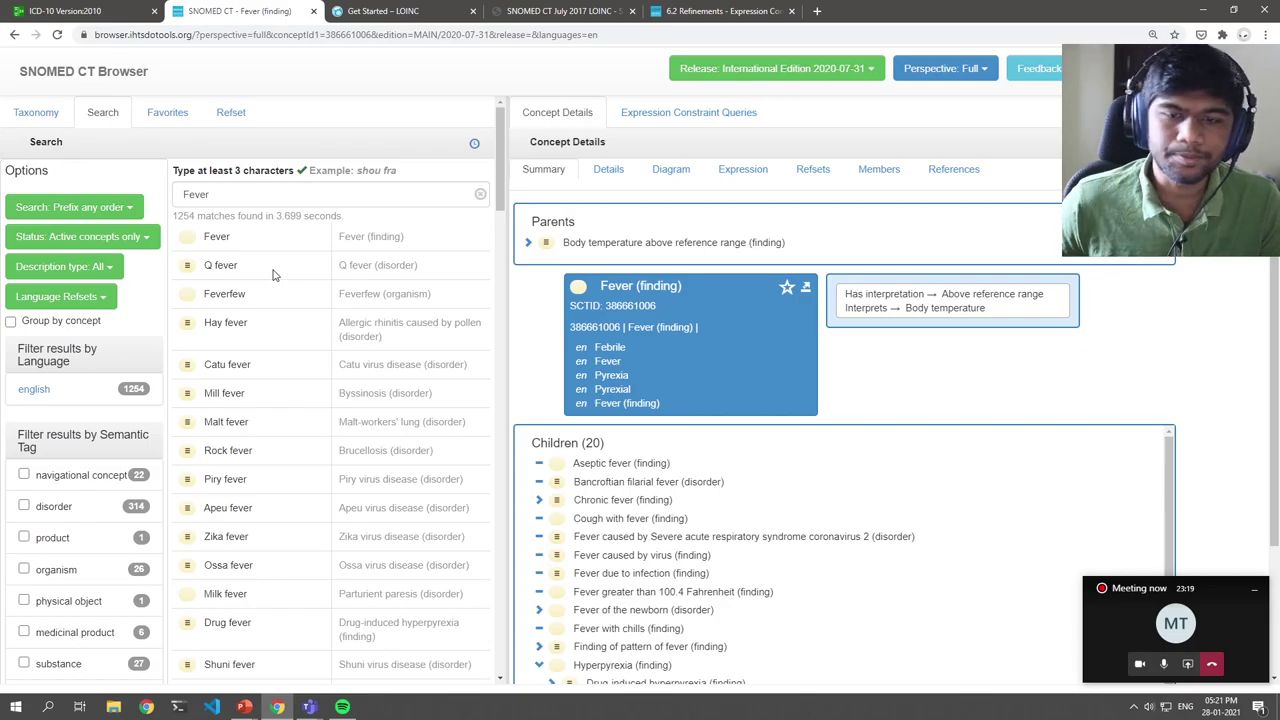
- Search the web for snomed ct post-coordinated expressions in a new browser tab
left_click(816, 11)
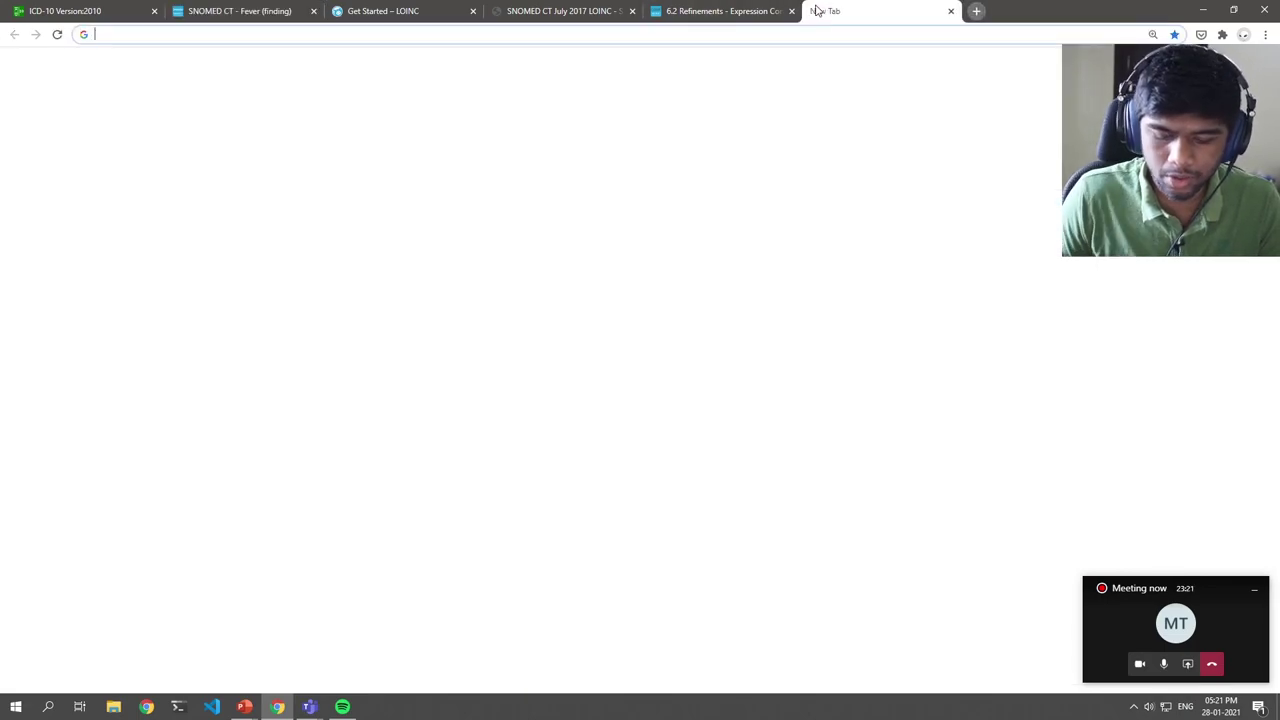
type("snomed ct post")
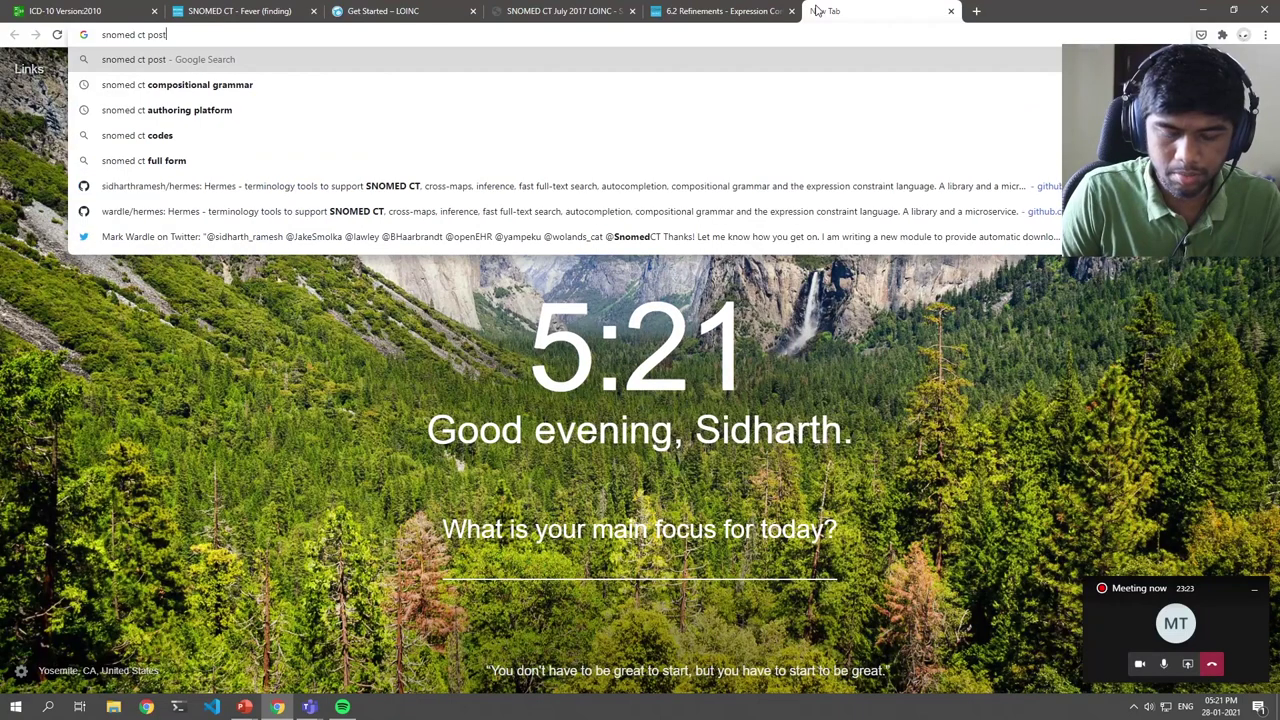
type("-c")
key("Down")
key("Return")
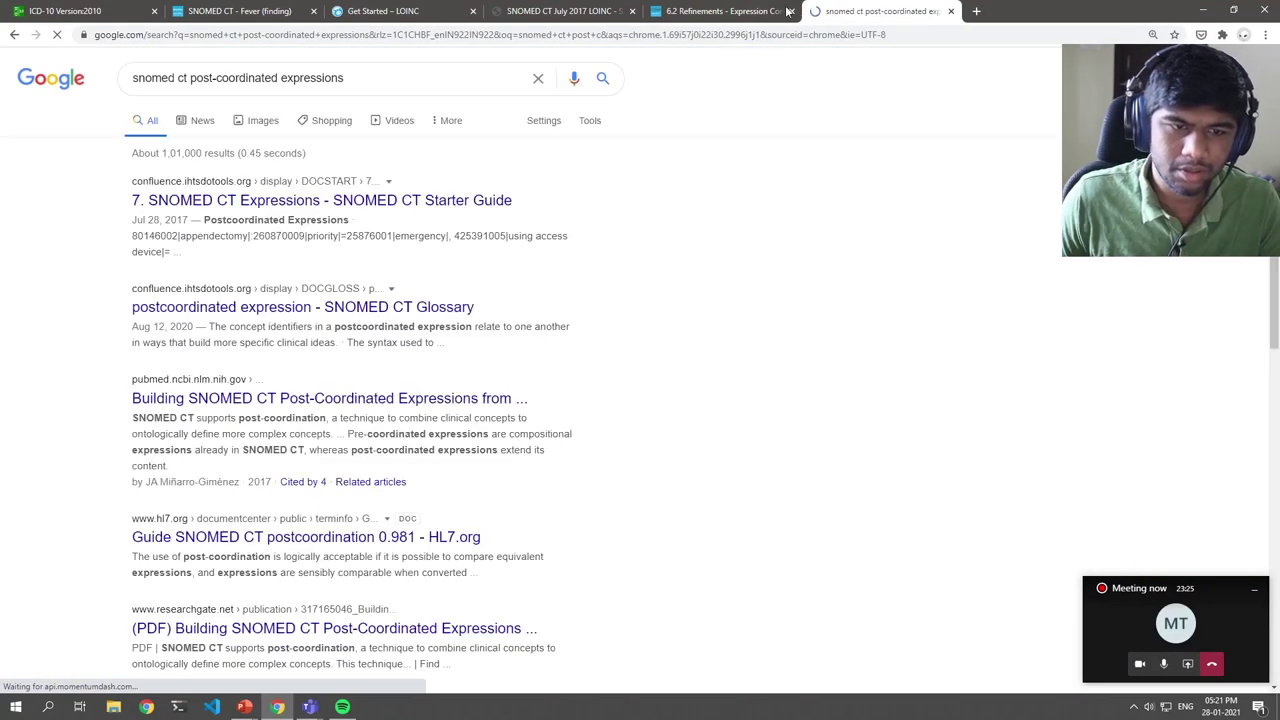
- Open the 7. SNOMED CT Expressions page of the Starter Guide in a new tab placed directly after the SNOMED CT browser's tab
middle_click(320, 200)
left_click_drag(1058, 7, 723, 9)
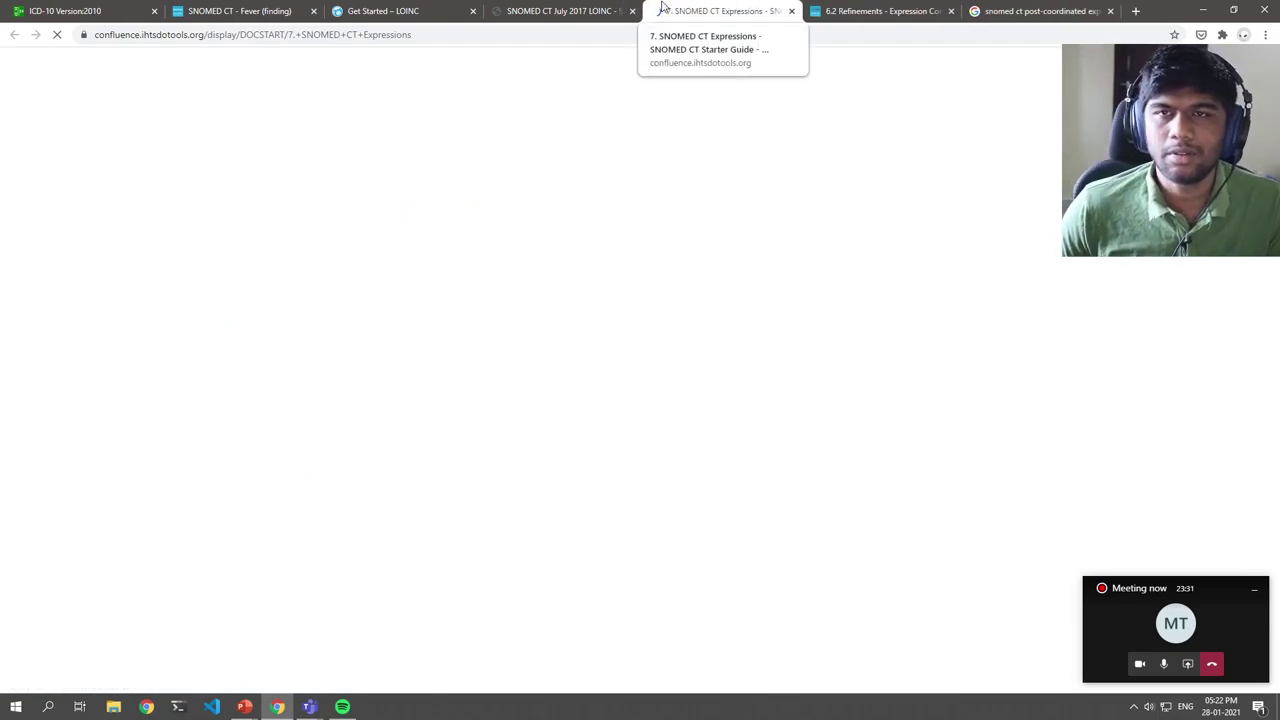
left_click_drag(663, 7, 395, 7)
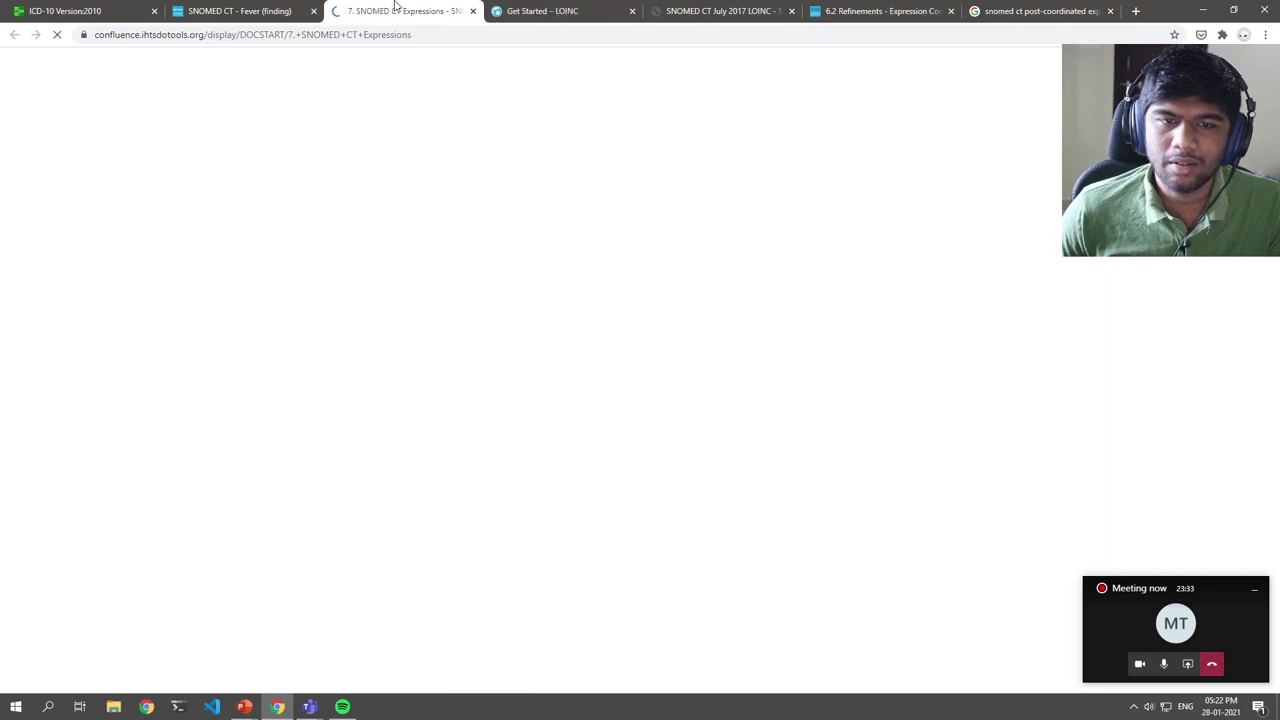
left_click(245, 11)
scroll(372, 243, "down", 2)
scroll(372, 243, "up", 2)
left_click(275, 194)
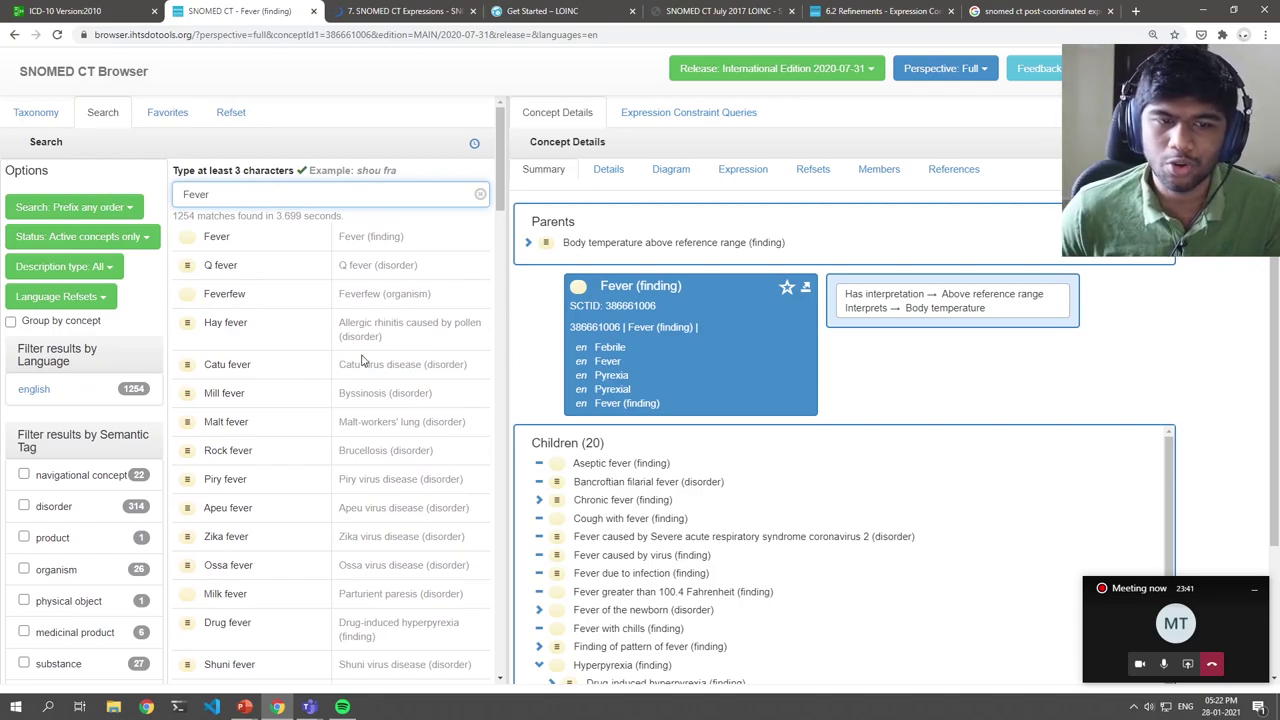
scroll(363, 360, "down", 5)
scroll(361, 354, "up", 5)
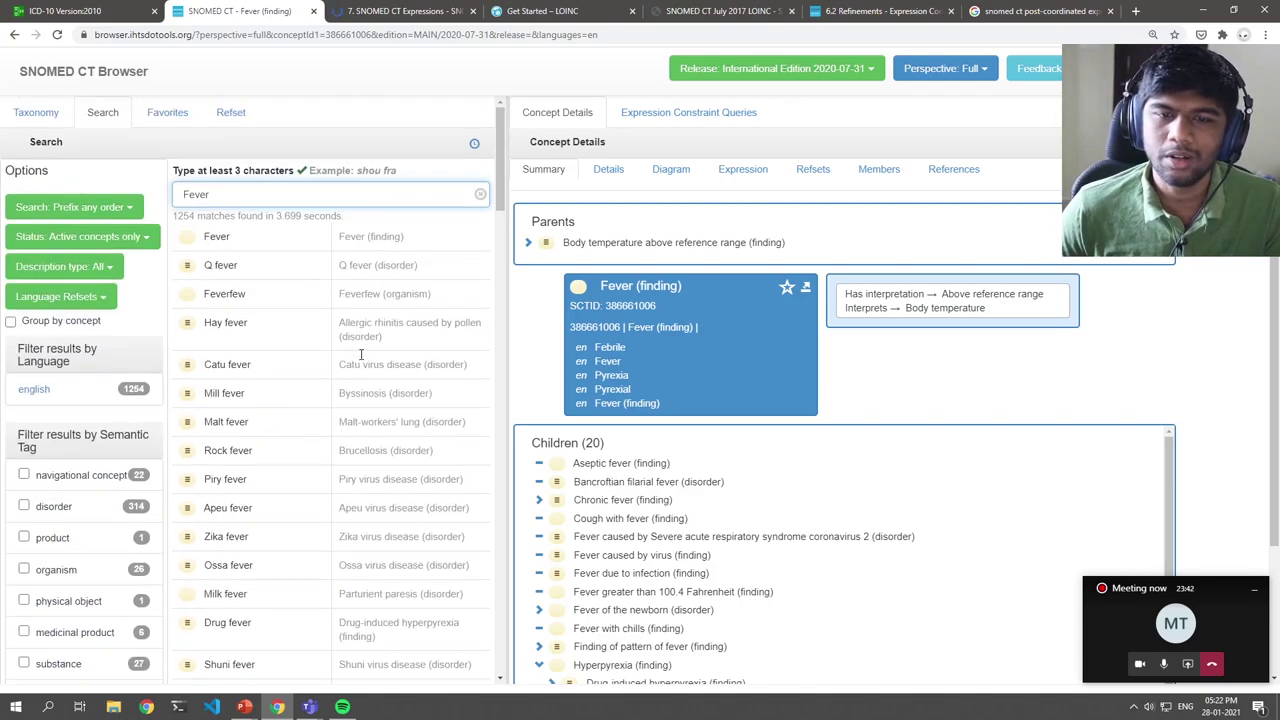
left_click(390, 11)
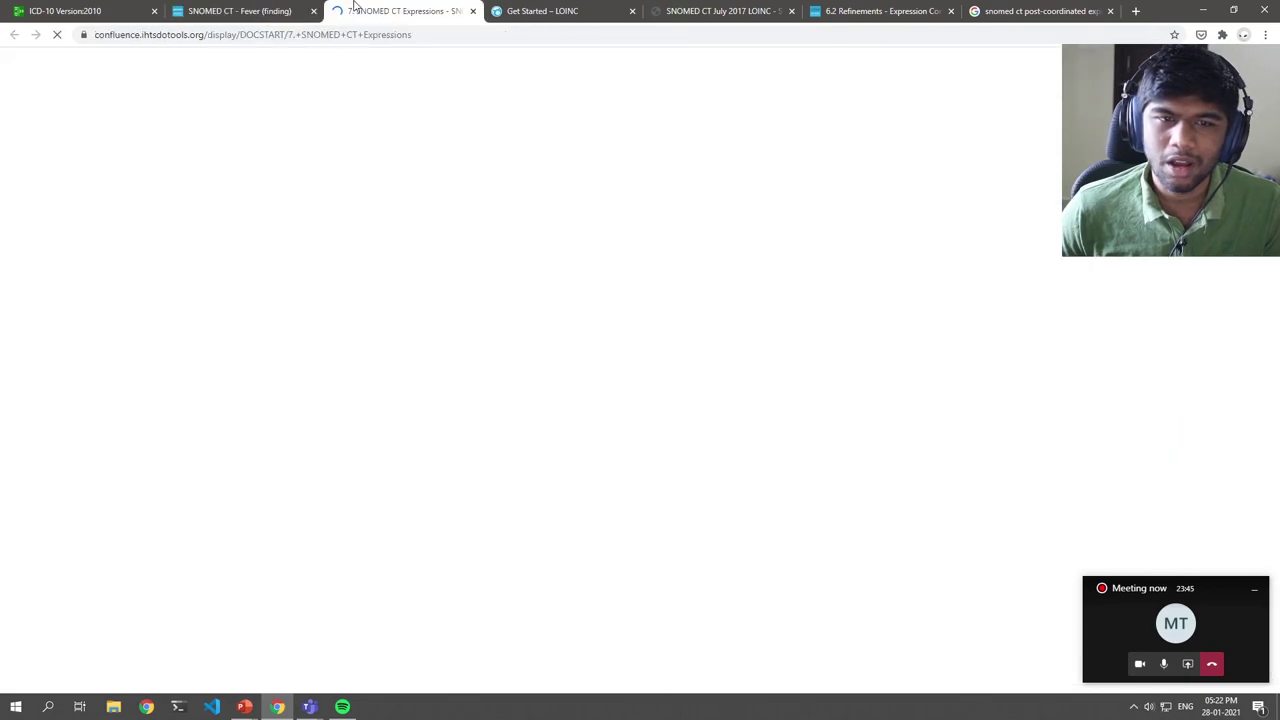
left_click(389, 34)
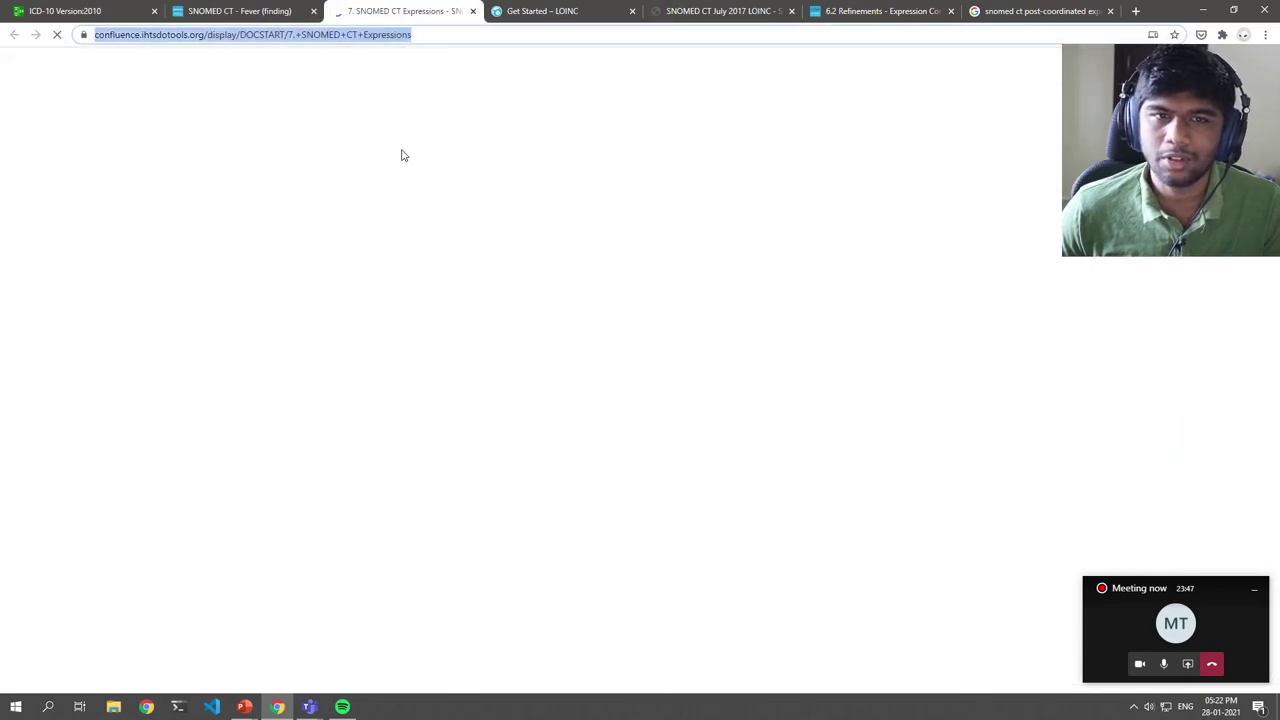
left_click(252, 9)
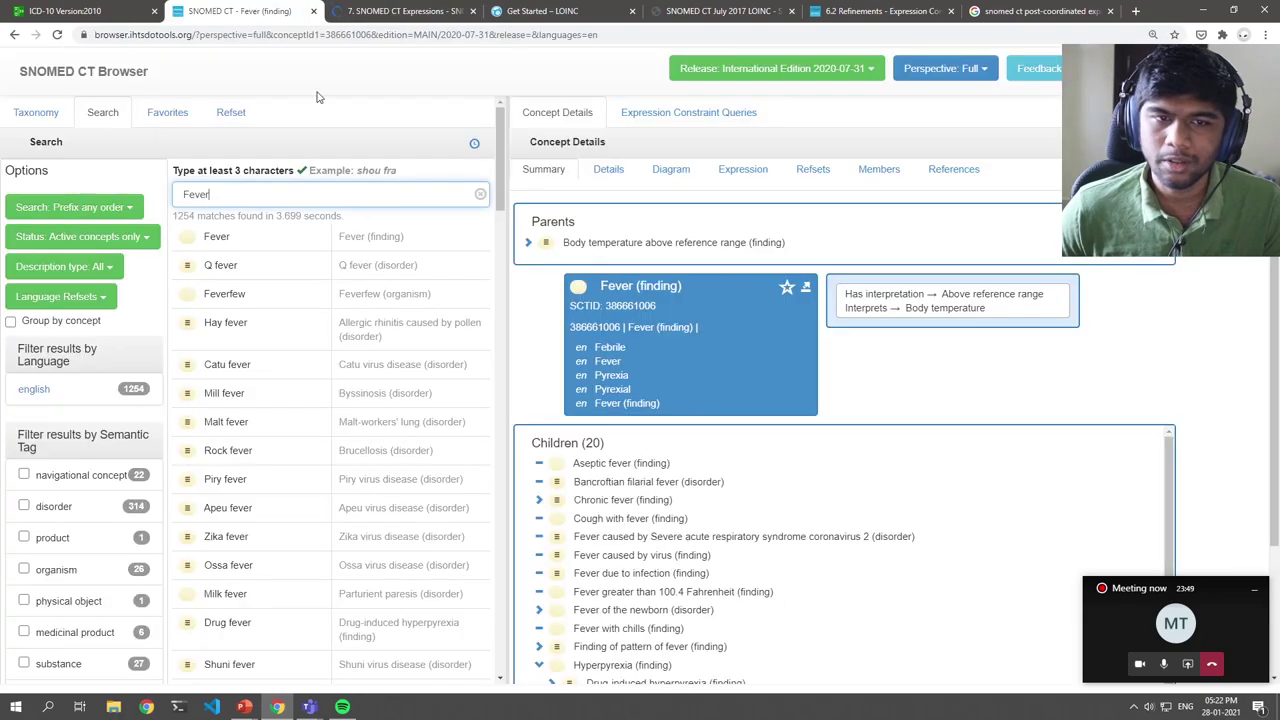
left_click(392, 11)
left_click(240, 10)
scroll(722, 300, "down", 1)
scroll(722, 300, "up", 1)
- Copy the brief-syntax < 404684003 |Clinical finding| example from the Attribute Groups section of 6.2 Refinements
left_click(689, 116)
left_click(600, 305)
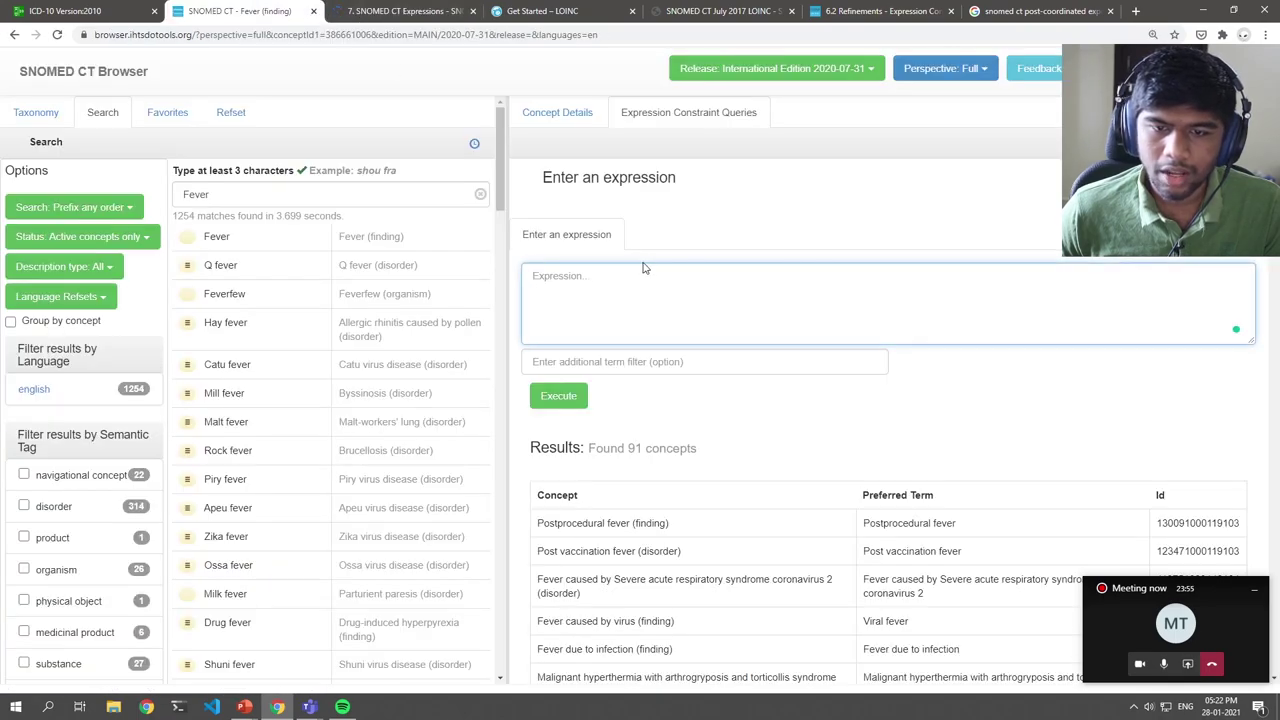
left_click(392, 11)
left_click(705, 10)
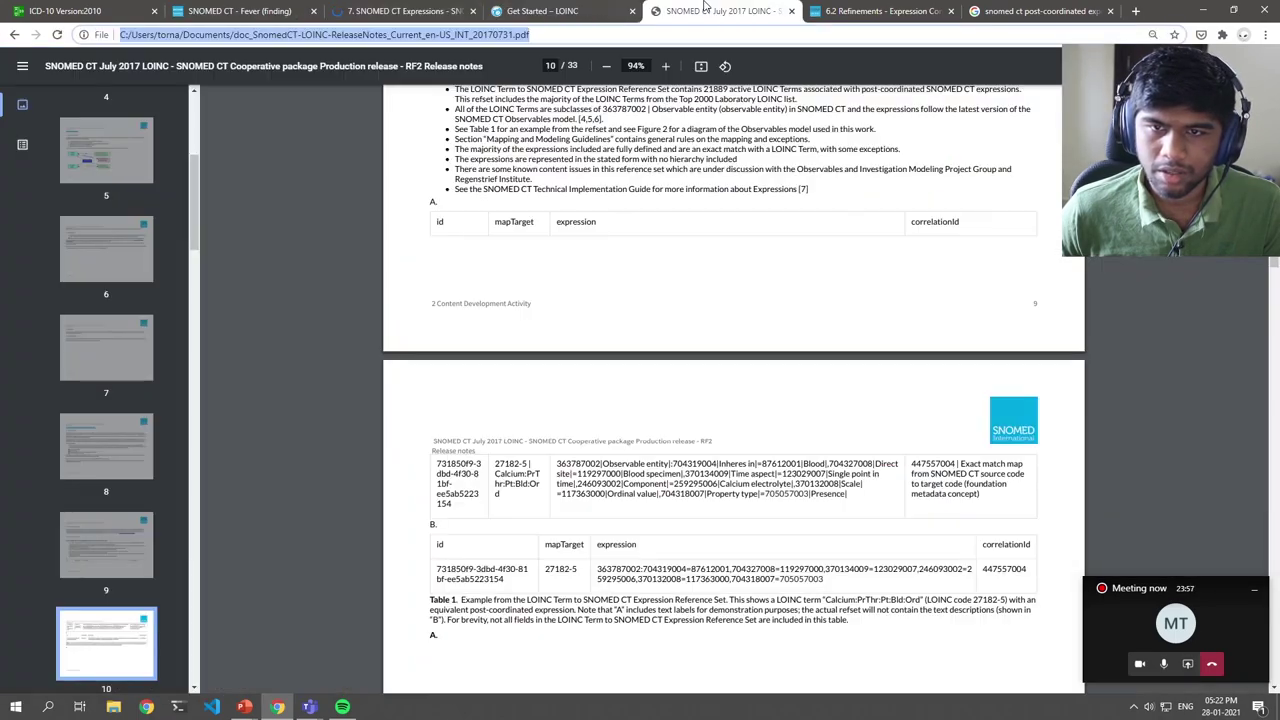
left_click(830, 10)
scroll(430, 395, "down", 3)
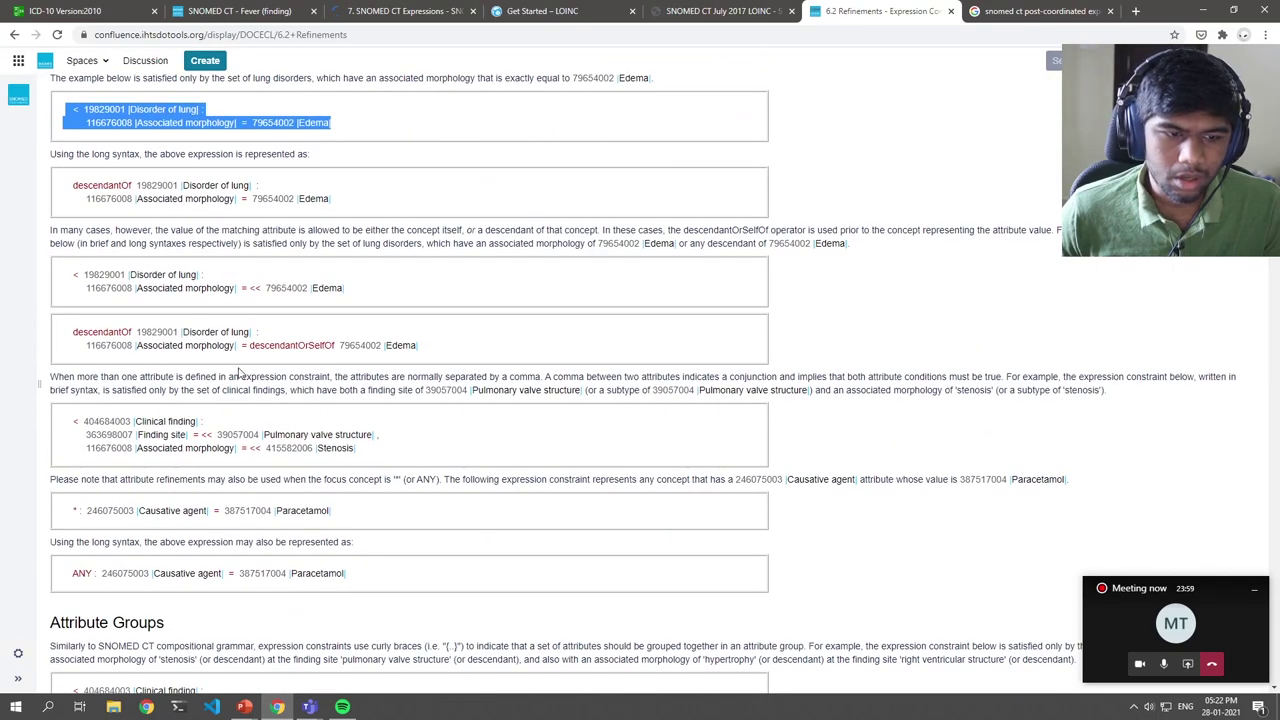
scroll(240, 373, "down", 2)
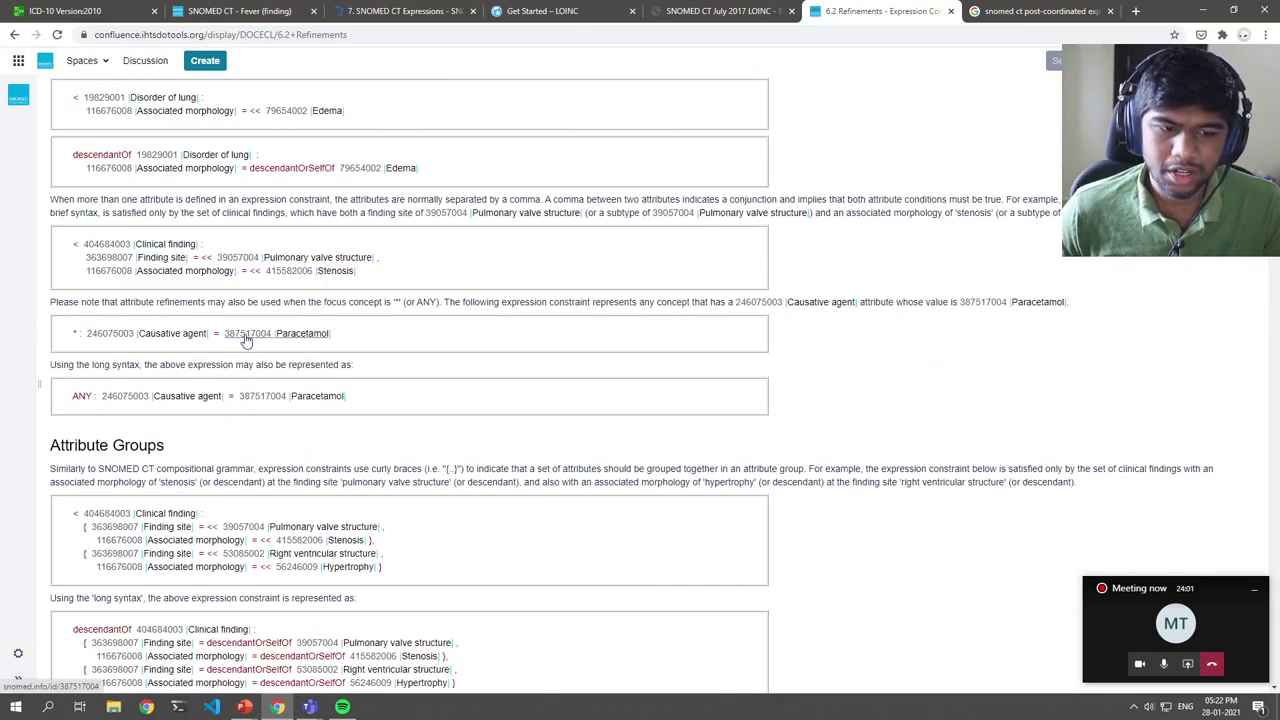
scroll(246, 340, "down", 2)
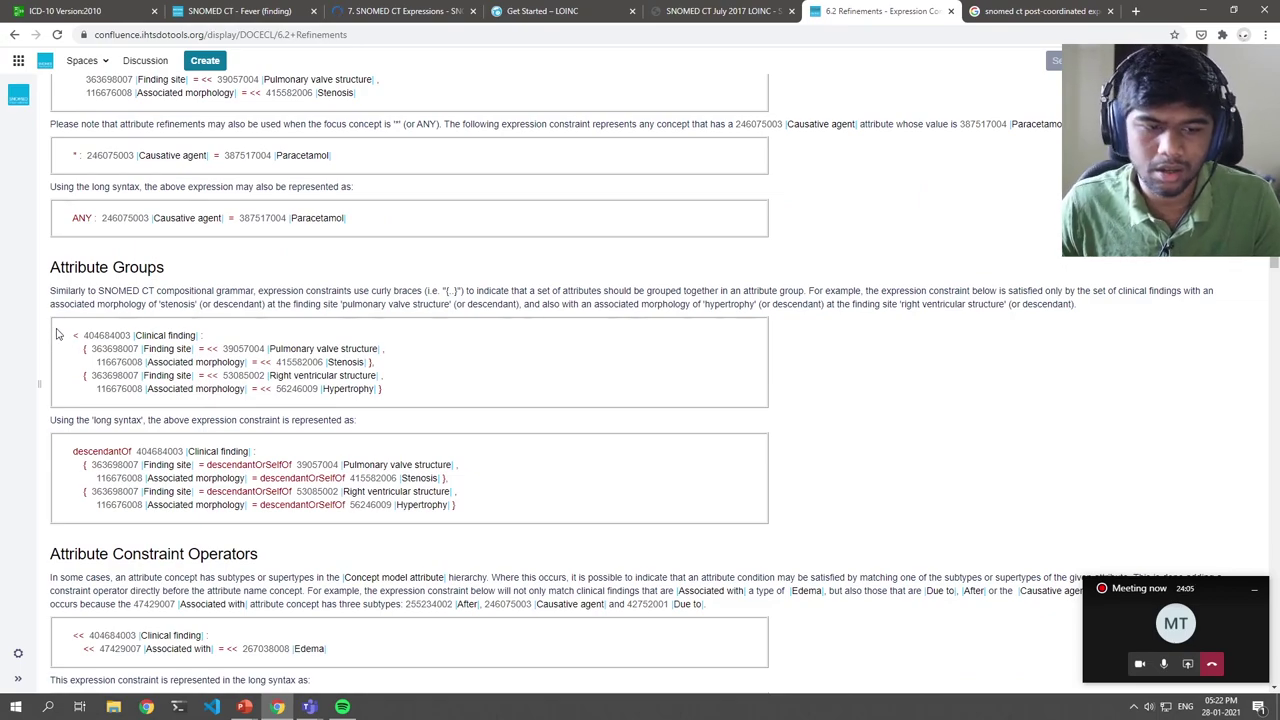
left_click_drag(68, 335, 412, 392)
- Paste the Clinical finding example into the empty constraint expression and remove its leading < operator
left_click(400, 11)
left_click(245, 11)
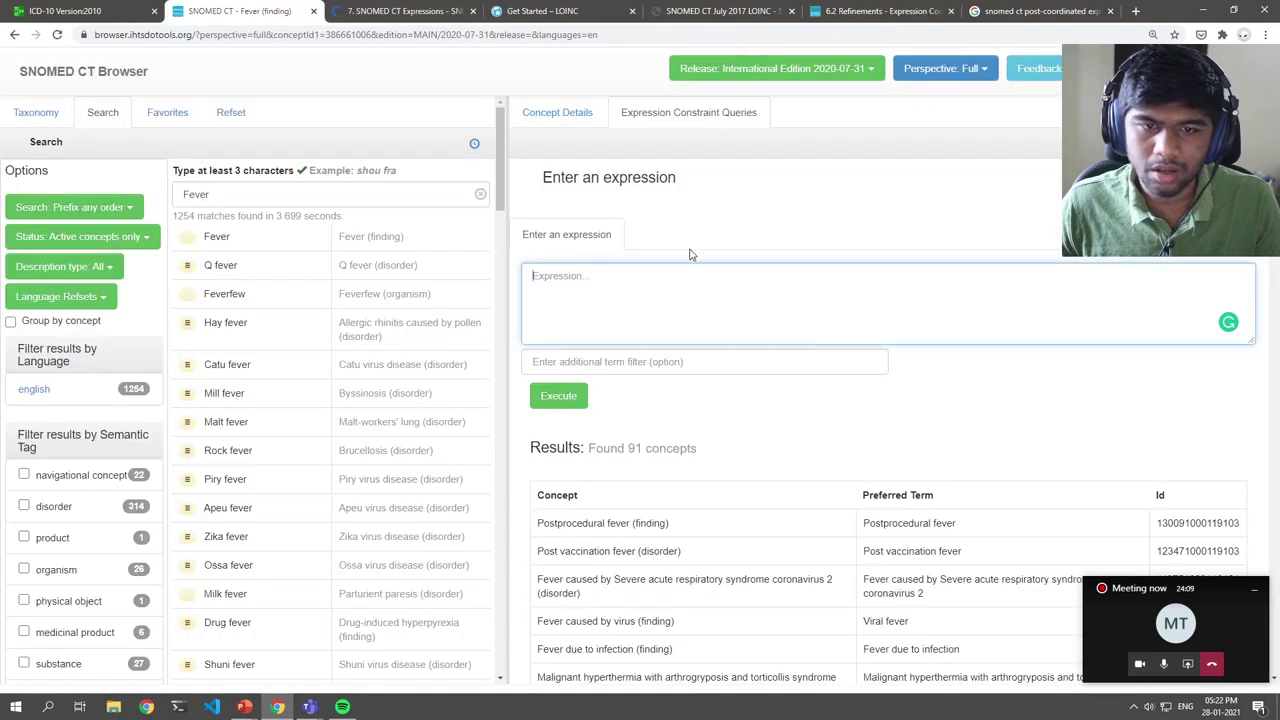
left_click(663, 297)
type("< 404684003 |Clinical finding| :   { 363698007 |Finding site| = << 39057004 |Pulmonary valve structure| ,     116676008 |Associated morphology| = << 415582006 |Stenosis| },   { 363698007 |Finding site| = << 53085002 |Right ventricular structure| ,     116676008 |Associated morphology| = << 56246009 |Hypertrophy| }")
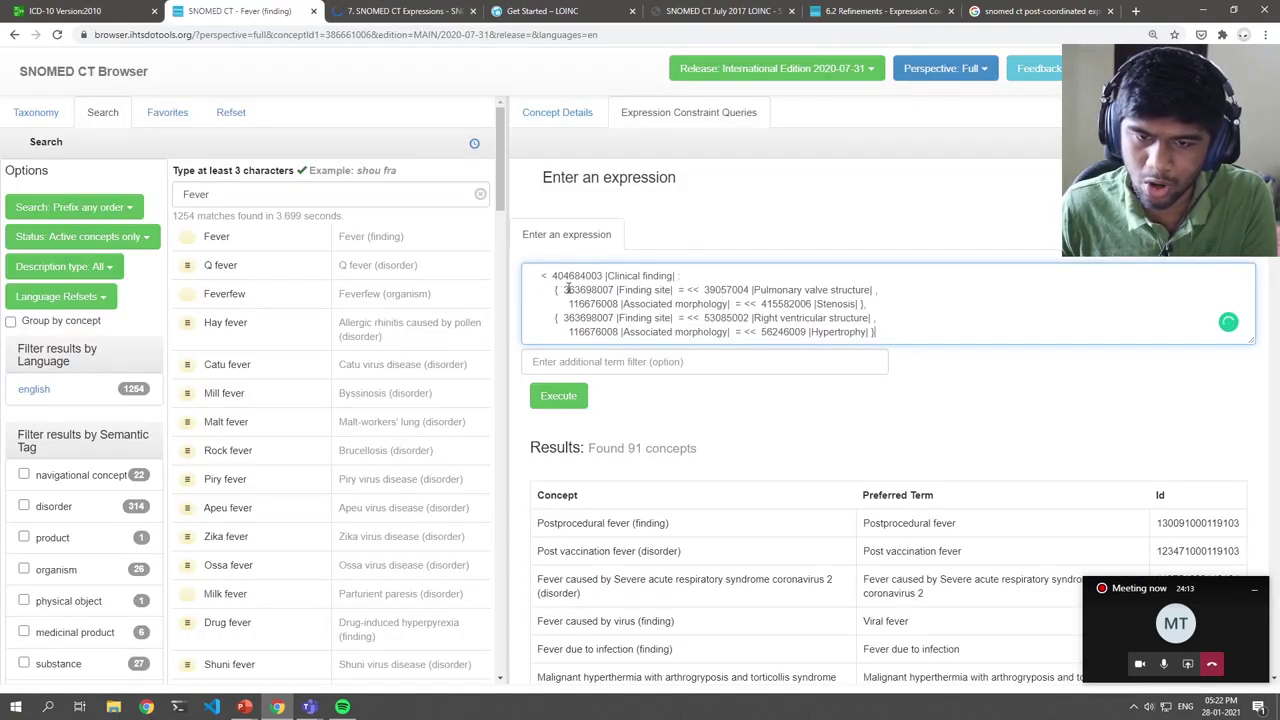
left_click_drag(553, 279, 525, 280)
key("BackSpace")
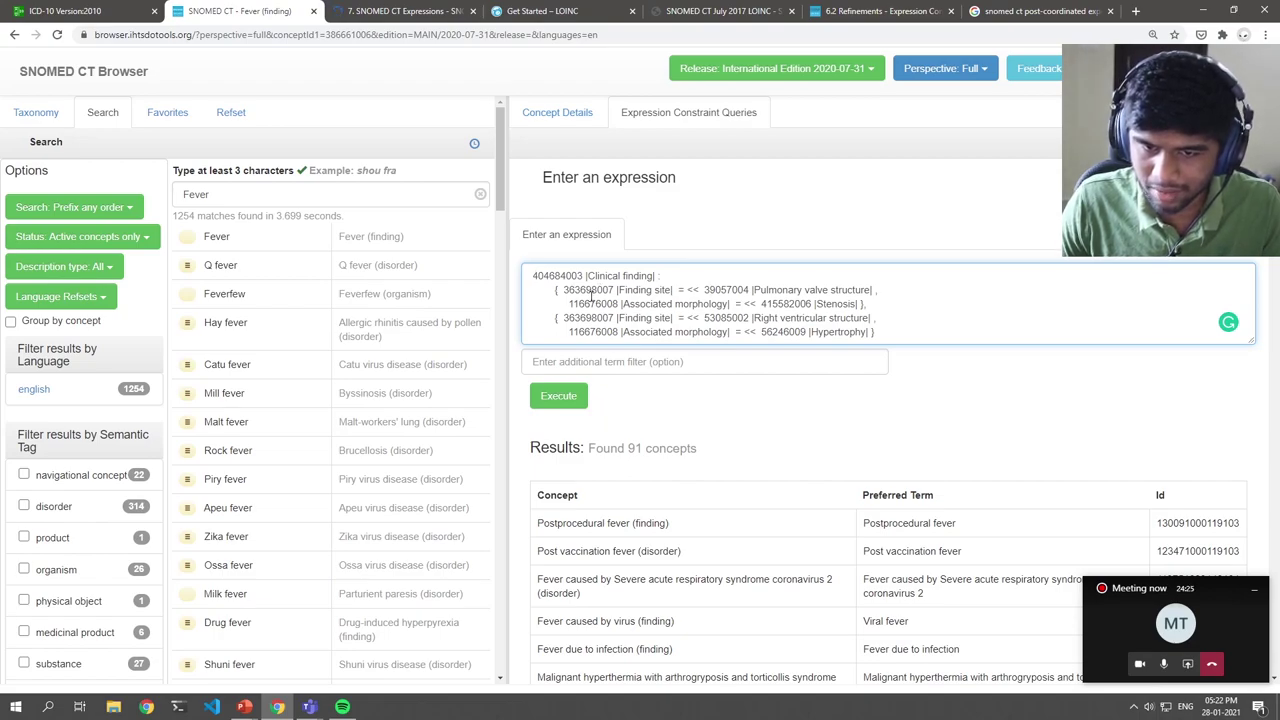
- Examine the pasted Clinical finding expression and its two groups of Finding site and Associated morphology attributes
left_click_drag(562, 290, 872, 290)
left_click(850, 290)
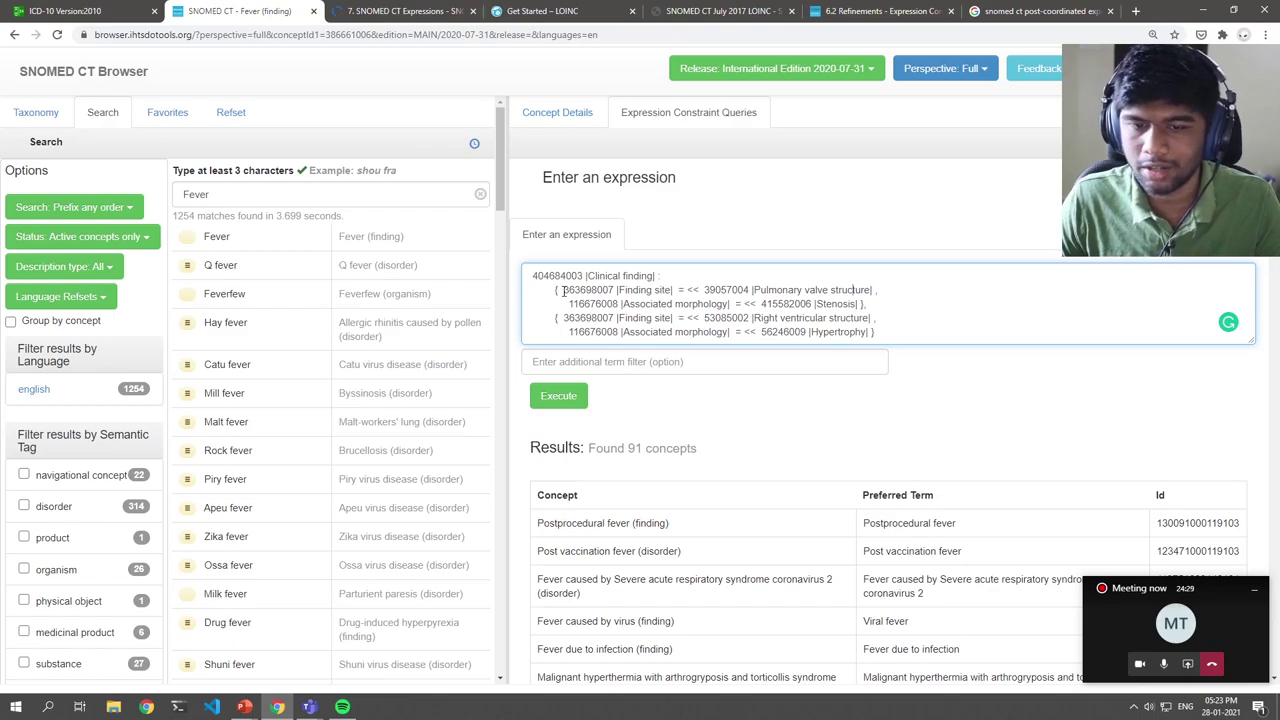
scroll(808, 314, "down", 3)
scroll(834, 277, "up", 3)
left_click_drag(532, 275, 886, 329)
left_click(887, 330)
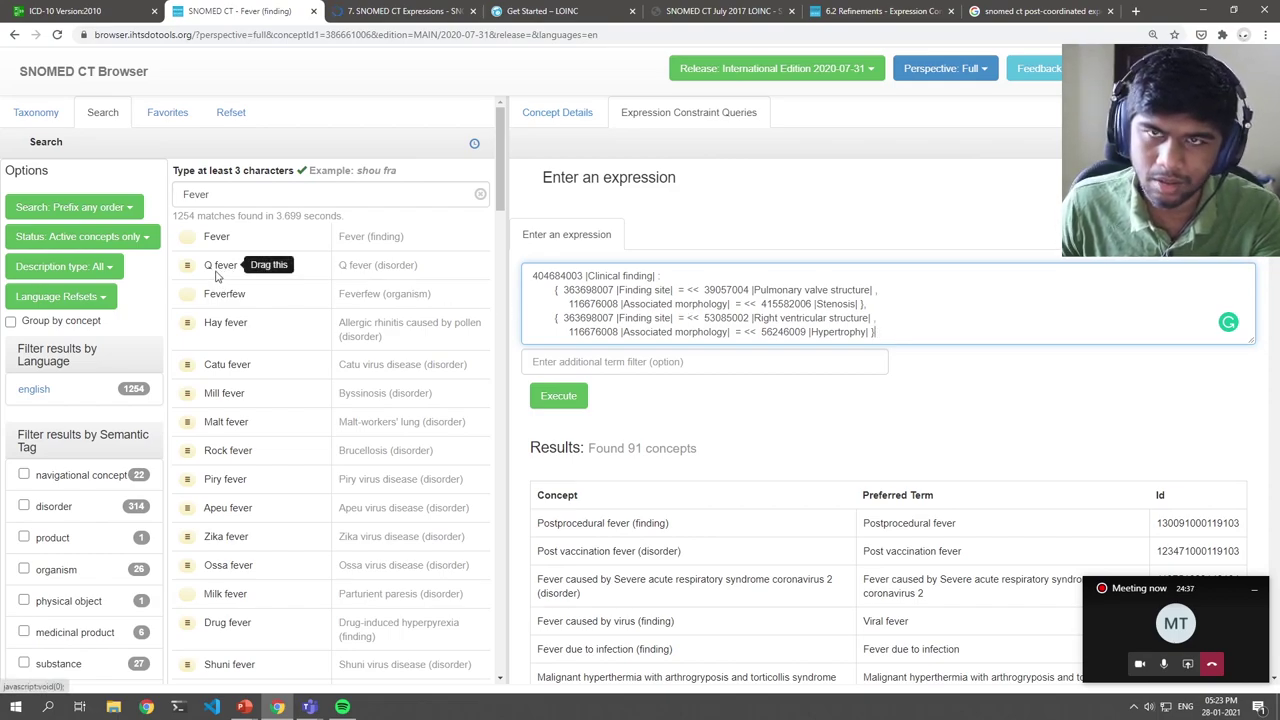
left_click_drag(545, 275, 943, 336)
left_click(941, 334)
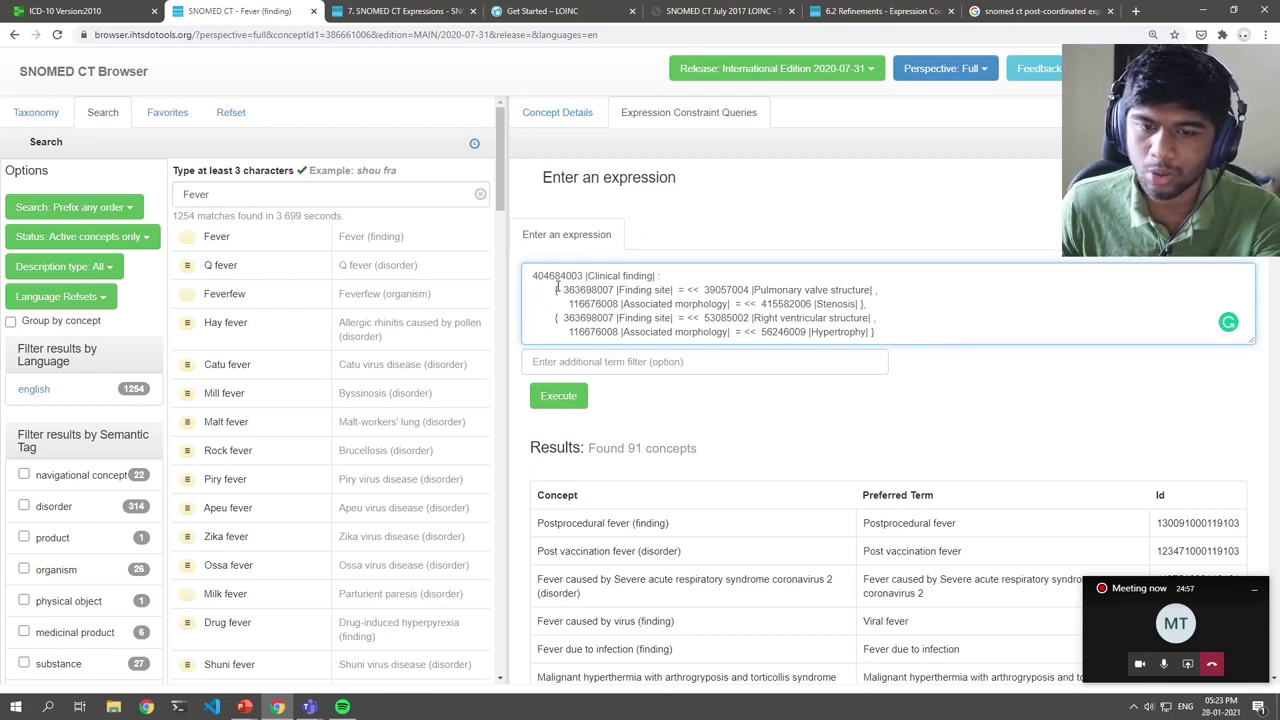
left_click_drag(531, 276, 953, 363)
left_click(943, 333)
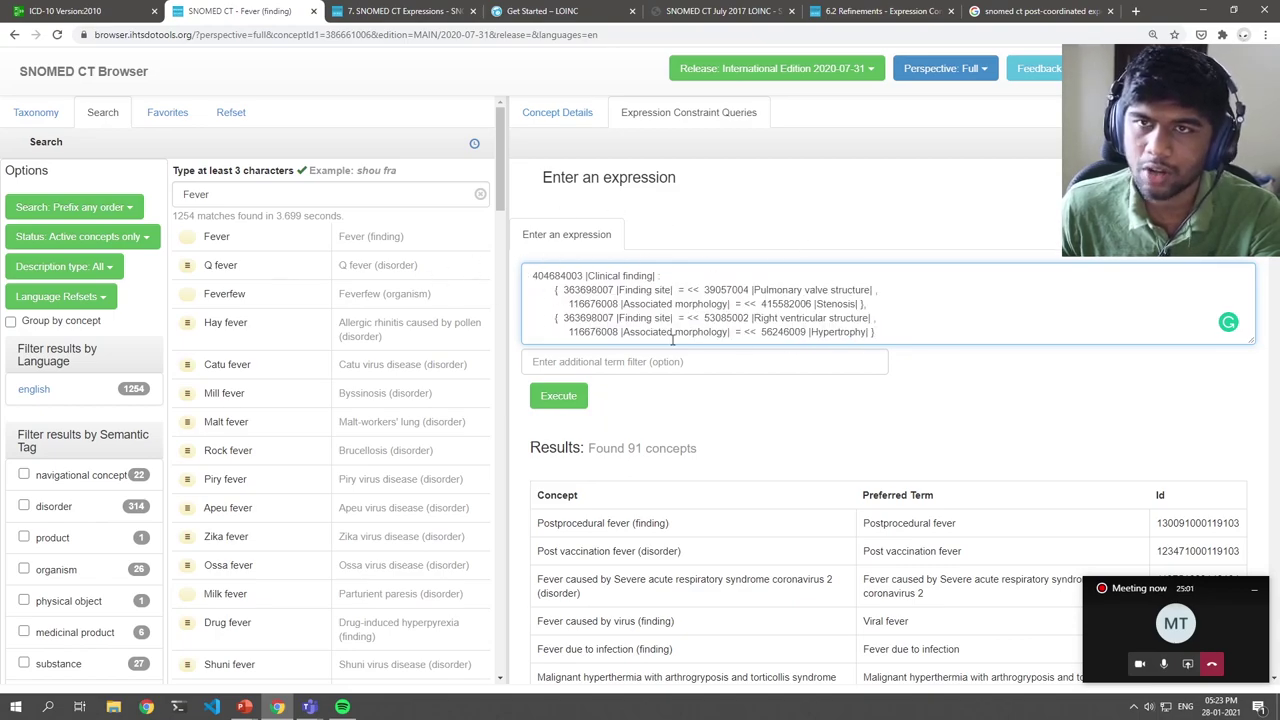
- Review the complete Clinical finding expression together with the results list beneath it
scroll(589, 336, "down", 3)
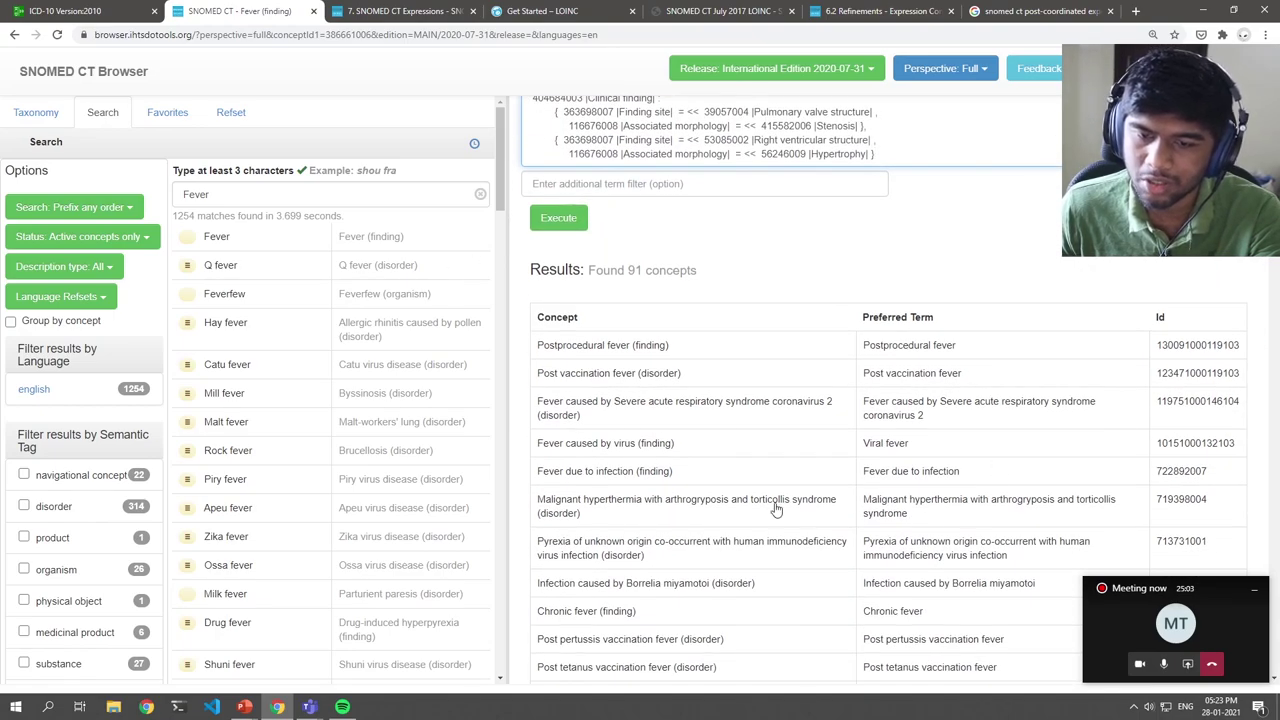
scroll(780, 512, "up", 3)
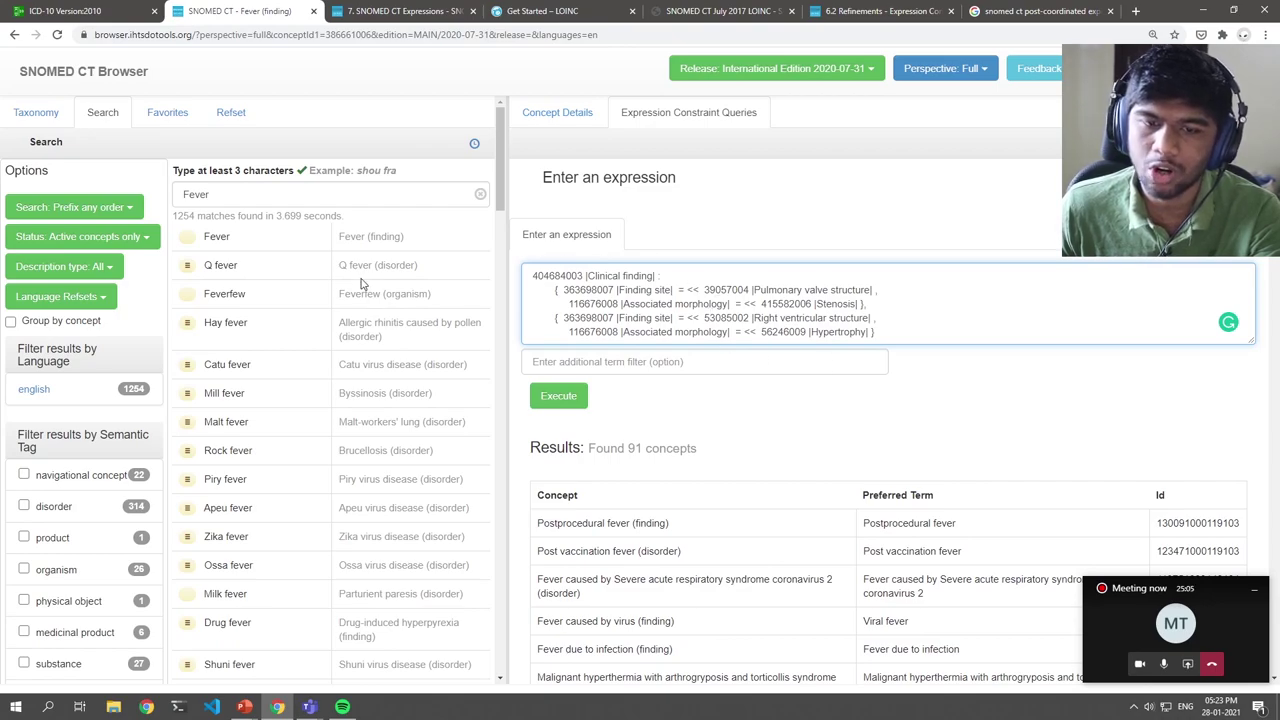
left_click_drag(537, 273, 943, 323)
left_click(945, 328)
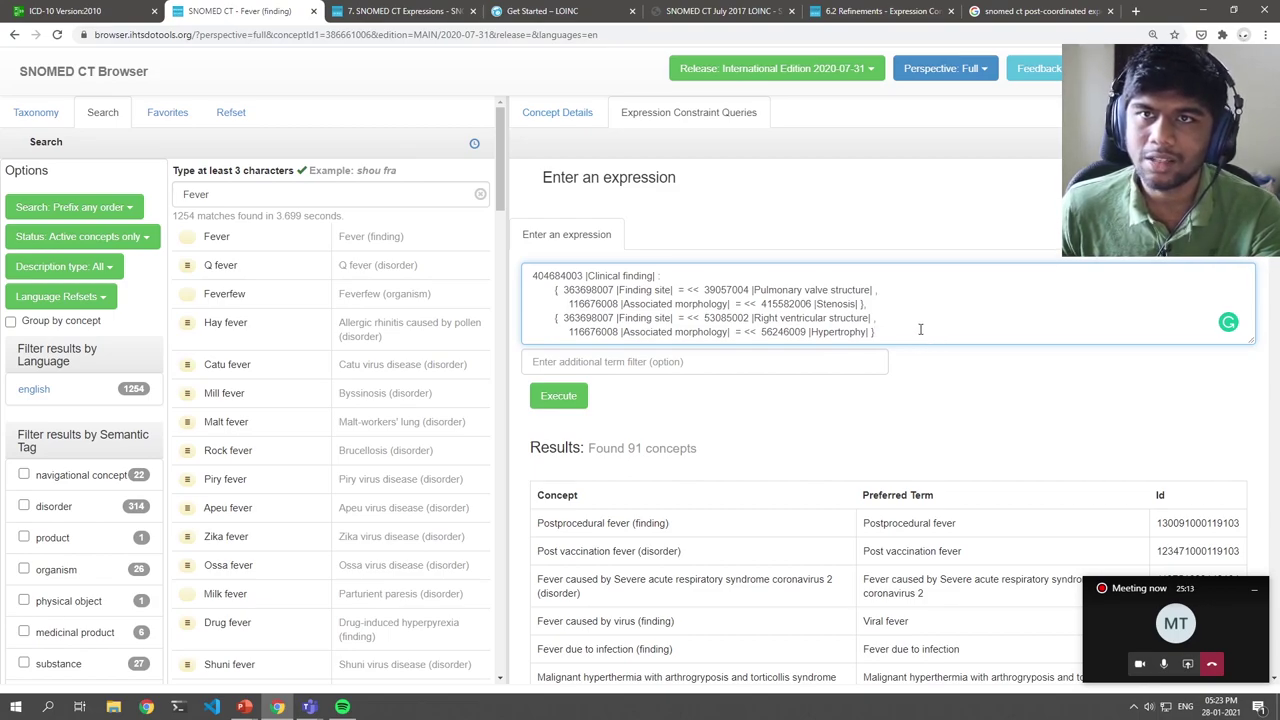
- Return to the SNOMED CT Browser home page and open the MRCM Browser for the International Edition
left_click(84, 74)
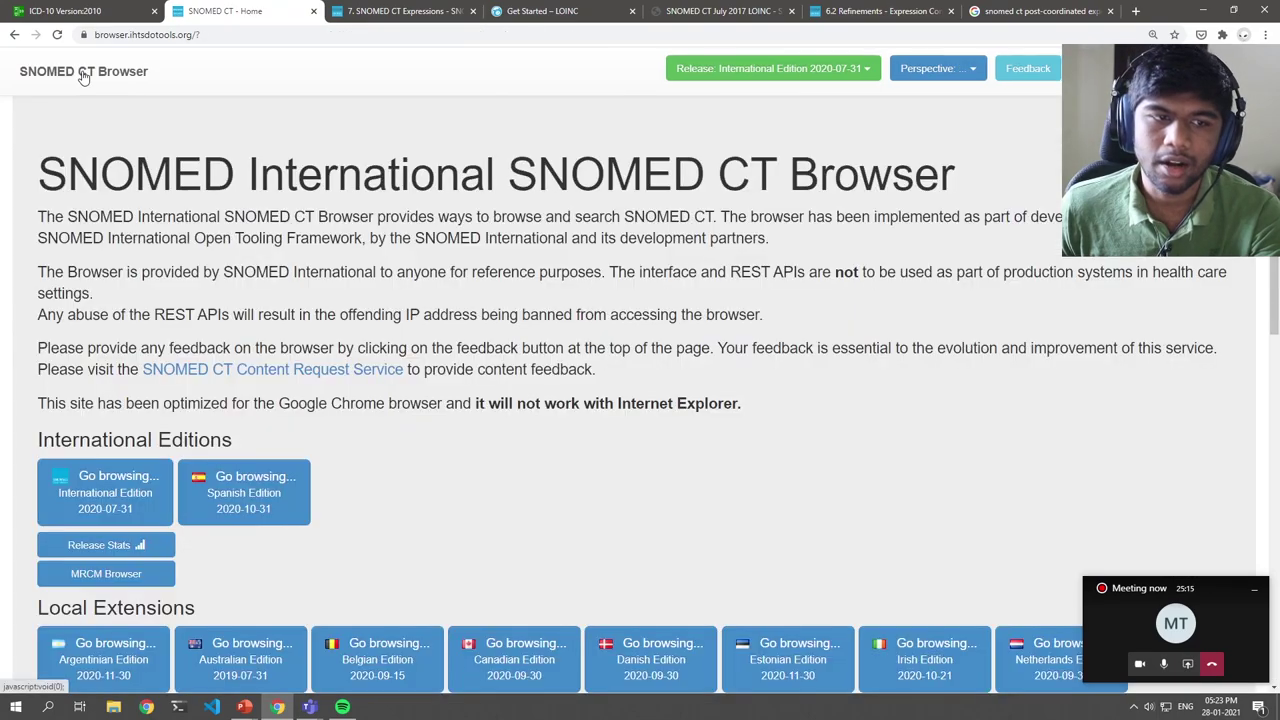
scroll(245, 276, "down", 3)
left_click(127, 390)
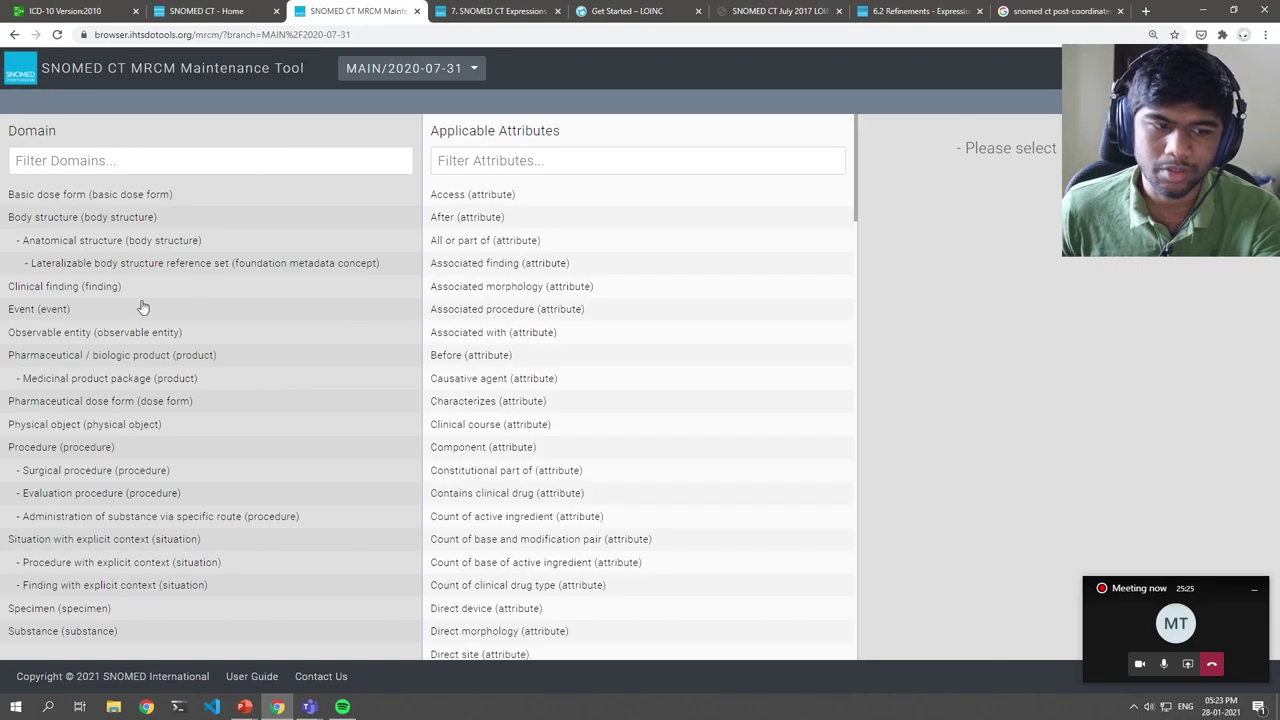
- Select the Clinical finding domain and compare the ranges of its After and Before attributes, ending on After
left_click(66, 290)
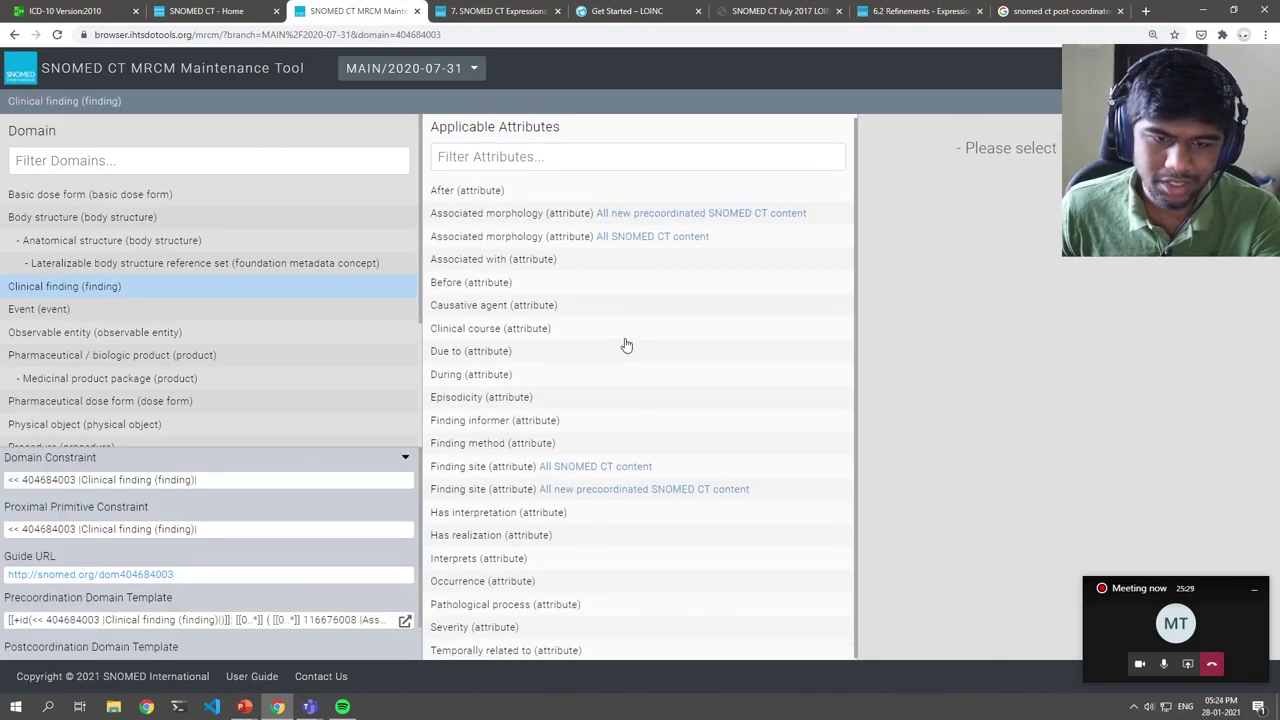
left_click(485, 197)
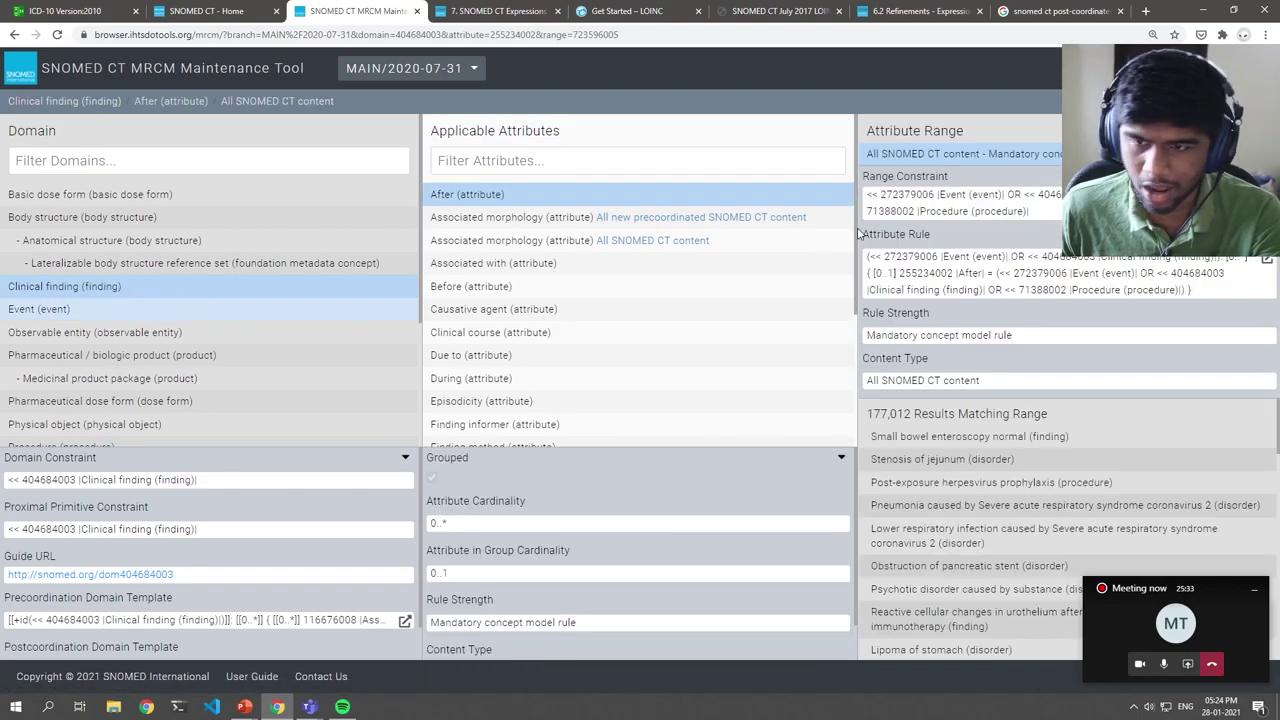
left_click(484, 290)
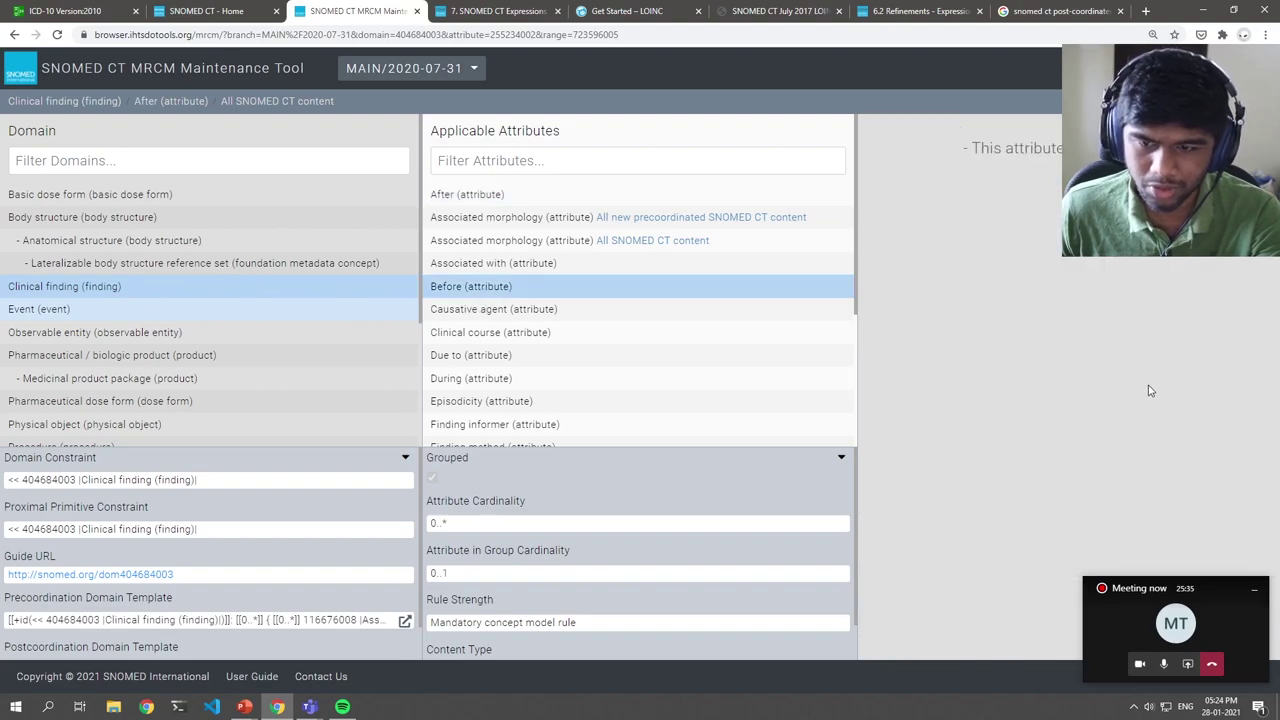
left_click(467, 194)
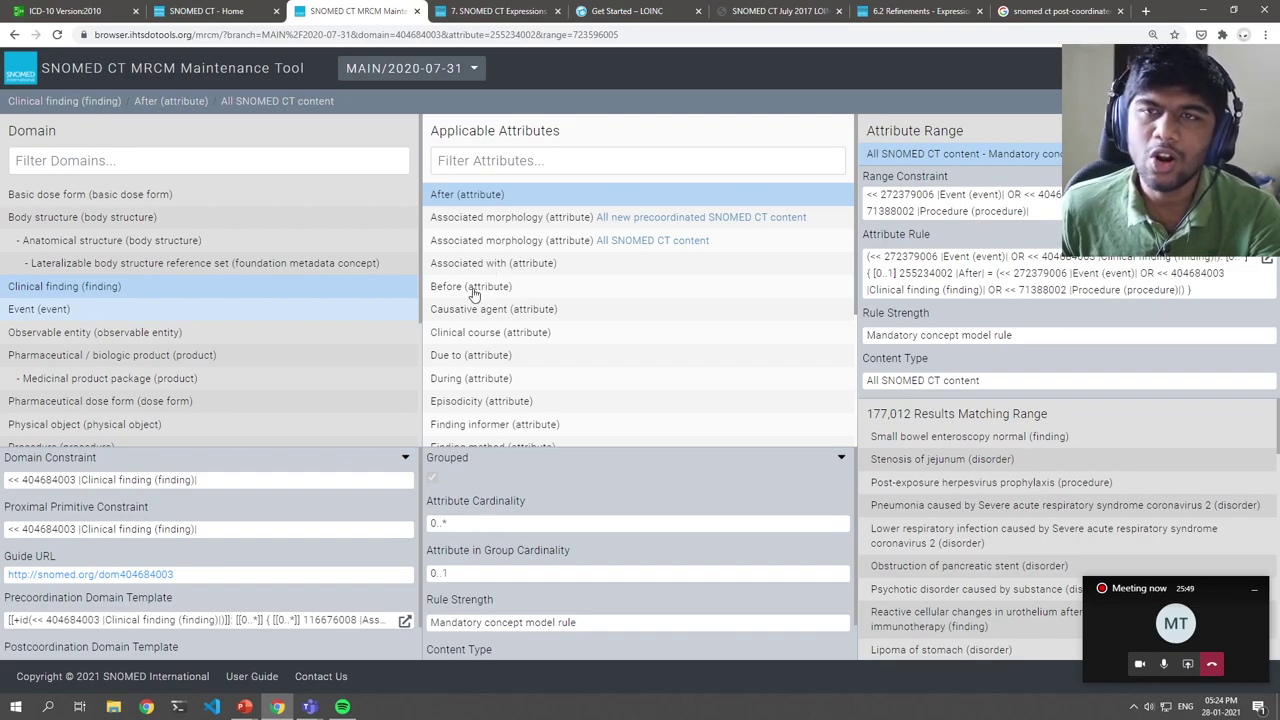
- Revisit the SNOMED CT Browser home page and its introduction
left_click(490, 11)
left_click(210, 11)
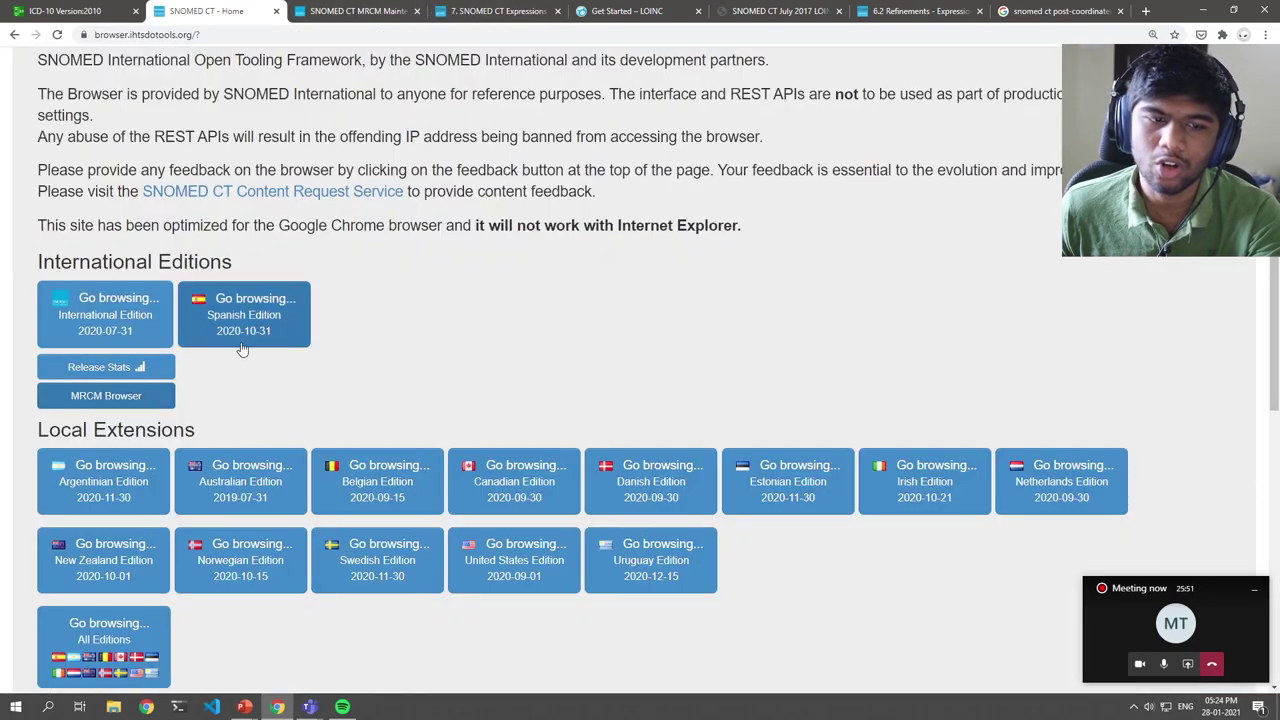
scroll(95, 308, "up", 2)
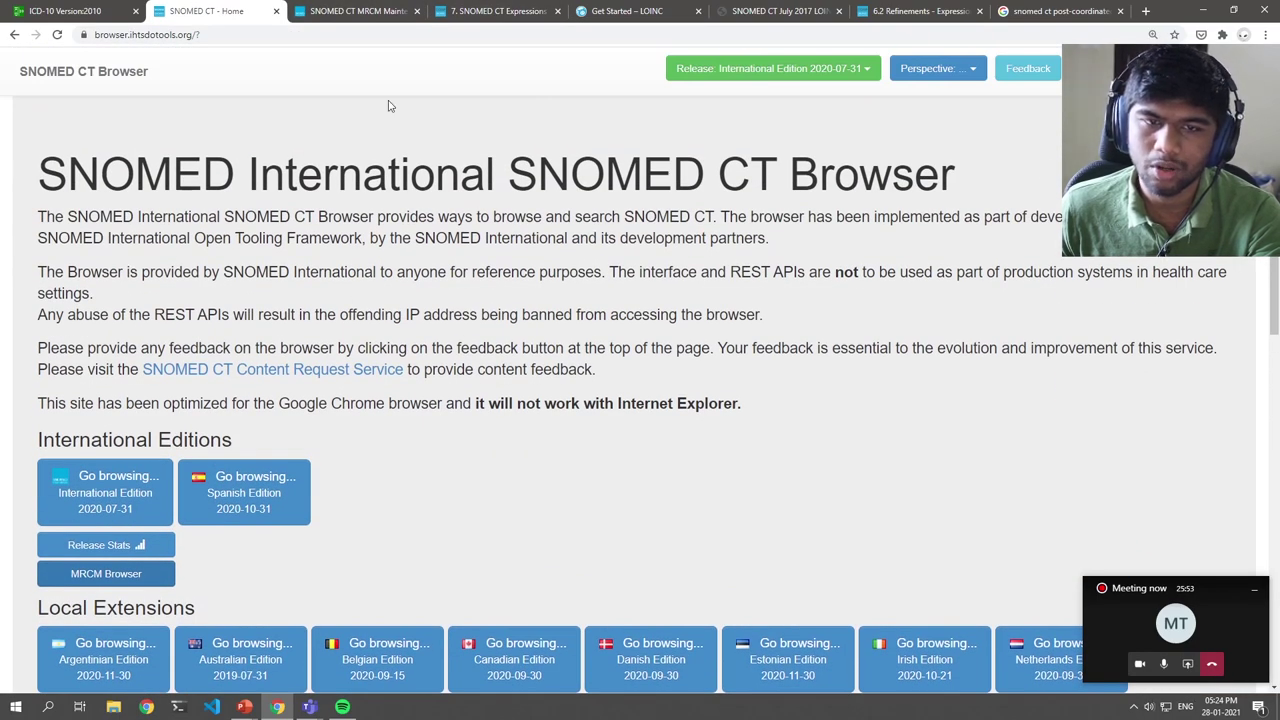
- Return to the MRCM tool and browse the concepts matching the After attribute's range for Clinical finding
left_click(355, 11)
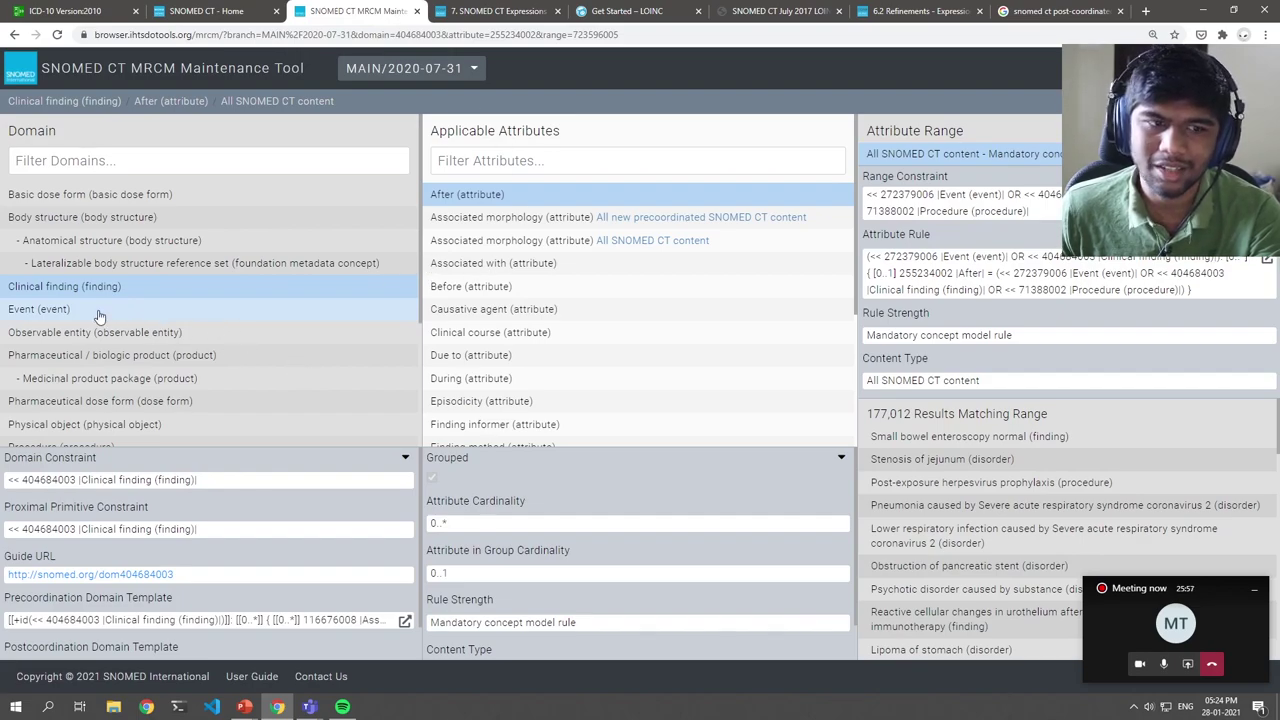
left_click(58, 292)
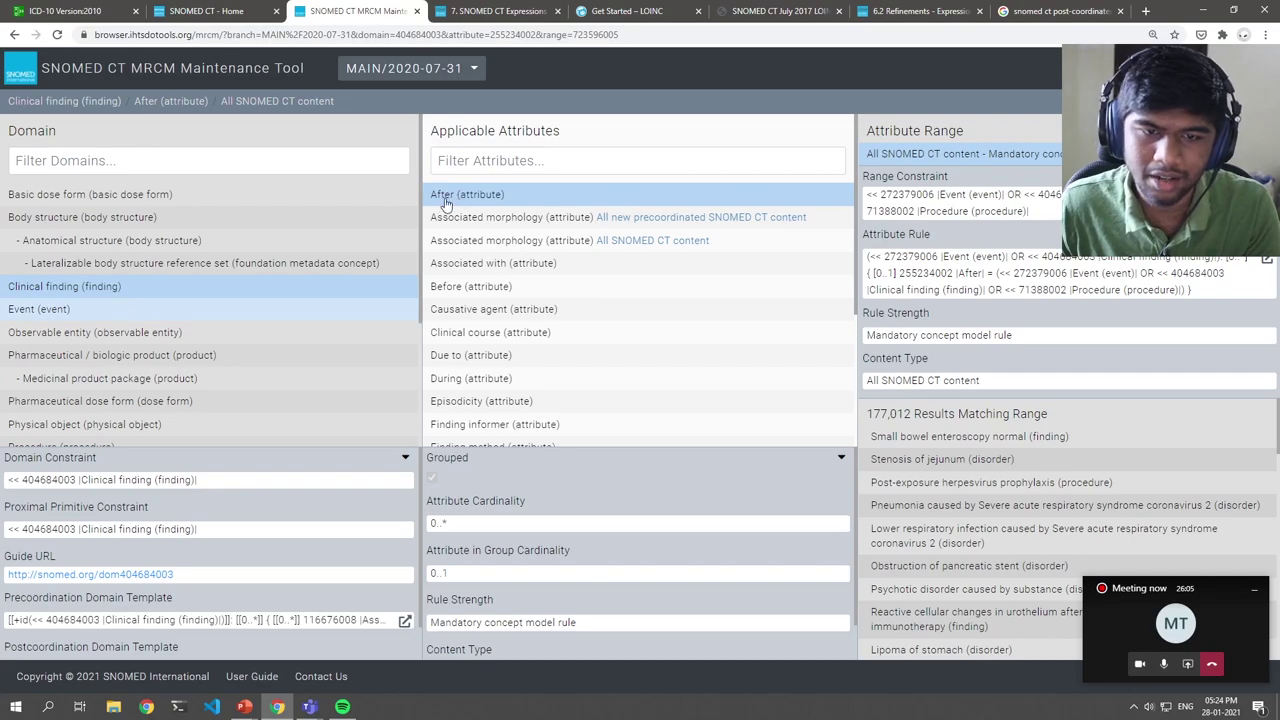
scroll(1040, 478, "down", 10)
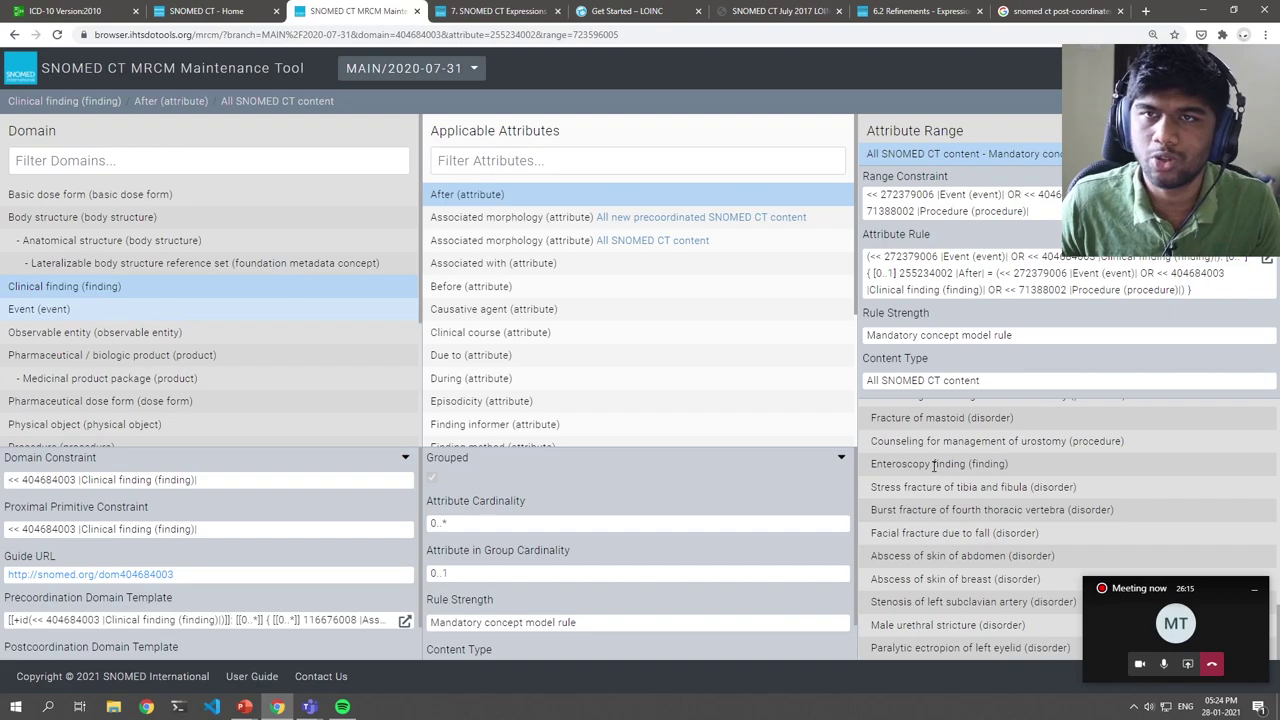
scroll(945, 480, "down", 5)
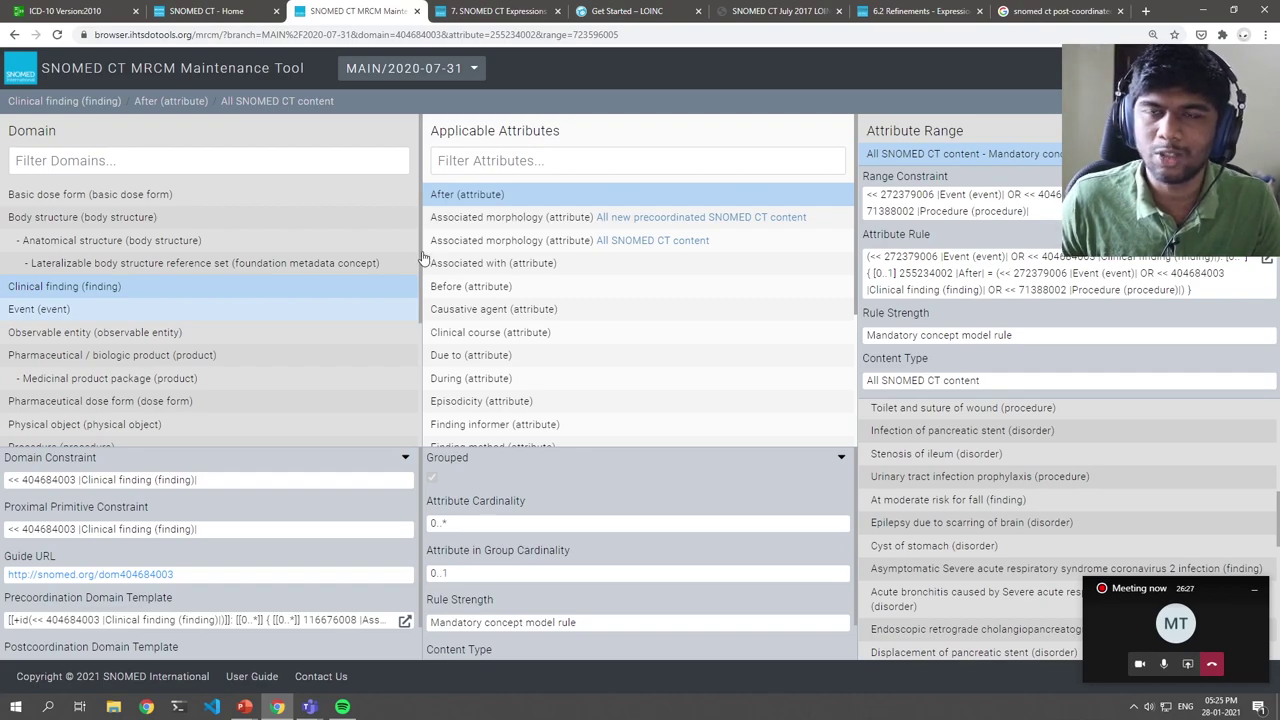
- Open the International Edition from the SNOMED CT Browser home page and activate its empty expression constraint field
left_click(484, 10)
left_click(362, 10)
left_click(208, 10)
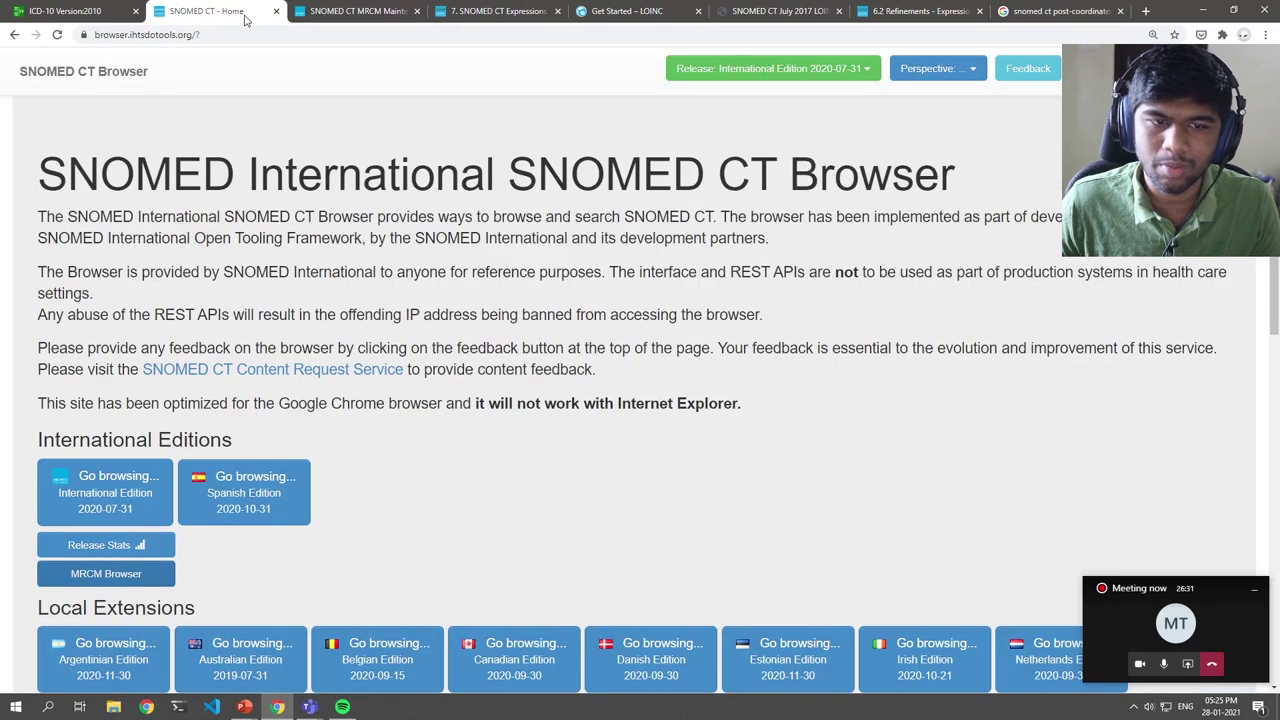
left_click(137, 490)
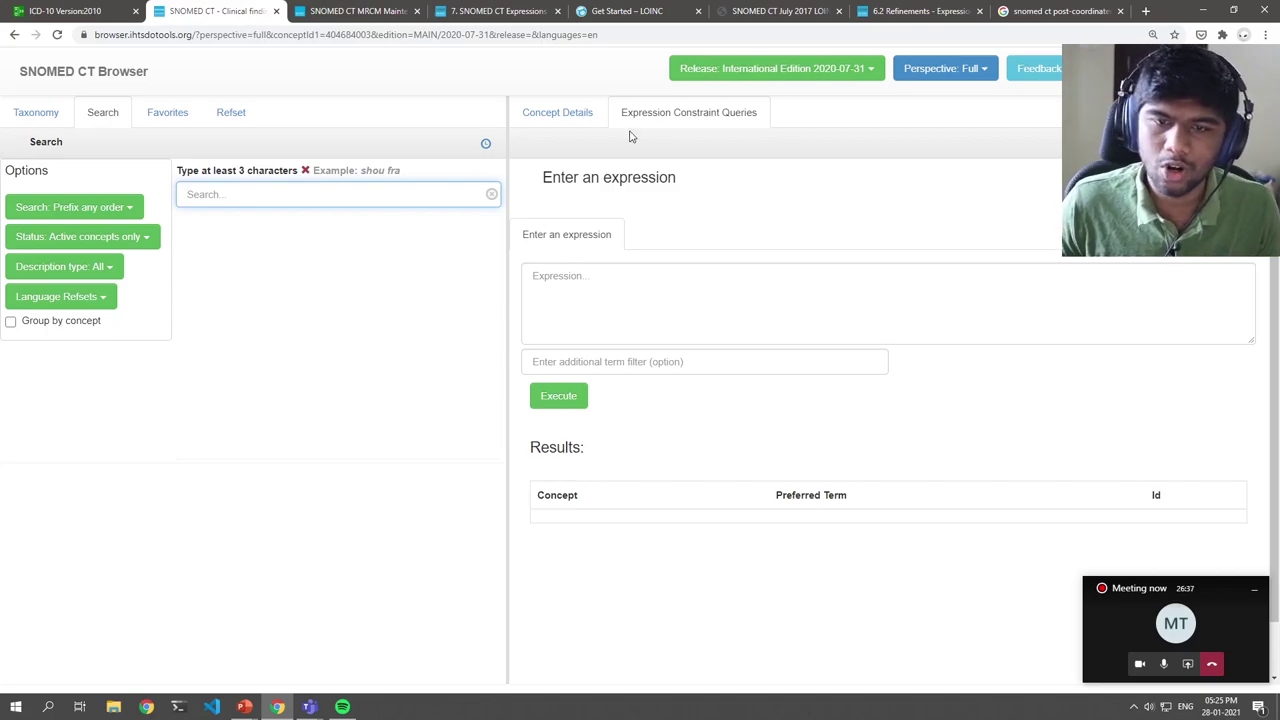
left_click(600, 298)
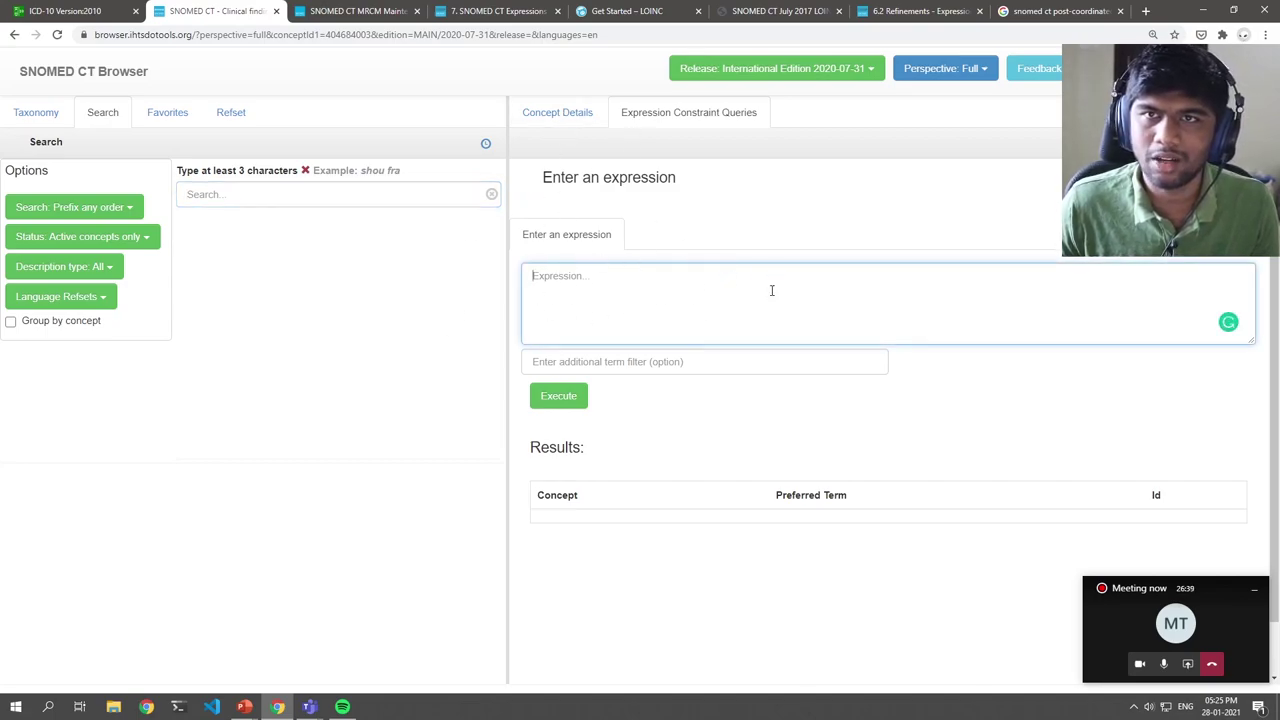
scroll(730, 465, "down", 1)
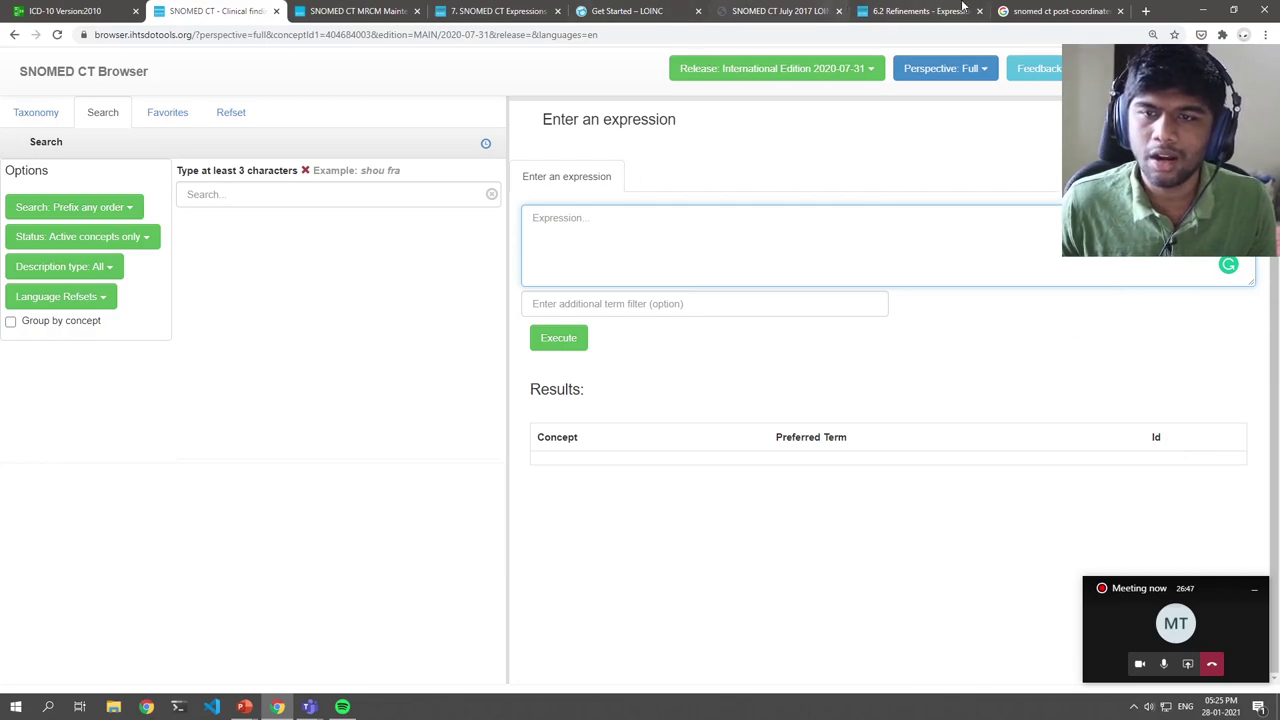
- Look through the Attribute Groups and Attribute Constraint Operators examples on the 6.2 Refinements page
left_click(893, 7)
left_click(316, 322)
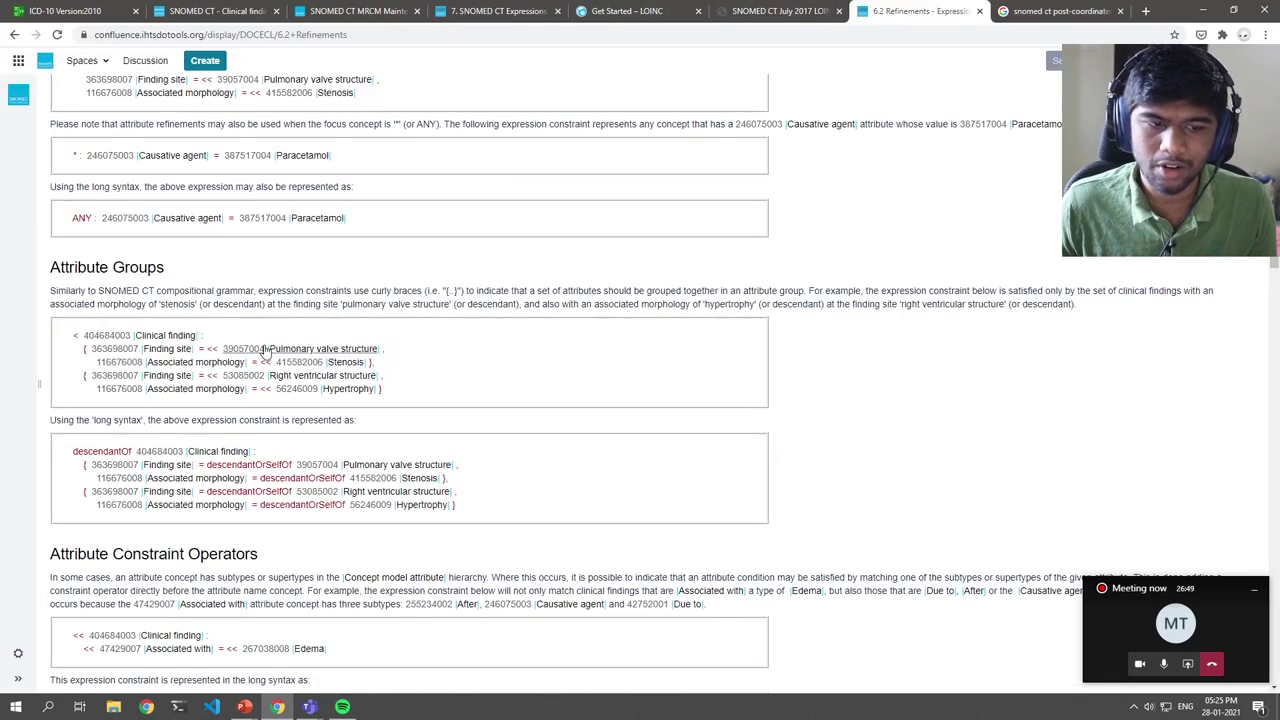
scroll(176, 325, "down", 3)
scroll(294, 297, "down", 1)
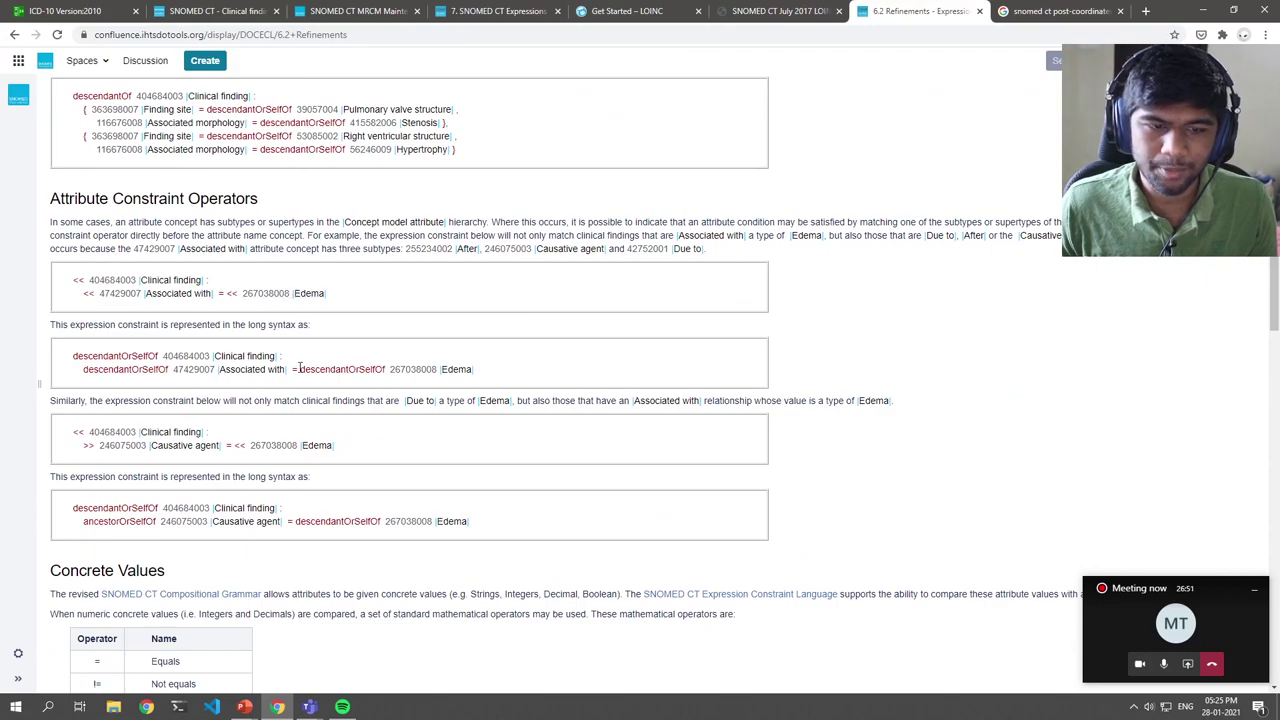
- Revisit the Clinical finding attributes in the MRCM tool and go back to the SNOMED CT Browser
left_click(495, 9)
left_click(610, 10)
left_click(350, 10)
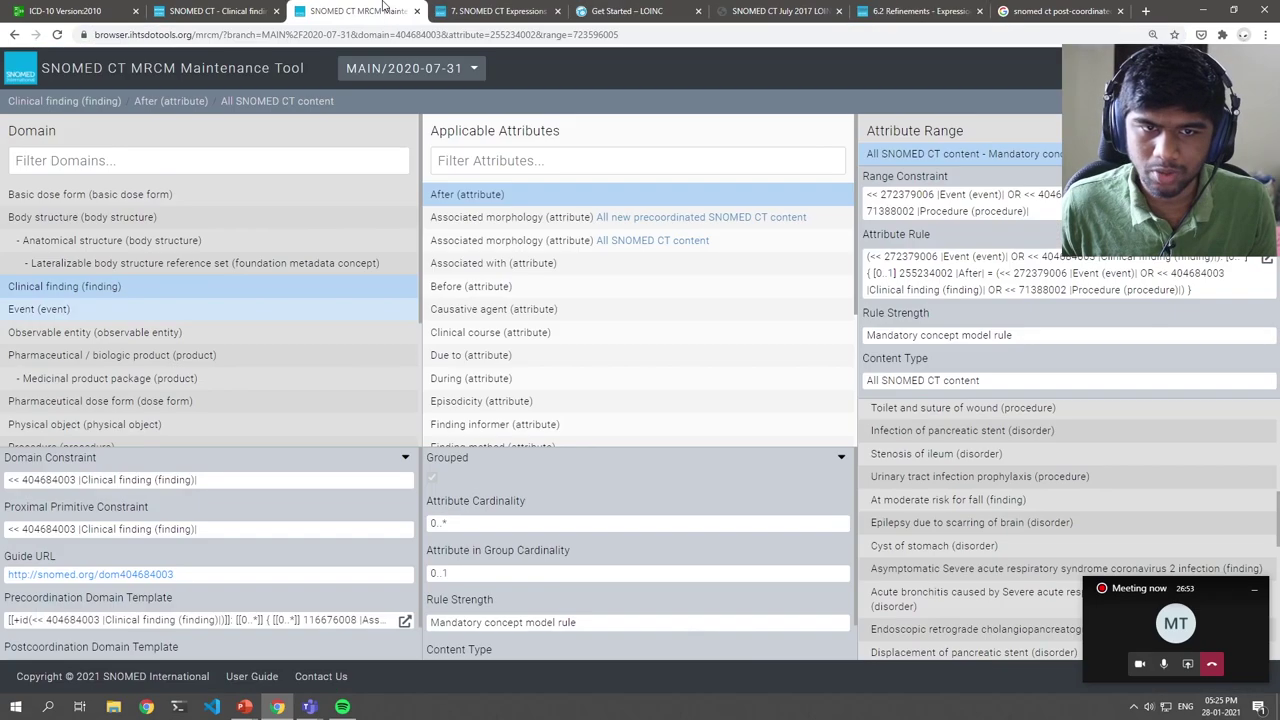
left_click(181, 8)
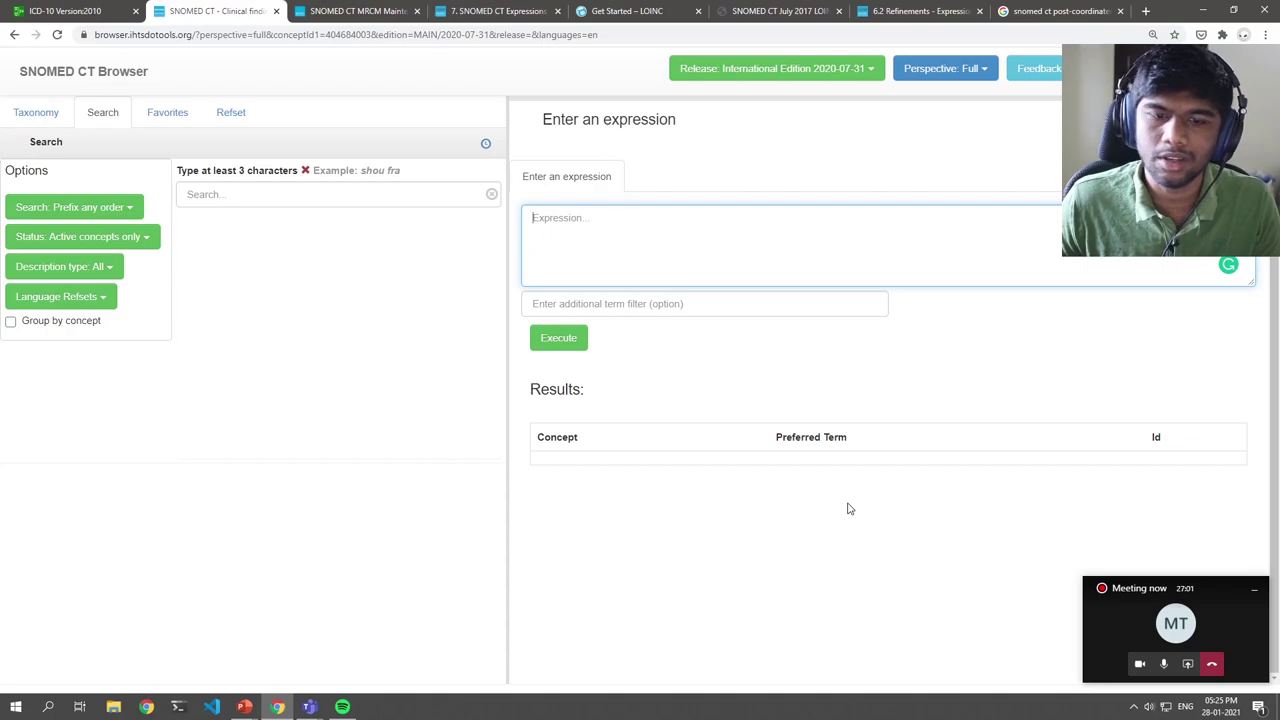
- Switch to the PowerPoint slide show to review the Topics slide, and return to the SNOMED CT Browser
left_click(244, 707)
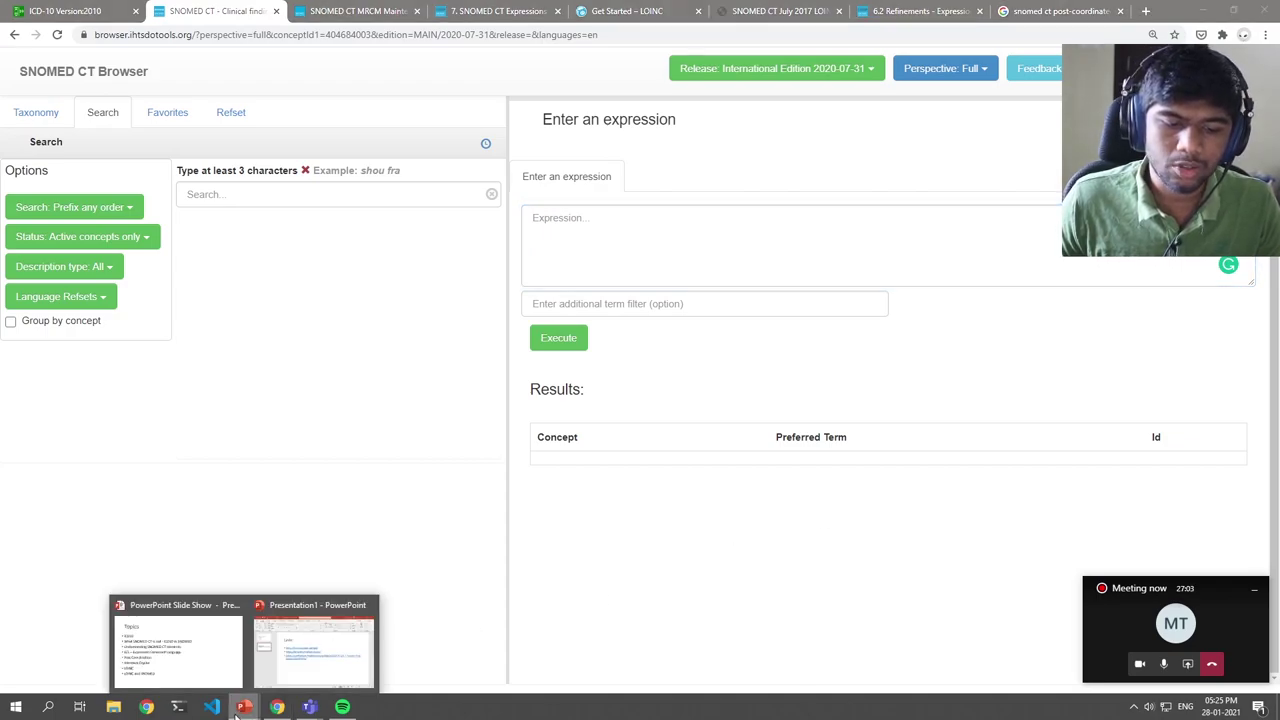
left_click(182, 663)
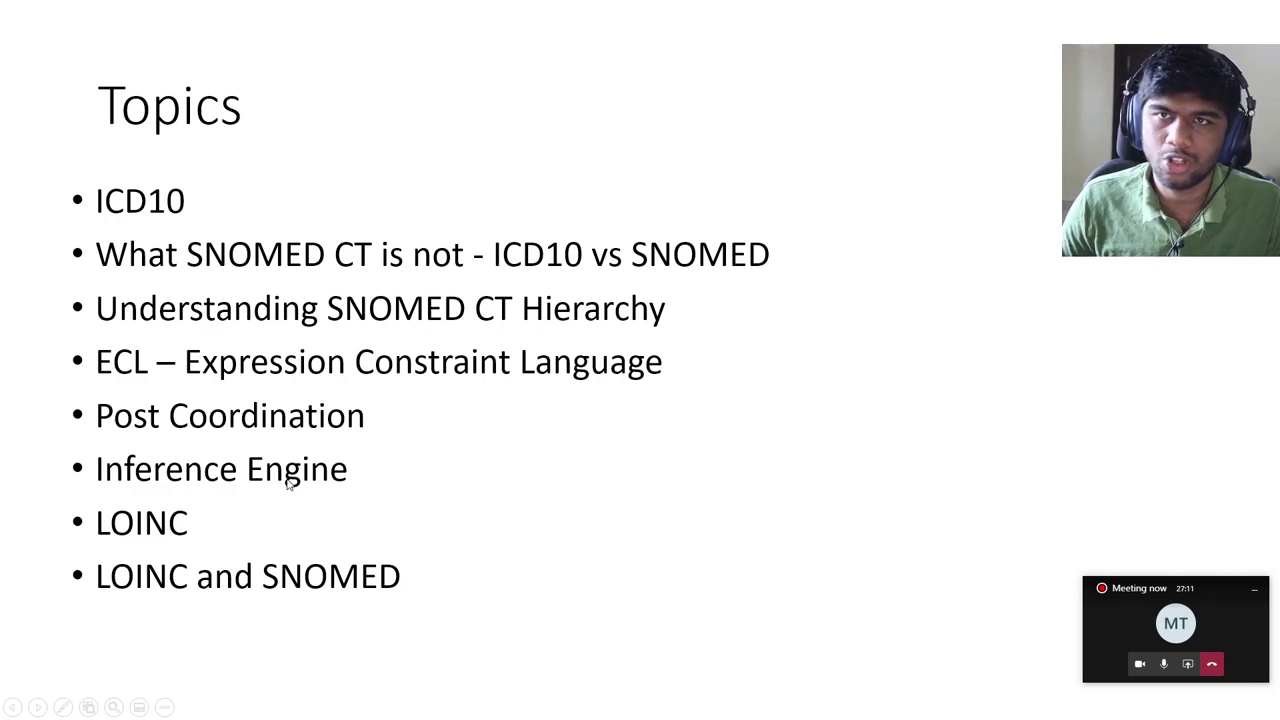
key("alt+Tab")
- Search for "catara", open the Cataract (disorder) concept and show its diagram
left_click(249, 200)
type("catara")
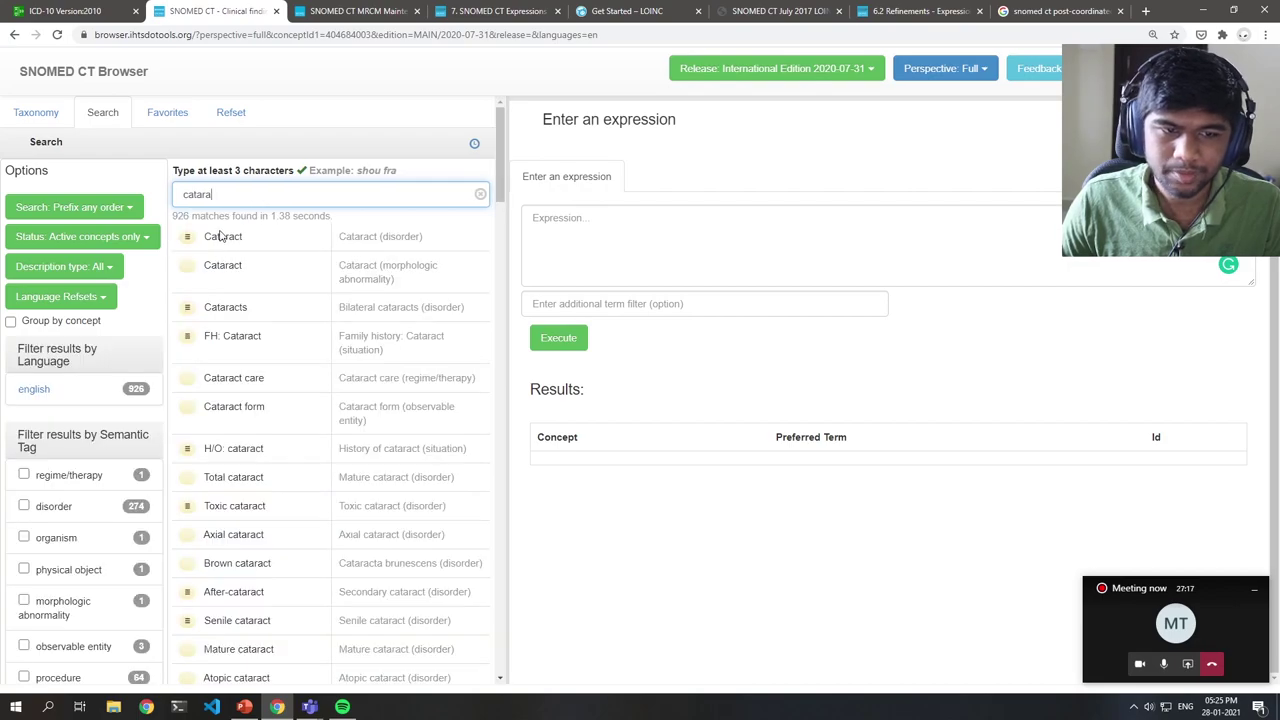
left_click(220, 236)
left_click(607, 169)
left_click(671, 169)
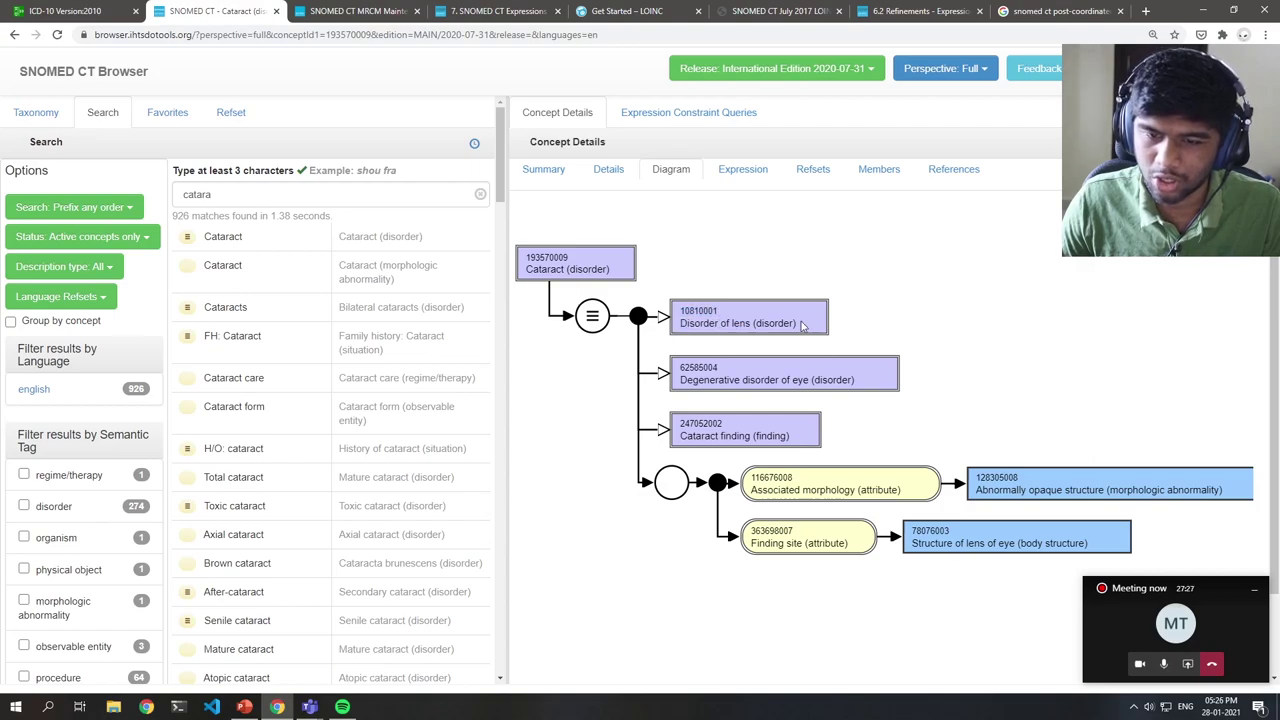
- Examine the parent concepts, Associated morphology and Finding site values in the Cataract diagram
left_click_drag(684, 380, 860, 385)
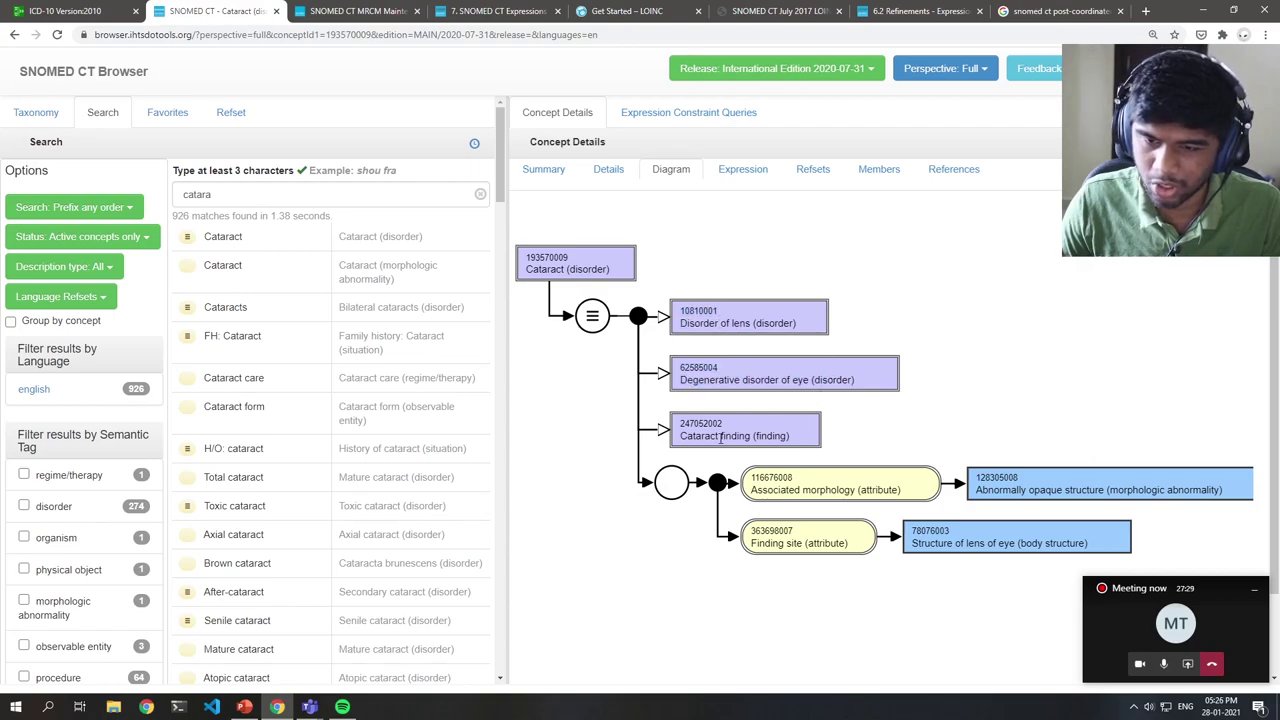
left_click_drag(690, 436, 778, 438)
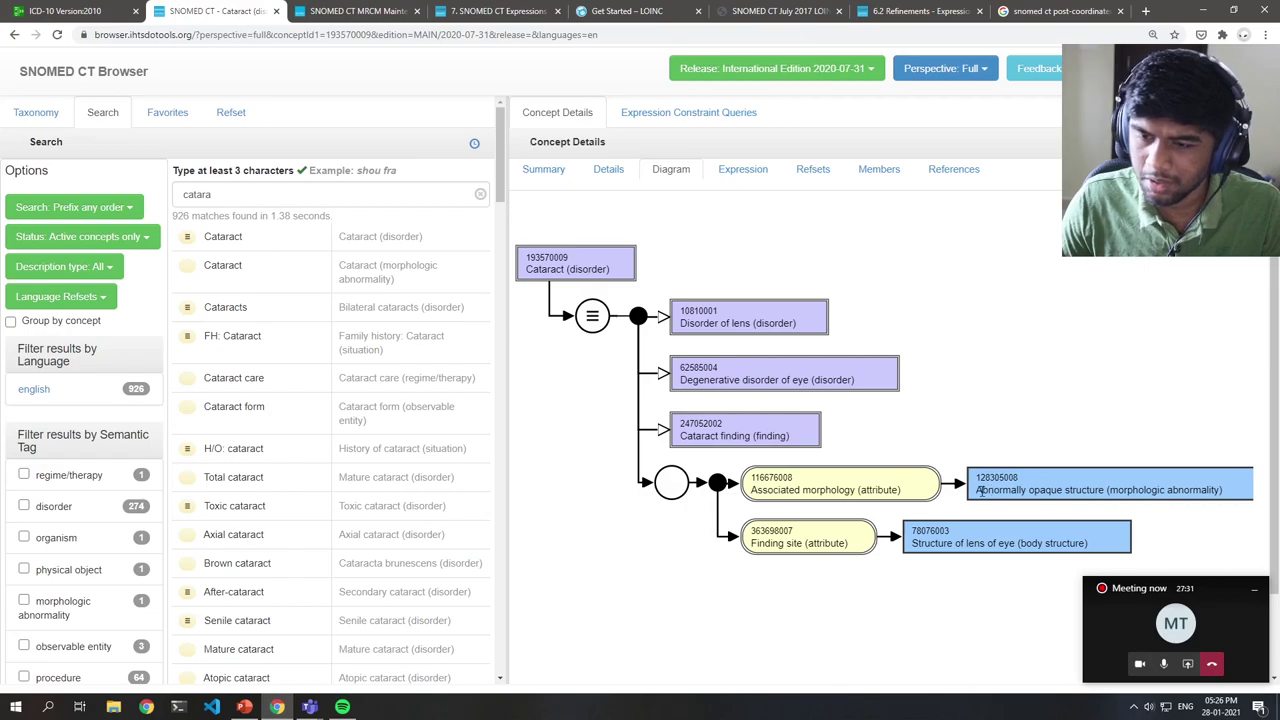
left_click_drag(980, 491, 1070, 492)
left_click_drag(754, 488, 888, 497)
left_click_drag(1004, 490, 1195, 492)
left_click(1195, 492)
left_click_drag(925, 545, 1088, 545)
left_click(1088, 545)
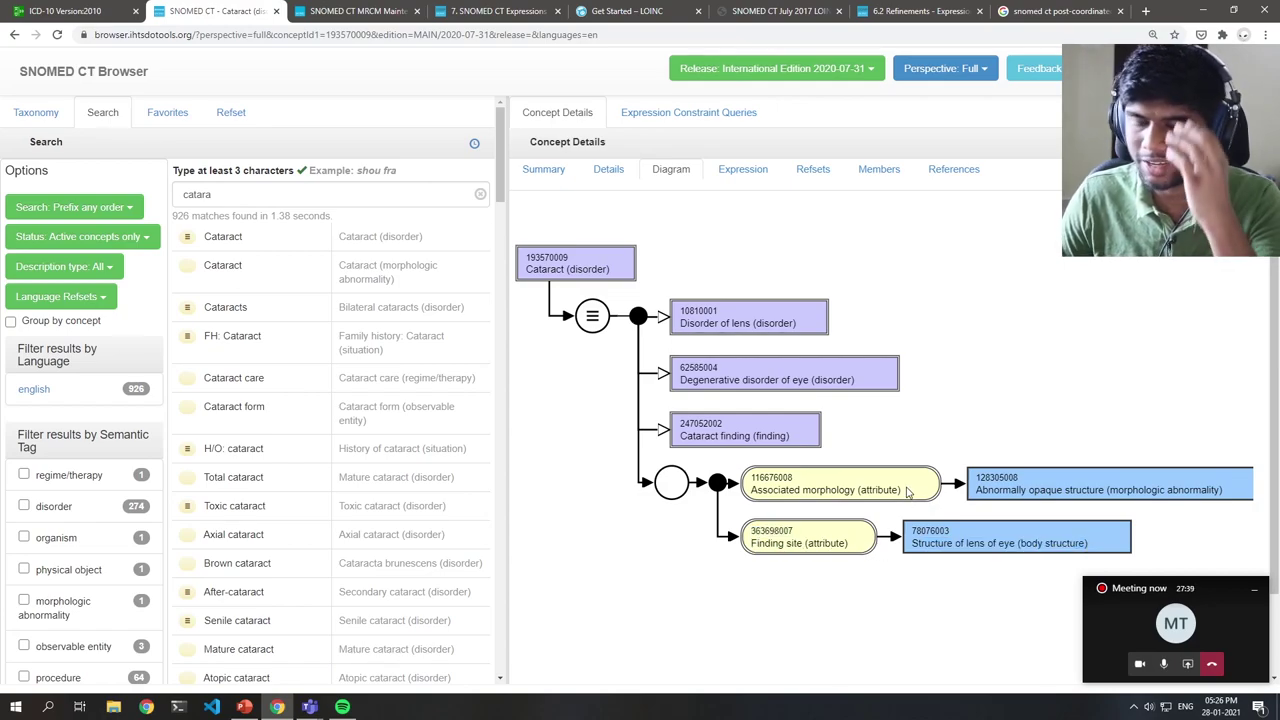
- Show the expressions of the Cataract concept and highlight the full EquivalentClasses block of its Class Axiom Definition
left_click(743, 169)
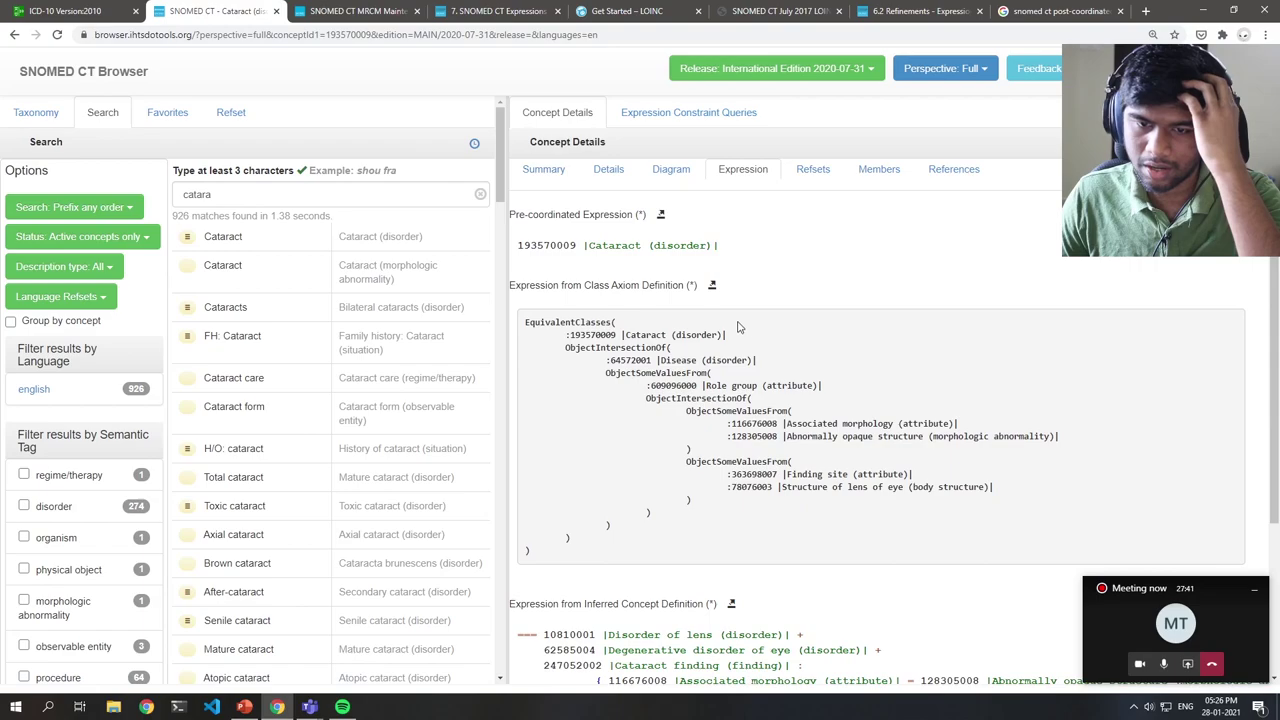
scroll(738, 327, "down", 2)
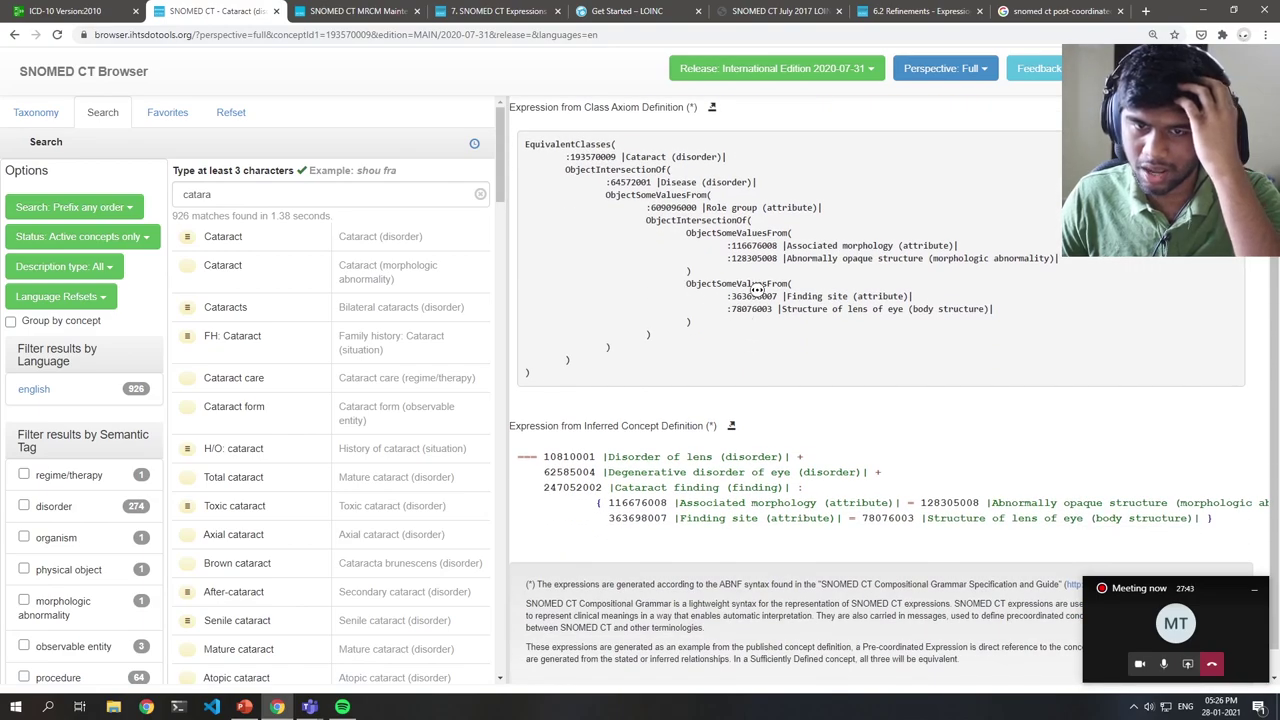
double_click(598, 108)
left_click_drag(598, 108, 669, 110)
left_click(599, 143)
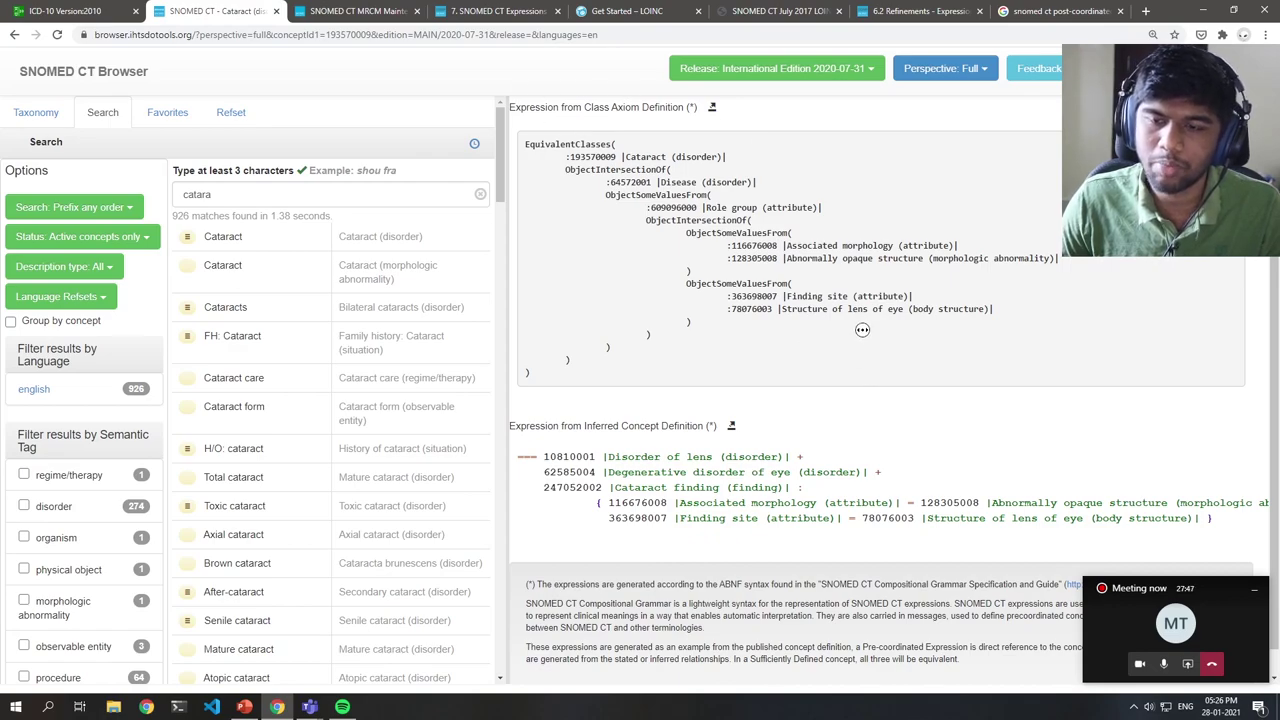
scroll(812, 290, "up", 1)
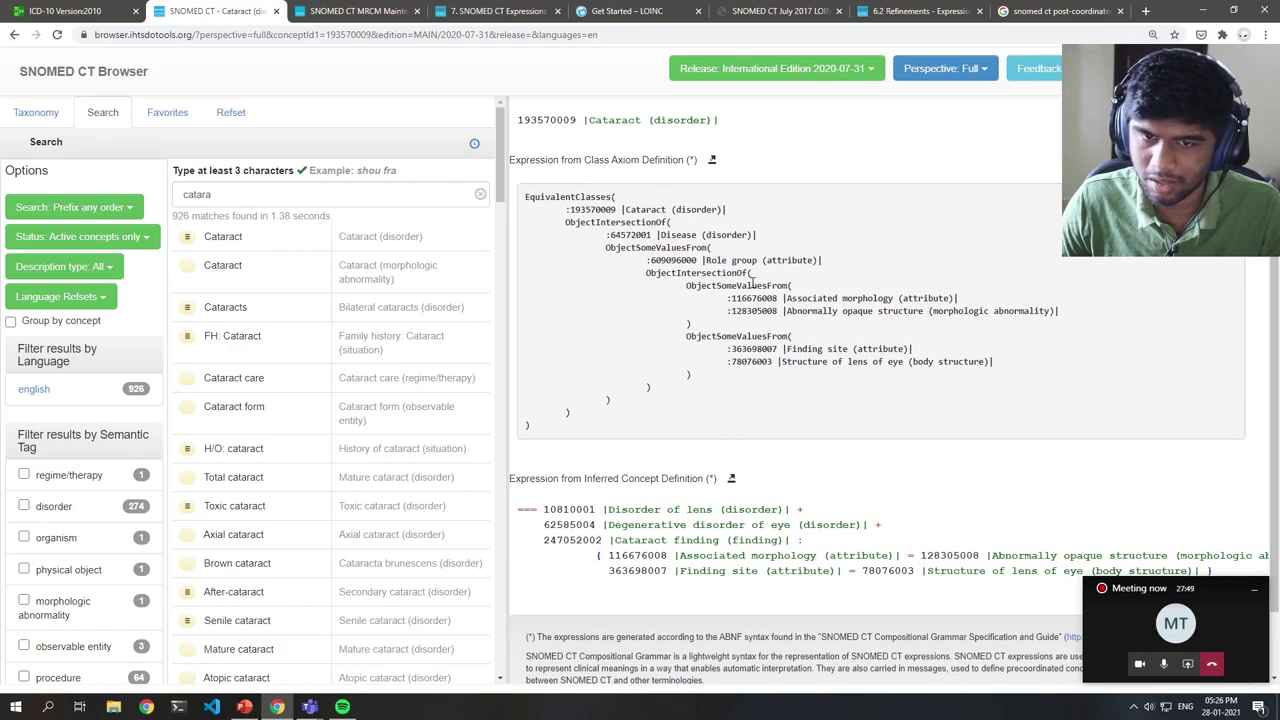
left_click_drag(530, 196, 605, 424)
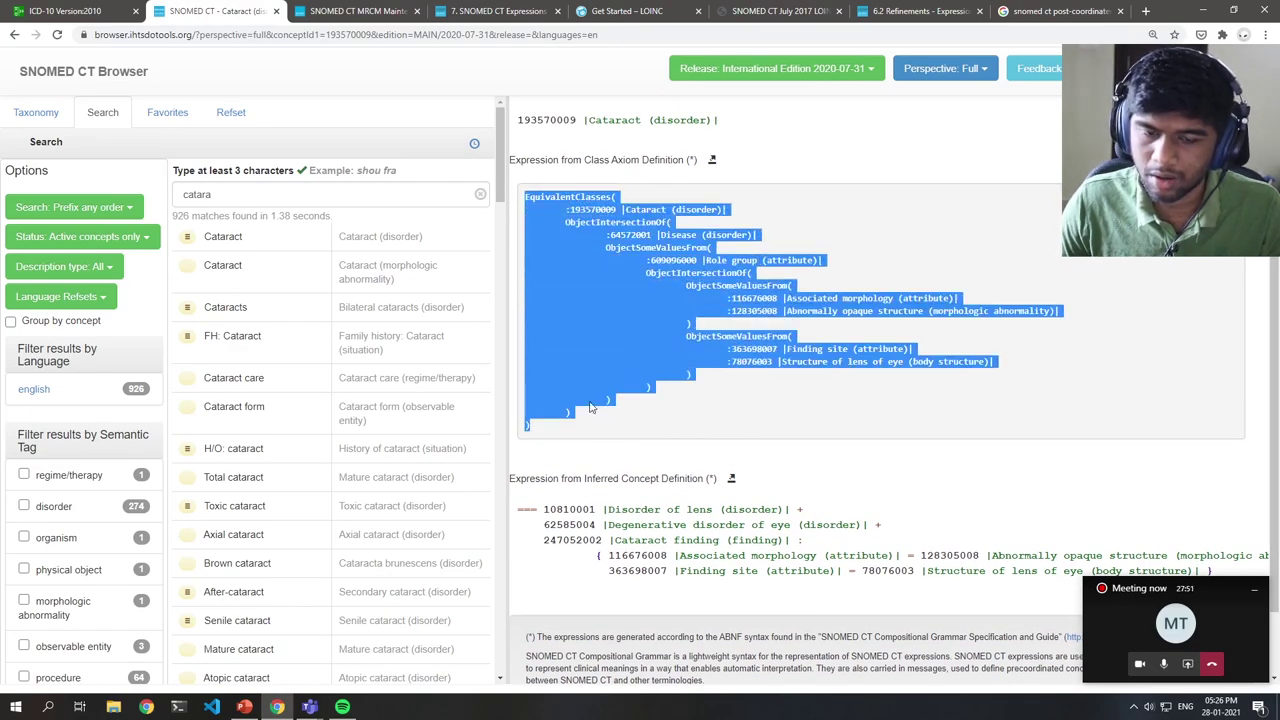
- Examine the Class Axiom and Inferred Concept Definition expressions of the Cataract concept, highlighting the EquivalentClasses block again
left_click(870, 253)
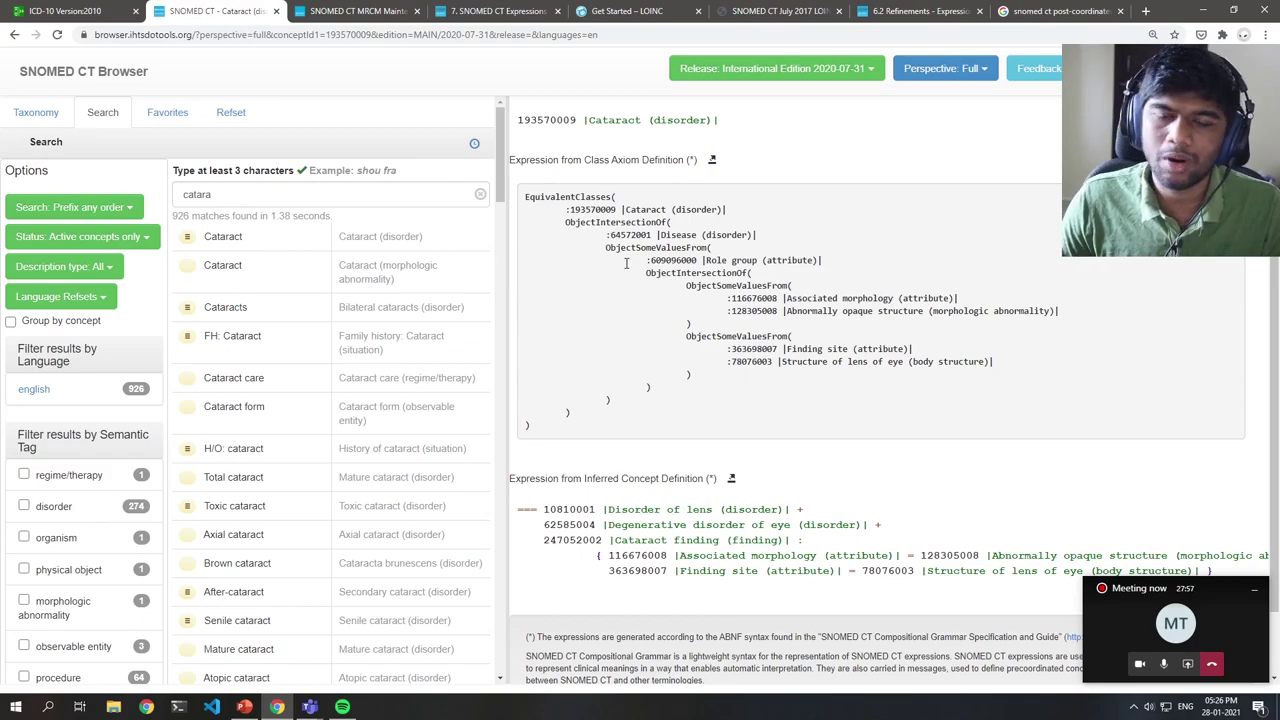
scroll(626, 263, "up", 2)
scroll(559, 140, "down", 3)
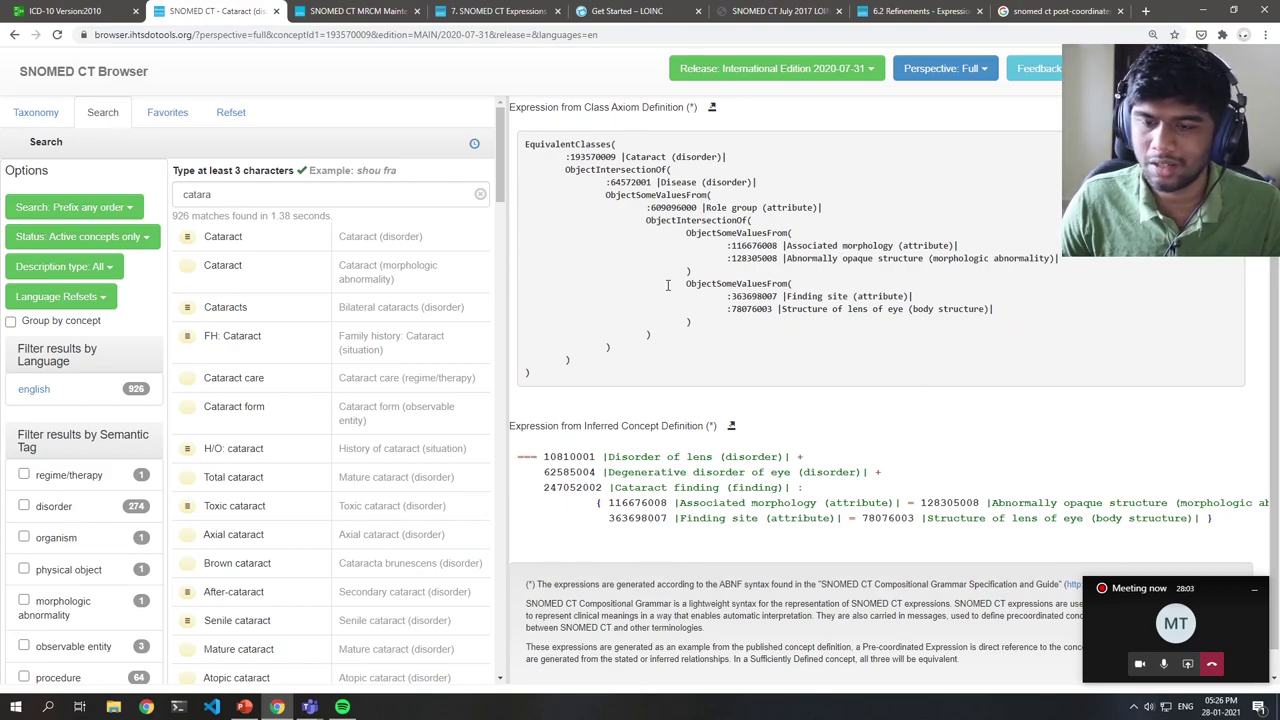
left_click_drag(526, 143, 607, 383)
left_click(607, 383)
scroll(843, 449, "up", 2)
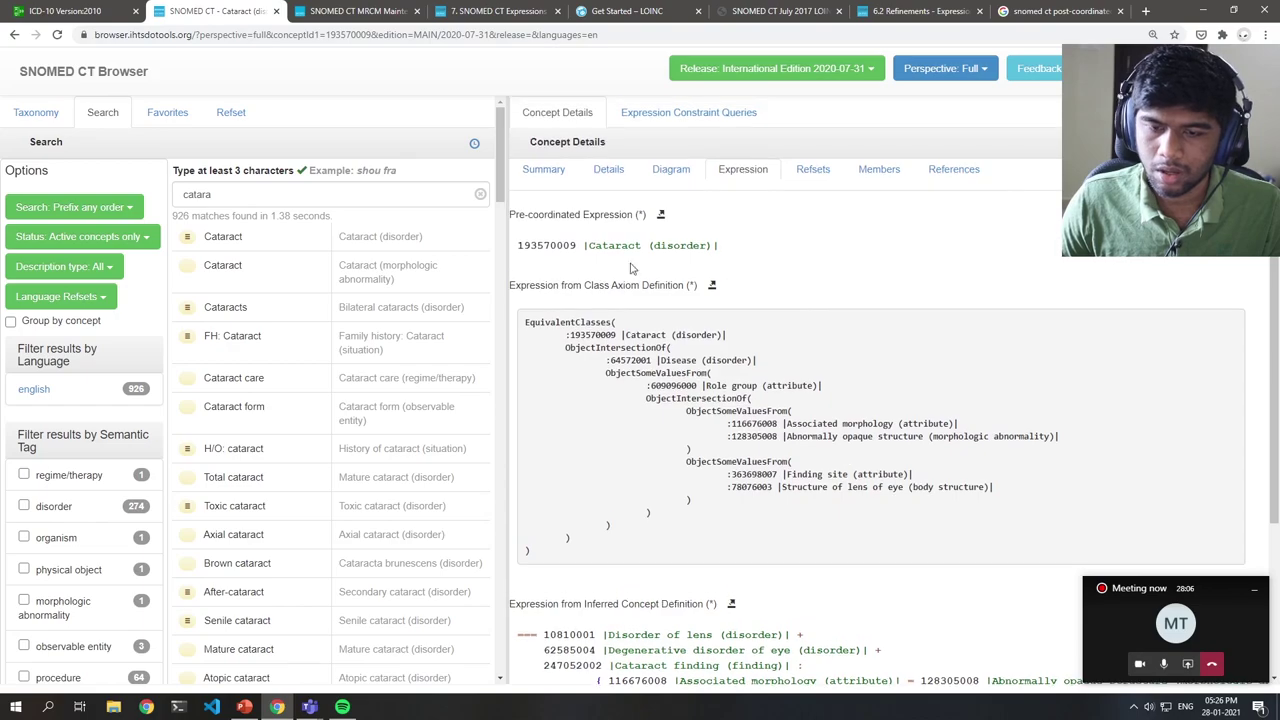
- Show the Cataract concept's term details, and return to its summary to review parents, attributes and children
left_click(620, 174)
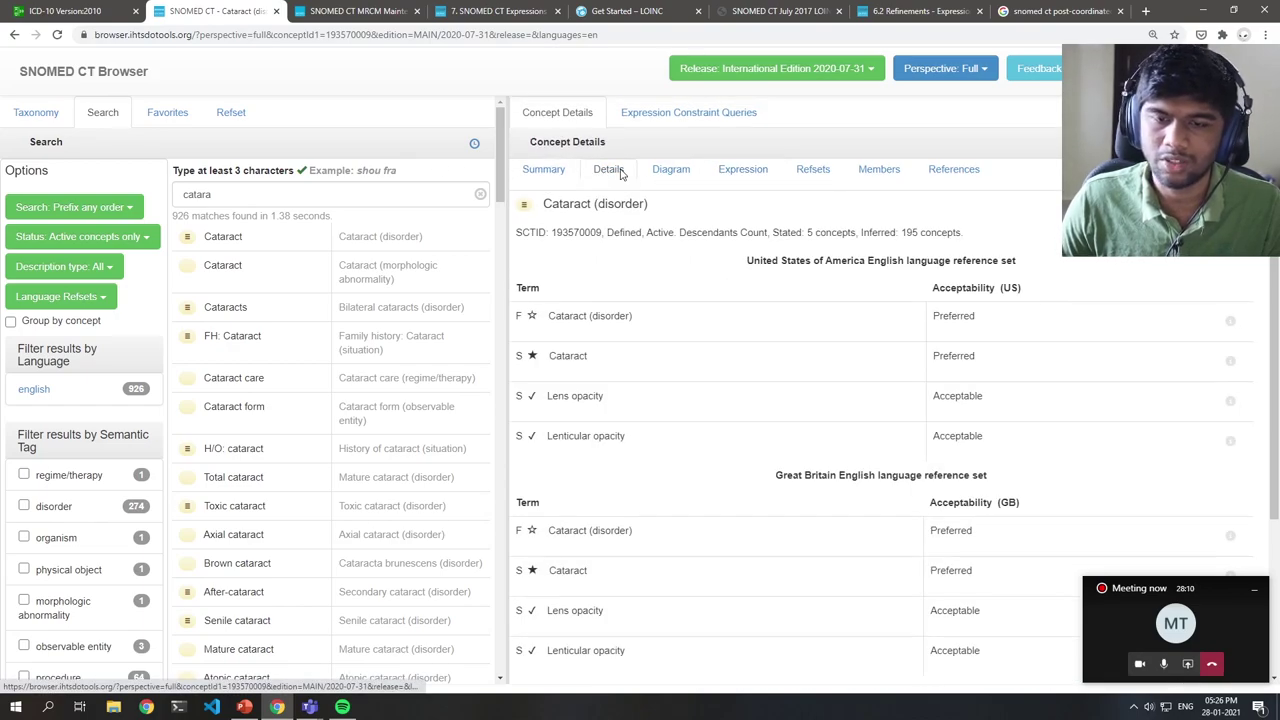
left_click(558, 175)
scroll(743, 386, "down", 2)
scroll(851, 314, "up", 2)
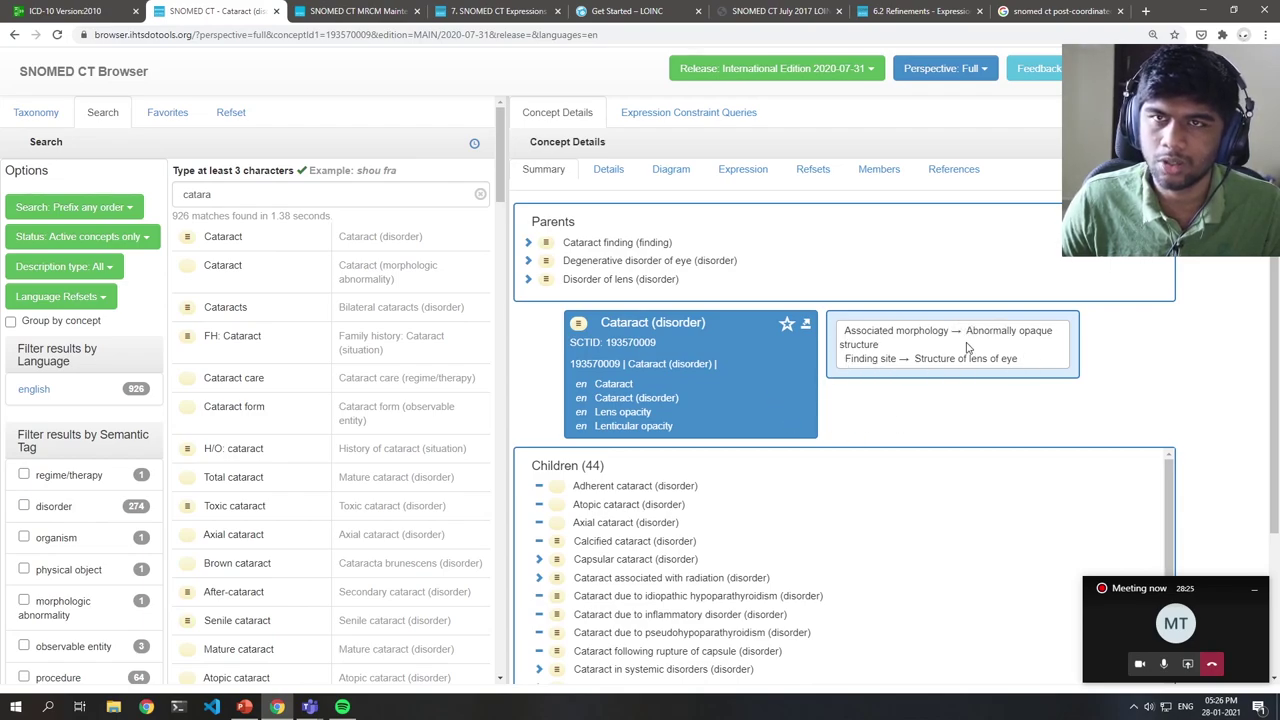
- Switch to PowerPoint, point out Inference Engine on the Topics slide, and return to the SNOMED CT Browser
left_click(250, 706)
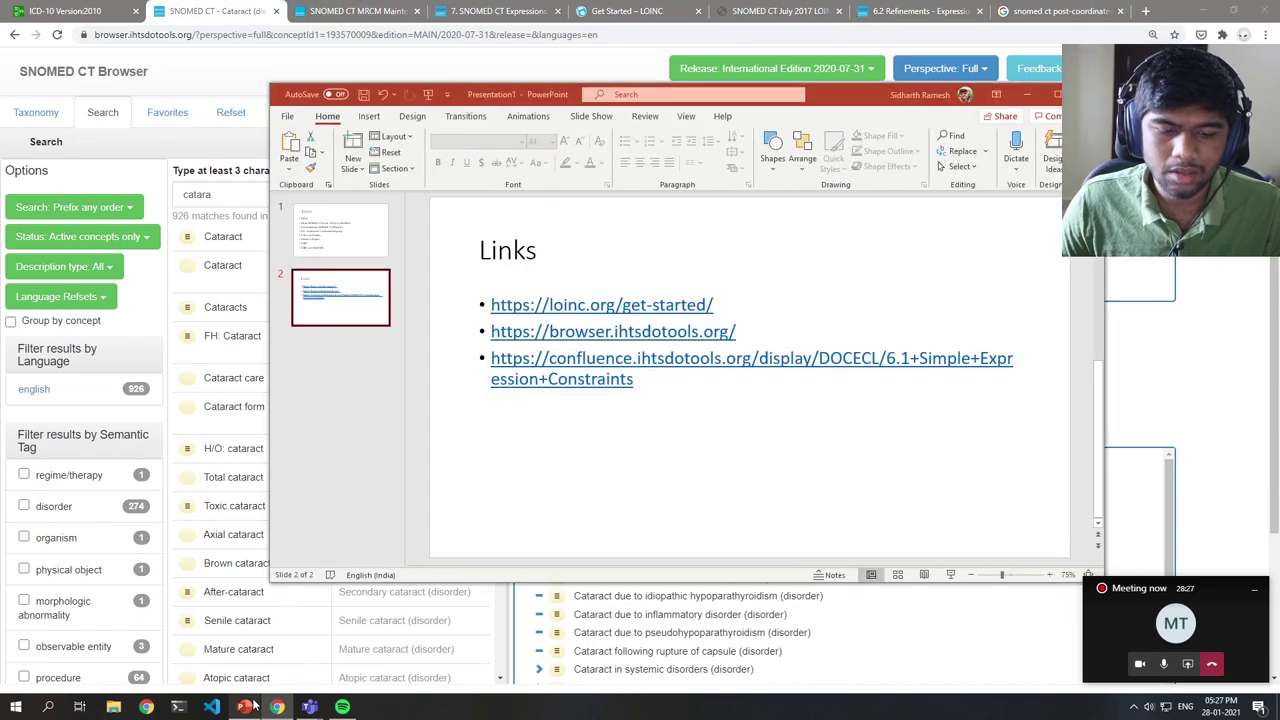
left_click(340, 230)
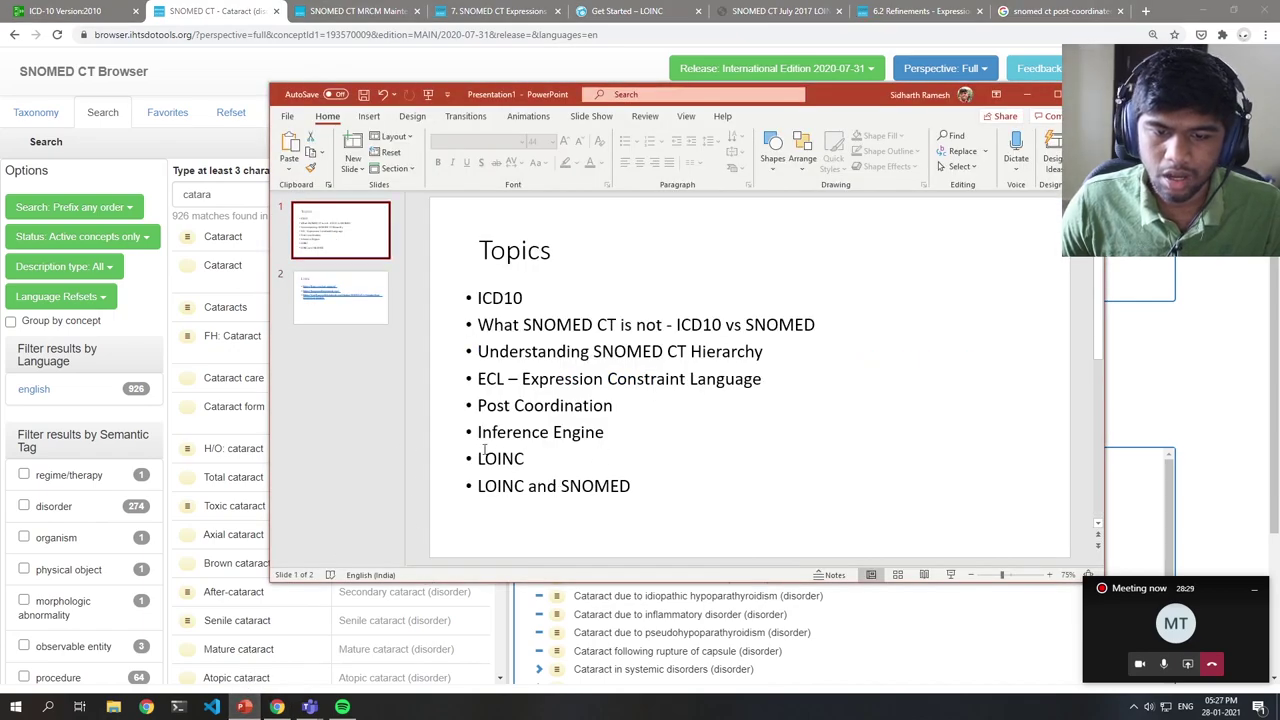
left_click_drag(479, 433, 646, 437)
left_click(645, 440)
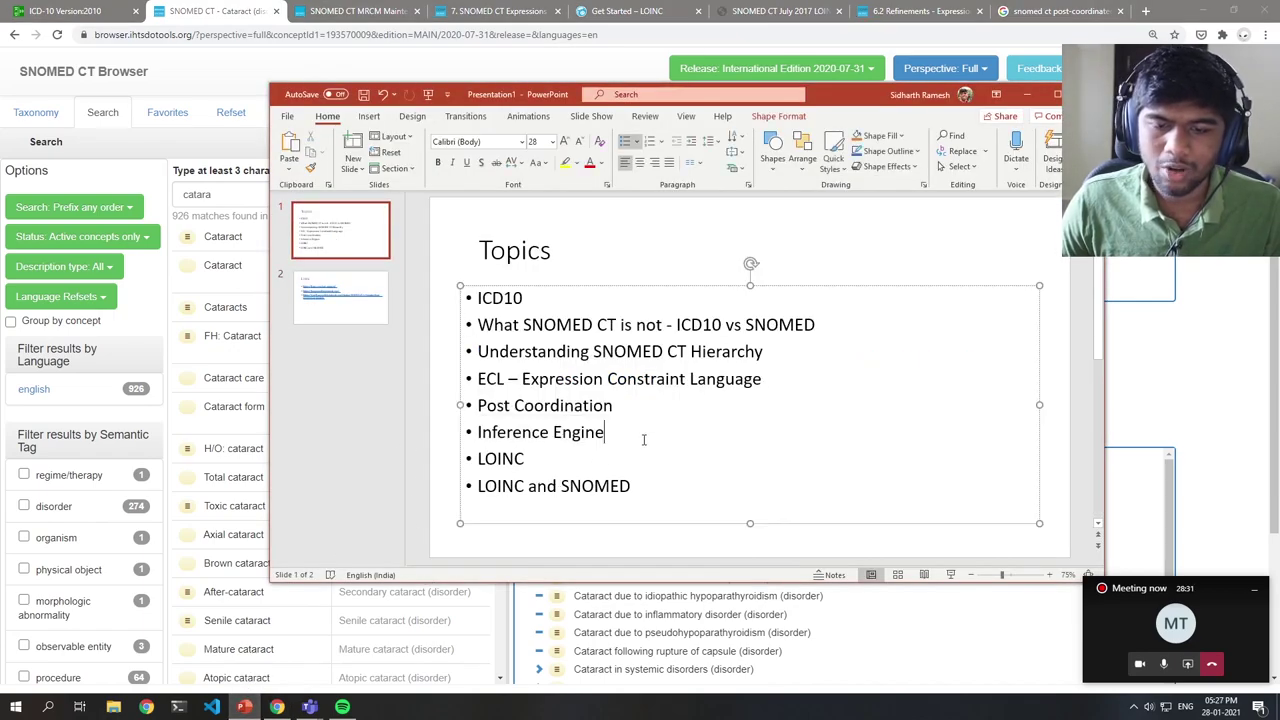
key("alt+Tab")
key("Tab")
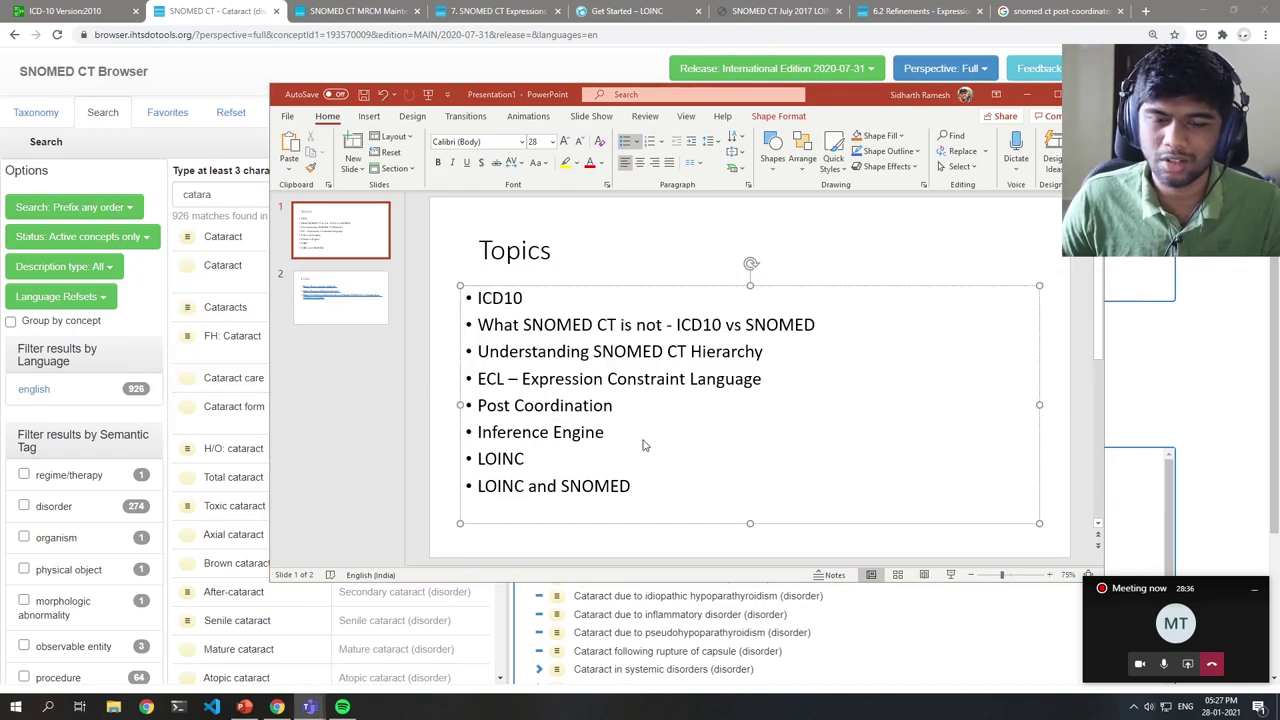
left_click(1027, 94)
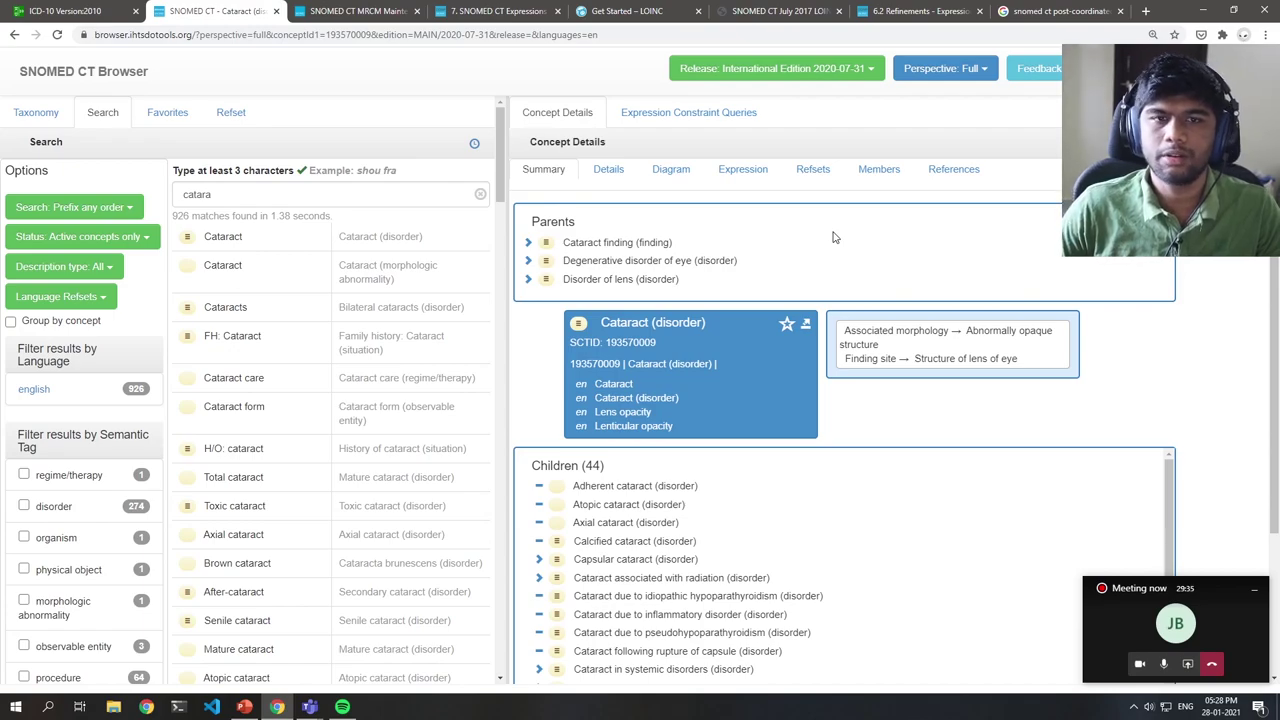
- Look over the Cataract summary and the "7. SNOMED CT Expressions" guide page, and return to the Cataract concept
scroll(411, 325, "down", 3)
scroll(411, 321, "up", 3)
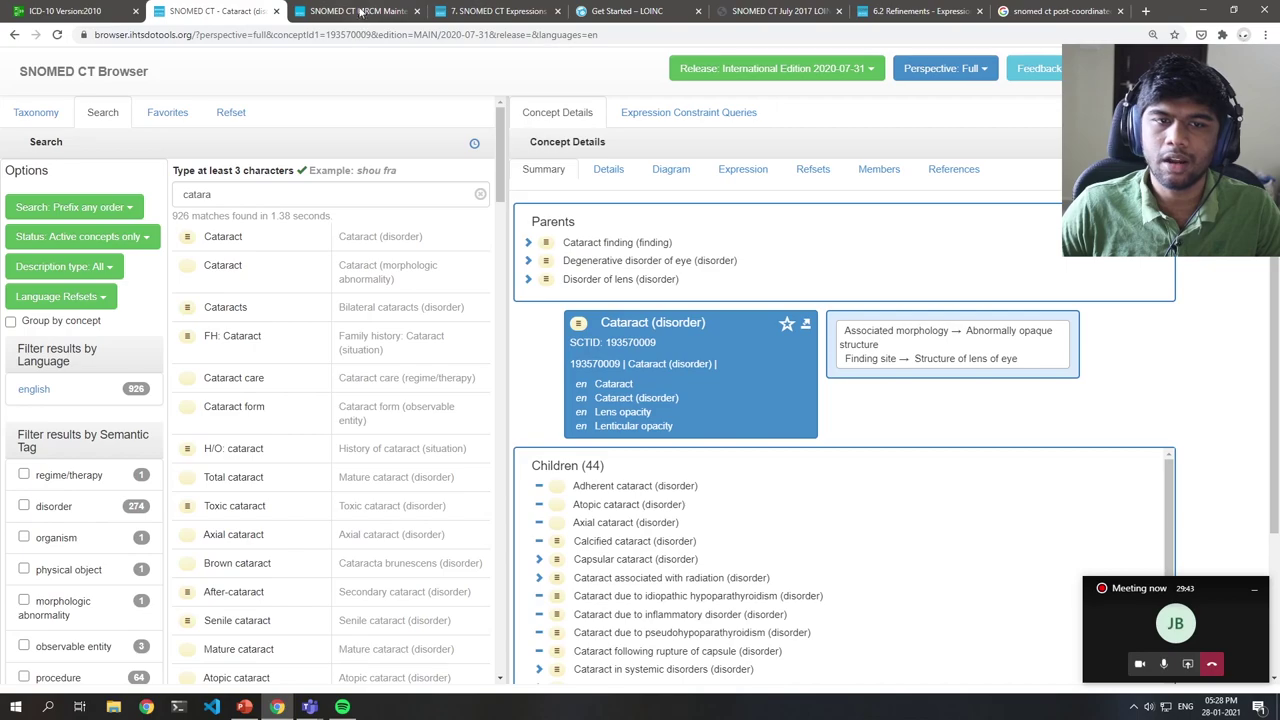
key("ctrl+Tab")
key("ctrl+Tab")
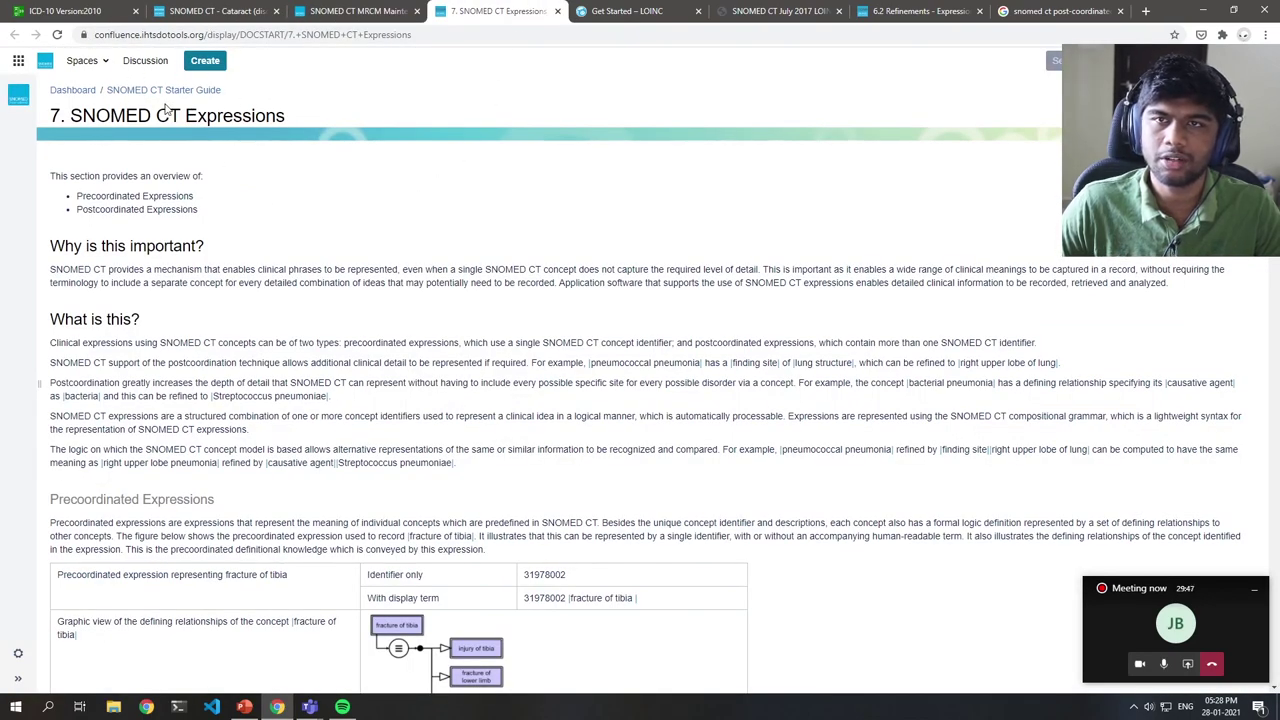
left_click(238, 9)
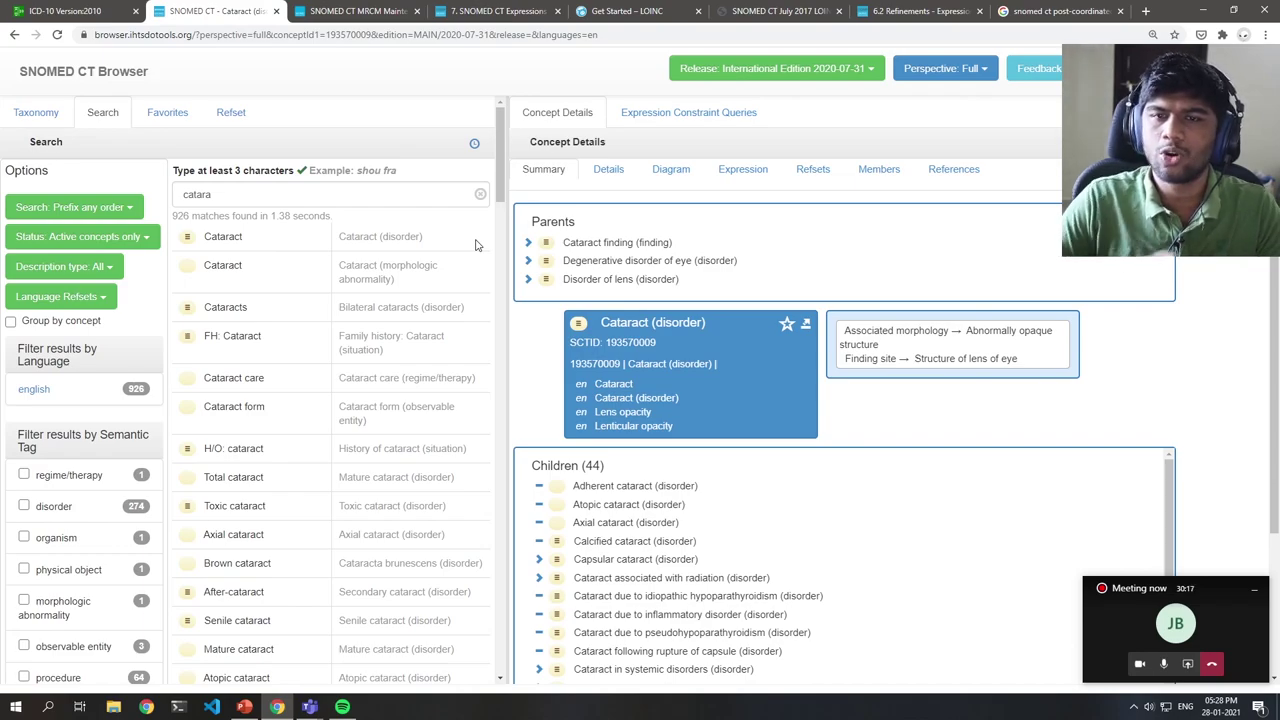
- Bring up the LOINC Get Started page and review its Big Problem, Solution and Result sections
left_click(650, 11)
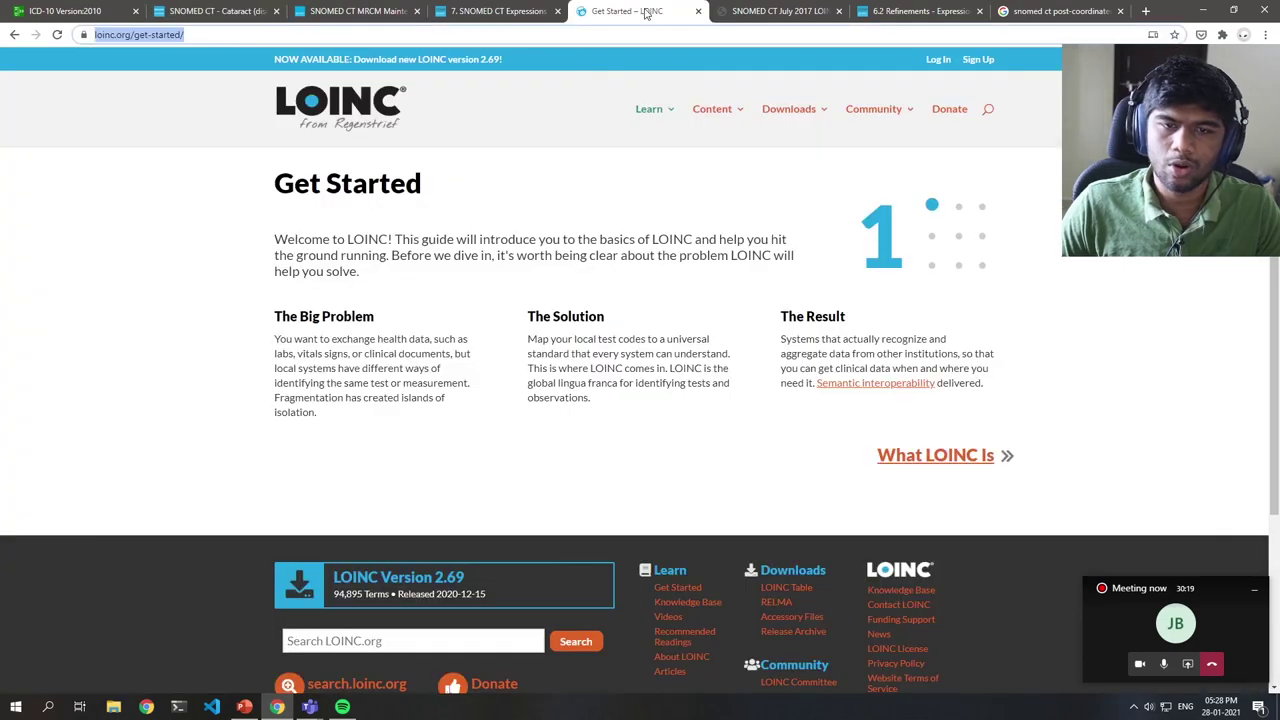
scroll(533, 280, "down", 1)
scroll(531, 280, "up", 1)
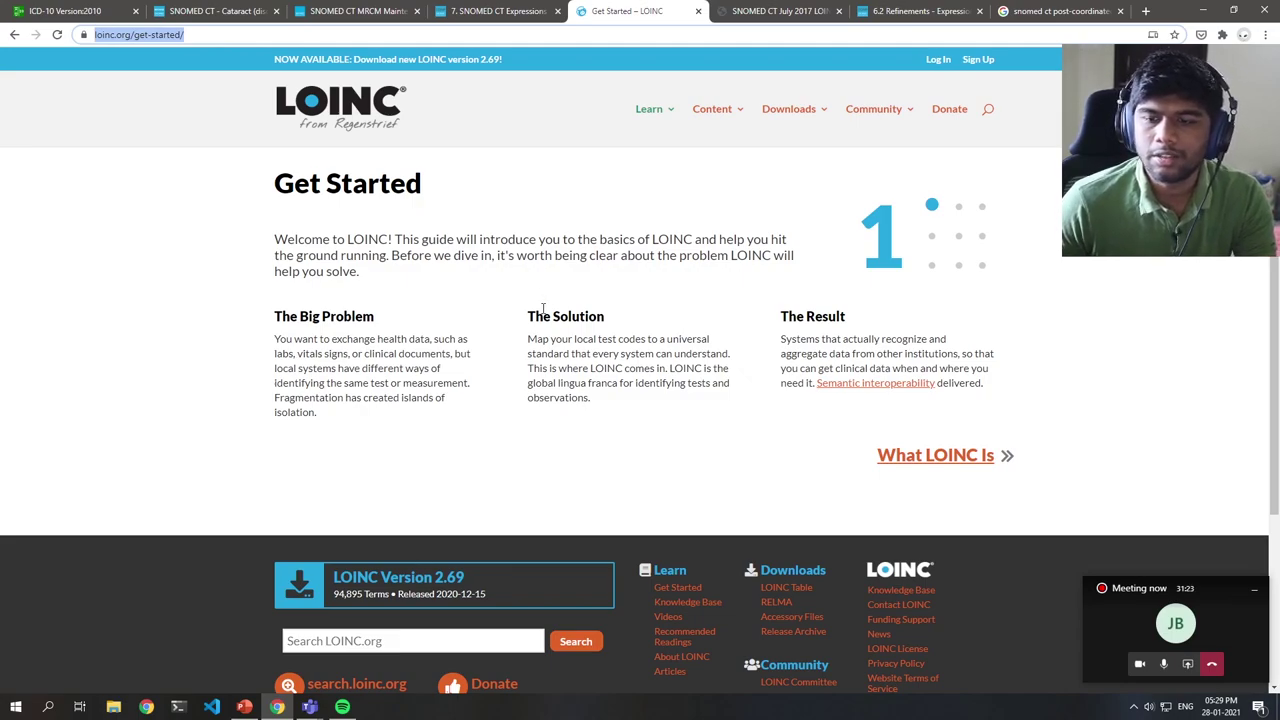
left_click(517, 241)
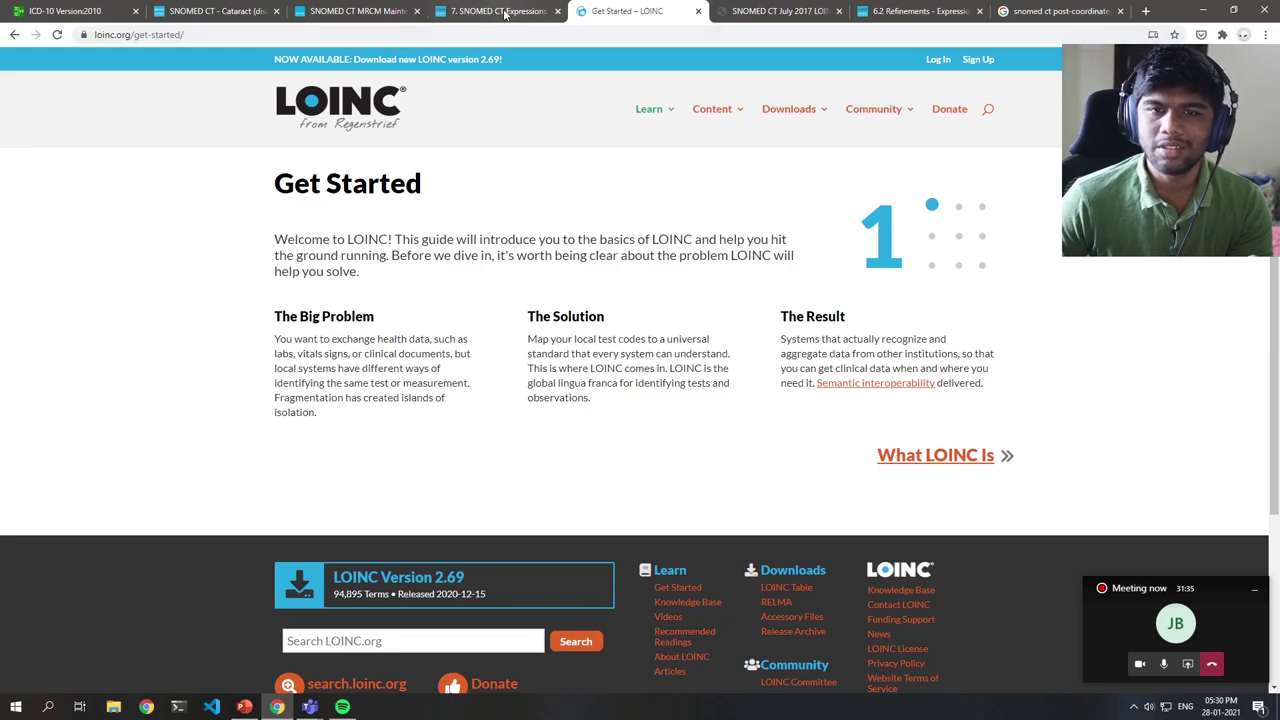
- Return to the SNOMED CT Browser, show the taxonomy and expand Observable entity to browse its subtypes
left_click(214, 11)
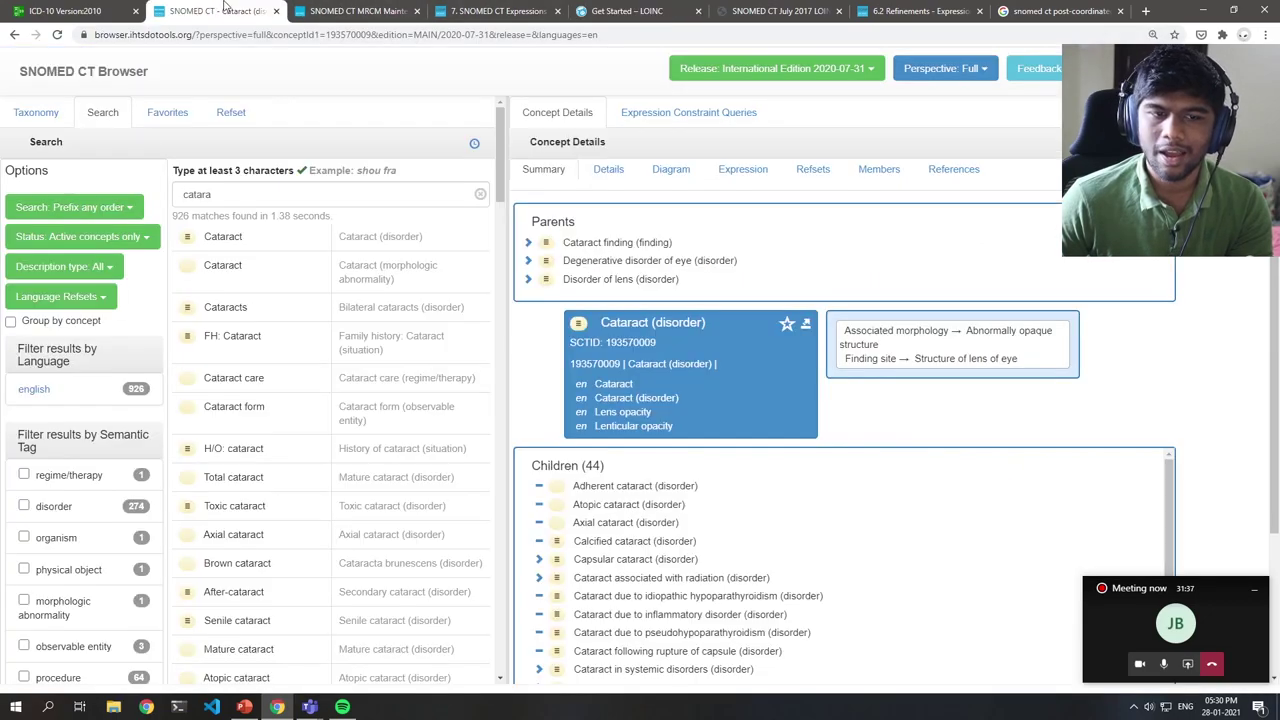
left_click(36, 114)
left_click(37, 291)
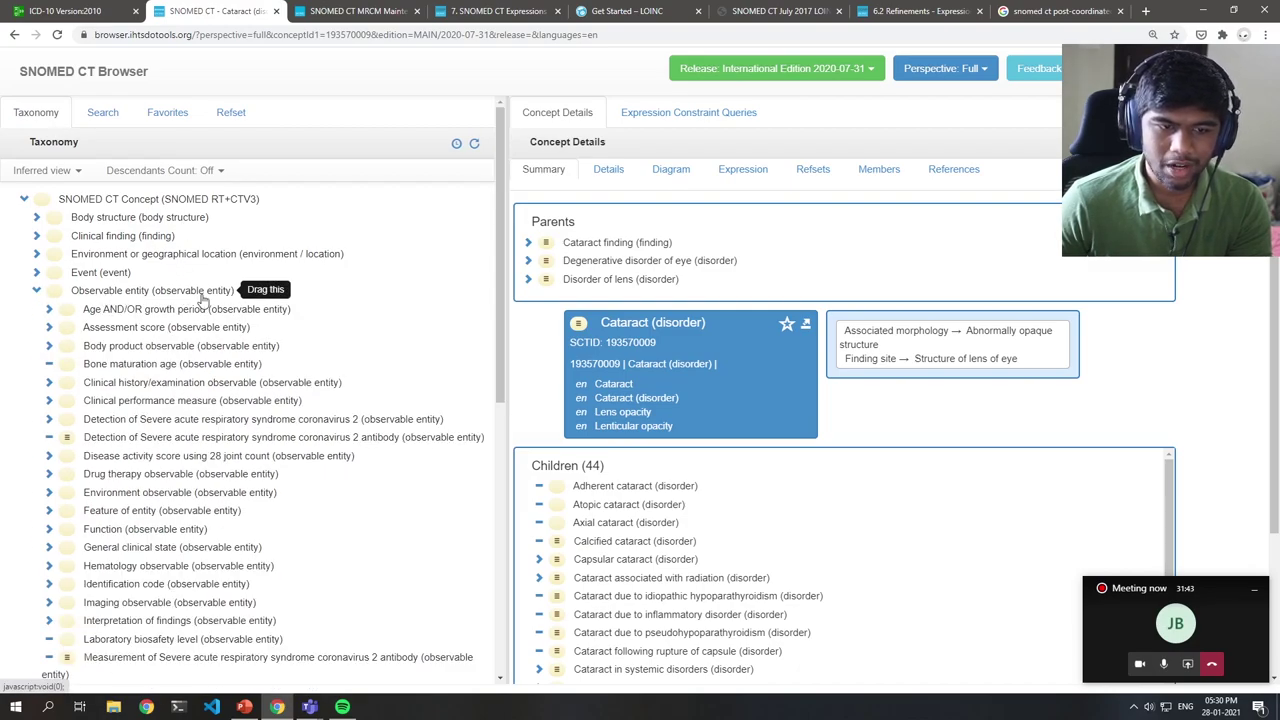
scroll(213, 427, "down", 3)
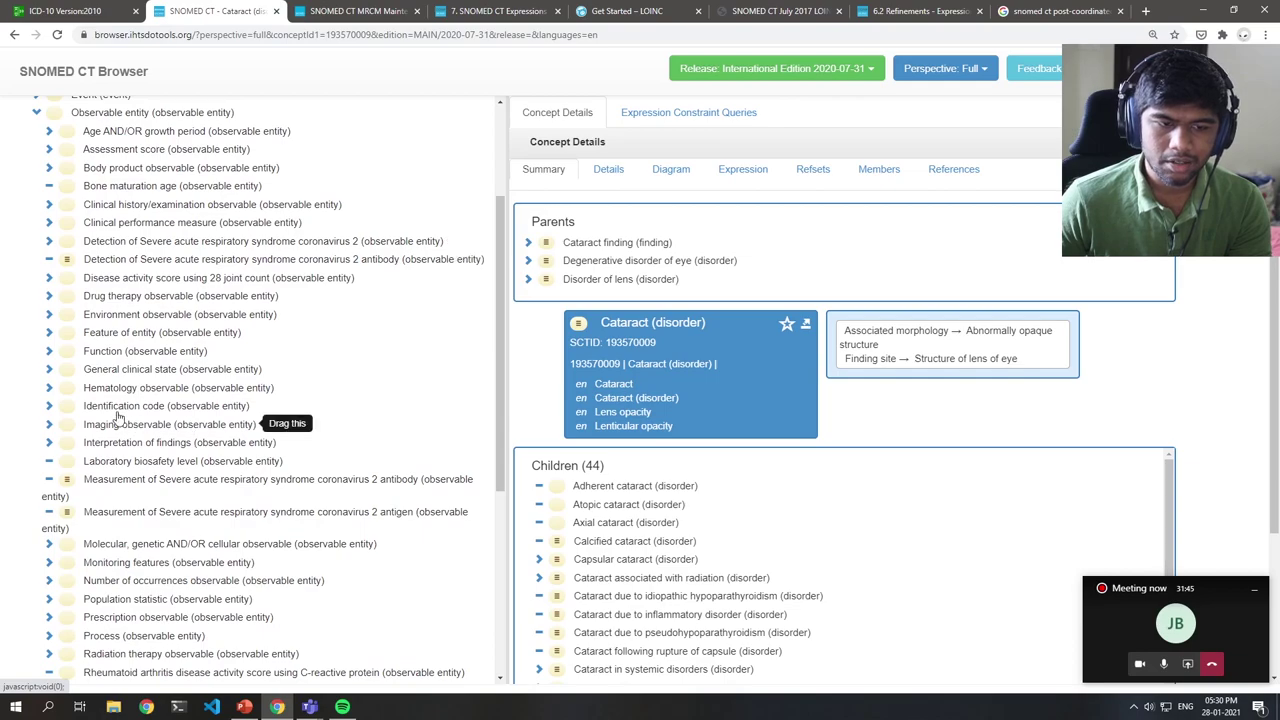
scroll(250, 417, "up", 3)
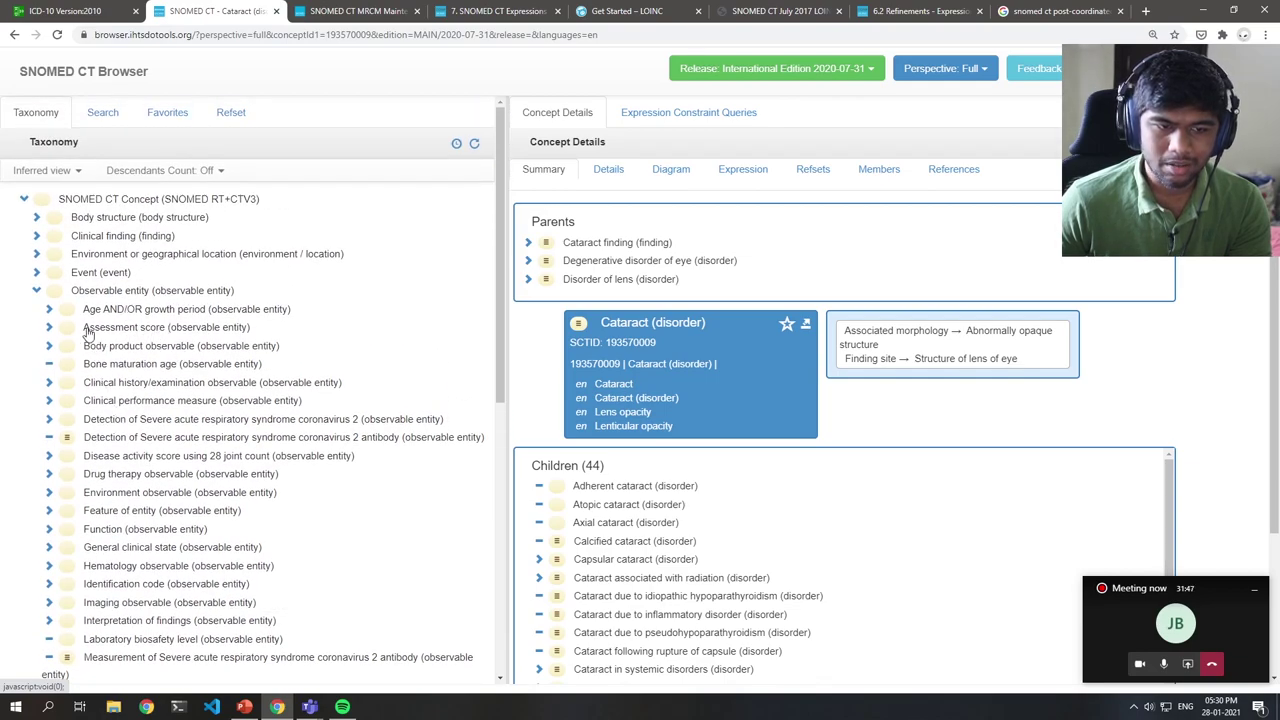
- Expand Assessment score, open the Birmingham Object Recognition Battery score concept and examine its summary
left_click(49, 327)
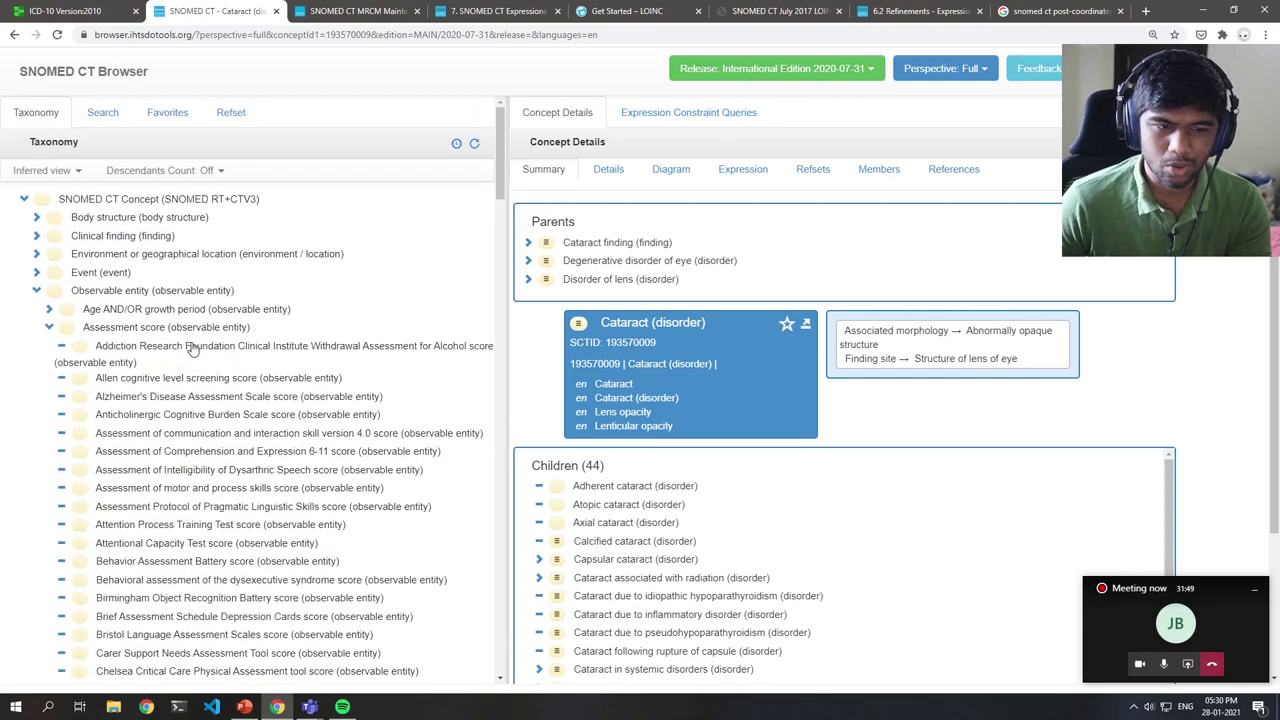
left_click(170, 600)
left_click_drag(603, 305, 644, 322)
left_click(580, 322)
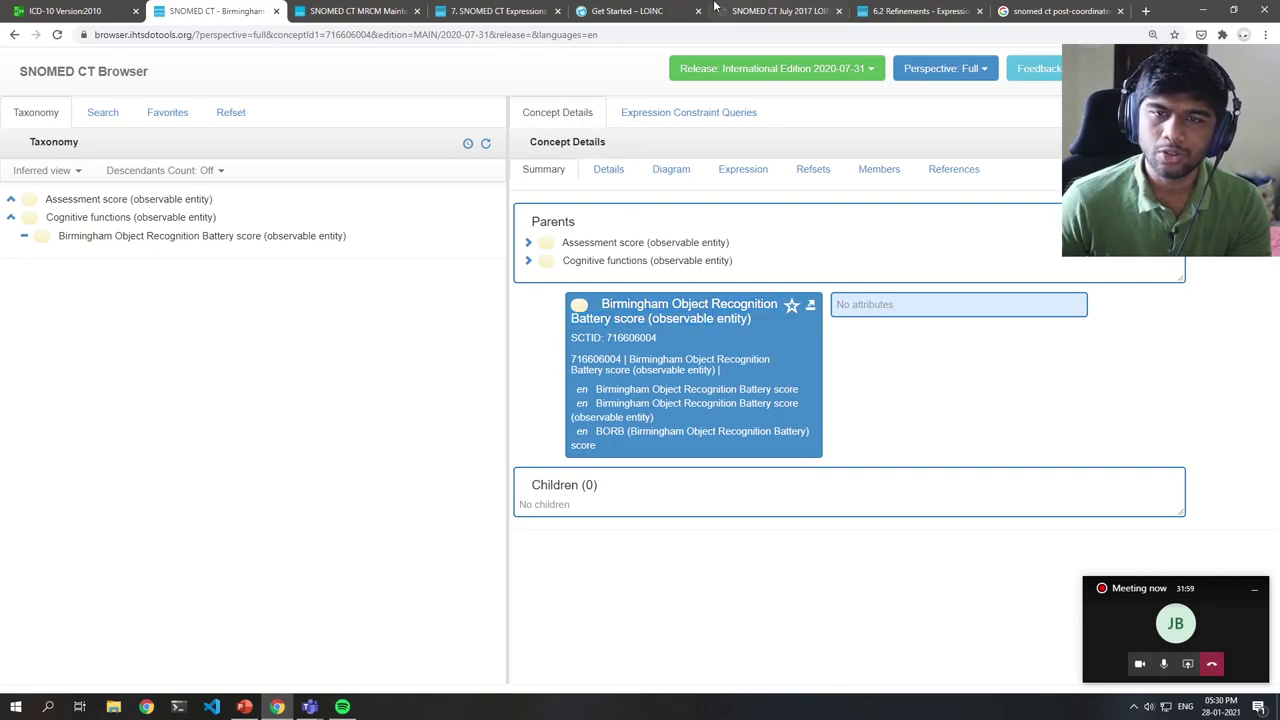
- Go back to the LOINC guide, open the What LOINC Is page and read its question-and-answer message examples
left_click(640, 11)
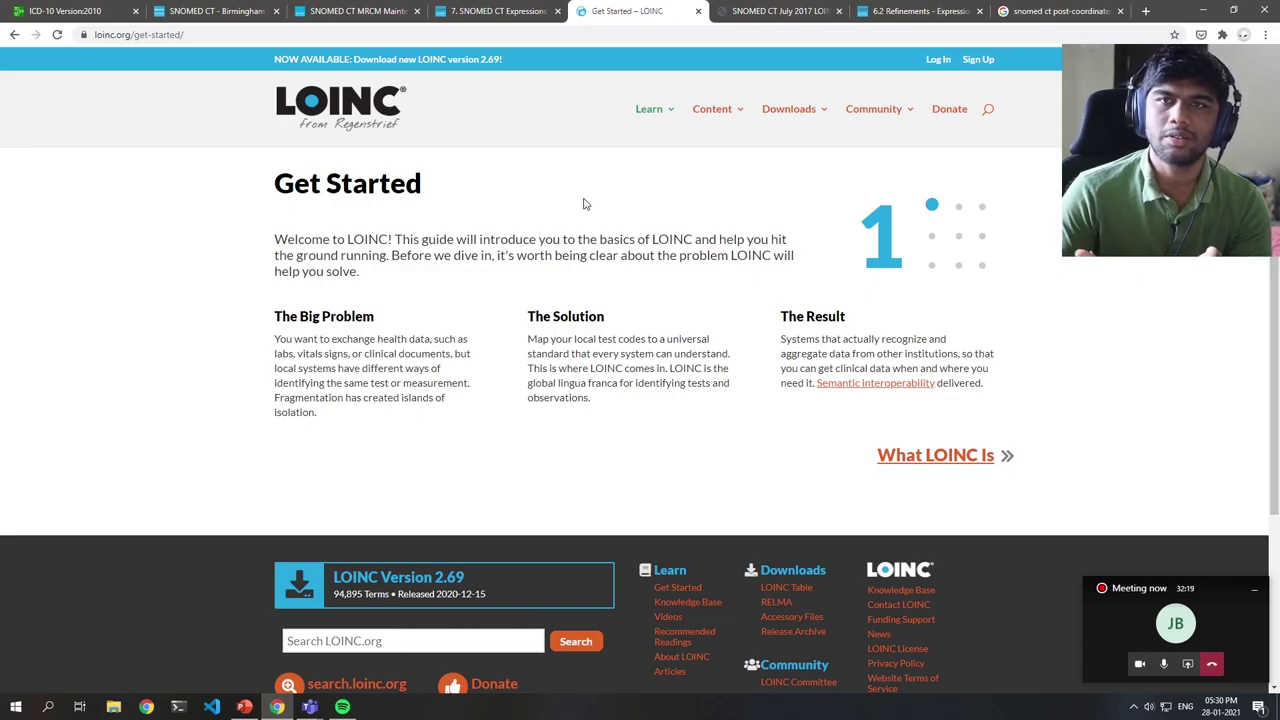
left_click(922, 452)
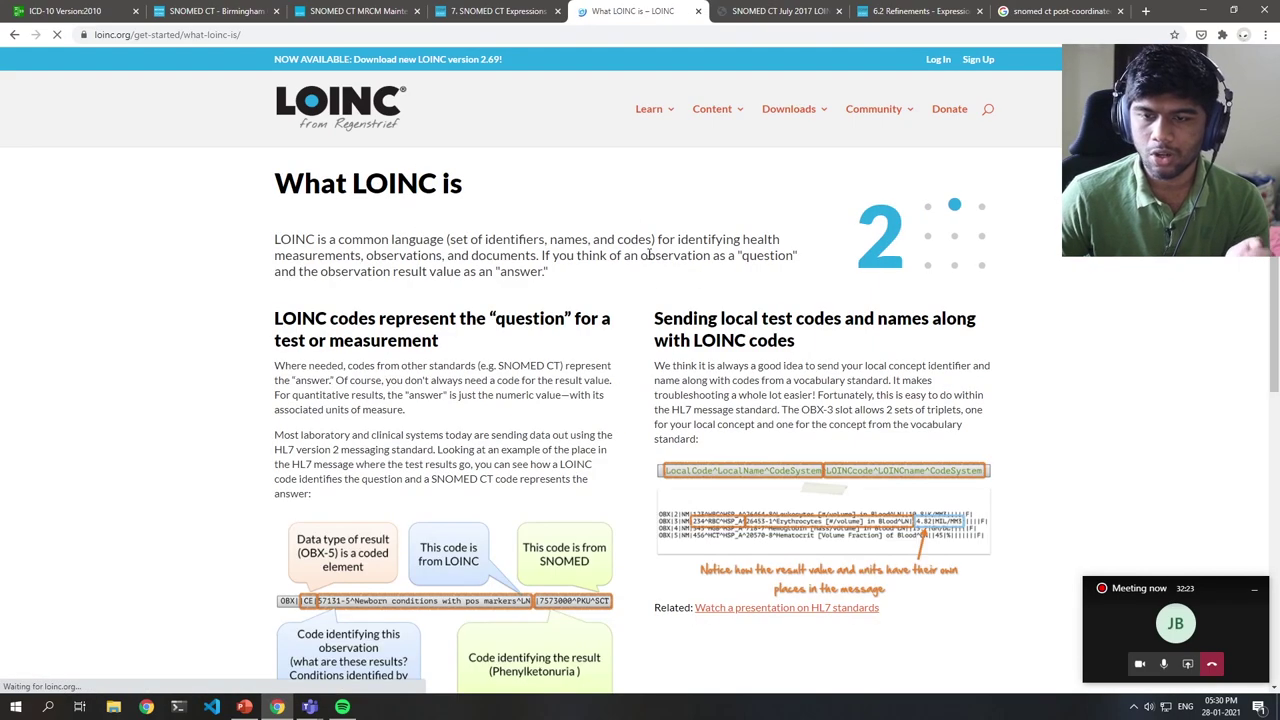
scroll(670, 250, "down", 1)
scroll(670, 250, "down", 2)
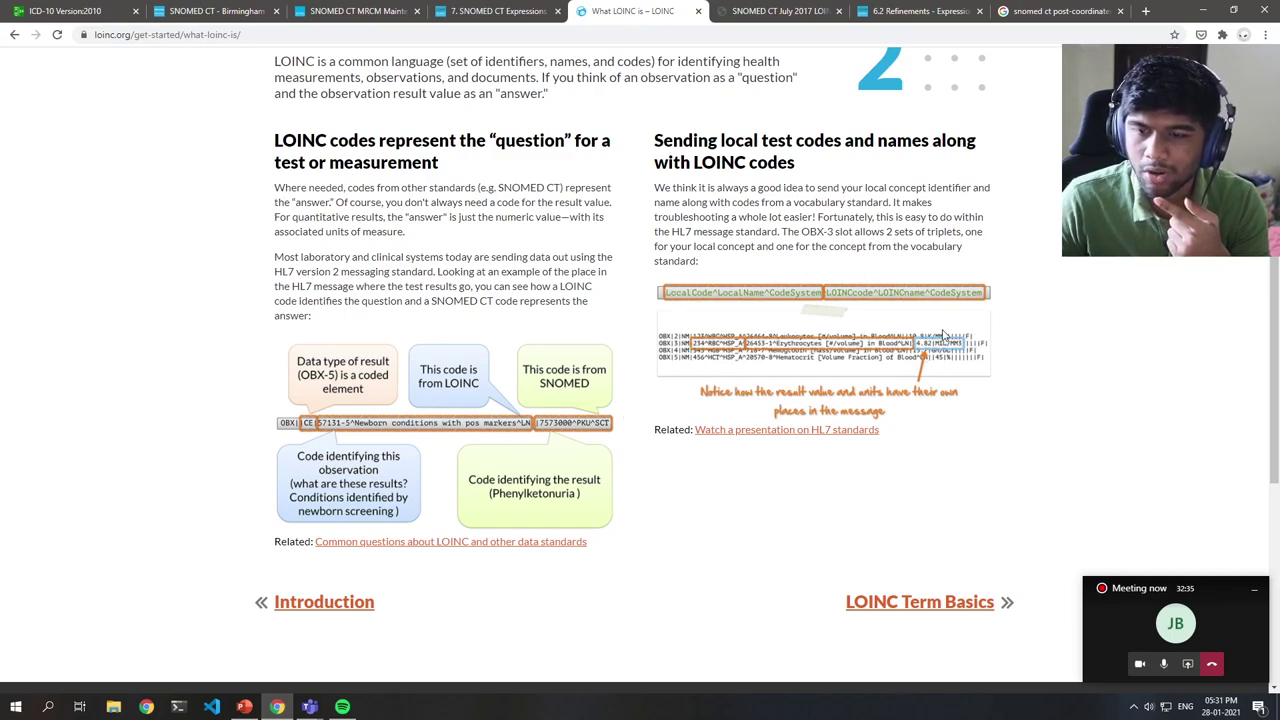
scroll(772, 350, "up", 2)
scroll(762, 350, "down", 2)
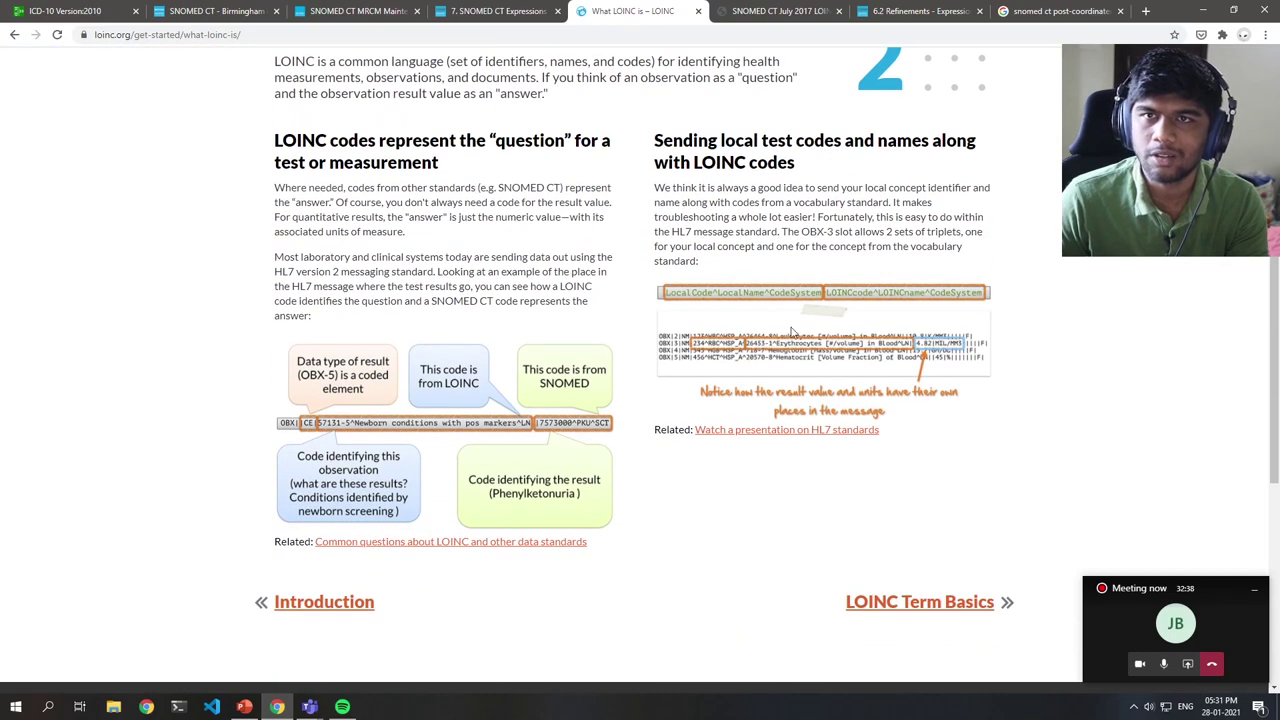
- Open the LOINC Term Basics page and skim the LOINC Parts and Example LOINC sections
left_click(960, 602)
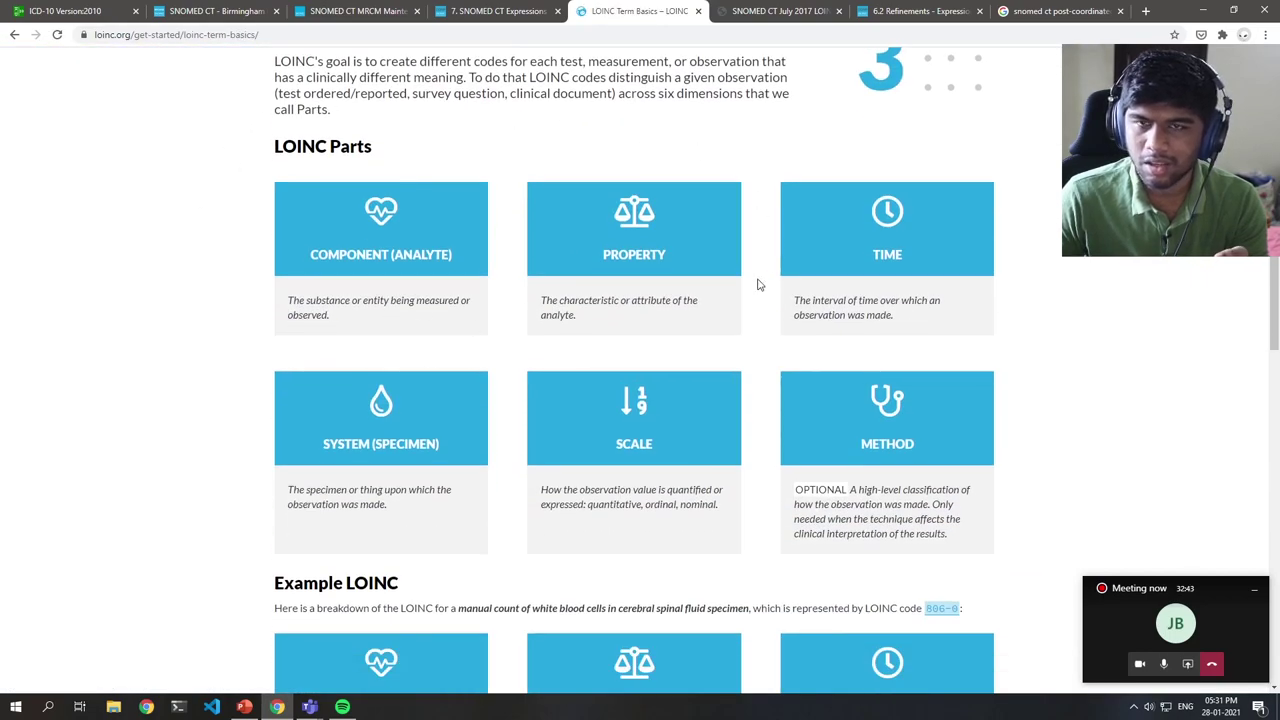
scroll(511, 171, "down", 2)
scroll(449, 140, "up", 2)
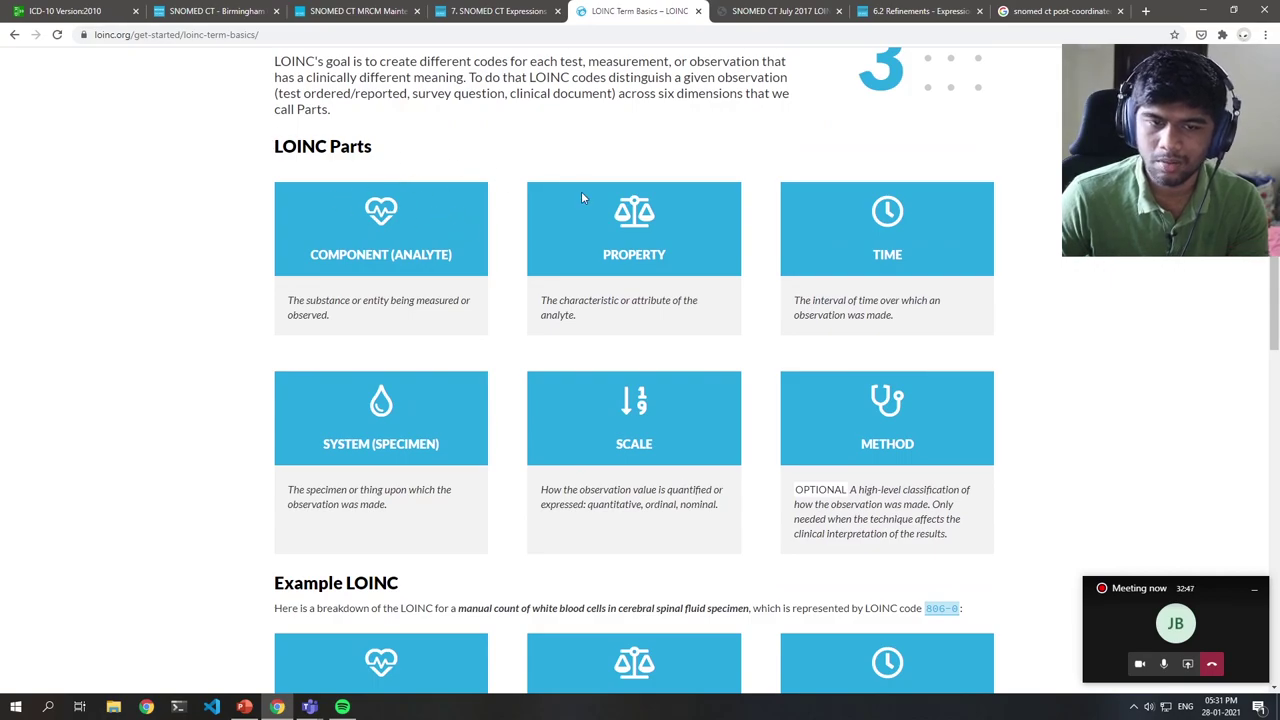
scroll(500, 190, "down", 2)
scroll(400, 185, "up", 2)
- Highlight the six LOINC Parts in turn: Component (Analyte), Property, Time, System (Specimen), Scale and Method
left_click_drag(310, 255, 463, 258)
left_click(500, 275)
double_click(662, 256)
double_click(878, 255)
left_click(858, 264)
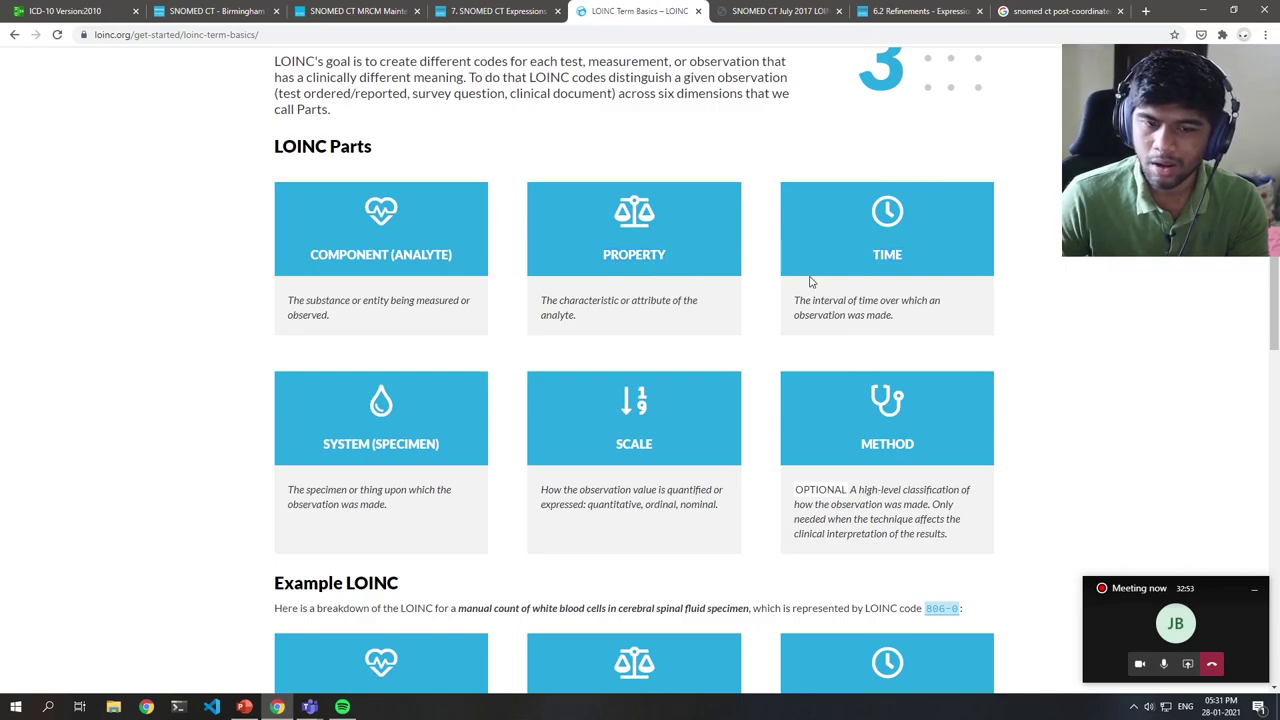
left_click_drag(347, 444, 460, 443)
left_click(462, 442)
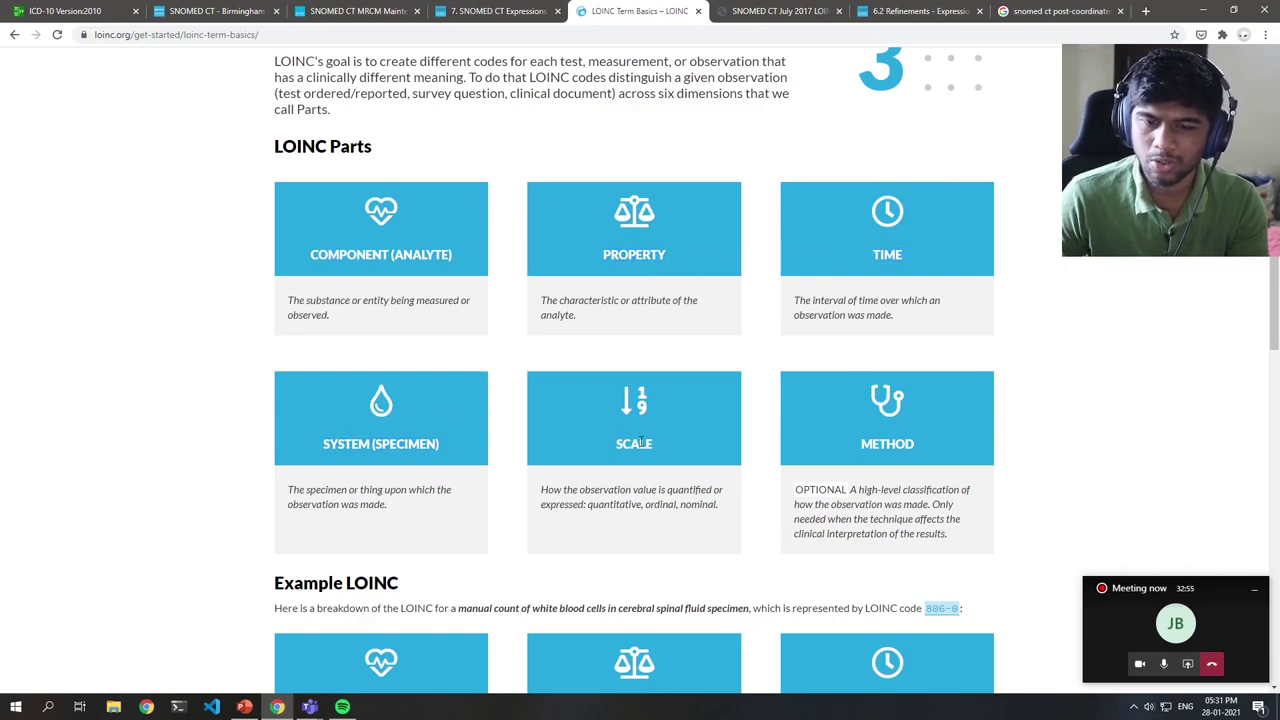
double_click(636, 447)
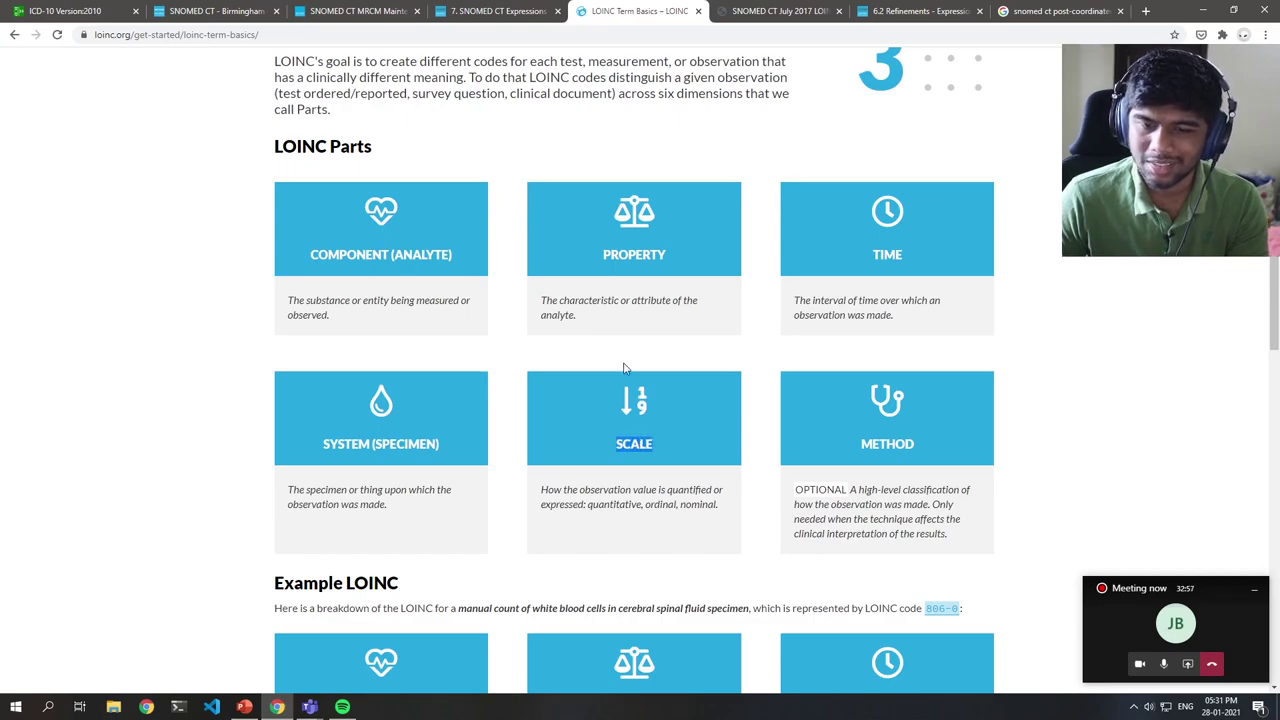
double_click(886, 443)
left_click(827, 424)
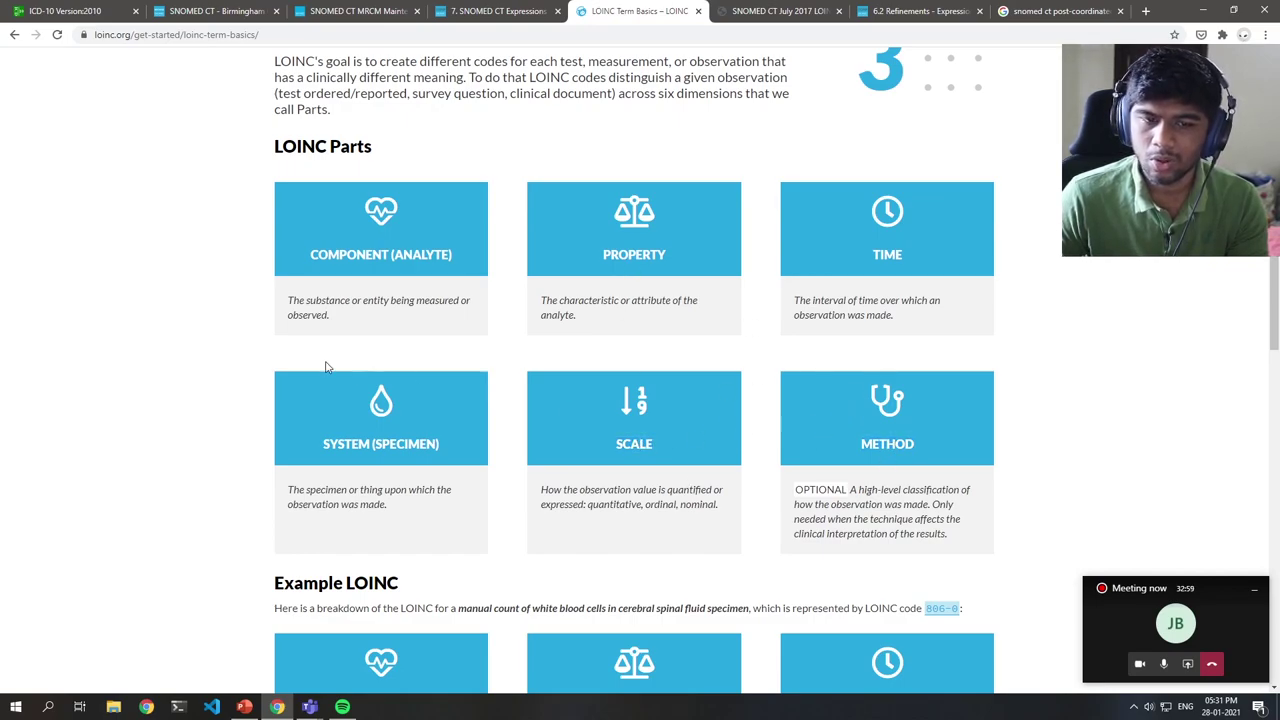
- Highlight the LOINC Parts descriptions from Component (Analyte) through Method, and clear the highlight
left_click_drag(288, 298, 912, 490)
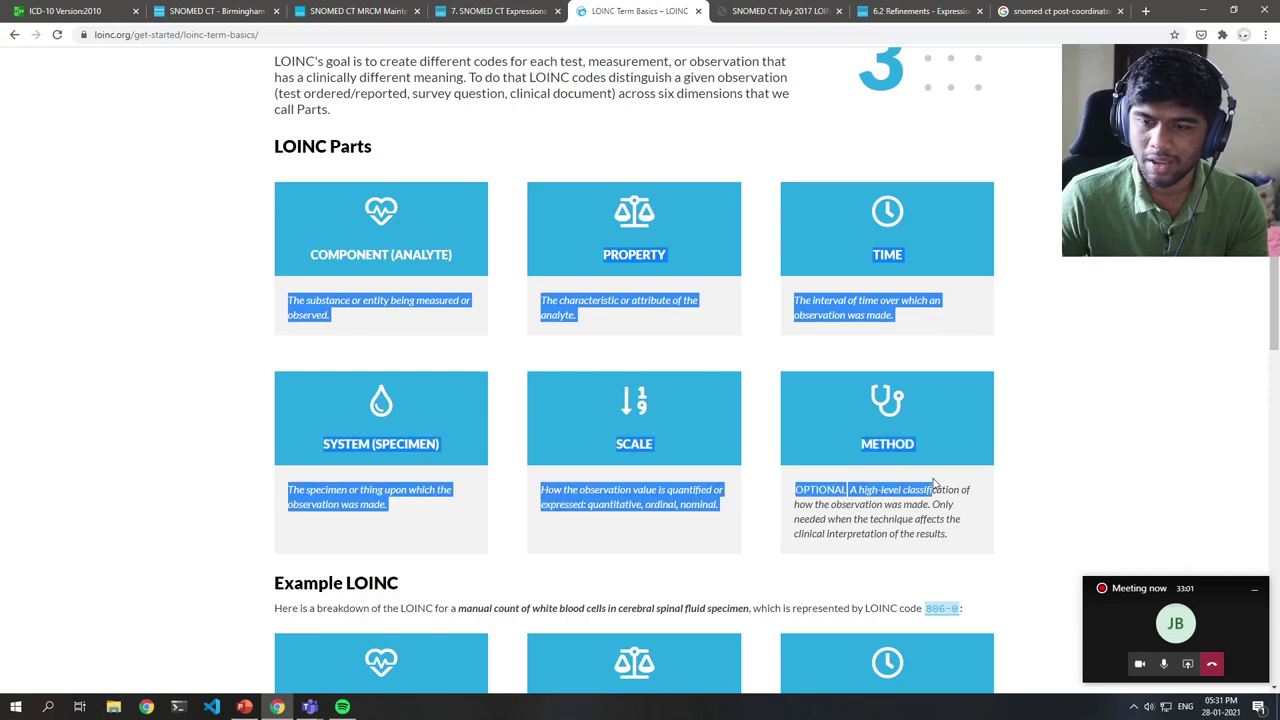
left_click(912, 490)
double_click(863, 445)
left_click(370, 247)
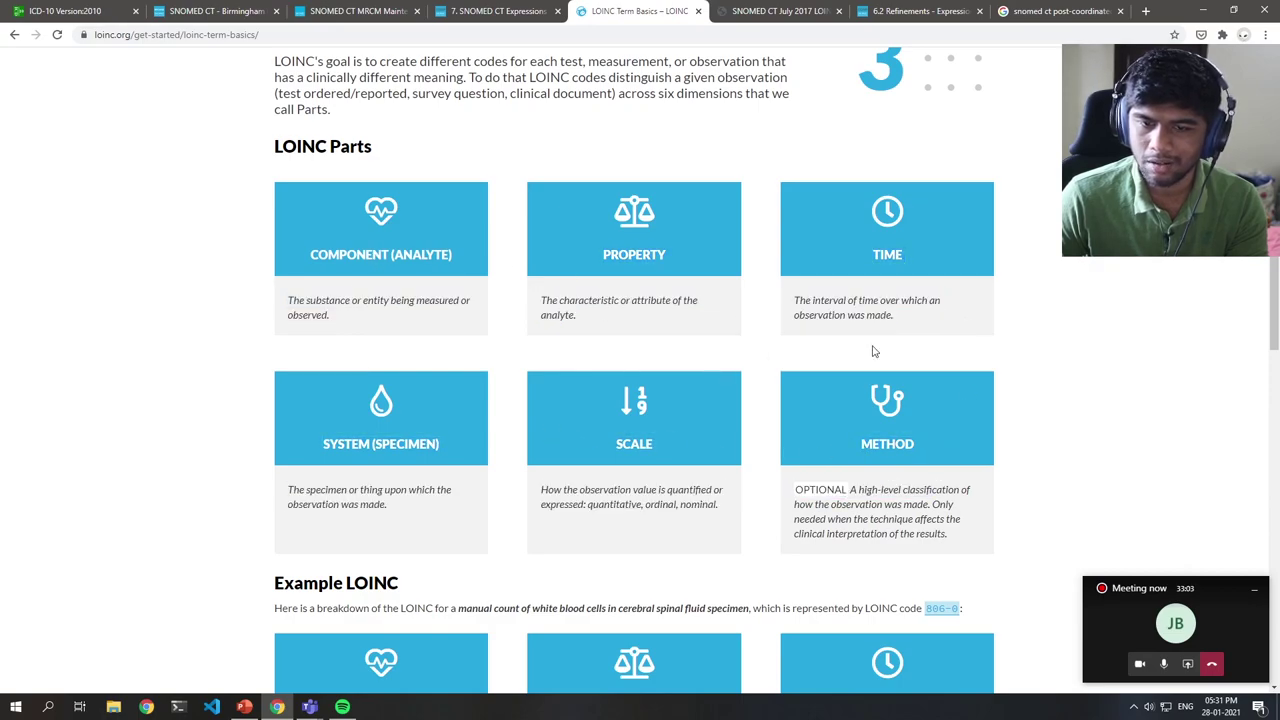
- Point out the Method part and its optional note, and view the Example LOINC breakdown for code 806-0
double_click(876, 447)
scroll(878, 447, "down", 2)
double_click(840, 312)
left_click(813, 424)
scroll(813, 424, "down", 2)
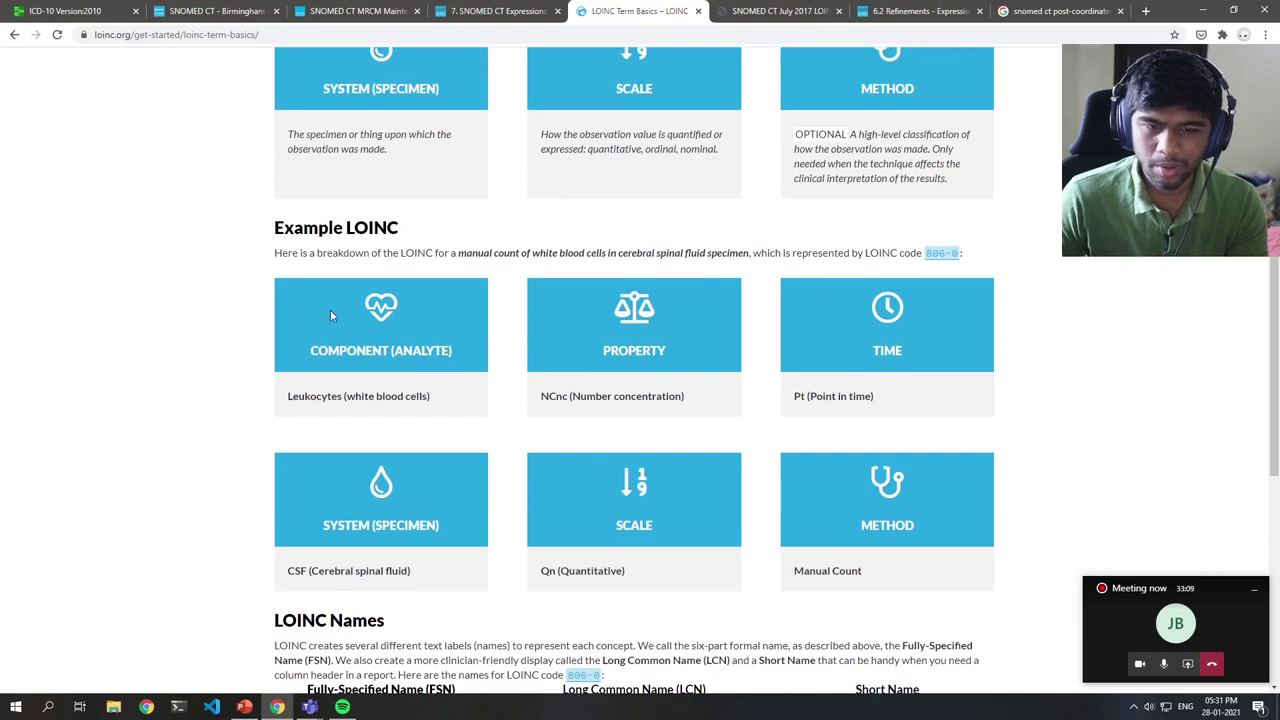
- Highlight the description of example code 806-0 and compare its breakdown with the LOINC Parts definitions
scroll(180, 330, "down", 1)
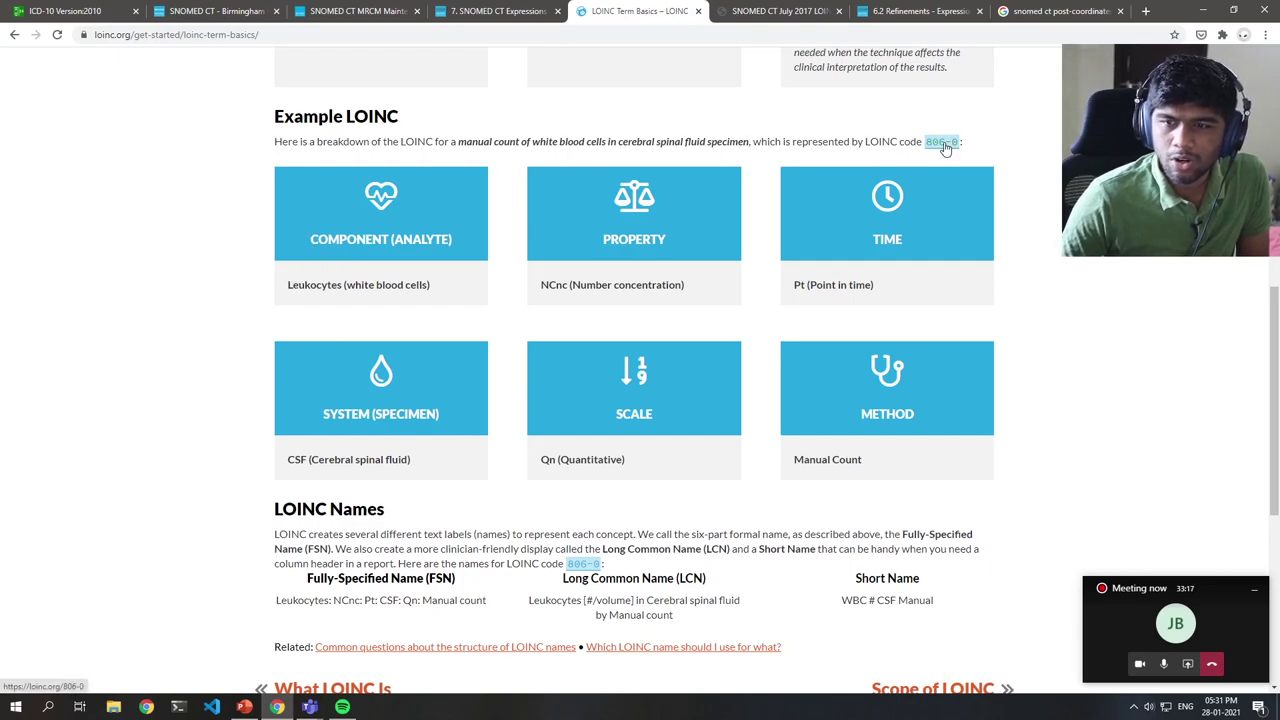
left_click_drag(458, 142, 750, 142)
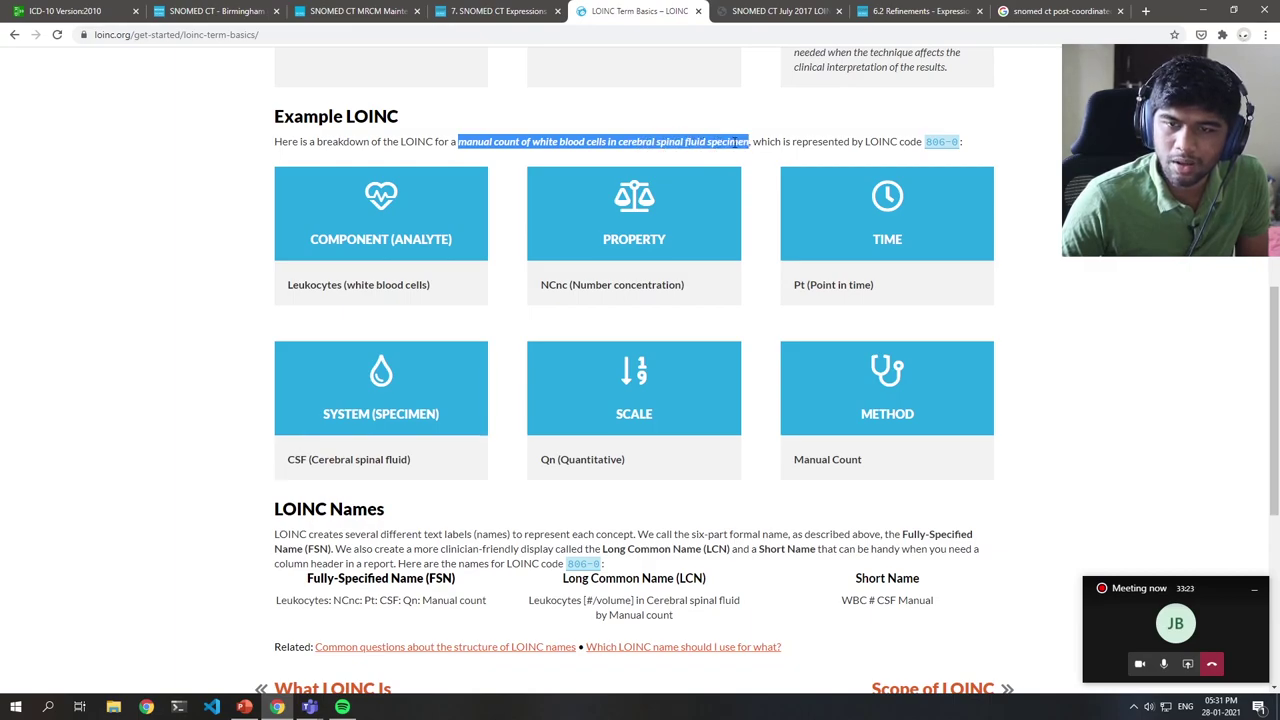
left_click(697, 141)
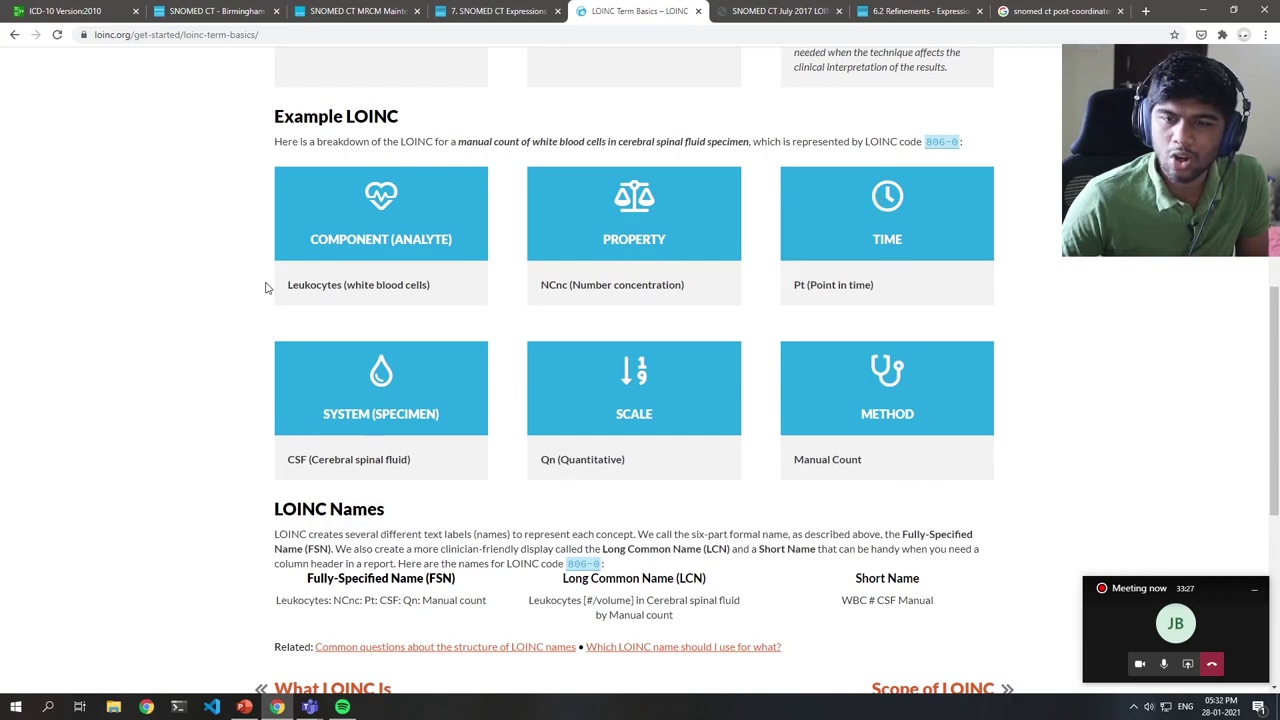
scroll(349, 362, "up", 5)
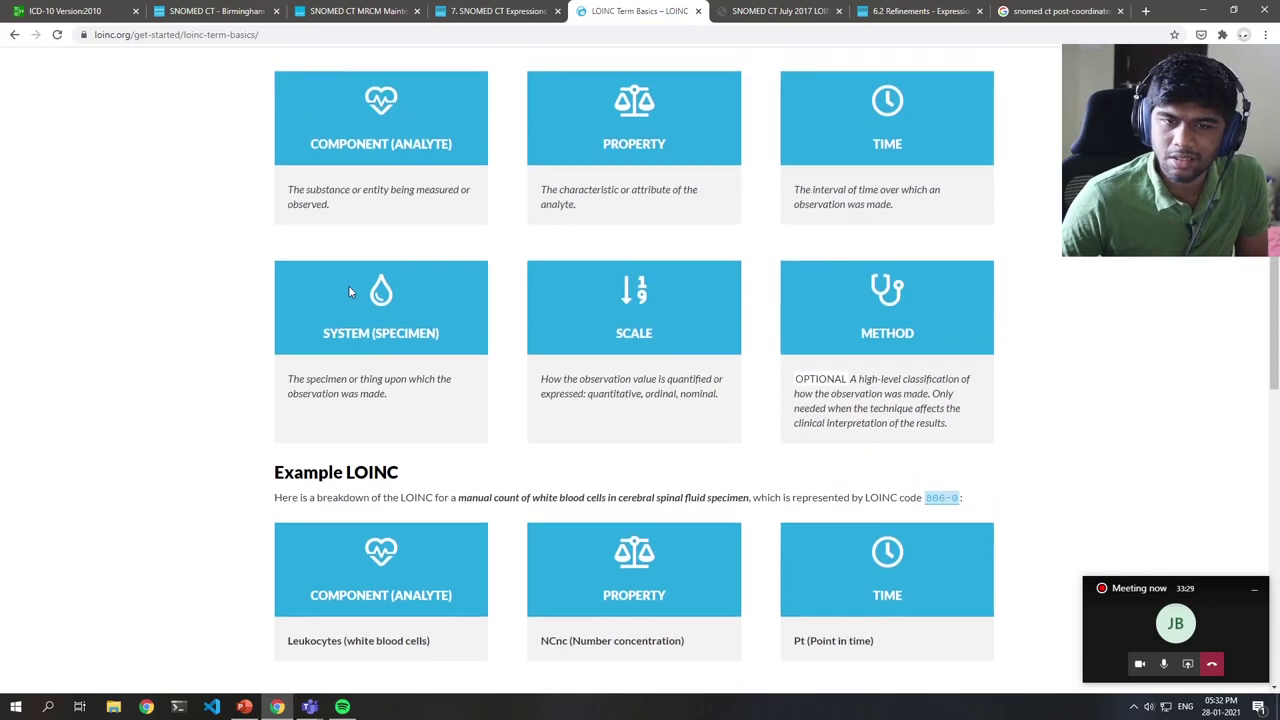
scroll(307, 252, "down", 5)
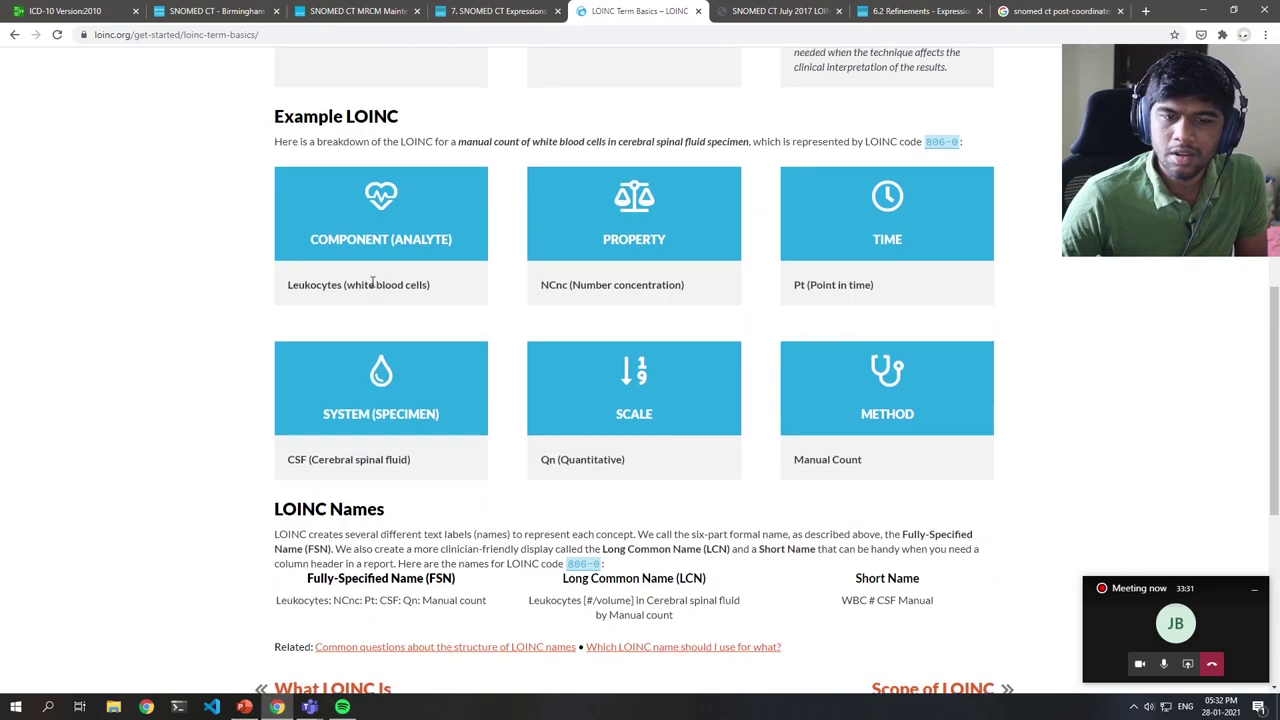
- Highlight the example's Component (Analyte) heading and Leukocytes value, its Number concentration property, and the Time heading
left_click_drag(310, 240, 472, 244)
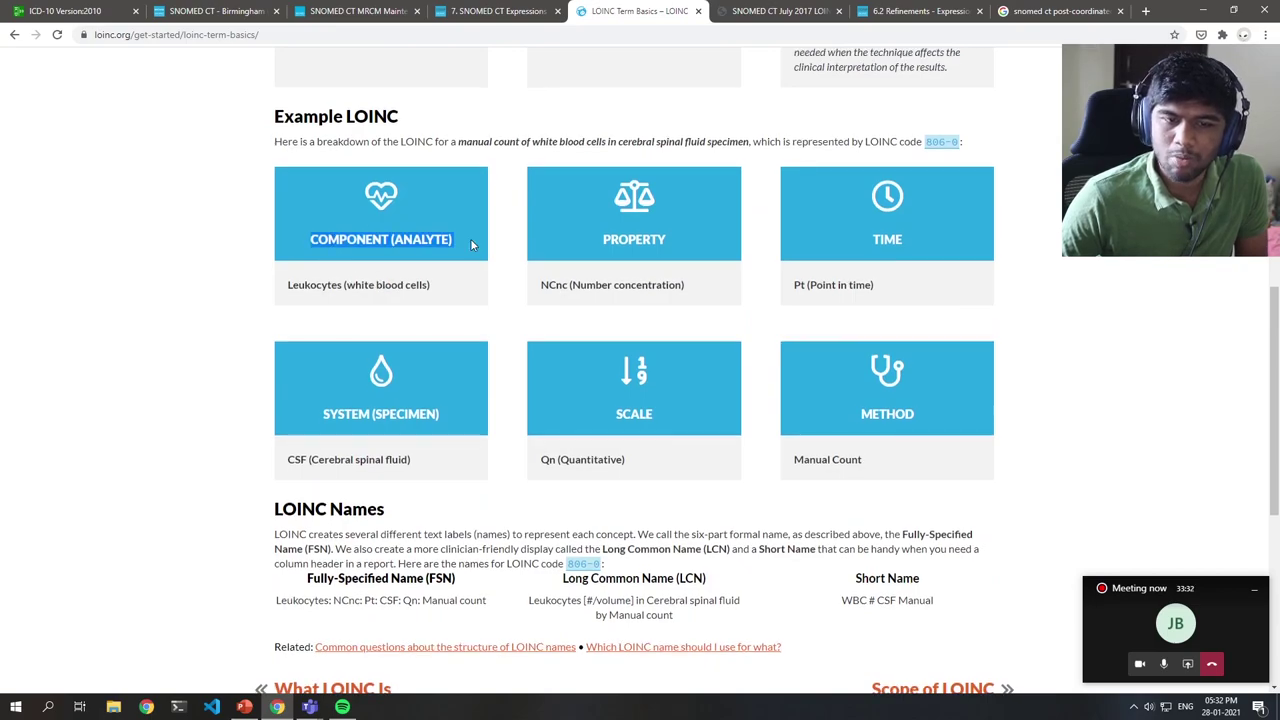
left_click_drag(288, 285, 428, 286)
left_click(392, 297)
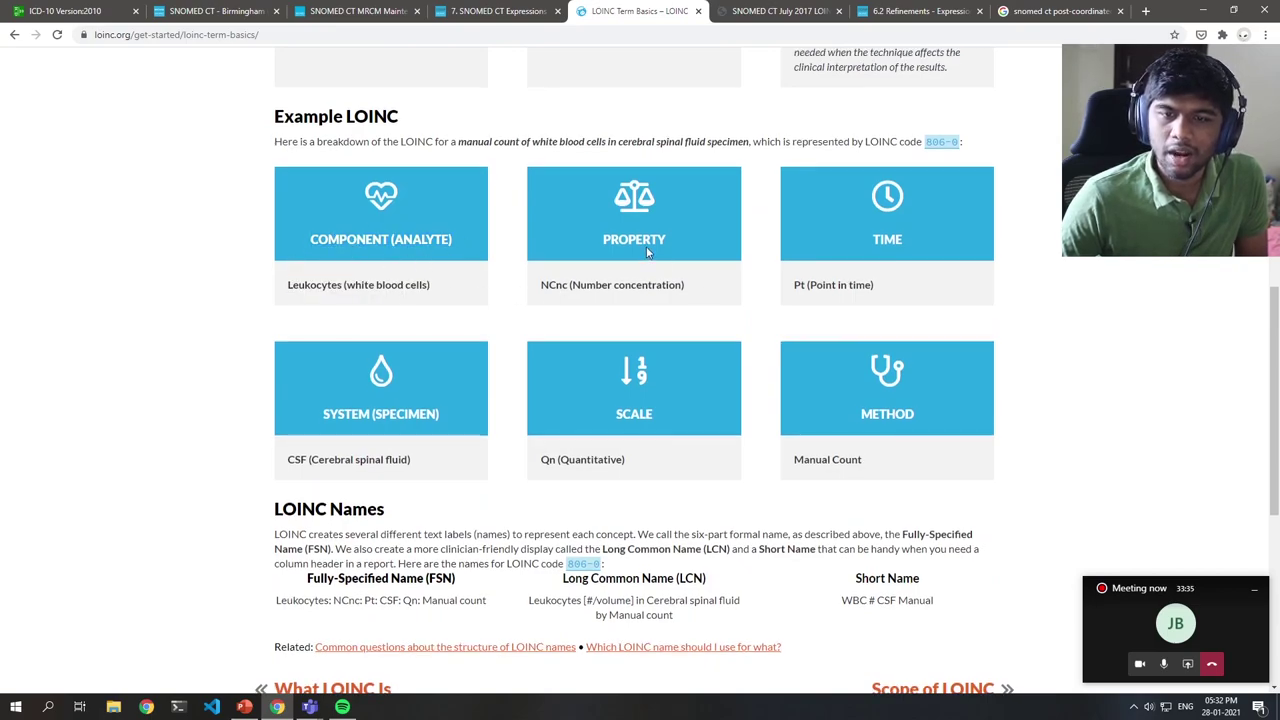
left_click_drag(573, 285, 686, 286)
left_click(686, 286)
double_click(887, 240)
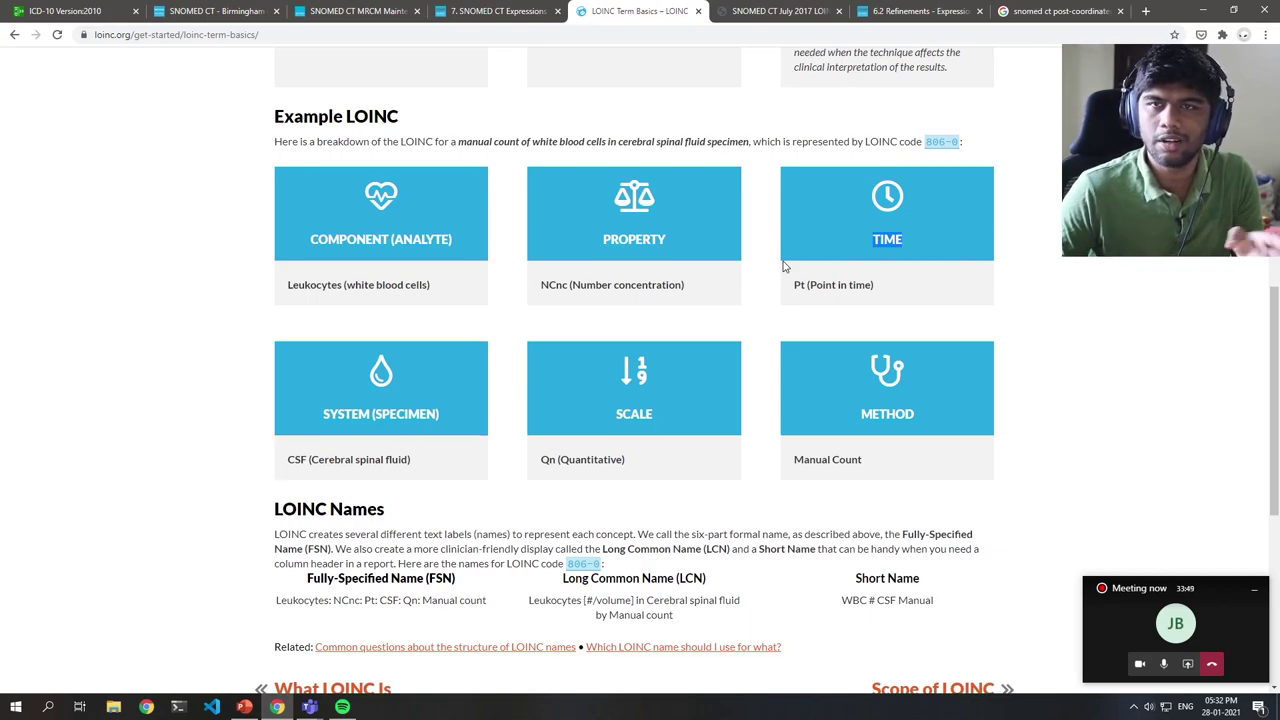
left_click(872, 260)
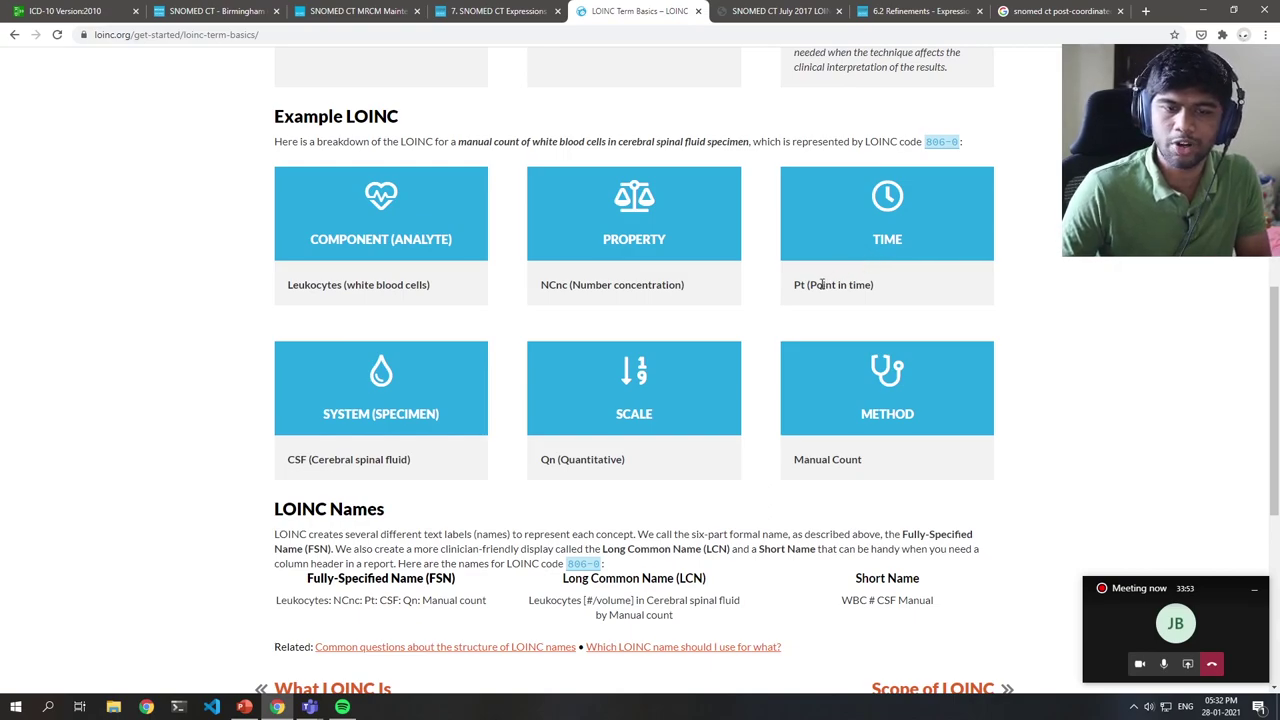
- Highlight the example's System (Specimen) and Scale parts with their CSF and Quantitative values, and point out the Manual Count method
double_click(424, 414)
left_click_drag(288, 459, 412, 459)
left_click(562, 456)
double_click(633, 414)
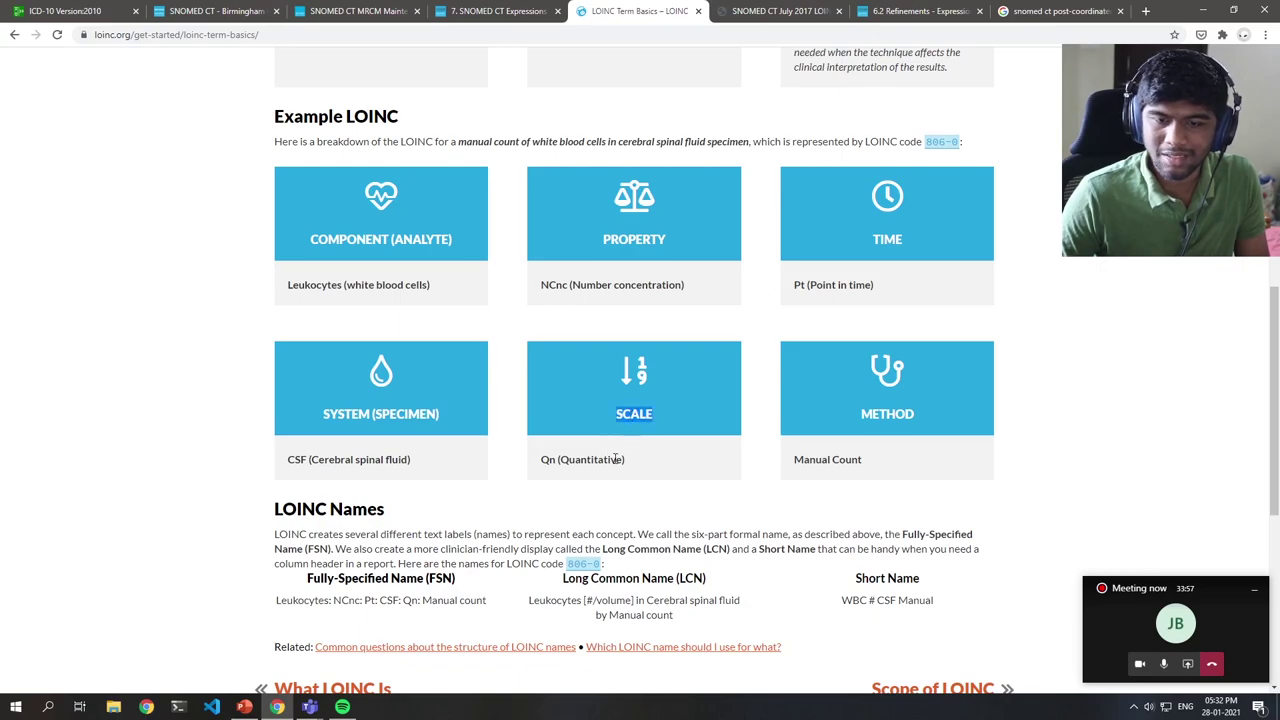
left_click_drag(622, 459, 540, 459)
triple_click(617, 459)
left_click(485, 425)
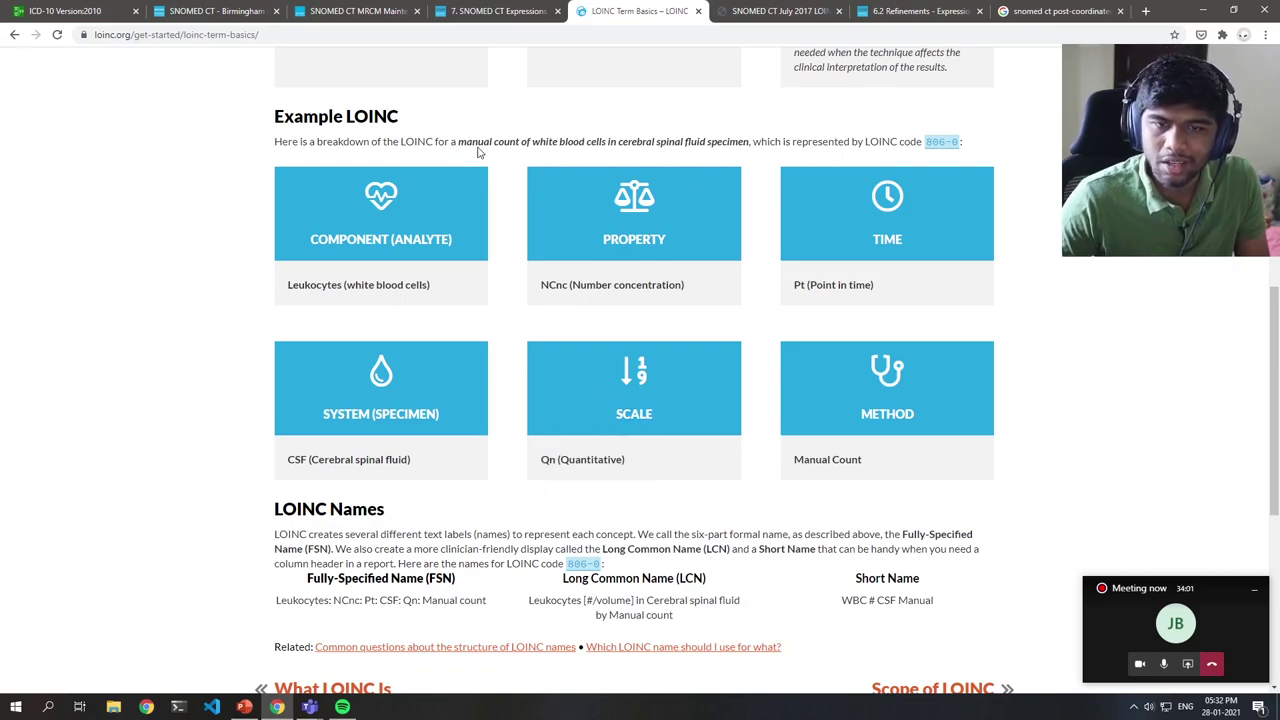
left_click_drag(875, 427, 880, 460)
- Highlight the Fully-Specified Name (FSN) heading and its text for code 806-0 under LOINC Names
scroll(605, 486, "down", 2)
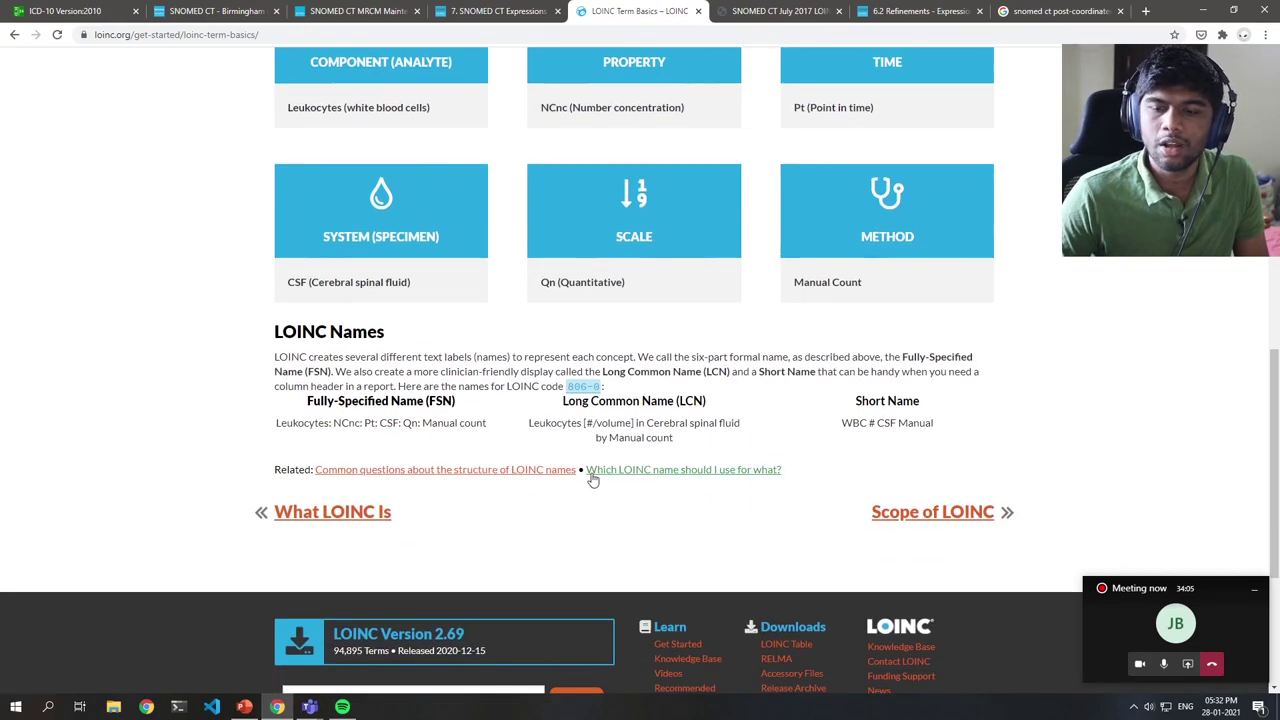
double_click(320, 400)
left_click_drag(318, 401, 508, 414)
left_click(470, 423)
left_click_drag(274, 430, 490, 428)
left_click(575, 395)
- Highlight the Long Common Name (LCN) and Short Name of code 806-0, and clear the highlight
left_click_drag(575, 393, 715, 402)
left_click(715, 402)
left_click_drag(540, 427, 632, 425)
left_click(592, 425)
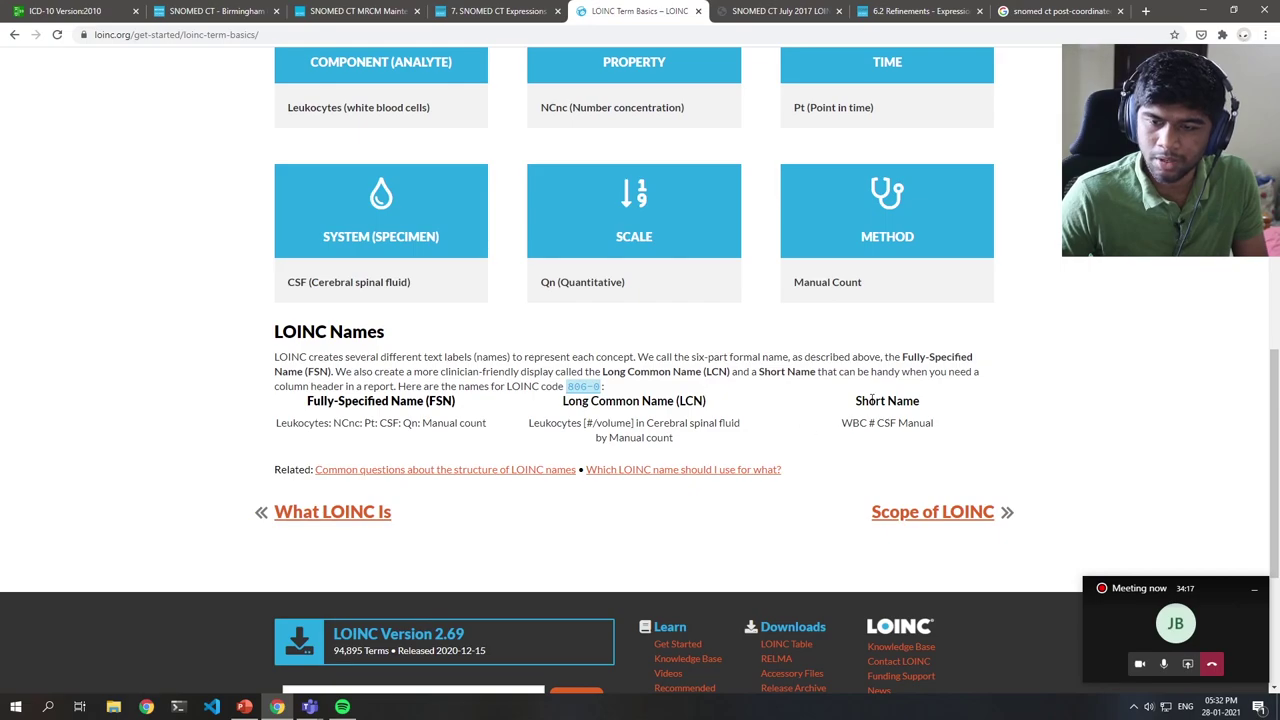
double_click(872, 400)
left_click(872, 402)
left_click_drag(842, 423, 925, 423)
left_click(646, 420)
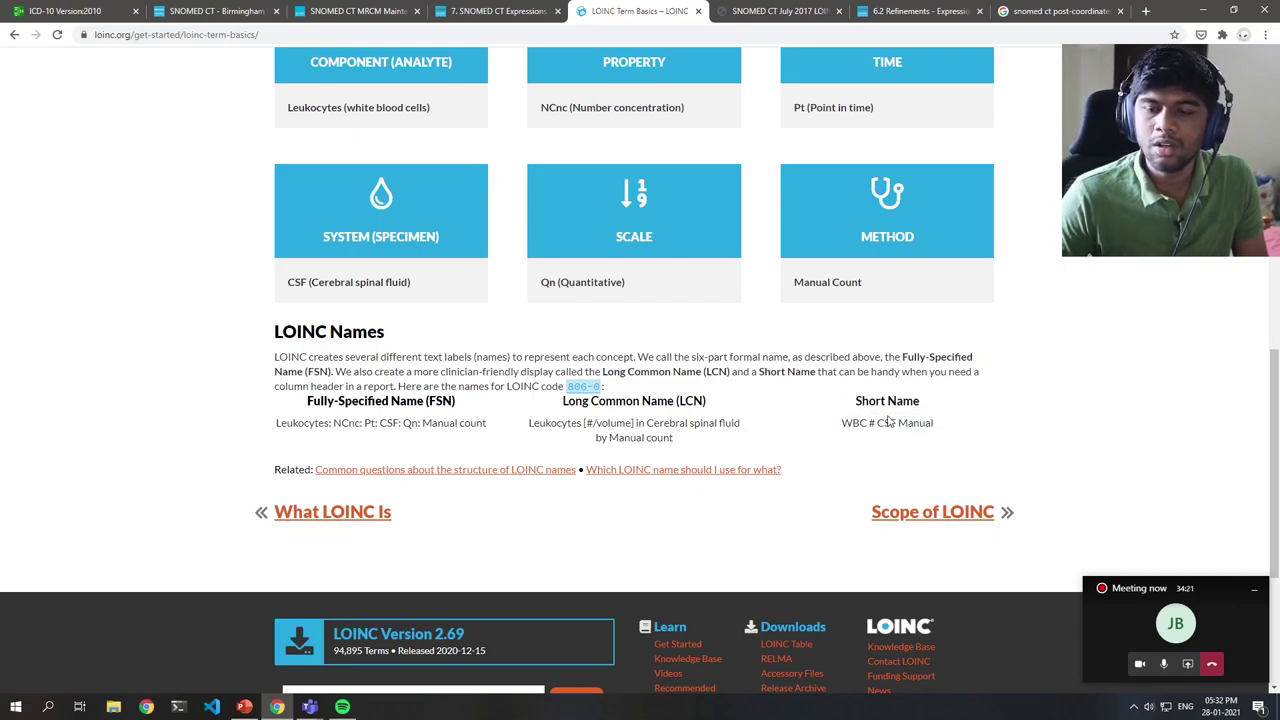
scroll(895, 398, "up", 1)
scroll(930, 520, "down", 1)
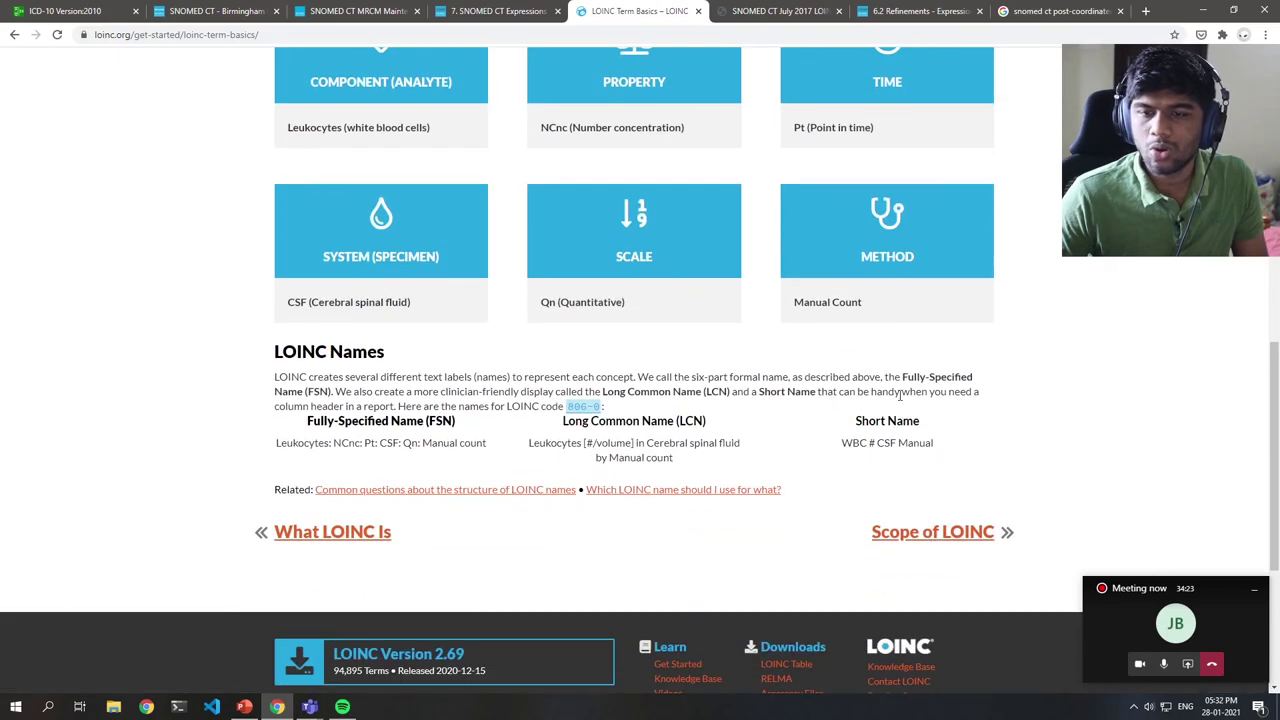
- Open the Scope of LOINC page and skim its Laboratory, Clinical, Discrete Measures and Collections sections
left_click(935, 533)
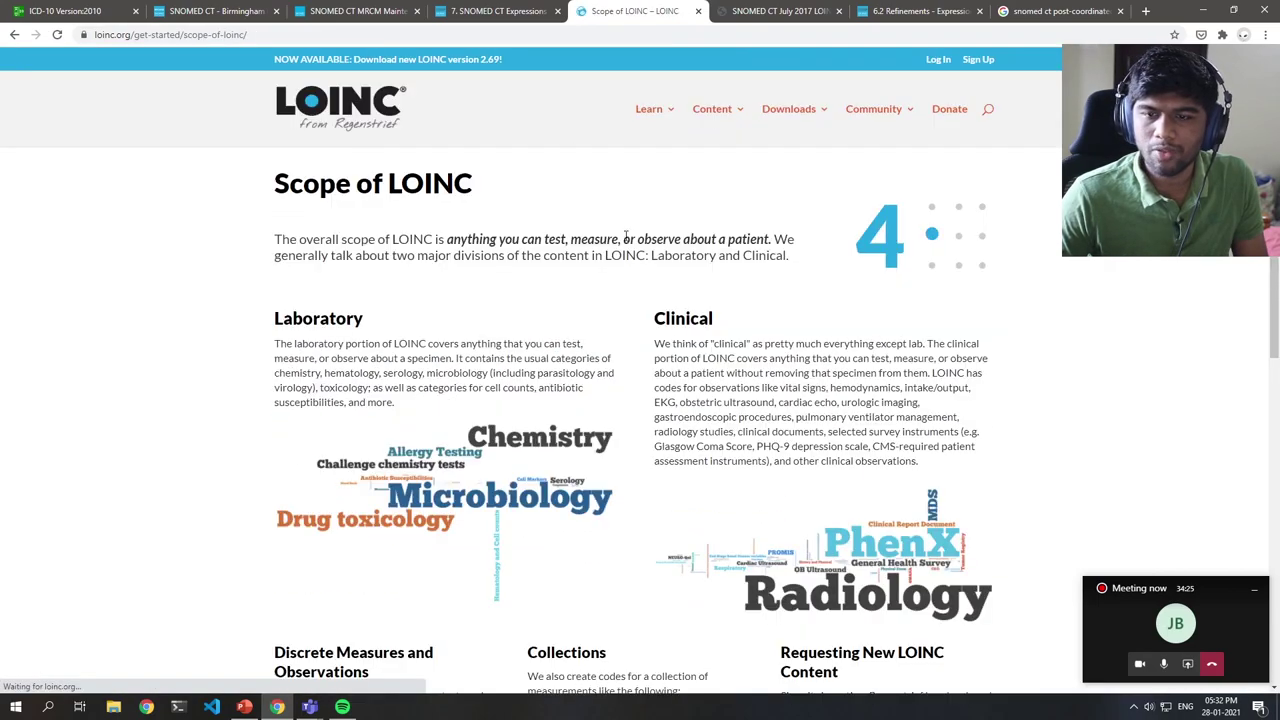
scroll(634, 241, "down", 2)
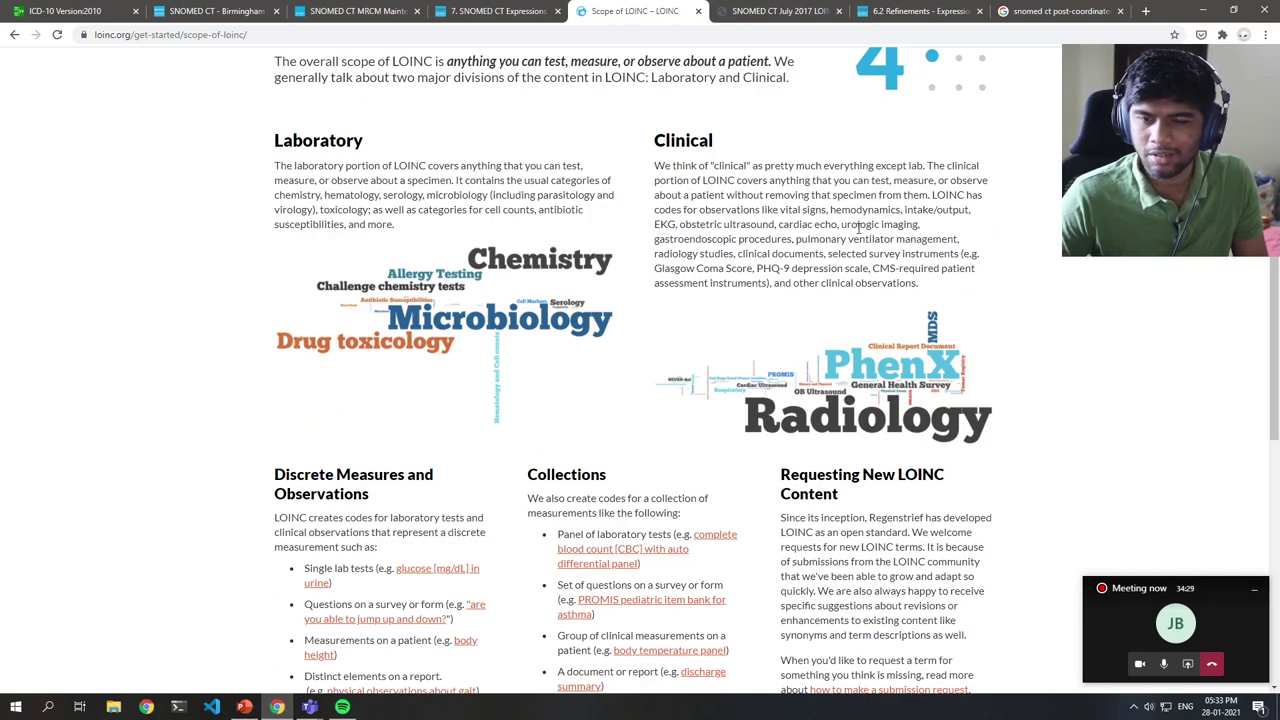
scroll(523, 217, "down", 2)
scroll(251, 249, "up", 2)
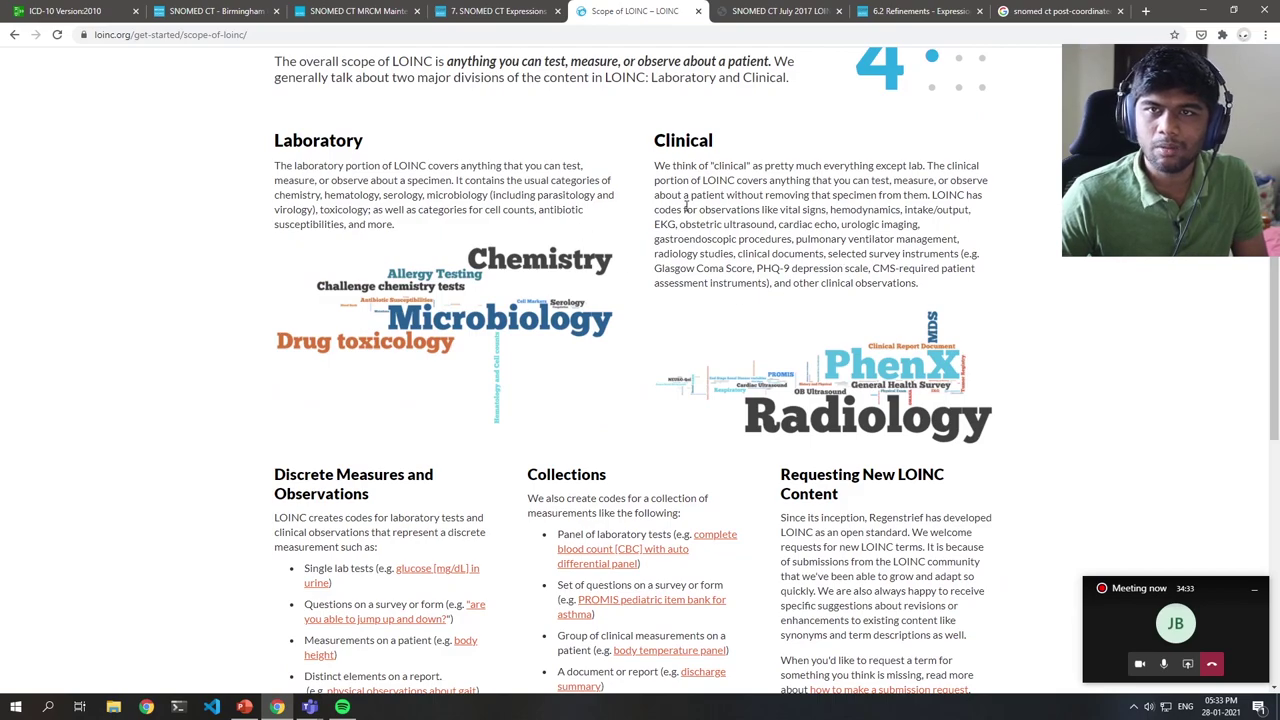
scroll(686, 207, "up", 2)
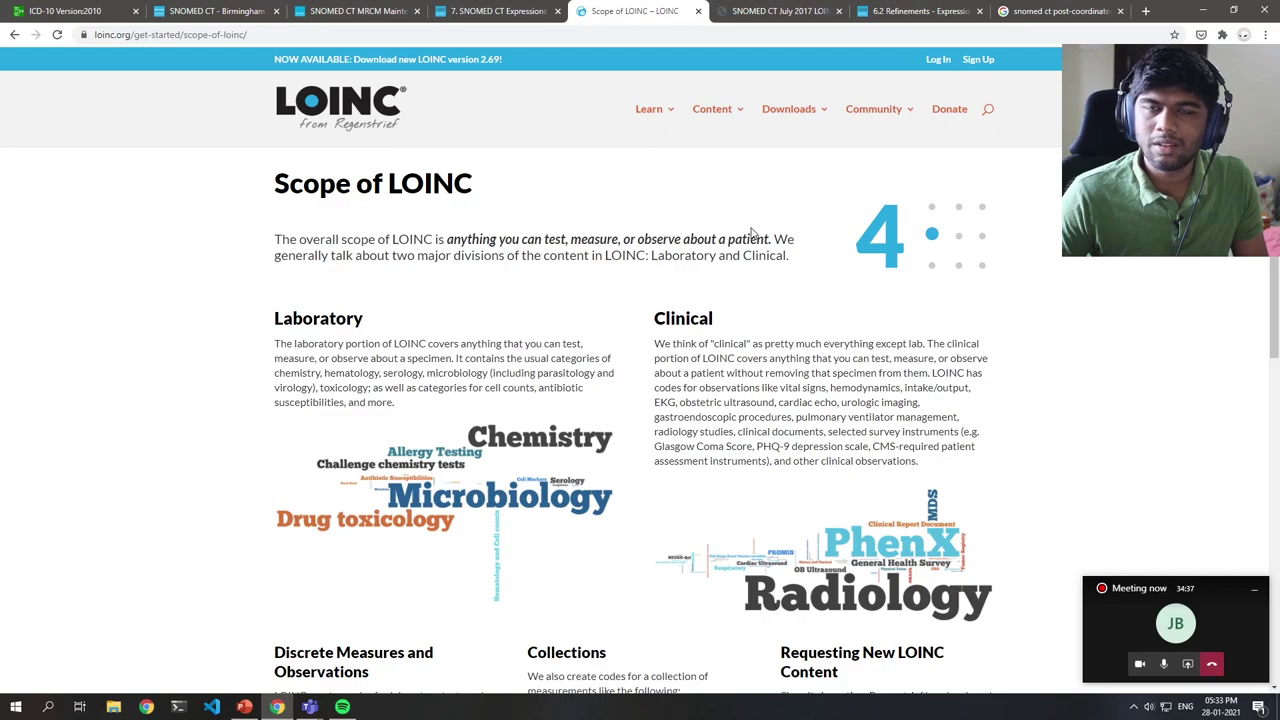
scroll(754, 232, "down", 2)
scroll(751, 228, "up", 2)
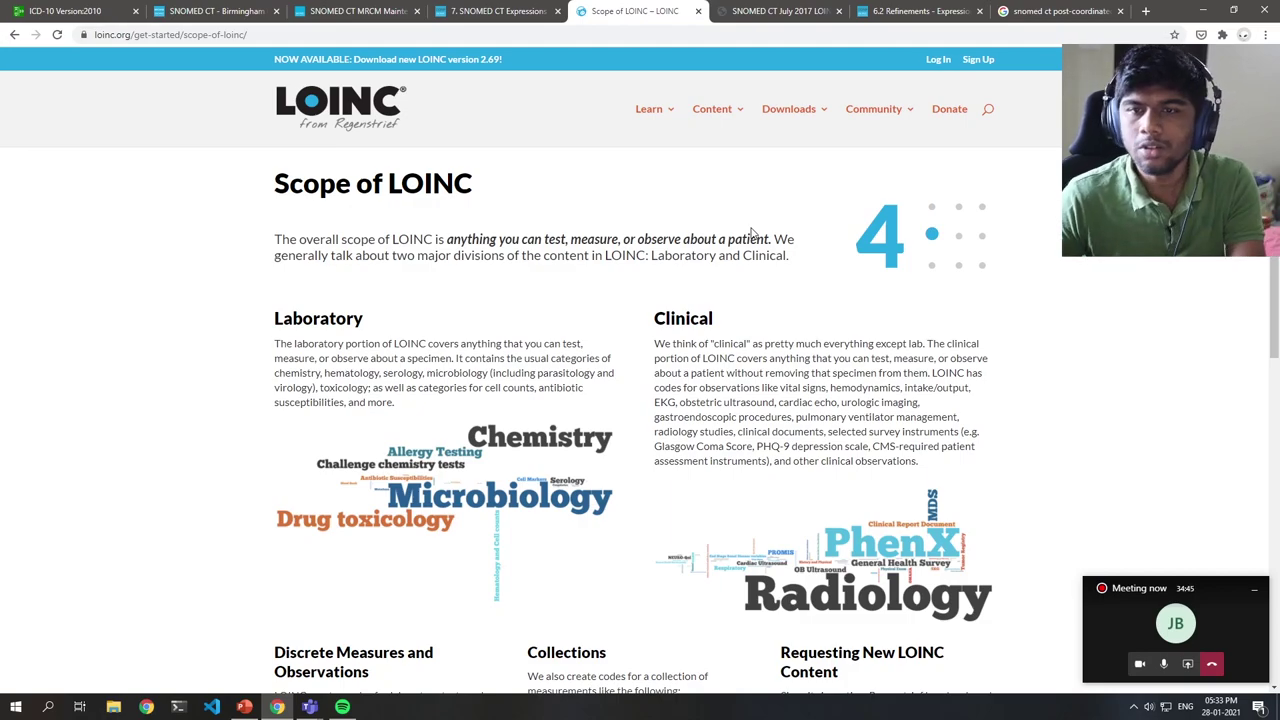
- Move the 6.2 Refinements browser tab directly after the Scope of LOINC tab, and return to the Scope of LOINC page
left_click(778, 11)
left_click(672, 11)
left_click_drag(935, 6, 792, 10)
left_click(720, 36)
left_click(645, 9)
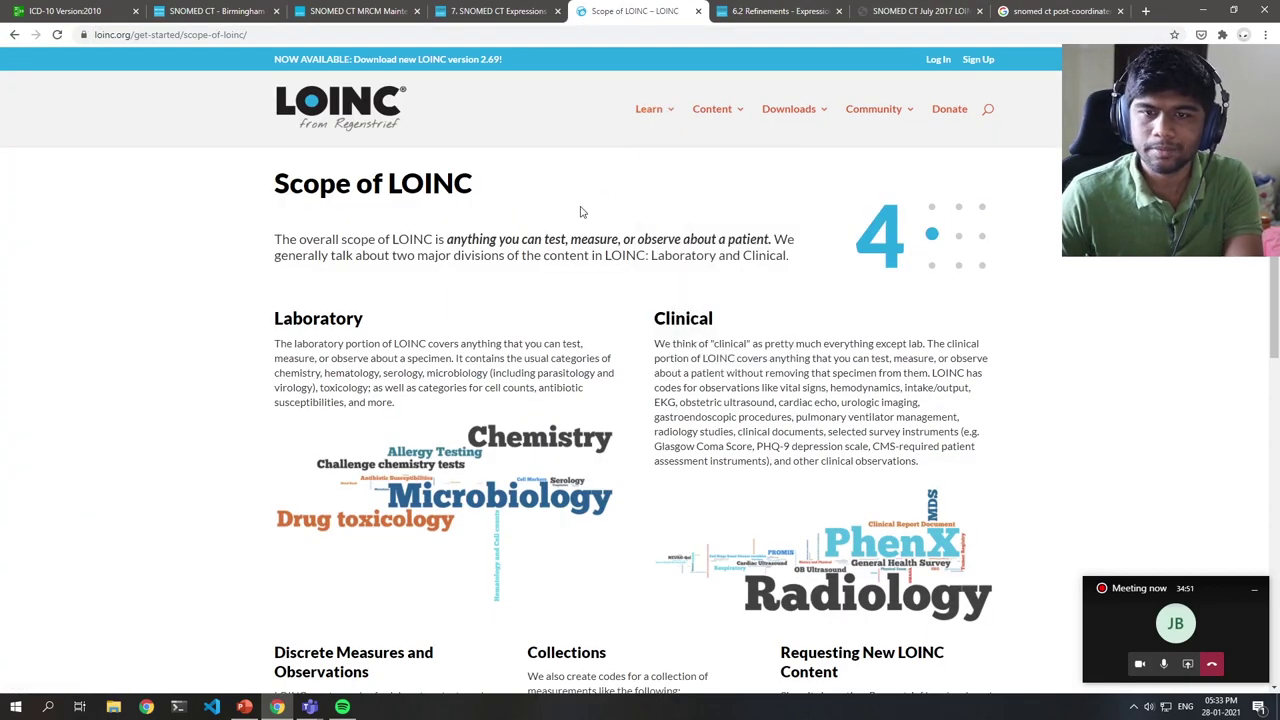
- Search the web for "blood pressure loinc" in the 6.2 Refinements tab and open the LOINC 8480-6 Systolic blood pressure result
left_click(762, 10)
type("bloo")
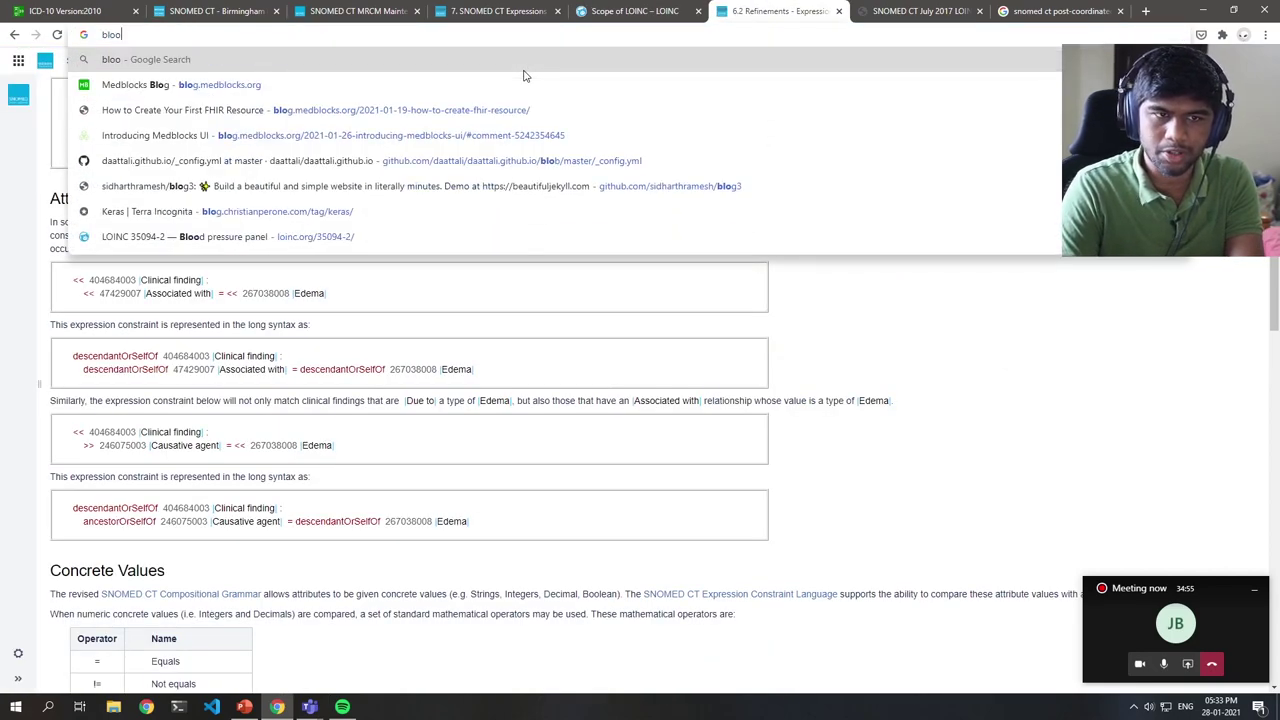
type("d pressure loin")
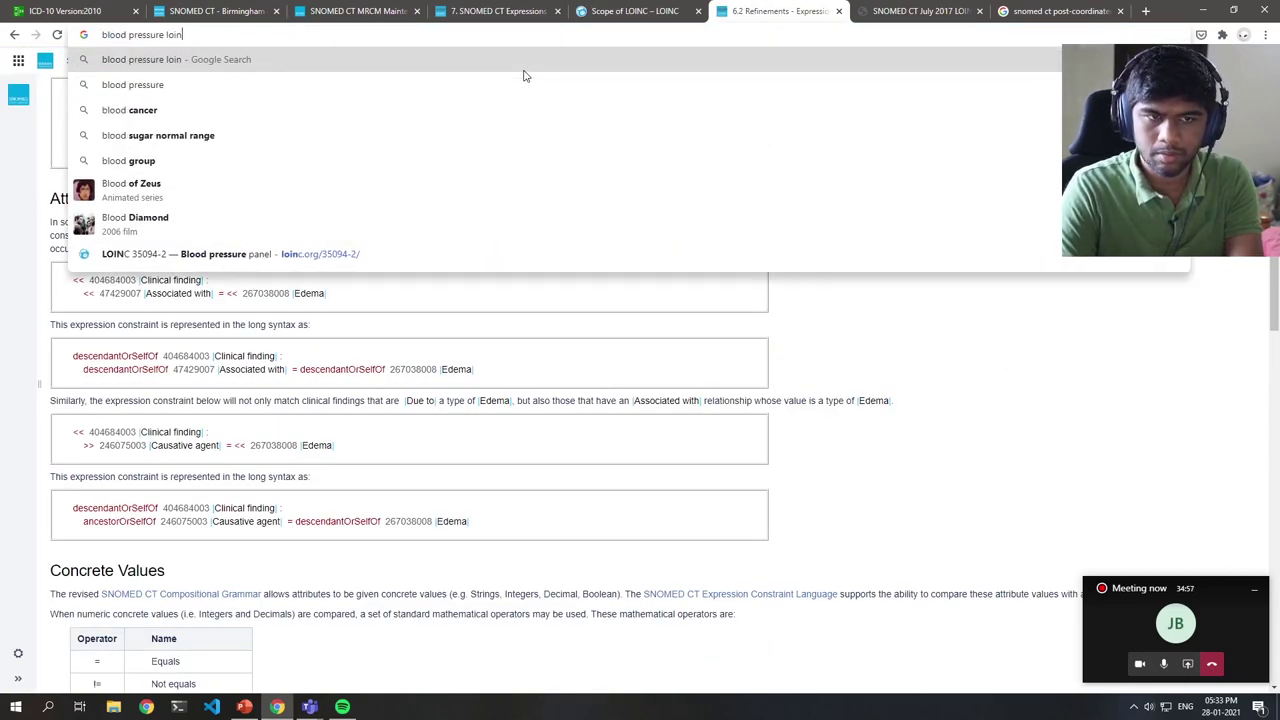
type("c")
key("Return")
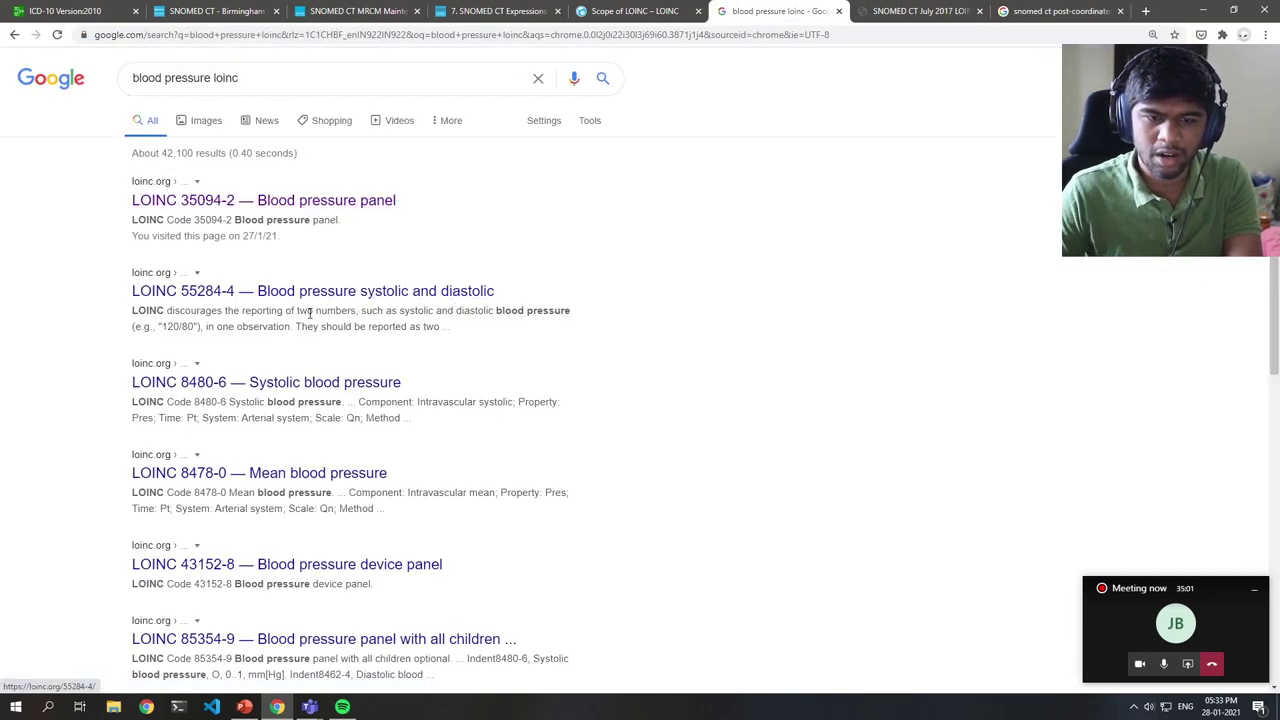
left_click(258, 378)
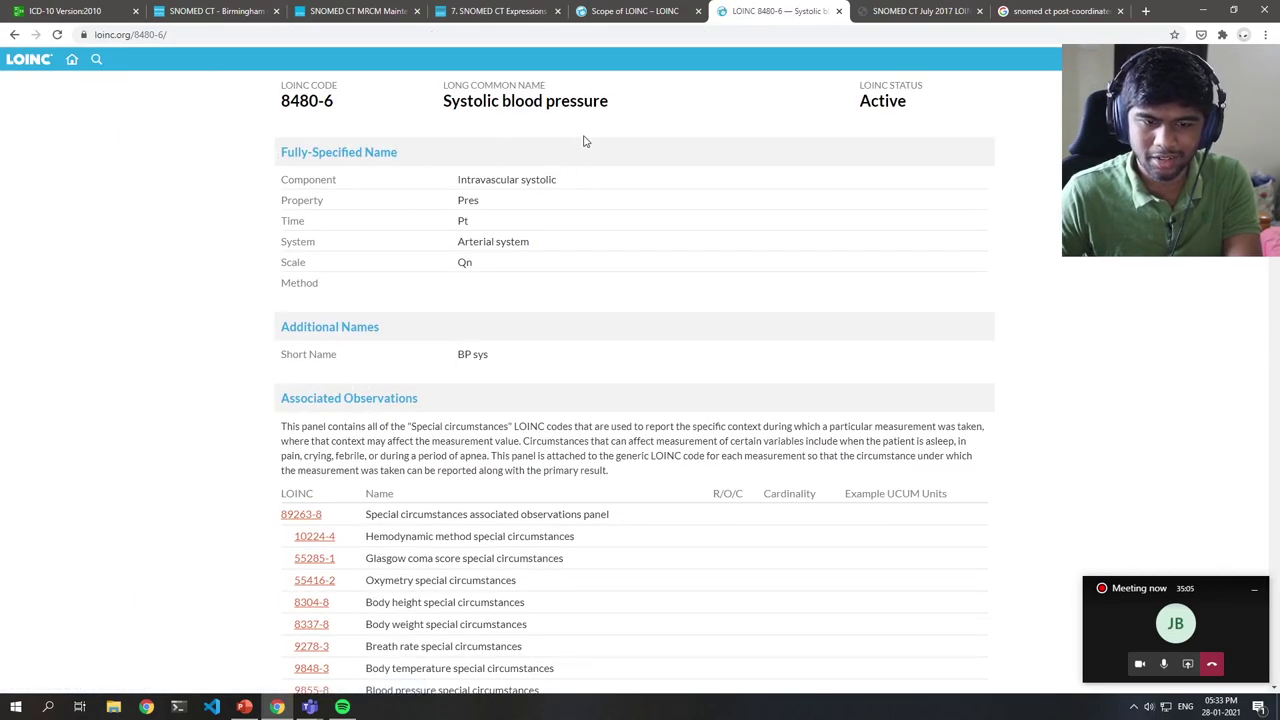
- Point out the 8480-6 code, and highlight the Member of these Panels heading further down its page
mouse_move(283, 102)
left_mouse_down()
mouse_move(620, 103)
mouse_move(285, 101)
left_mouse_up()
left_click(583, 147)
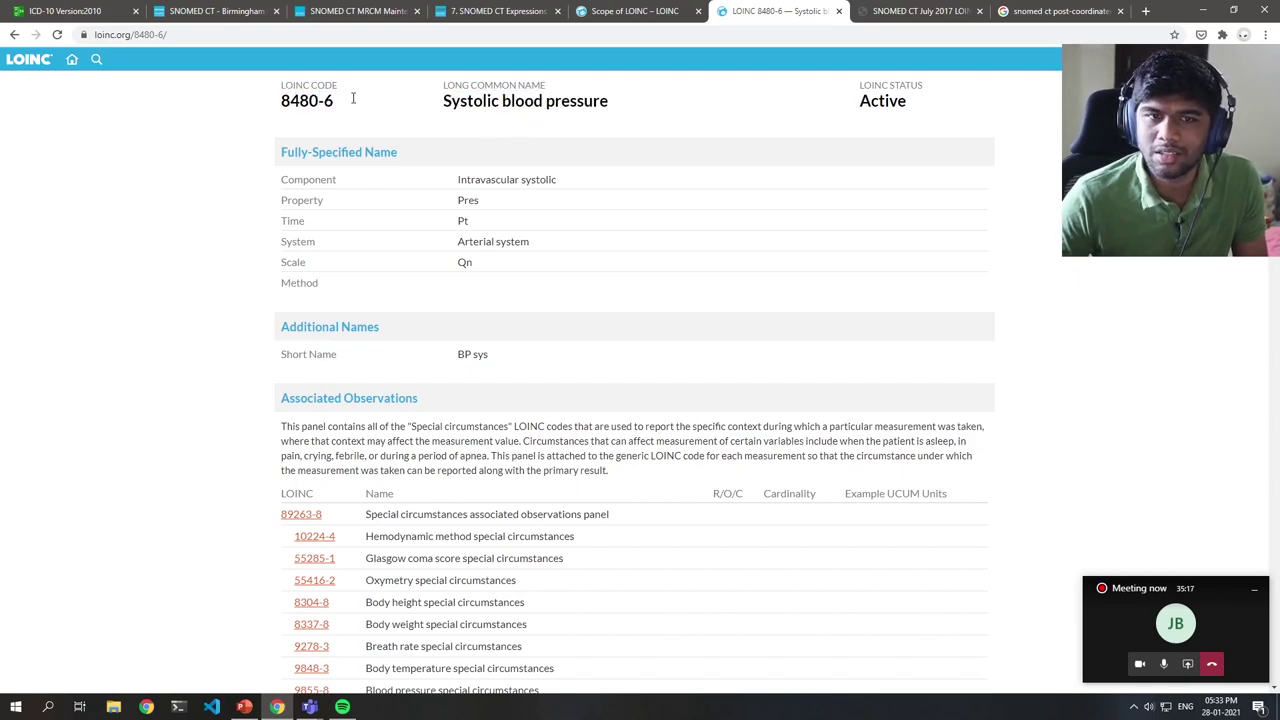
scroll(555, 188, "down", 4)
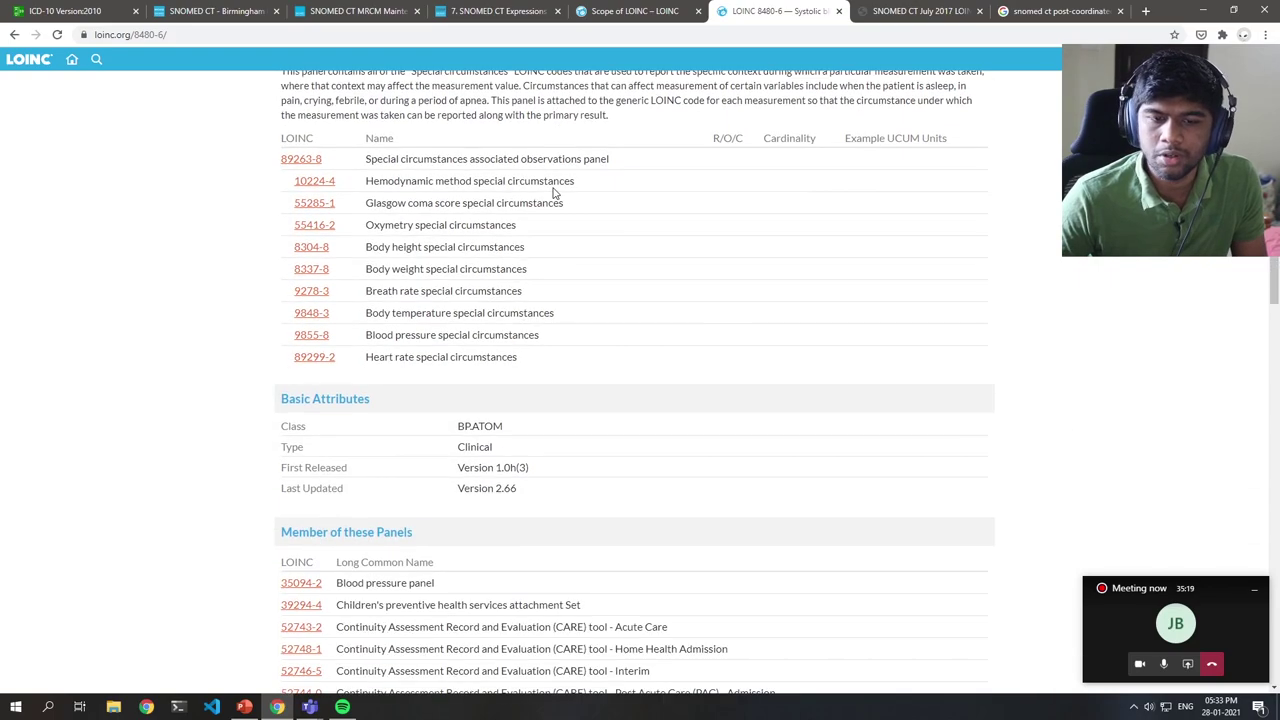
scroll(553, 187, "down", 3)
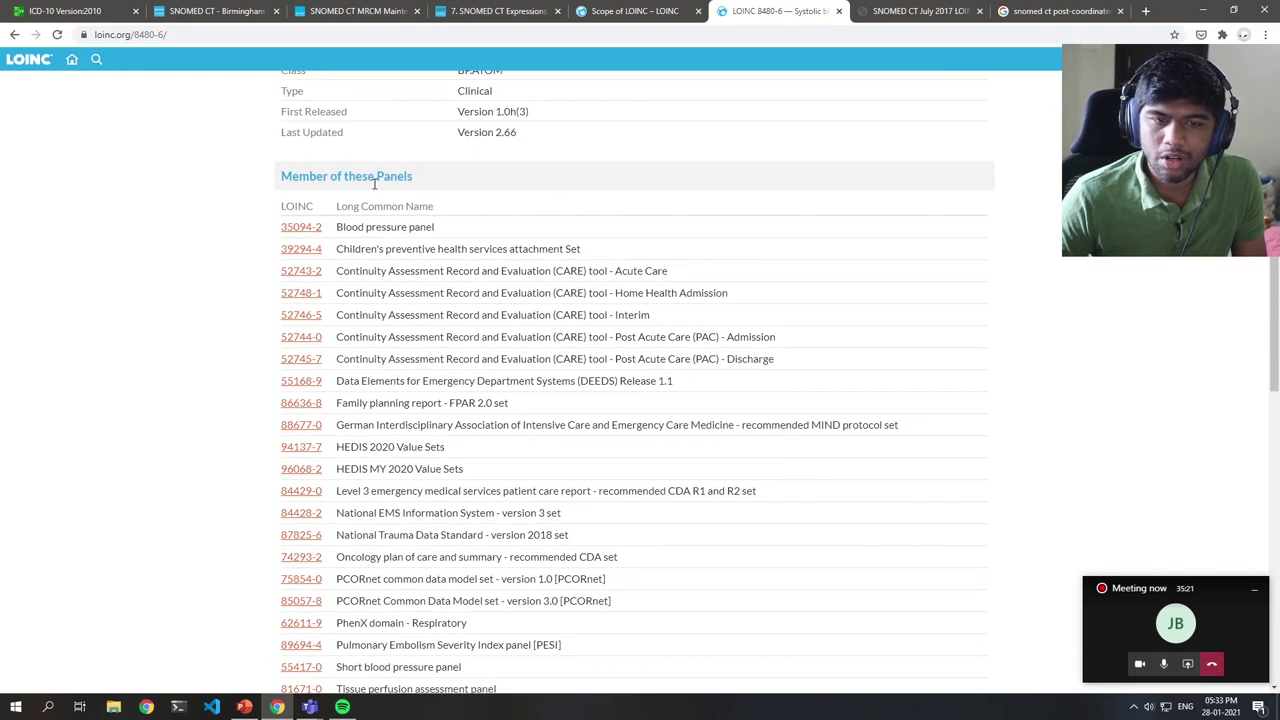
left_click_drag(303, 181, 438, 184)
left_click(330, 199)
left_click_drag(292, 173, 423, 175)
left_click(420, 216)
- Point out Blood pressure panel in the panel memberships and open its 35094-2 link in a new tab
double_click(350, 227)
left_click(379, 228)
right_click(318, 232)
left_click(365, 242)
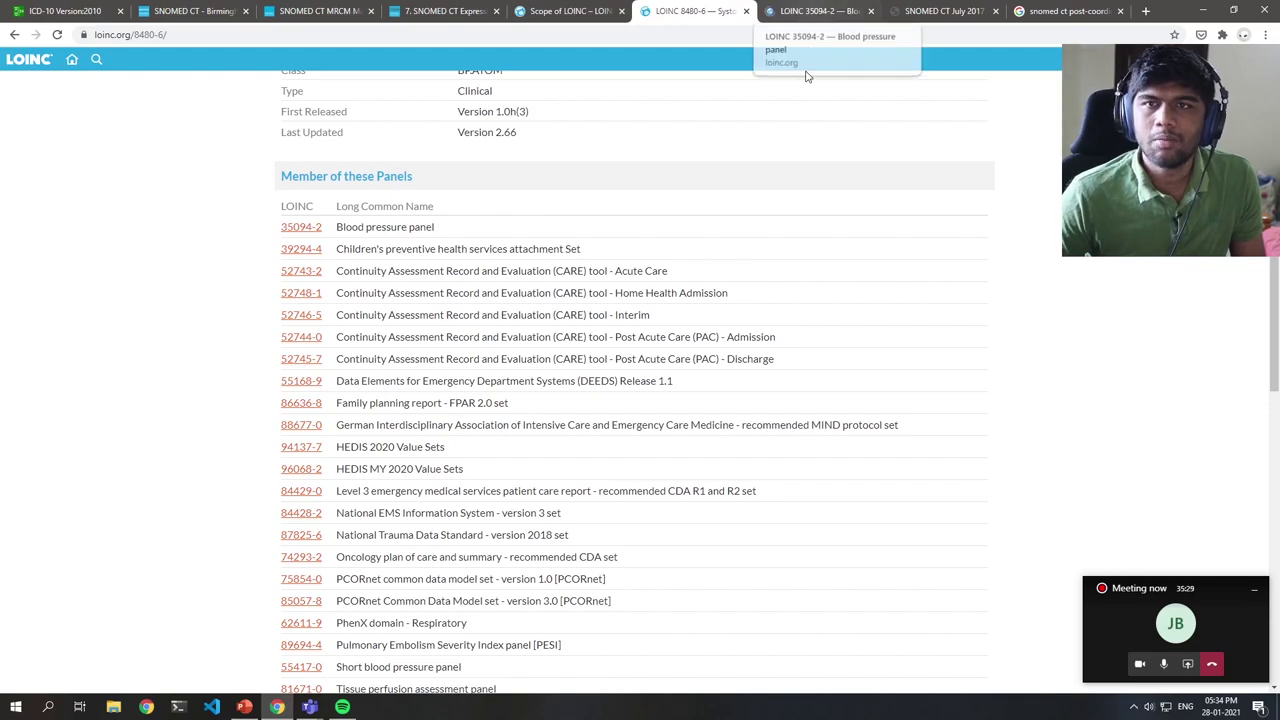
- Highlight the LOINC status of 8480-6, clear the highlight, and view its panel memberships again
scroll(644, 197, "up", 15)
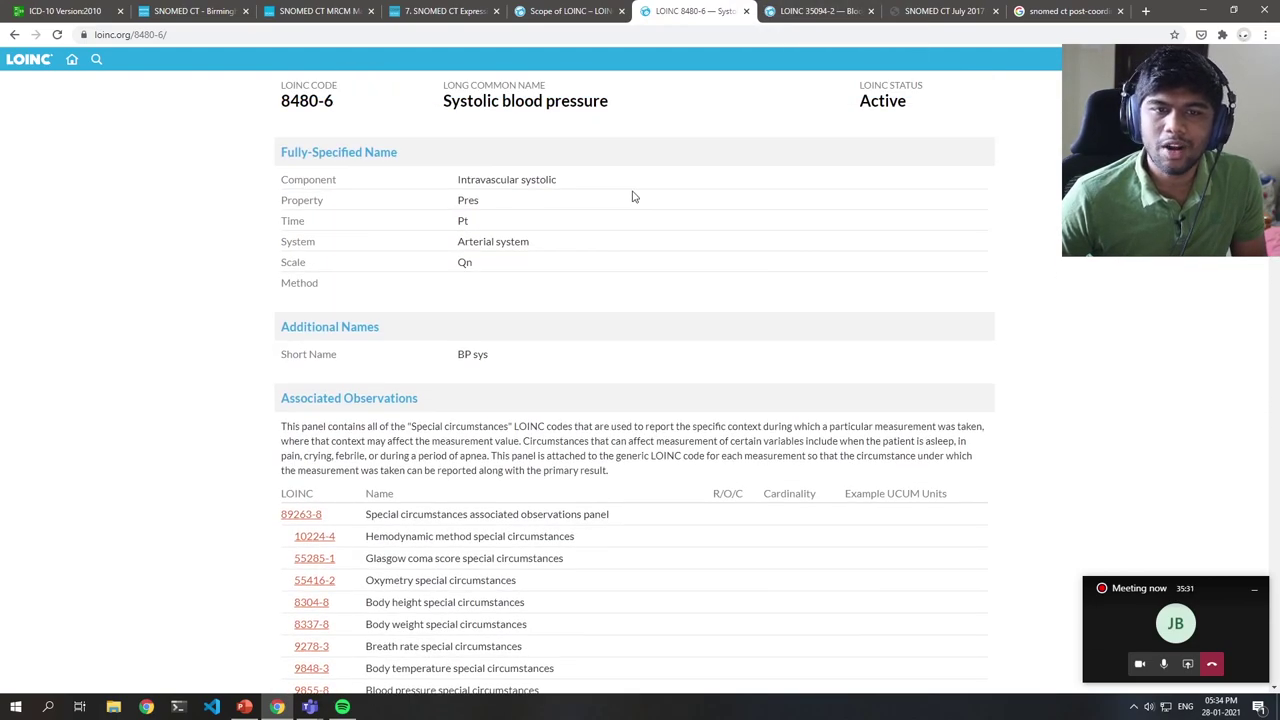
double_click(880, 104)
left_click(730, 150)
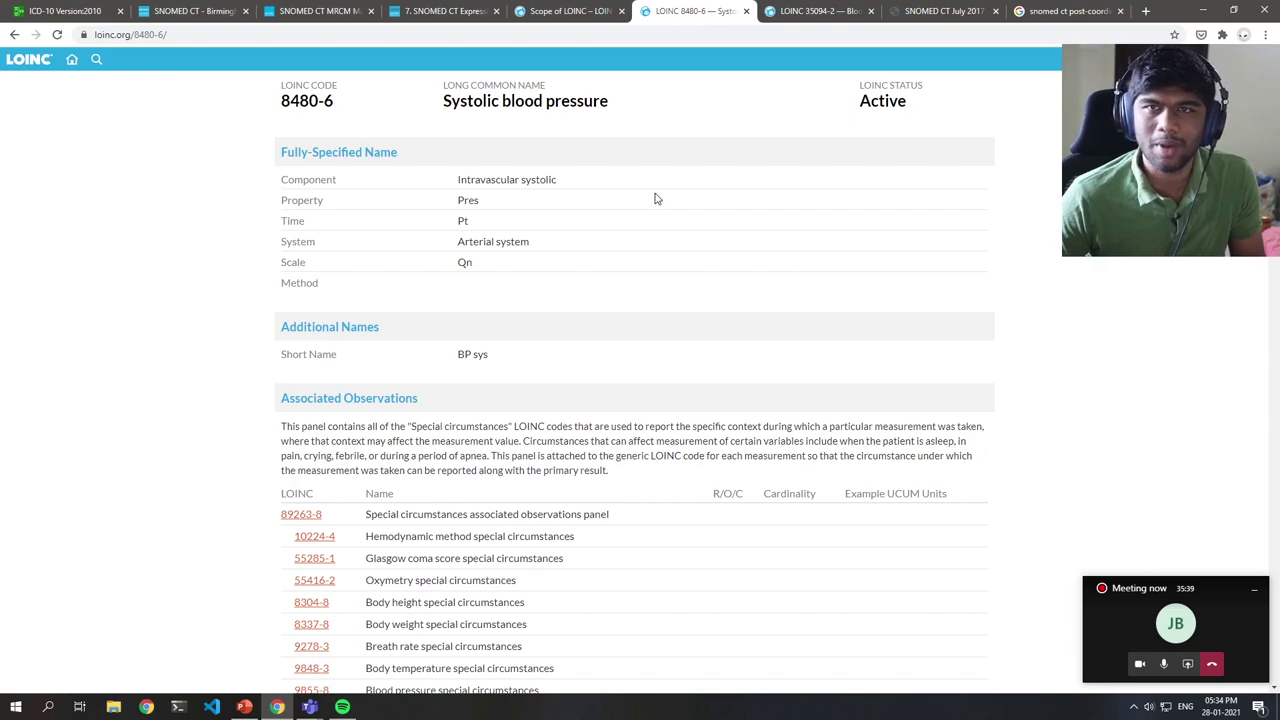
scroll(655, 199, "down", 12)
scroll(378, 205, "up", 2)
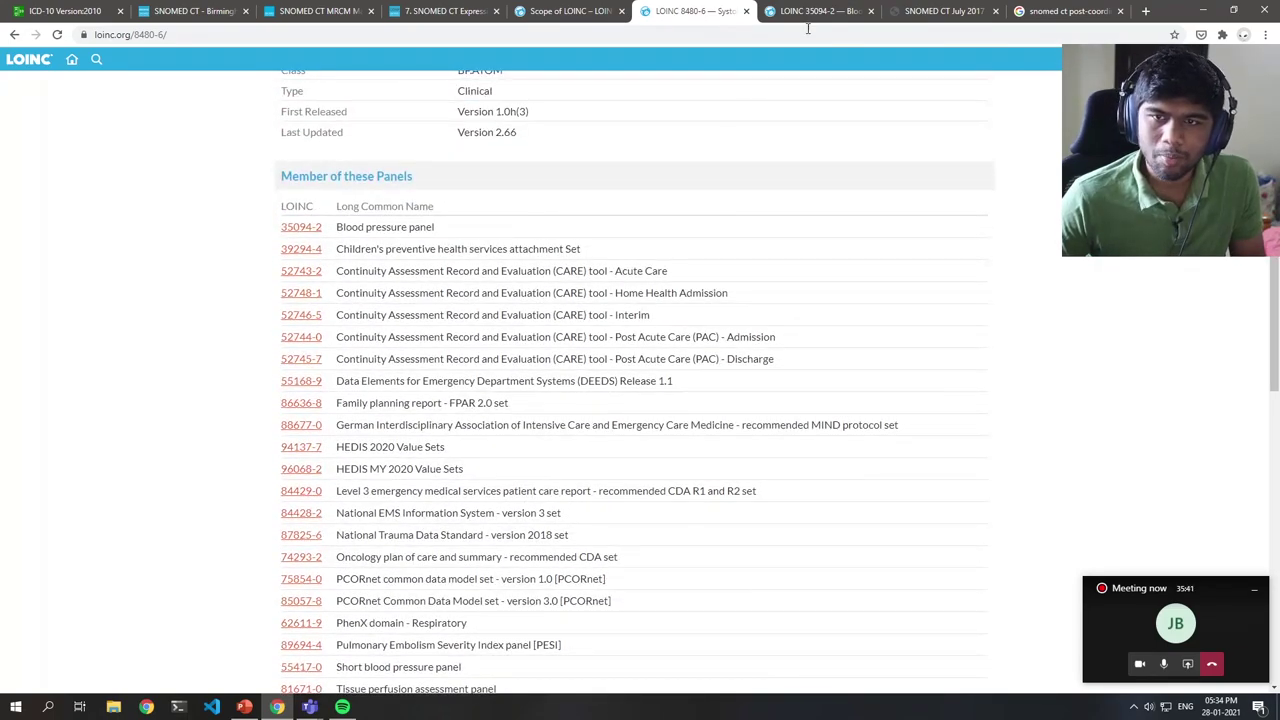
- Switch to the LOINC 35094-2 page and highlight the panel's name and its Systolic and Diastolic blood pressure entries
left_click(810, 11)
double_click(475, 105)
left_click(545, 199)
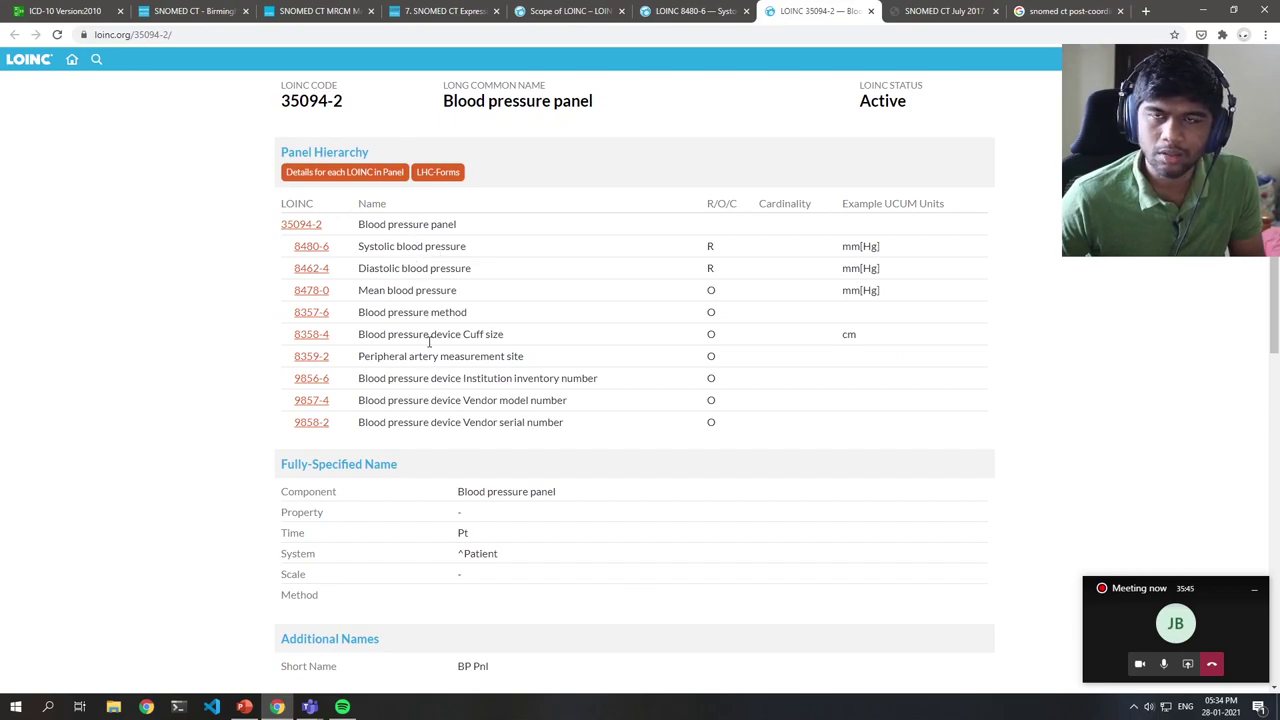
left_click_drag(363, 246, 491, 245)
left_click(411, 268)
left_click_drag(379, 268, 507, 272)
left_click(398, 288)
- Highlight the panel's Mean blood pressure, method and cuff size entries, and its top-level Blood pressure panel row
left_click_drag(360, 290, 511, 300)
left_click(387, 316)
left_click_drag(360, 314, 504, 336)
left_click(405, 330)
left_click(503, 350)
left_click_drag(359, 224, 221, 243)
left_click(460, 245)
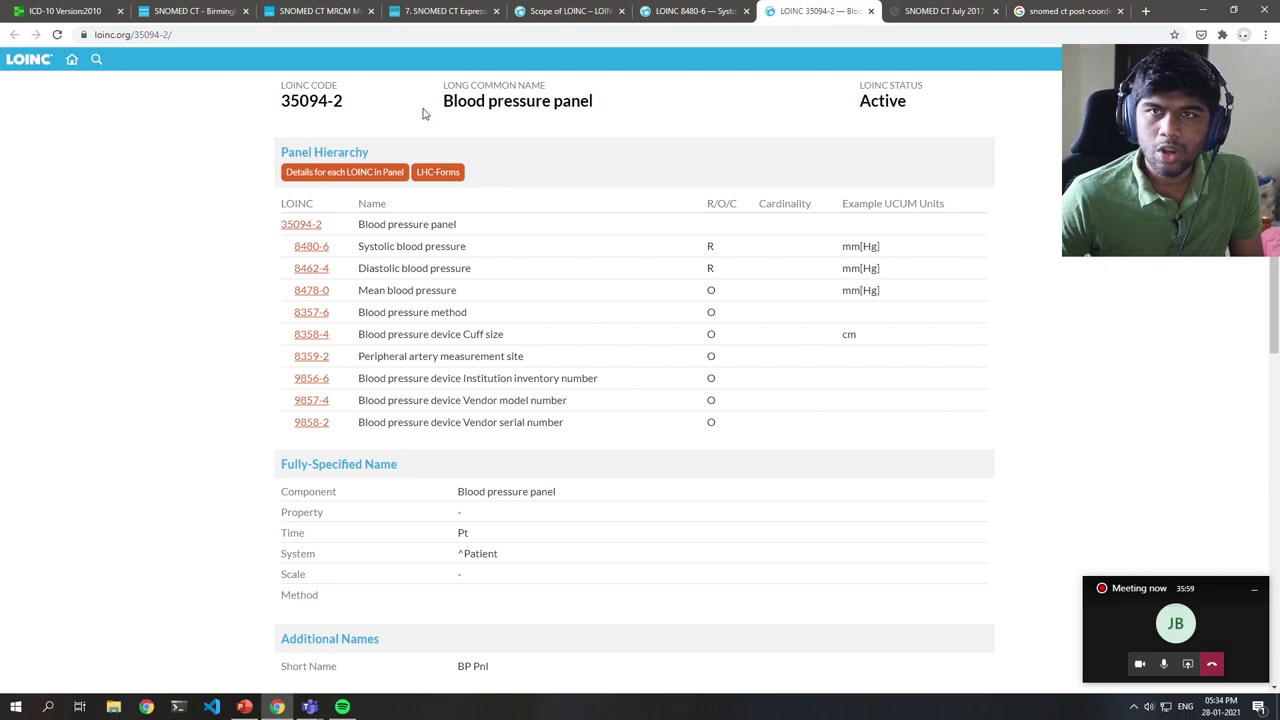
- Open the About LOINC information from the 35094-2 page
left_click(28, 61)
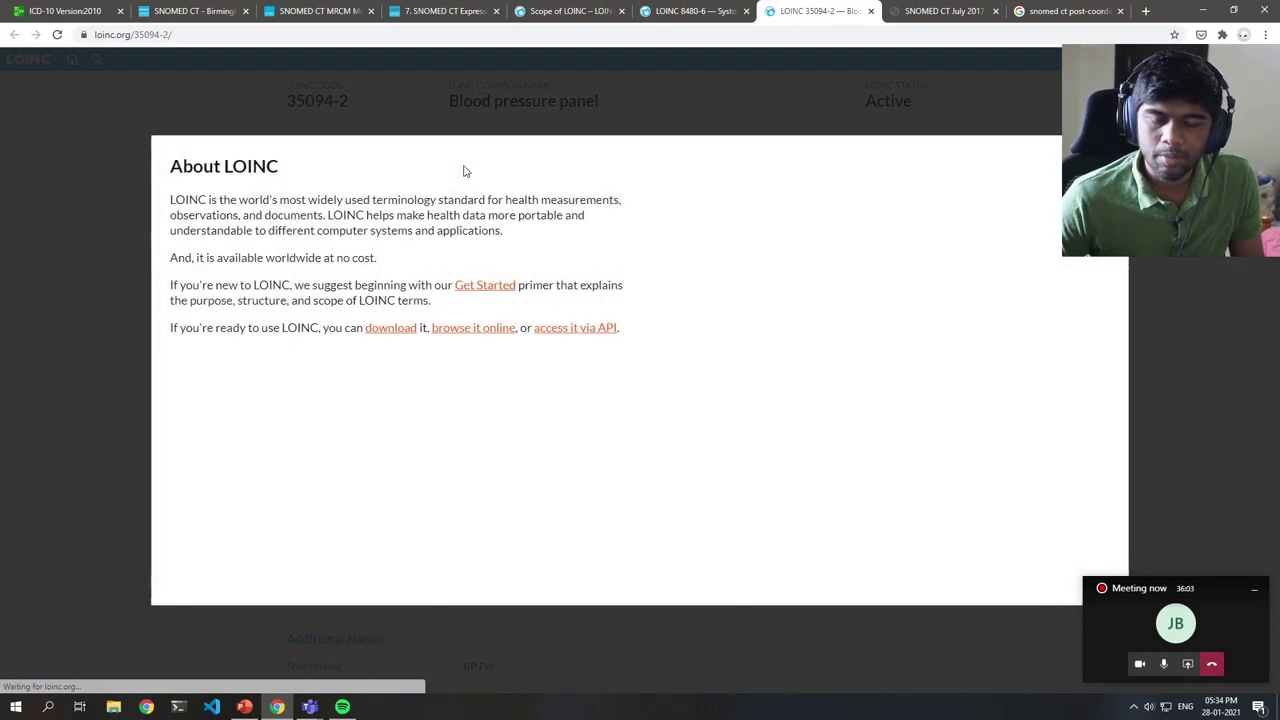
- Close the About LOINC information, open the LOINC Panel Browser from the site's content listing, and highlight its title
left_click(609, 89)
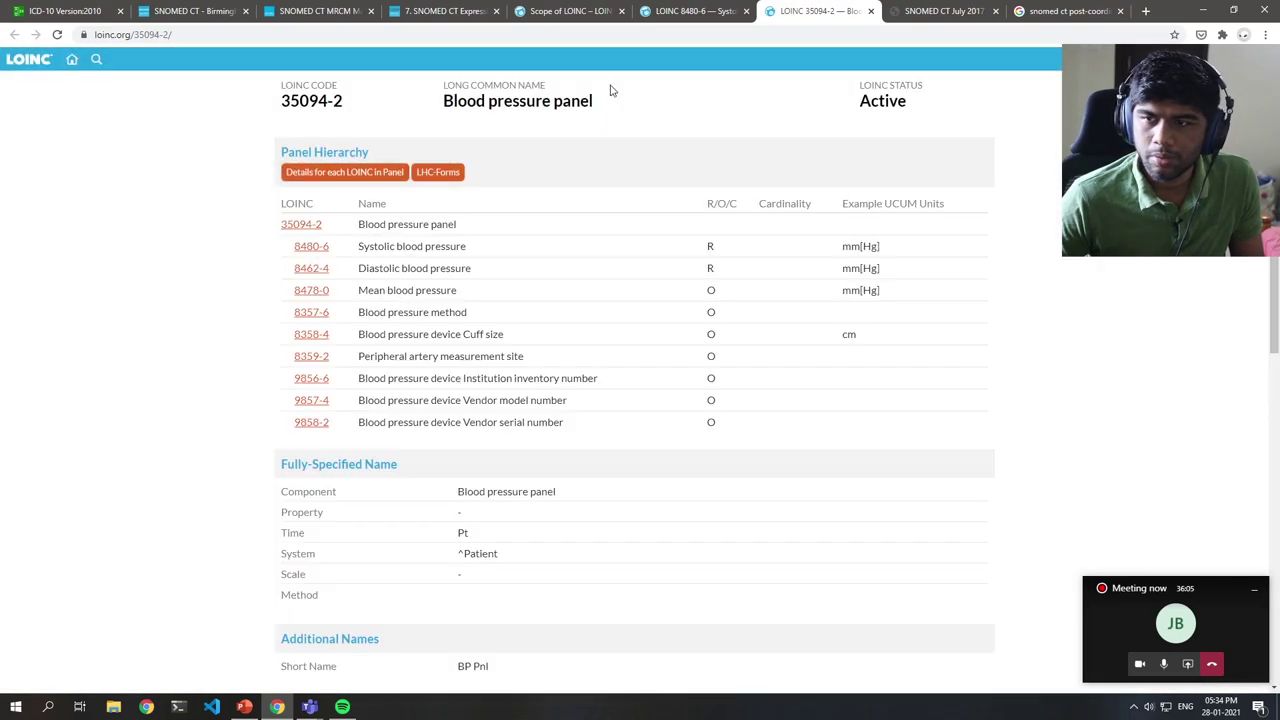
left_click(71, 60)
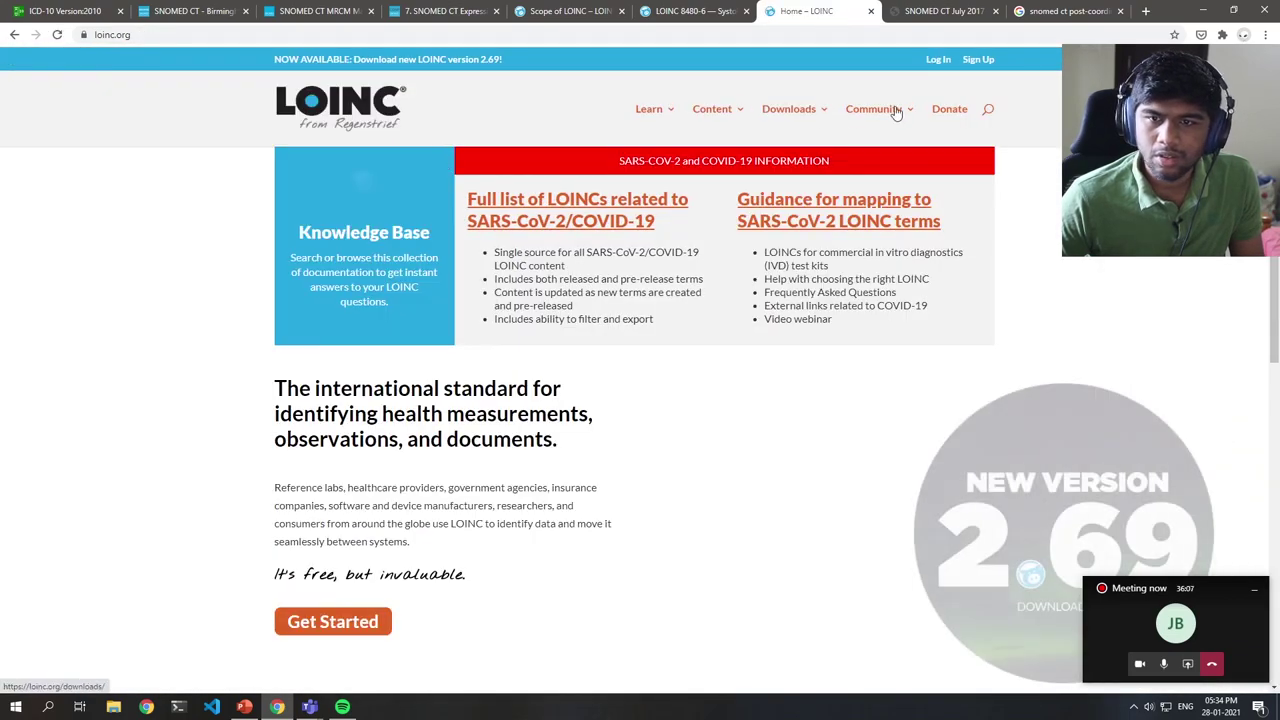
left_click(740, 115)
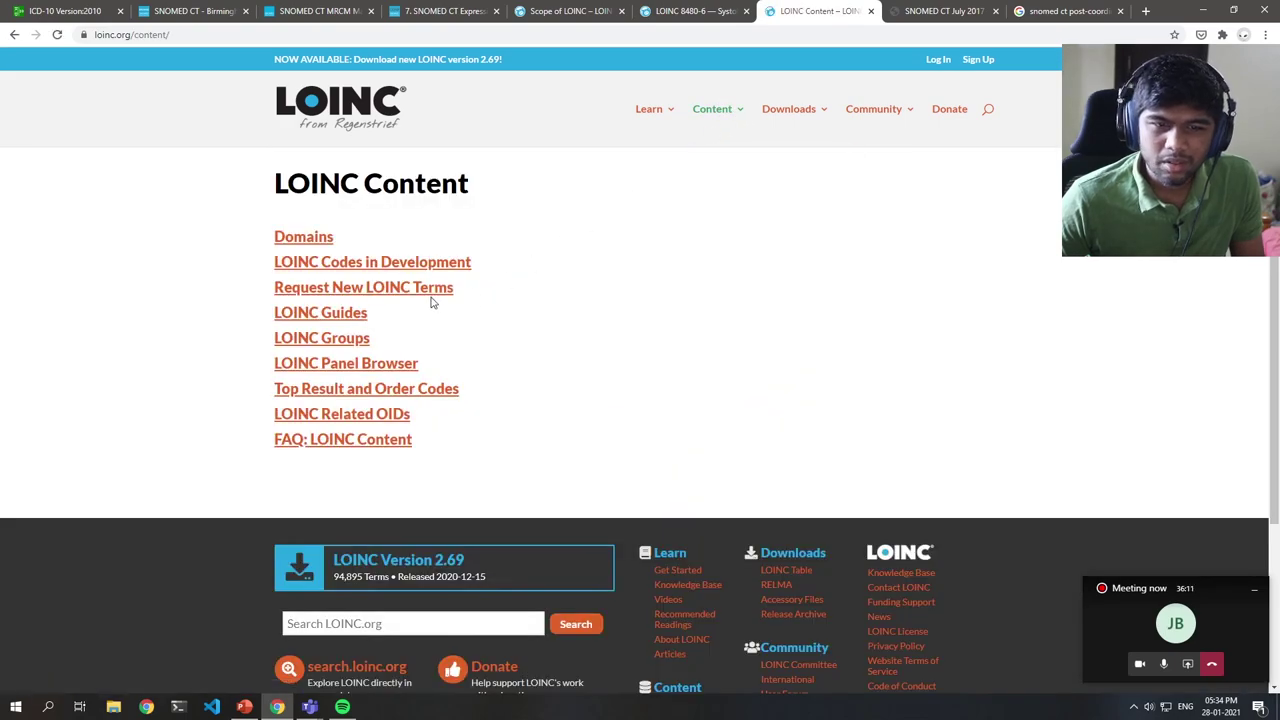
left_click(357, 364)
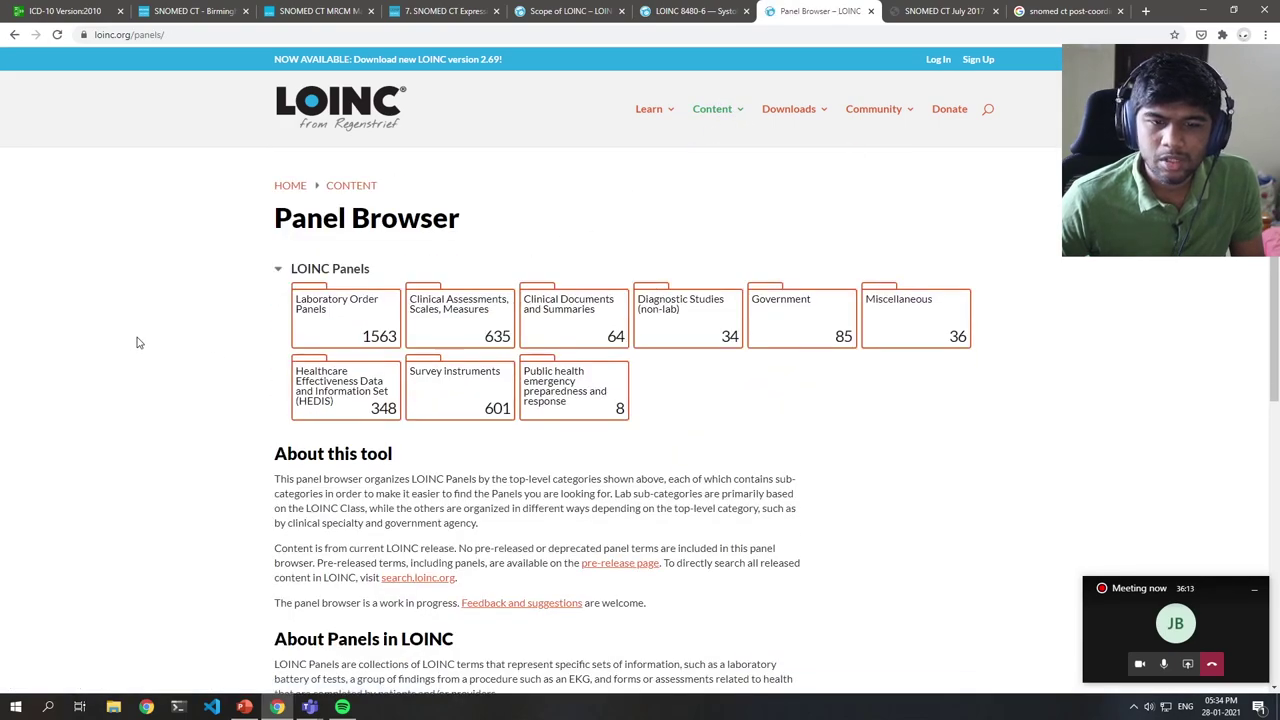
left_click_drag(284, 228, 500, 223)
left_click(500, 224)
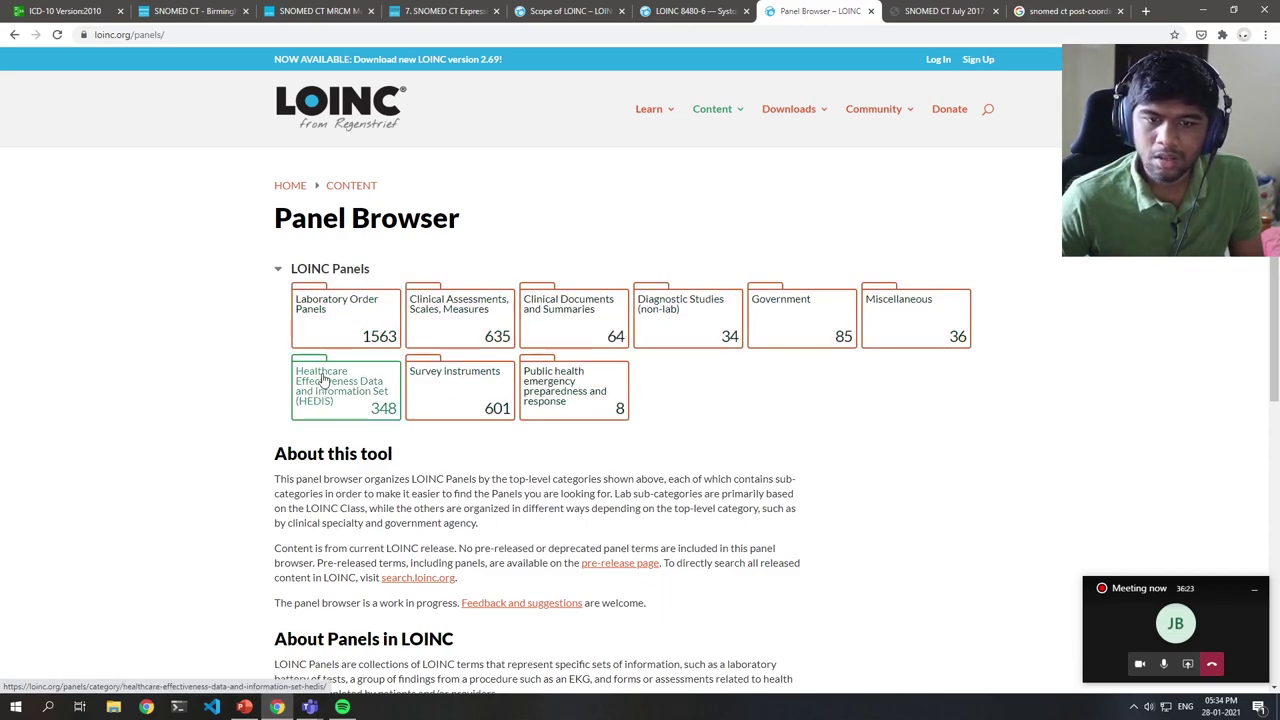
- Open the Urinalysis Panels category within Laboratory Order Panels and look through its panel list
left_click(343, 323)
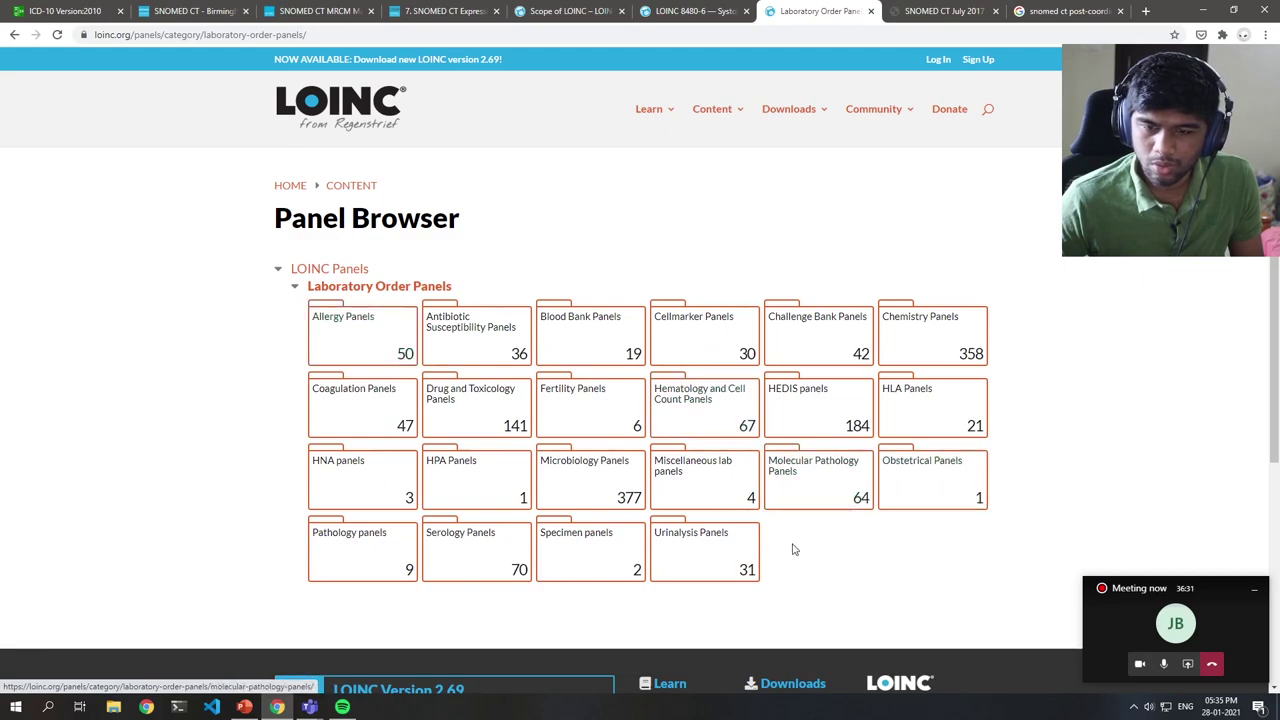
left_click(700, 546)
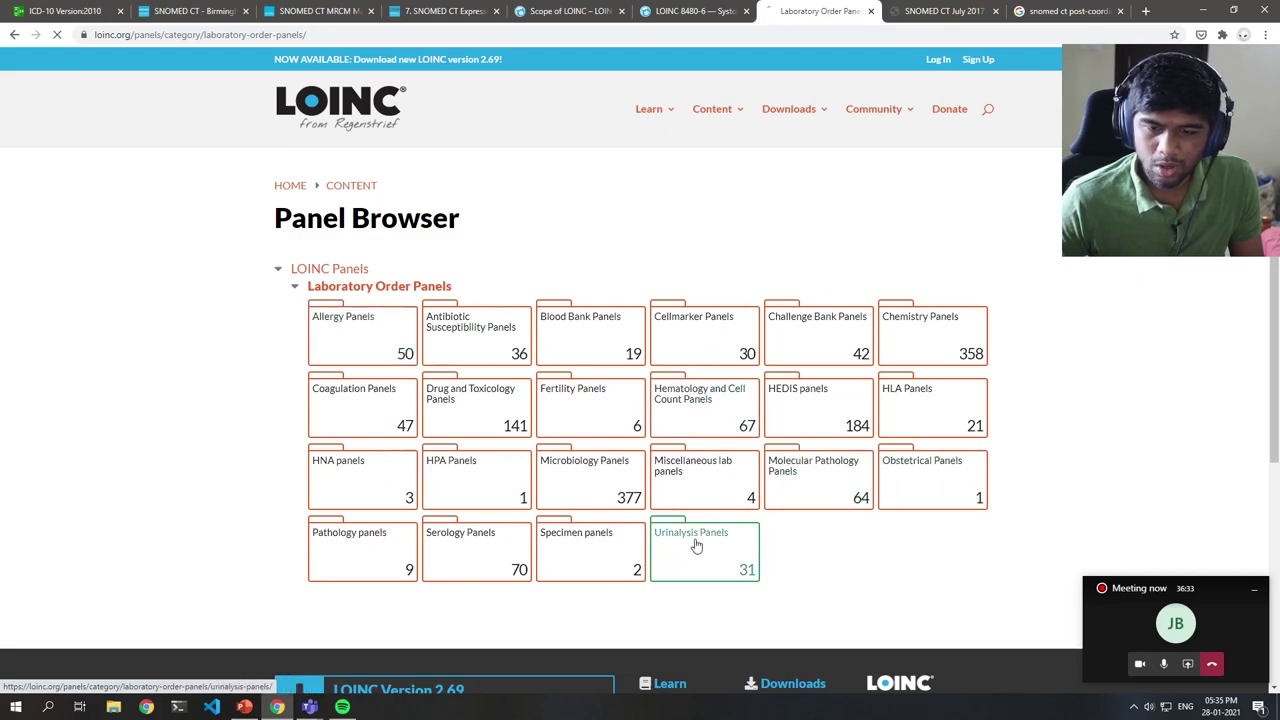
scroll(208, 372, "down", 2)
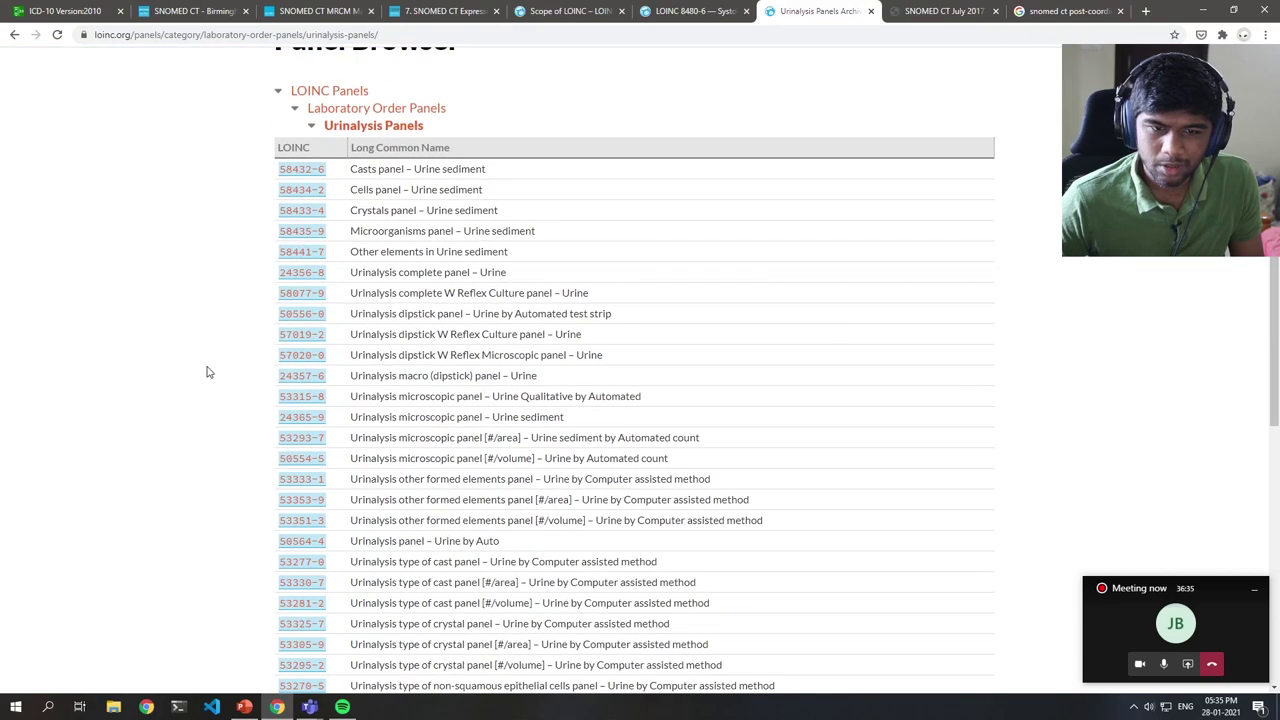
scroll(142, 236, "down", 1)
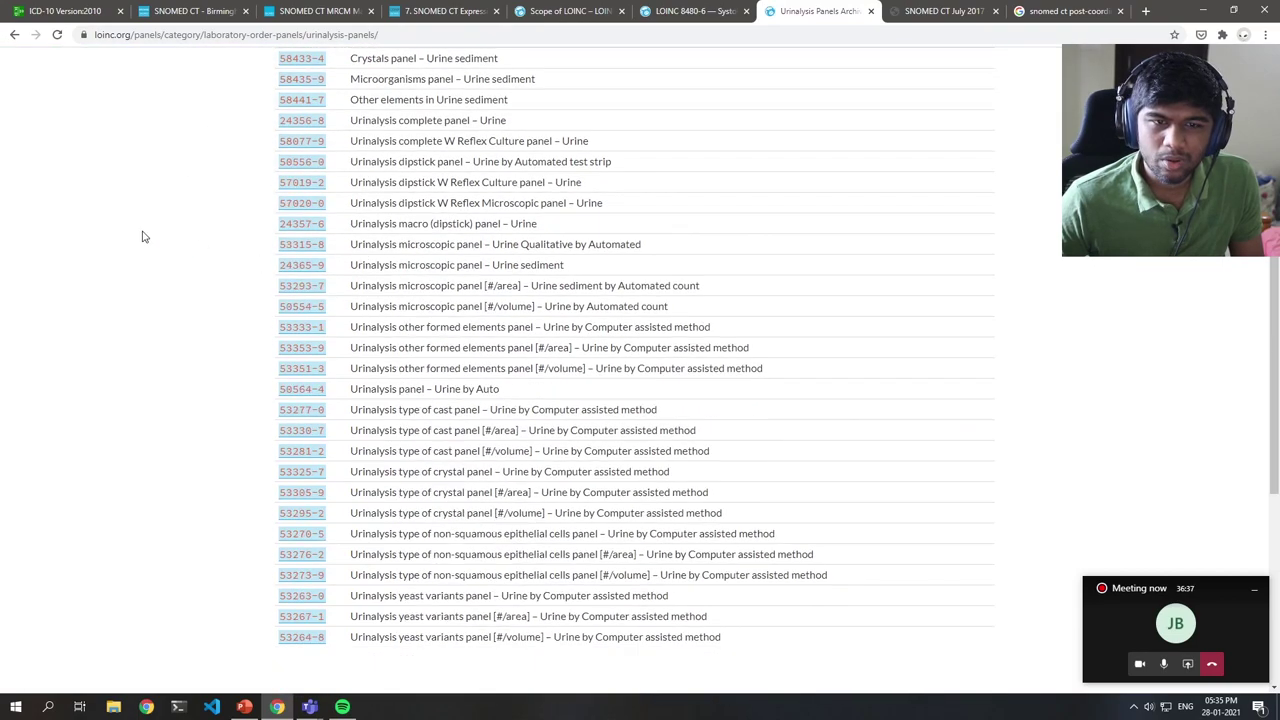
scroll(145, 236, "up", 2)
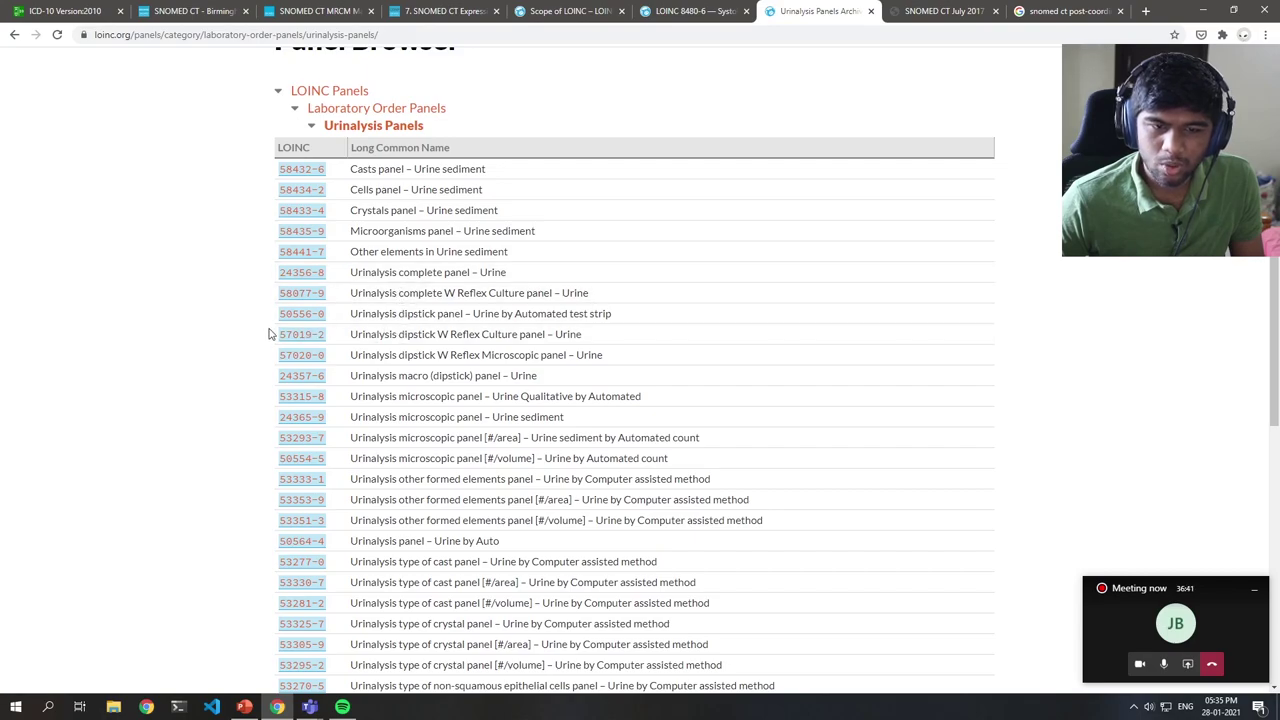
- Open the details of panel 57019-2 and highlight its top-level name and the Urinalysis macro (dipstick) panel entry
left_click(300, 335)
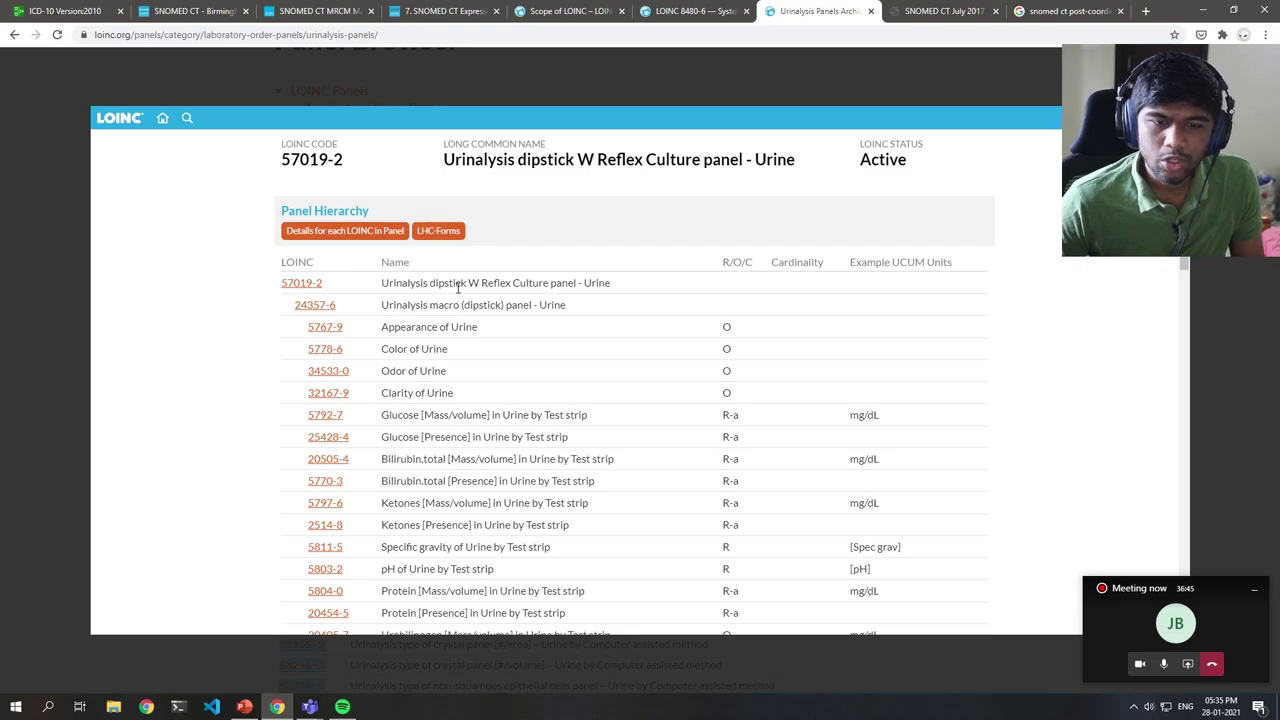
left_click_drag(381, 284, 580, 285)
left_click(581, 285)
left_click_drag(393, 304, 589, 310)
left_click(589, 310)
- Highlight the Appearance through Clarity of Urine entries, review the remaining panel members, and close the panel details
scroll(392, 231, "down", 2)
scroll(392, 231, "up", 2)
left_click_drag(406, 326, 771, 390)
scroll(814, 443, "down", 4)
left_click(800, 381)
scroll(794, 380, "up", 4)
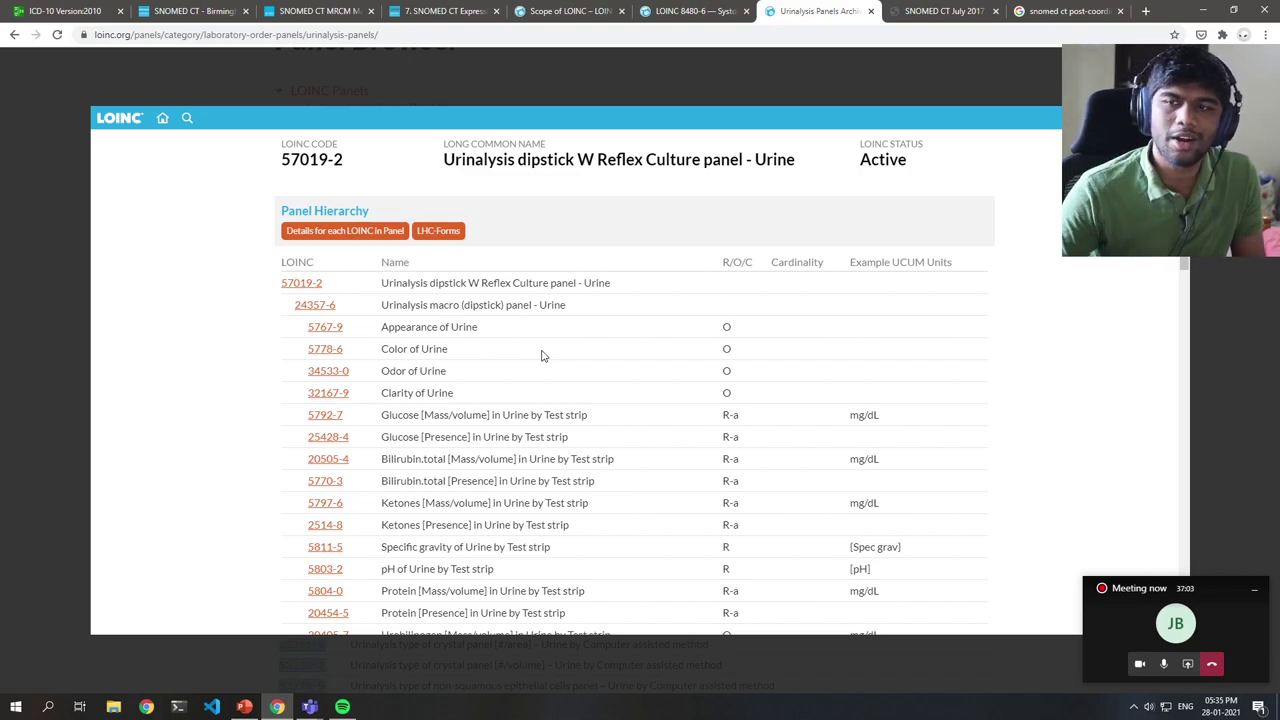
left_click(55, 164)
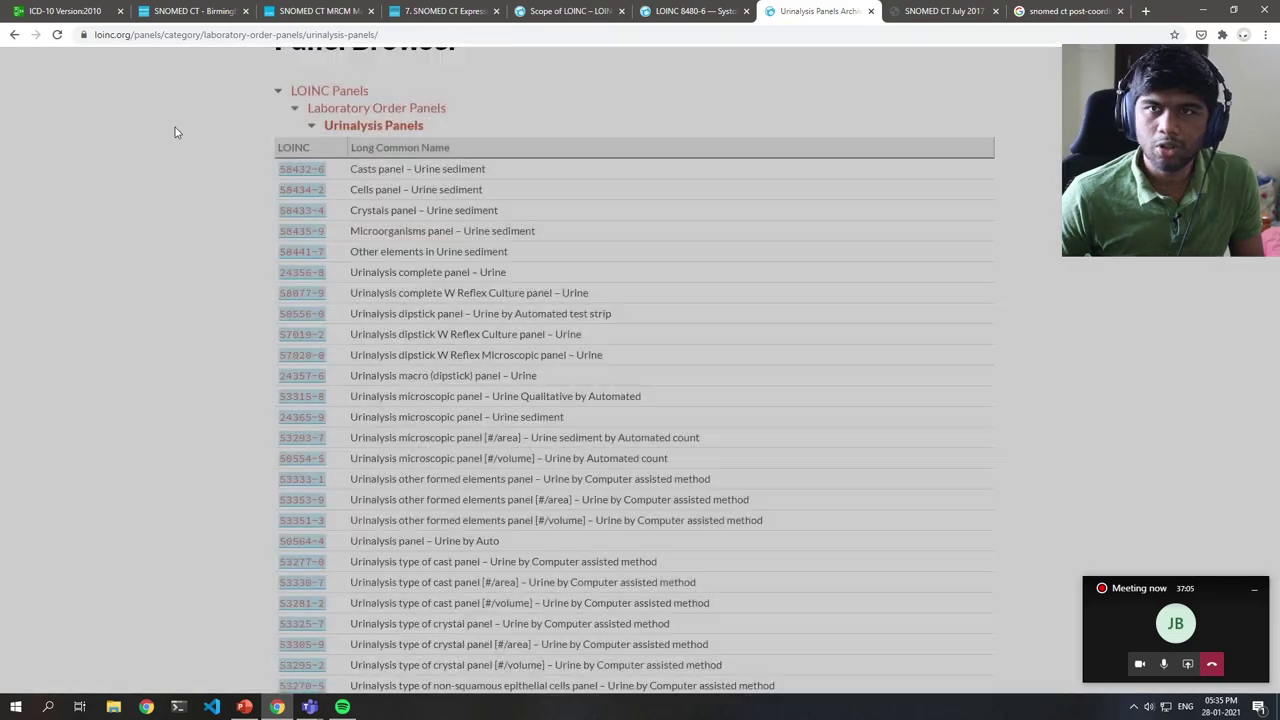
scroll(617, 261, "up", 2)
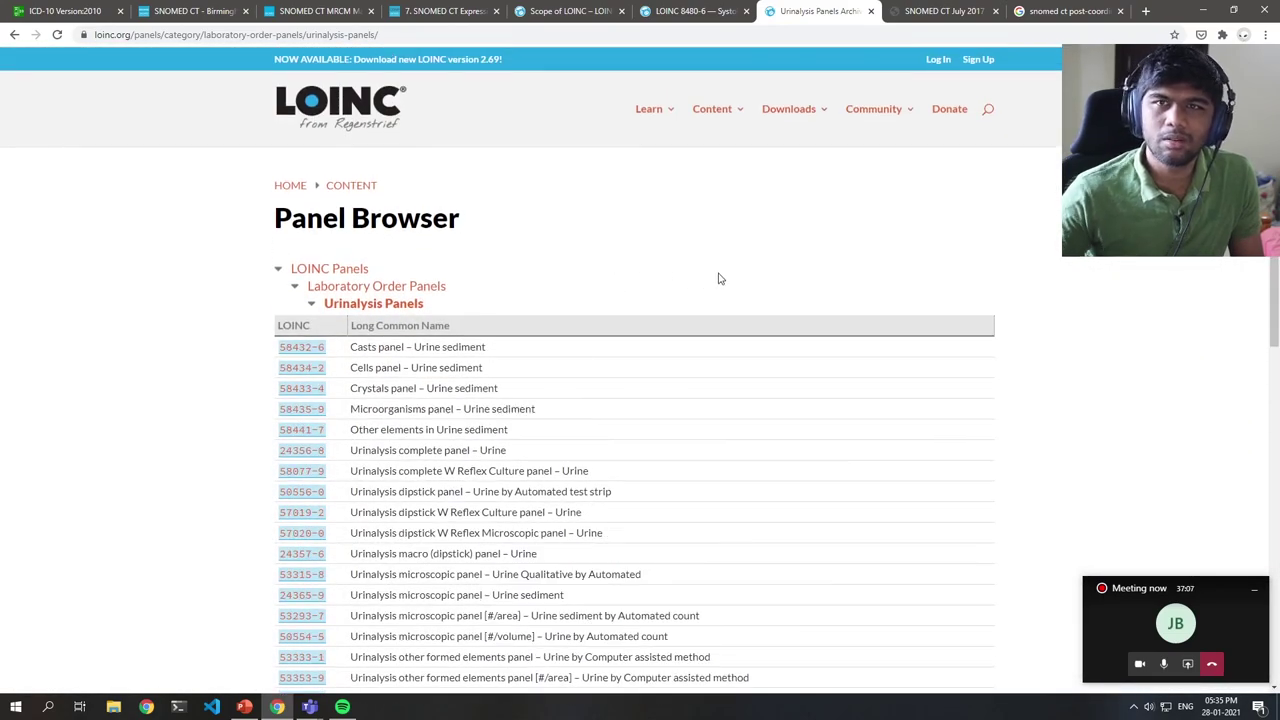